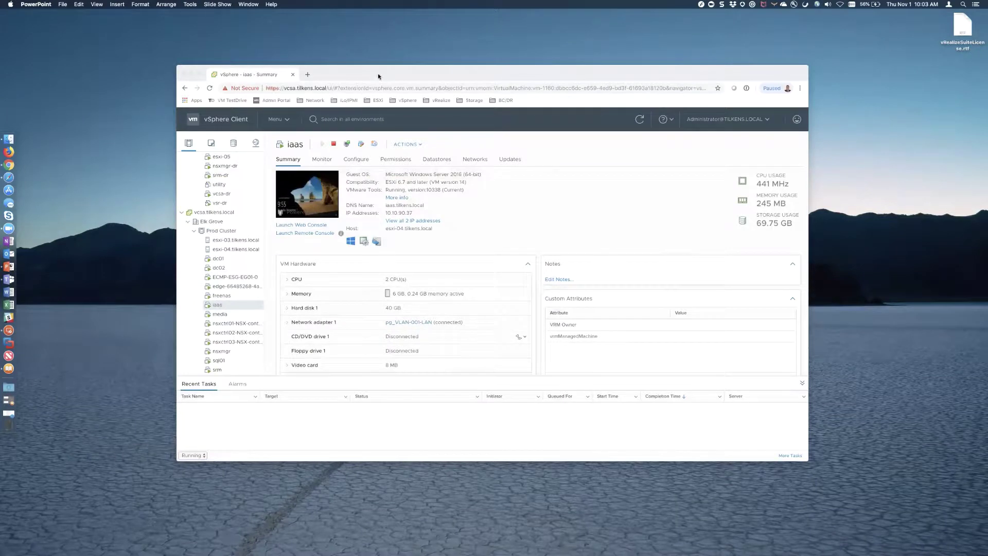
- Show the sql01 VM's Summary page (Windows Server 2016, 2 CPUs, 4 GB) in vSphere Client
left_click(378, 73)
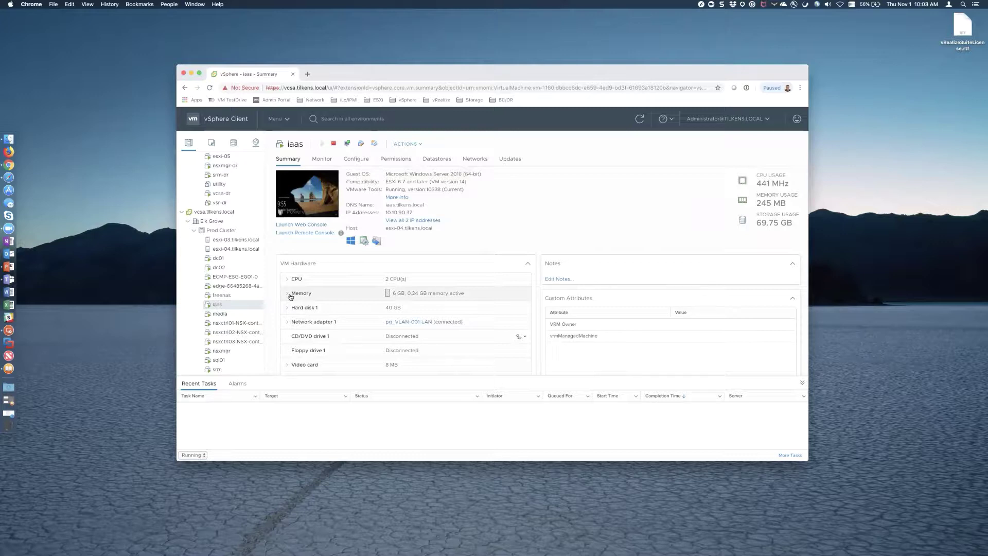
left_click(218, 360)
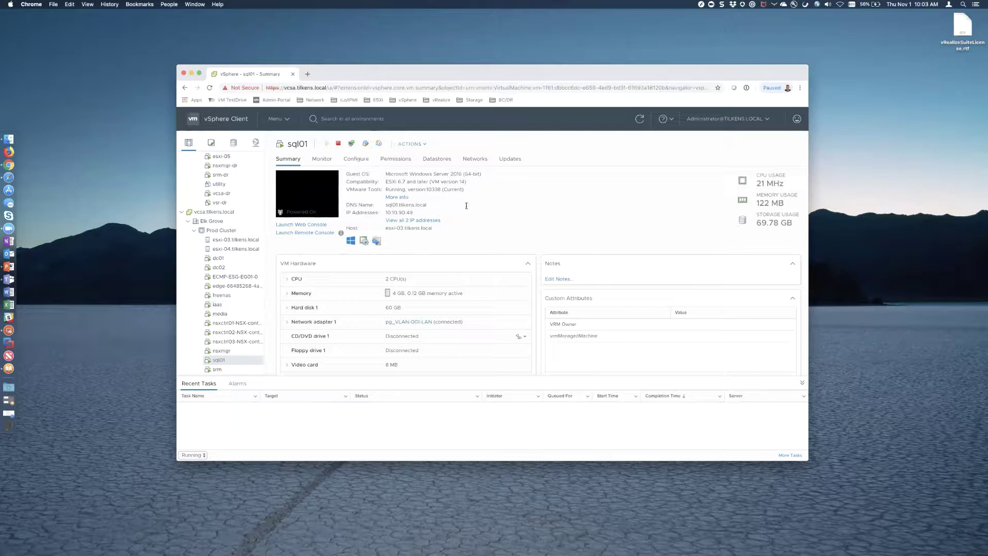
- Connect to the SQL01 saved remote desktop, accepting the certificate warning
left_click(9, 343)
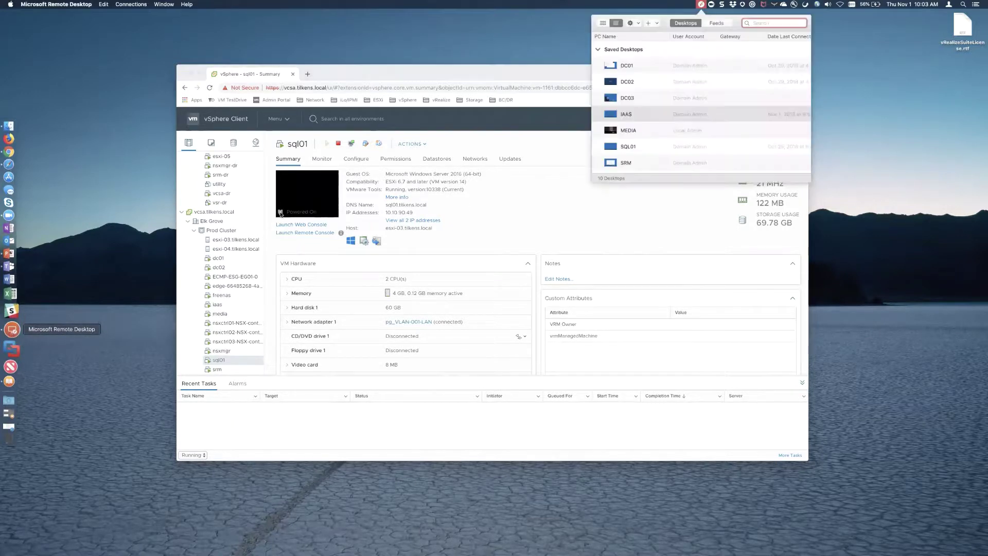
double_click(624, 147)
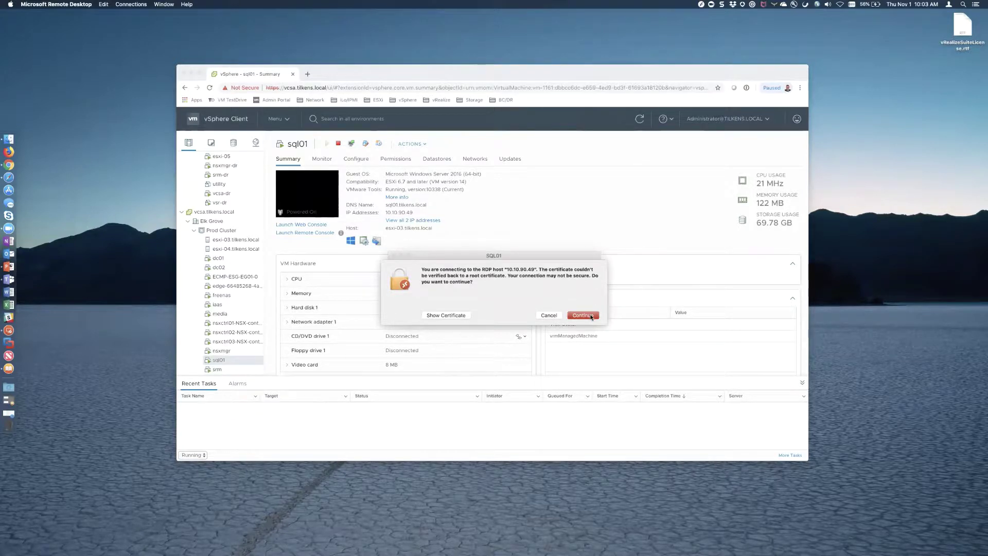
key("Return")
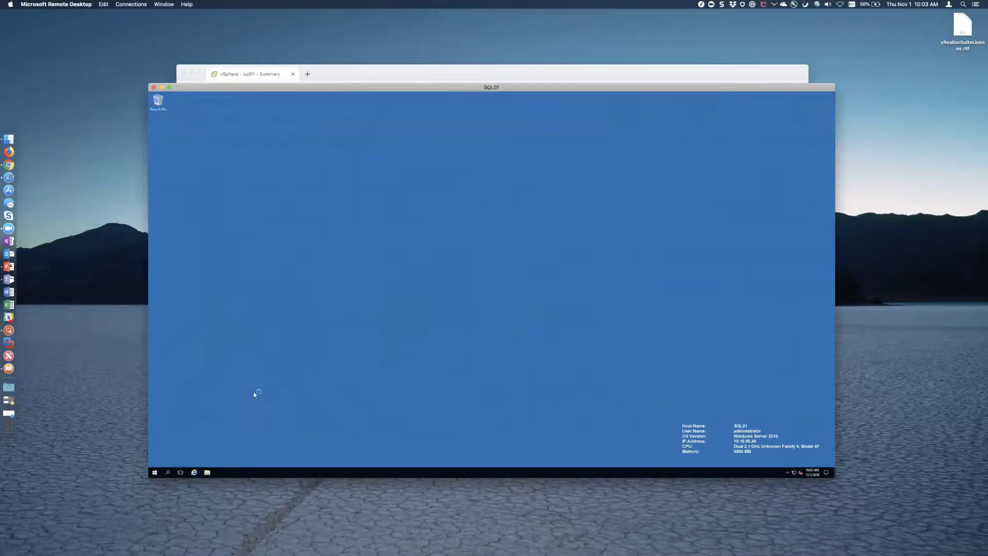
- Review SQL01's display settings without saving, then shrink the remote session window
left_click(702, 5)
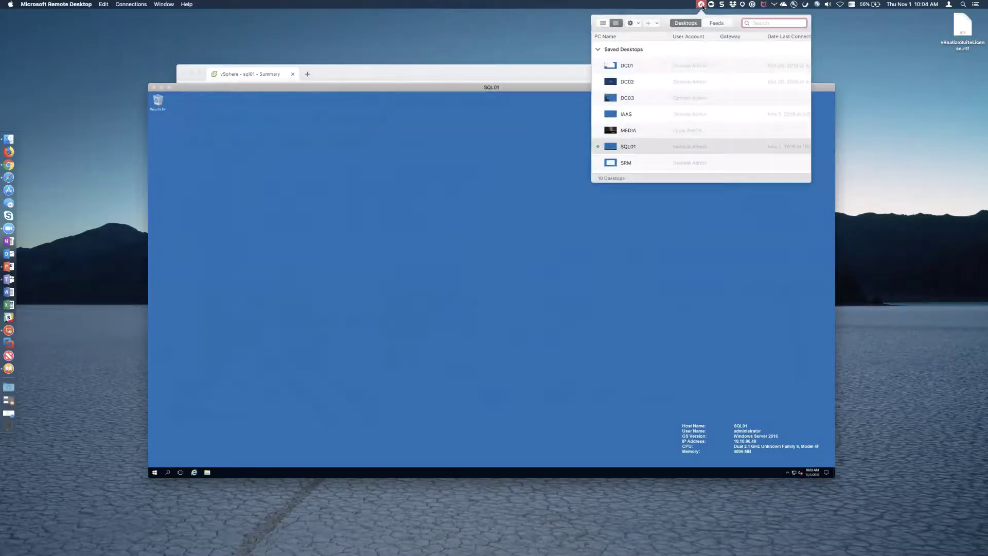
right_click(638, 148)
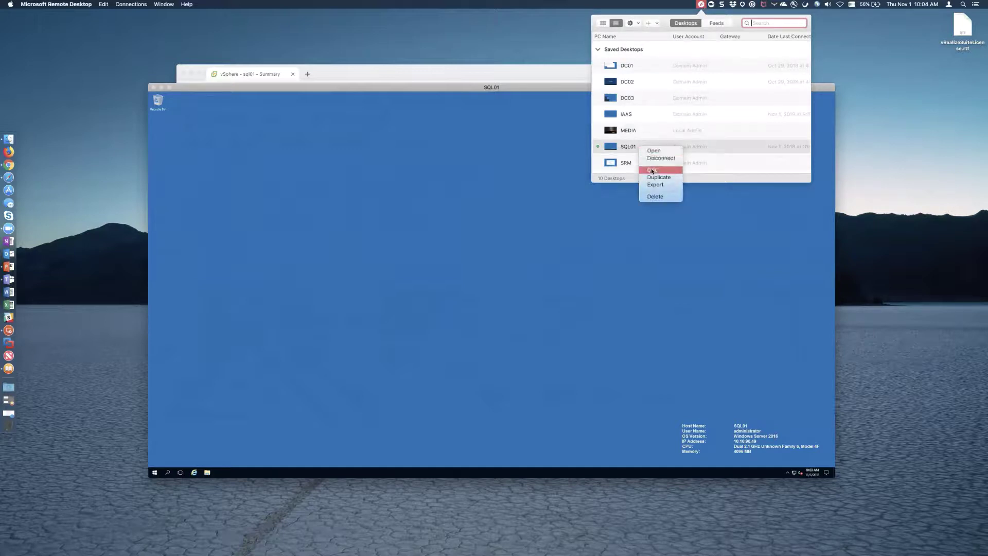
left_click(589, 244)
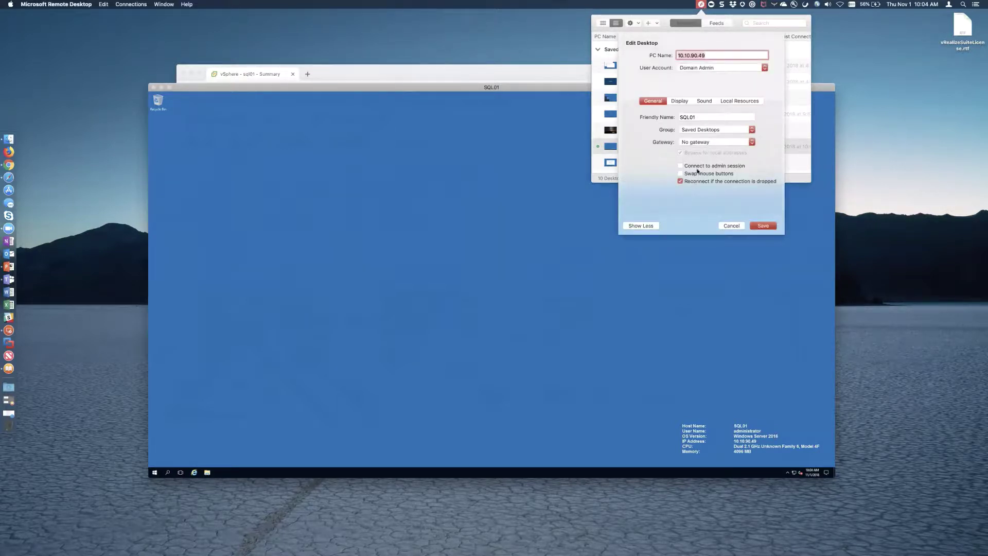
left_click(680, 101)
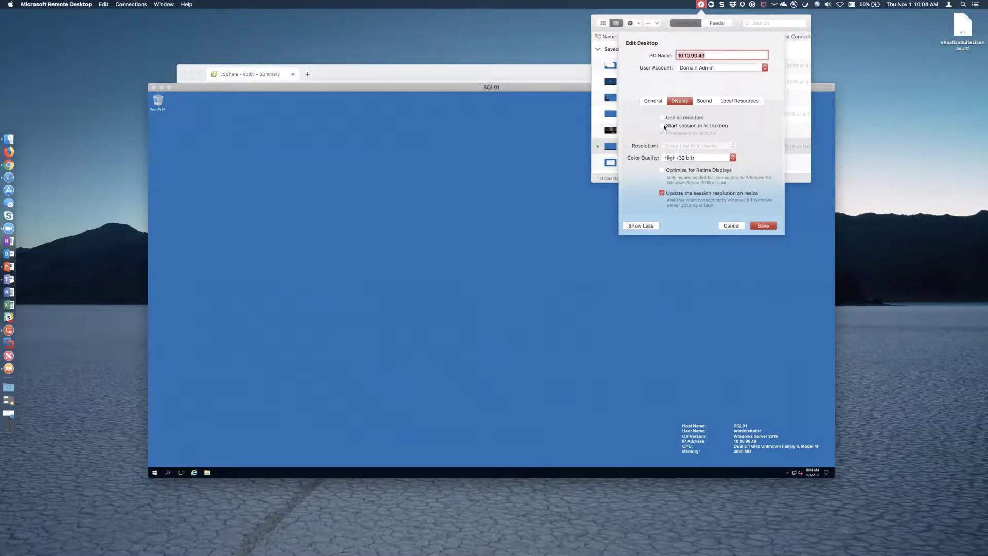
left_click(731, 226)
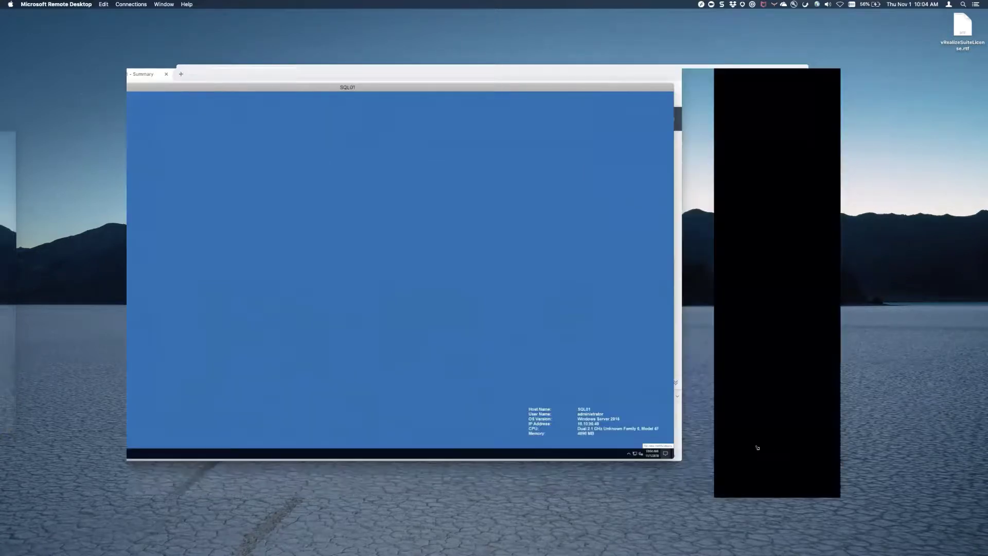
left_click_drag(831, 476, 755, 446)
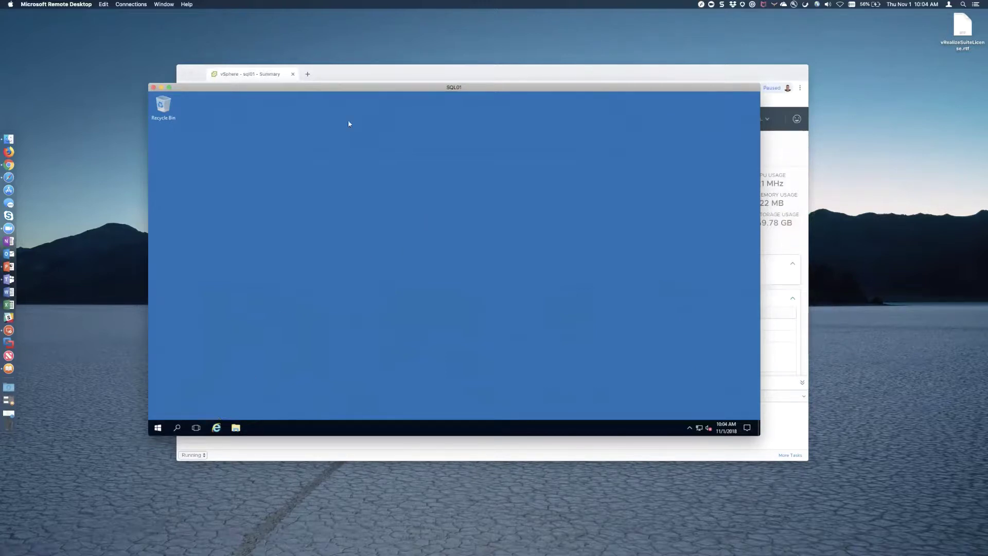
left_click(409, 76)
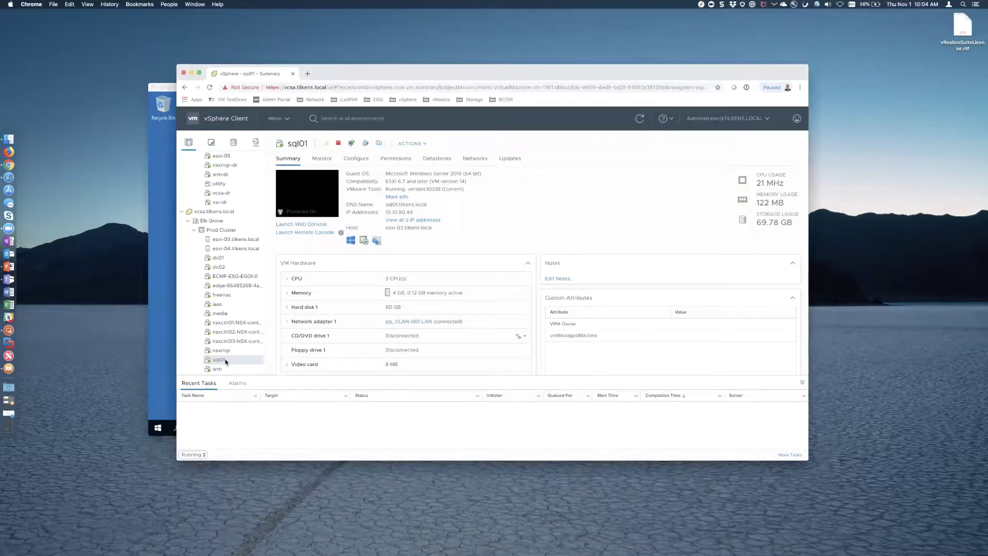
- Mount the SQL Server 2016 ENT SP1 x64 content library ISO on sql01's CD/DVD drive 1, connected
right_click(263, 362)
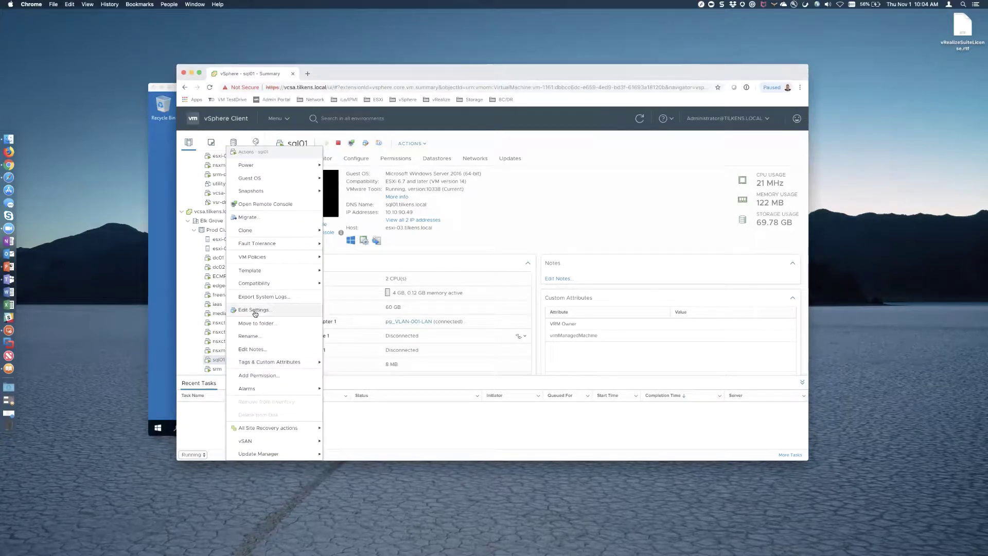
key("Return")
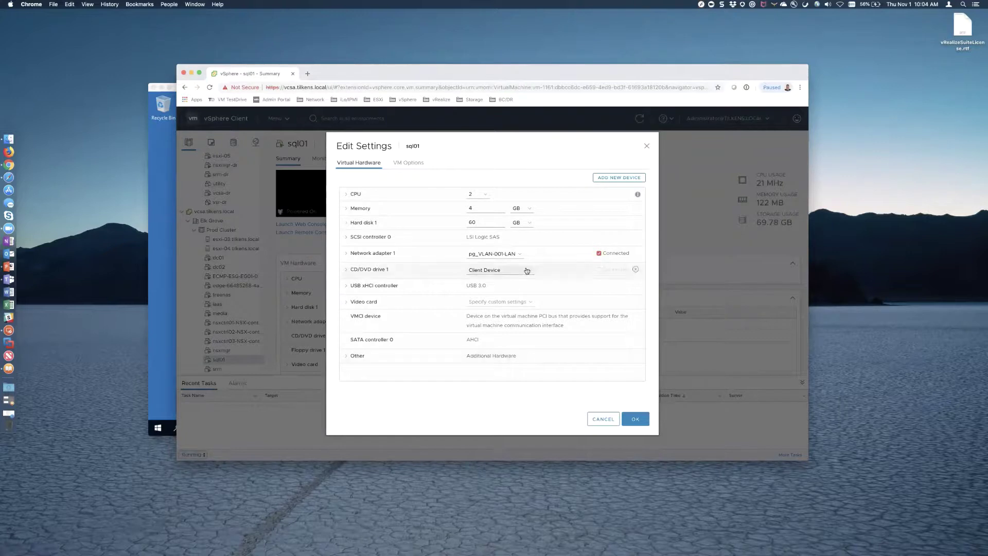
left_click(523, 271)
left_click(516, 284)
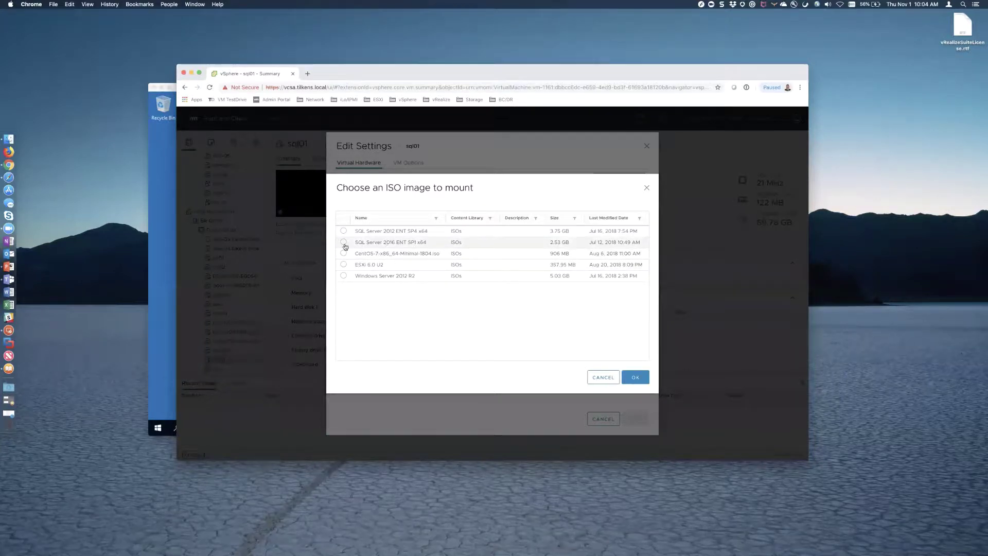
left_click(343, 244)
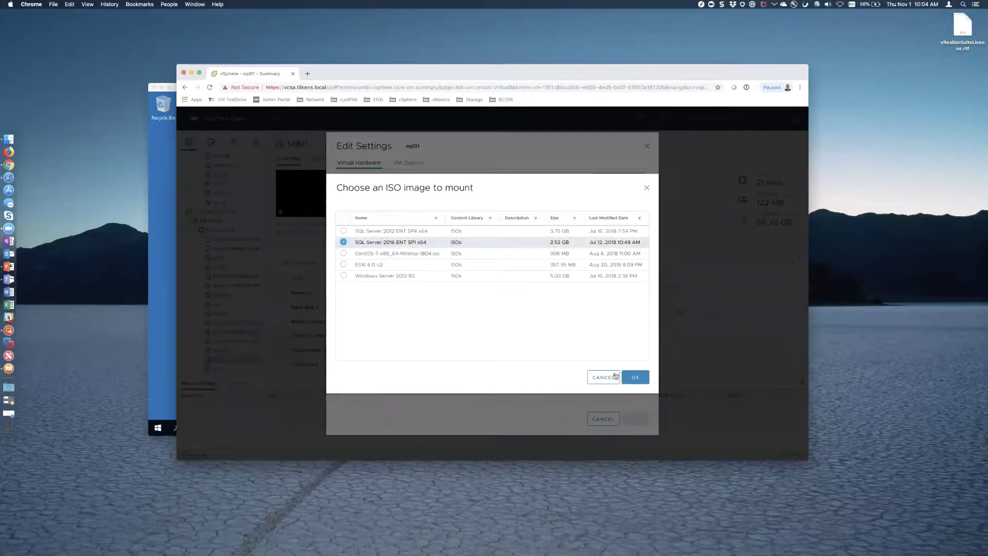
left_click(639, 379)
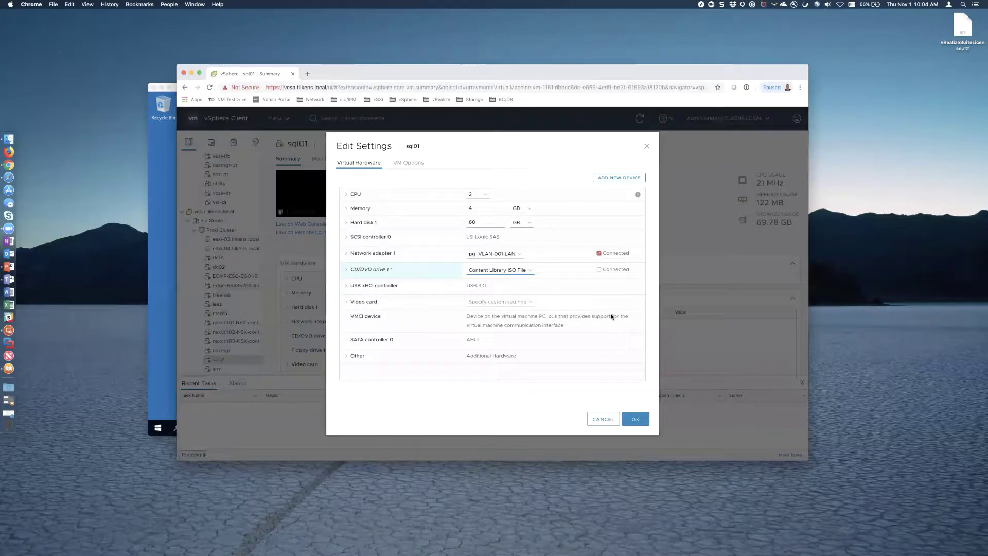
left_click(599, 269)
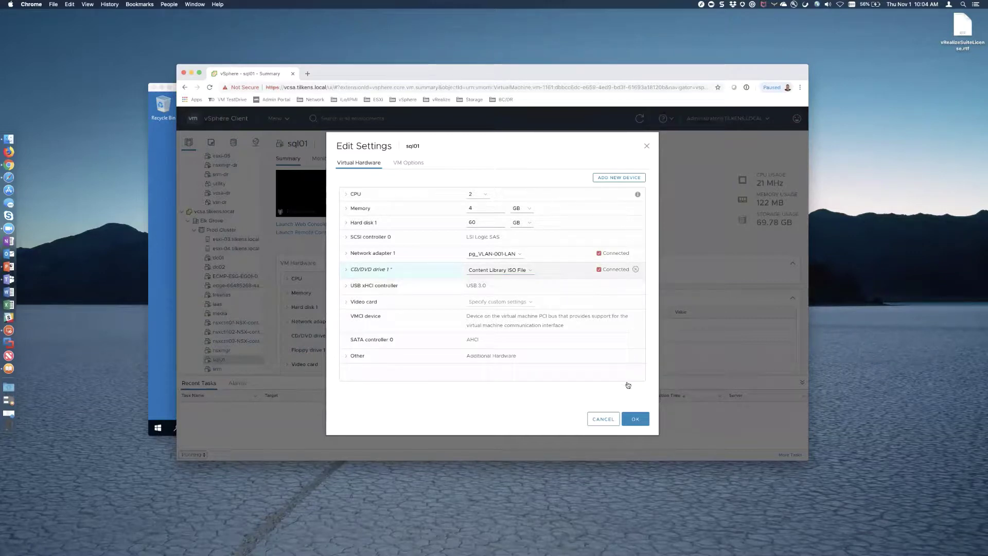
left_click(633, 420)
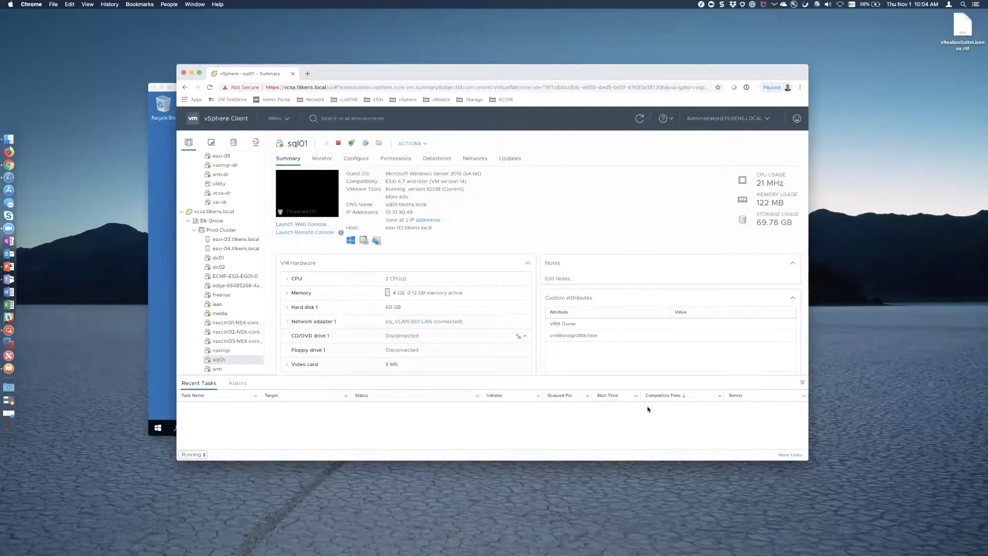
left_click(168, 338)
- Launch SQL Server setup from the DVD drive and open the Management Tools download page
left_click(233, 429)
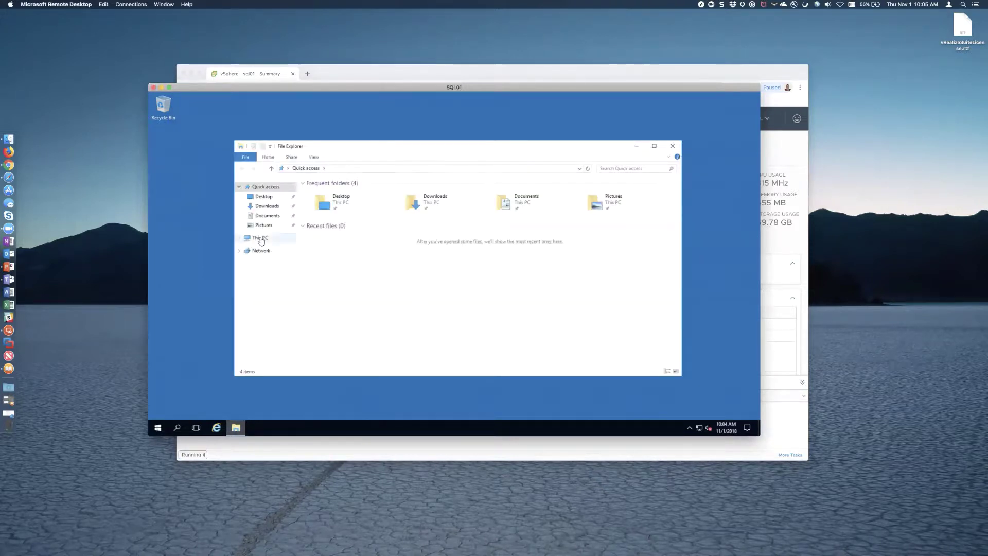
left_click(260, 237)
left_click(530, 260)
double_click(530, 260)
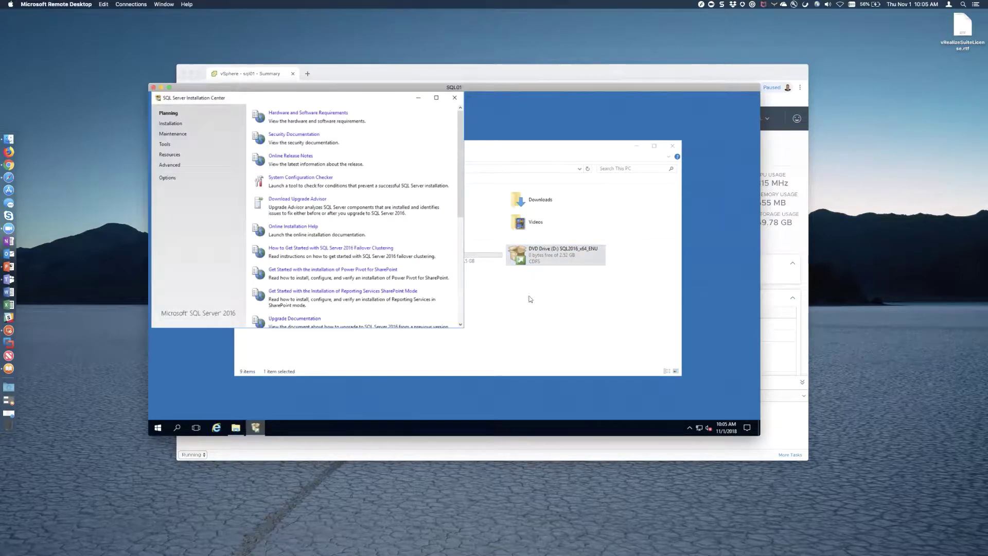
left_click(172, 124)
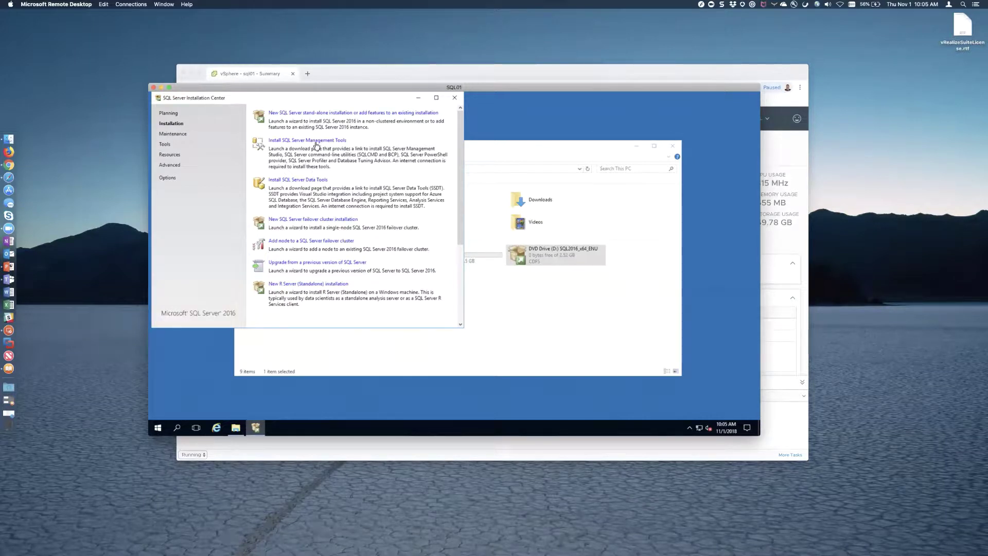
left_click(315, 141)
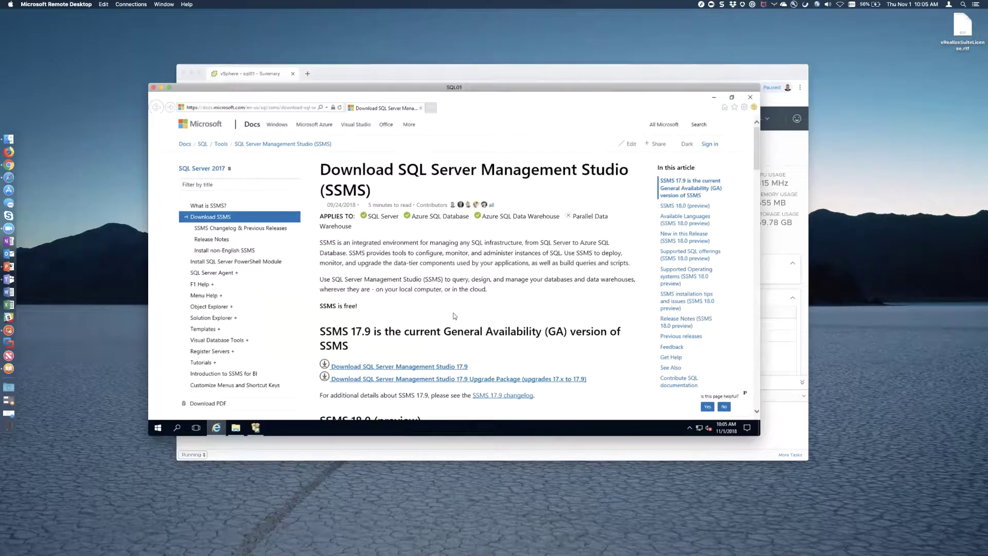
- Try downloading SSMS 17.9 and dismiss the blocked-download security alert
scroll(432, 330, "down", 2)
left_click(430, 325)
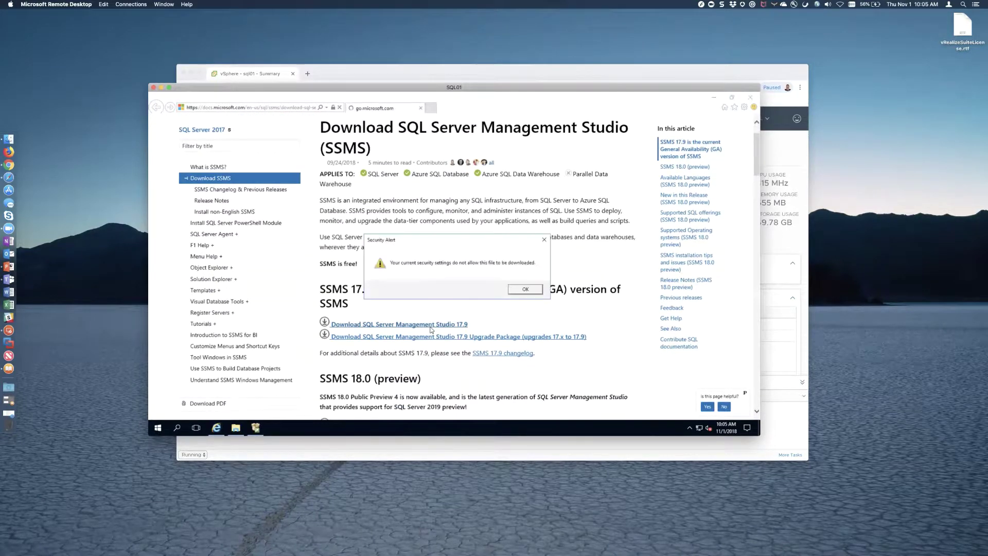
left_click(525, 290)
- Enable File download in the Internet zone's custom security level
left_click(744, 107)
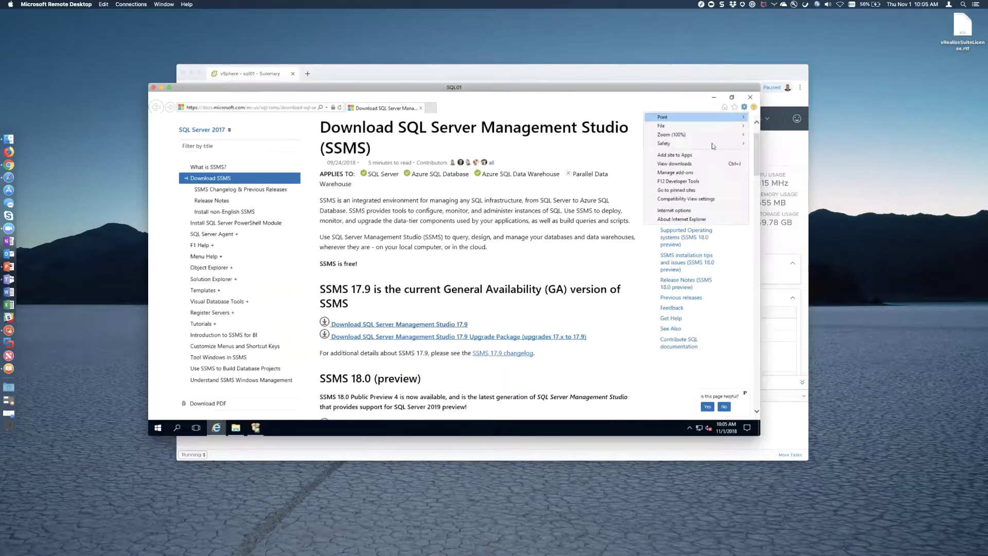
left_click(679, 211)
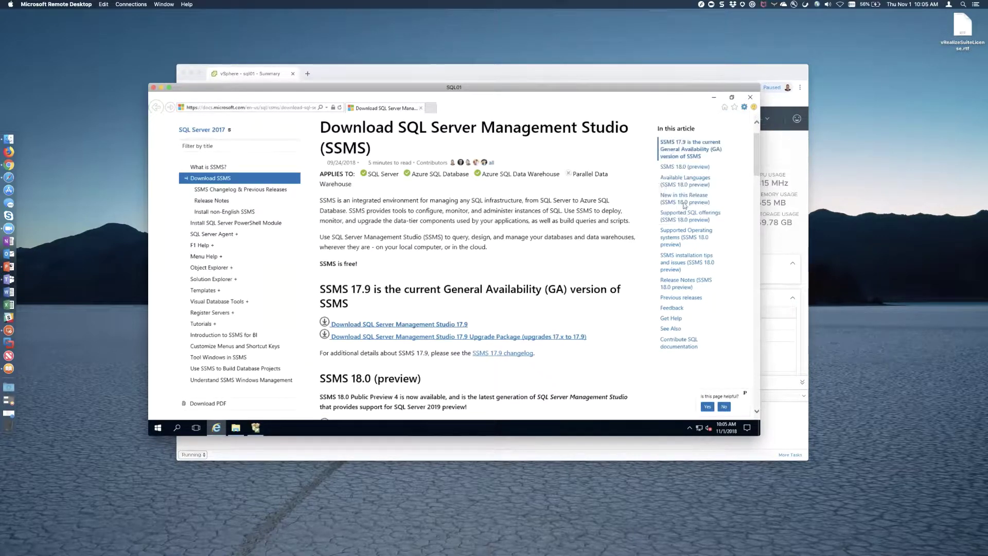
left_click(188, 115)
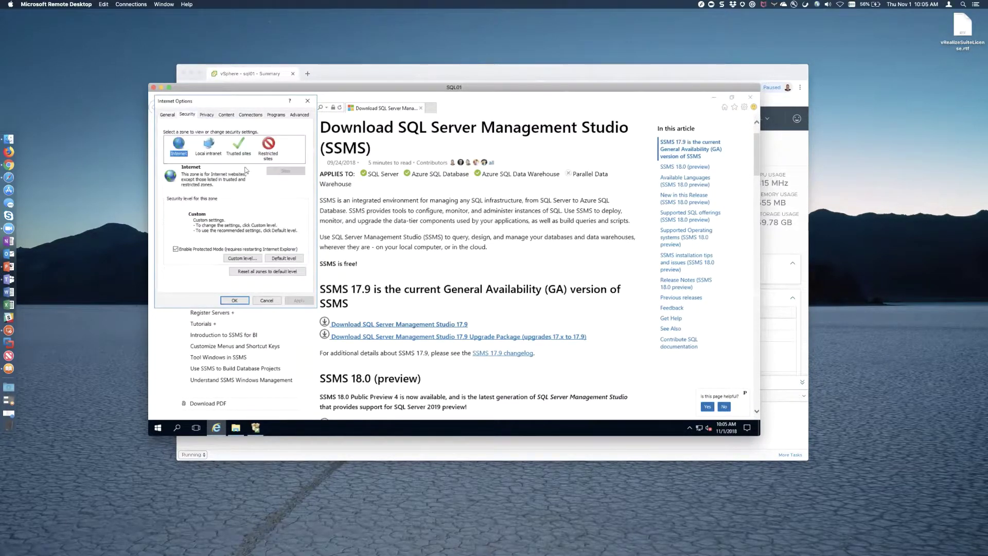
left_click(247, 258)
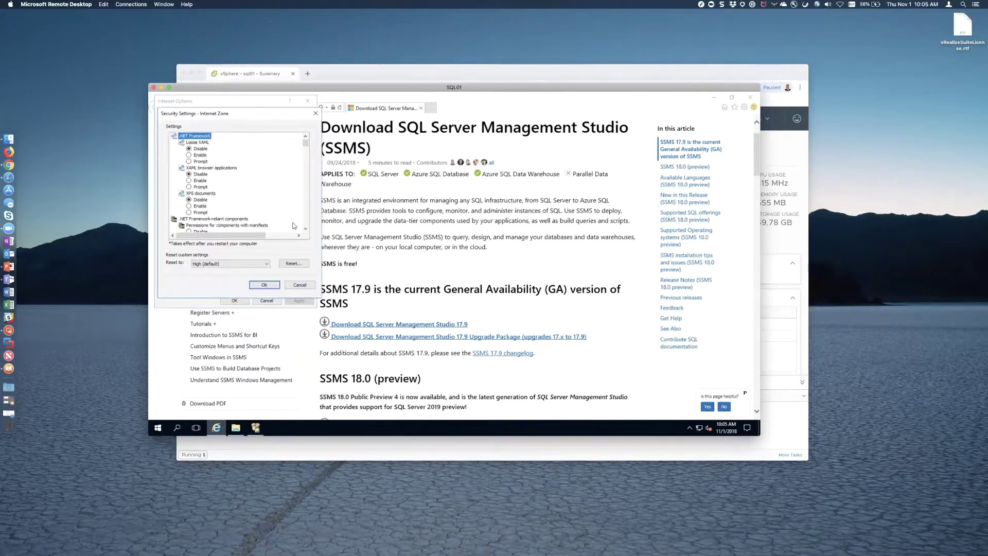
left_click(305, 215)
scroll(304, 215, "down", 10)
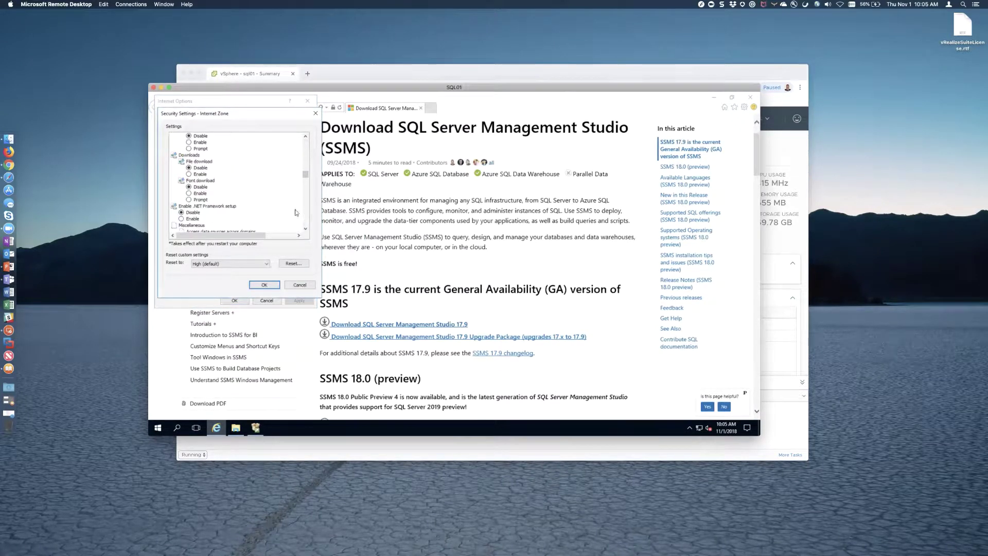
left_click(190, 174)
left_click(264, 285)
left_click(437, 267)
left_click(238, 301)
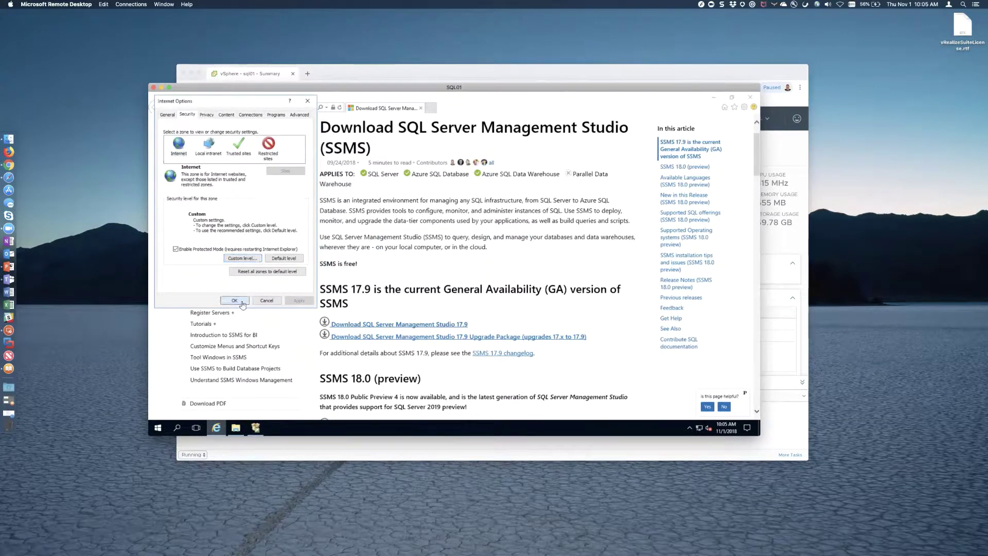
- Download SSMS 17.9 and save SSMS-Setup-ENU.exe
left_click(419, 325)
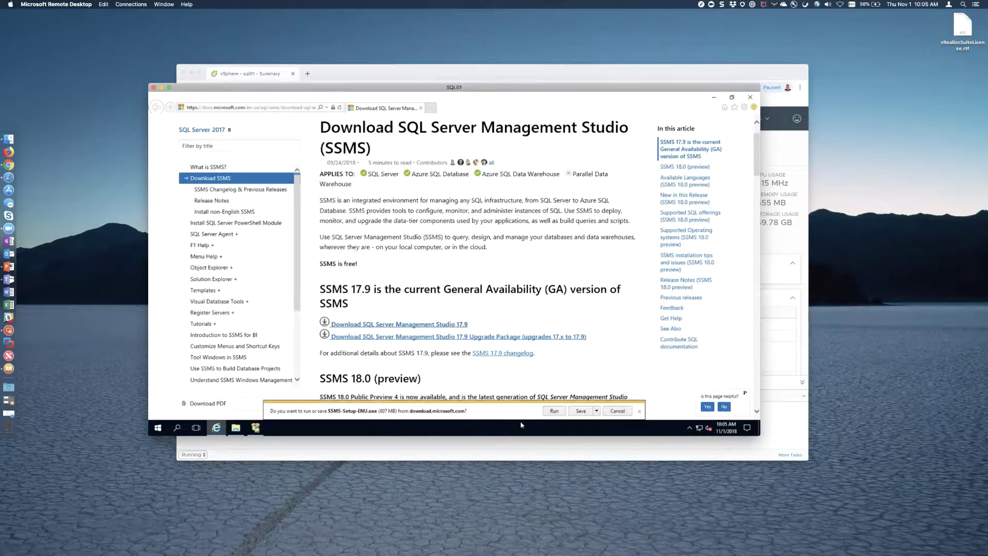
left_click(586, 411)
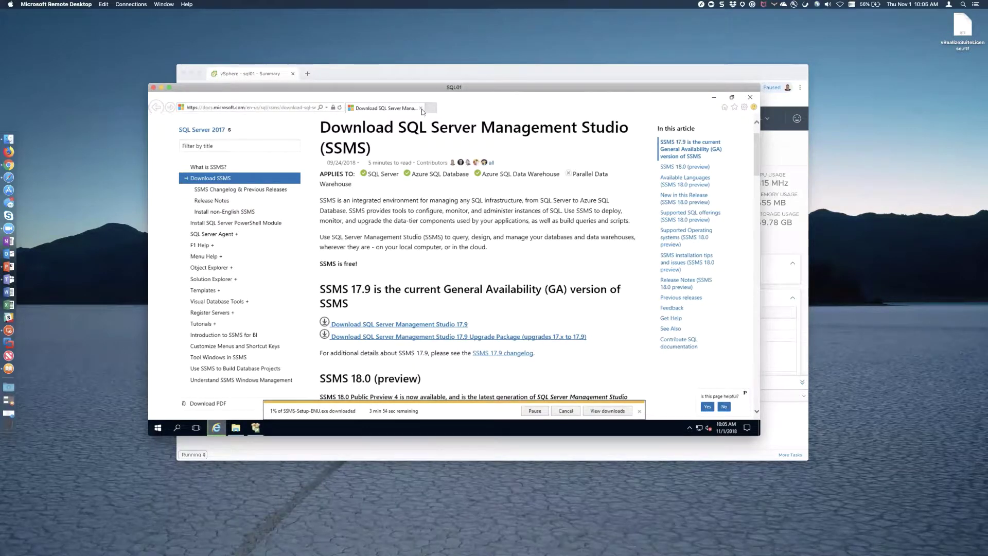
left_click(253, 427)
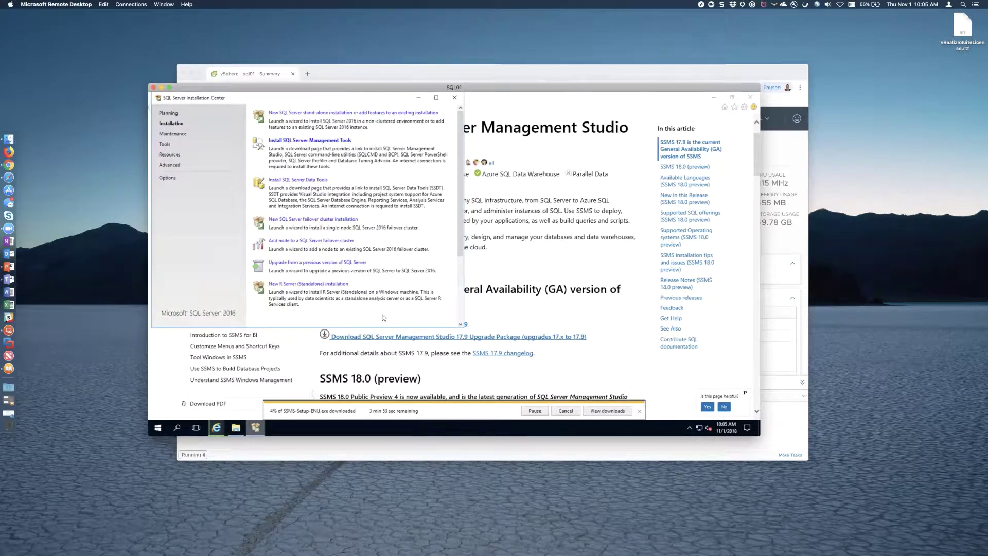
- Open Computer Management and the local Administrators group properties
left_click(159, 427)
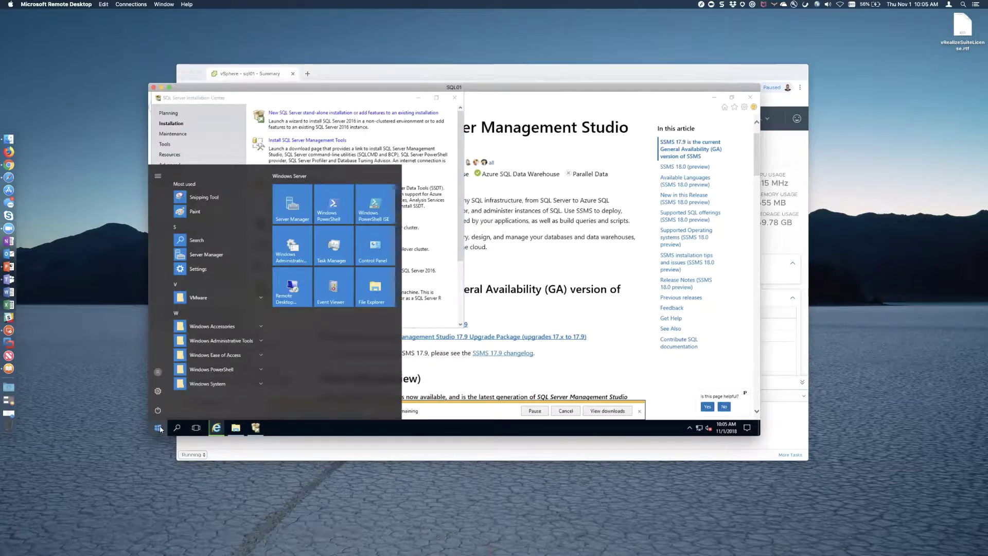
type("computer mana")
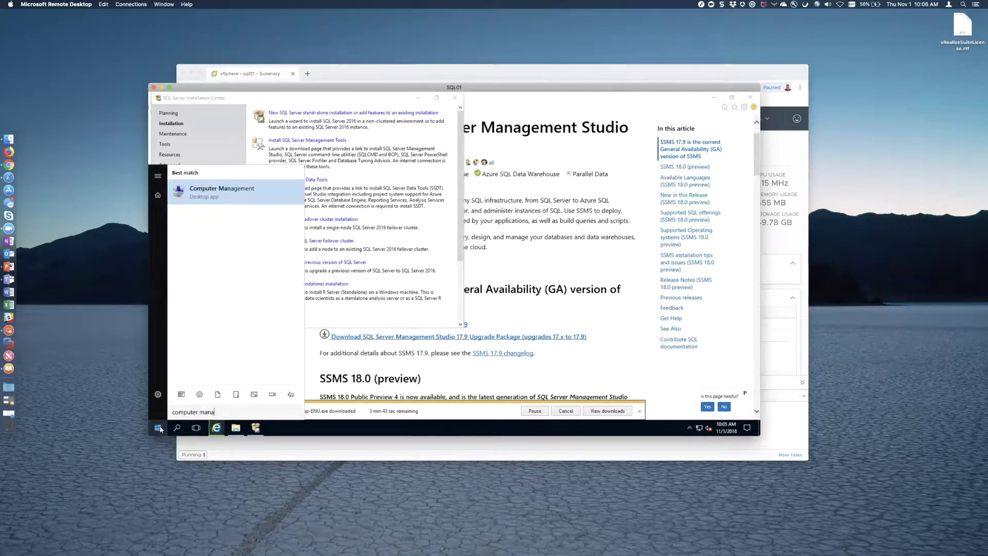
key("Return")
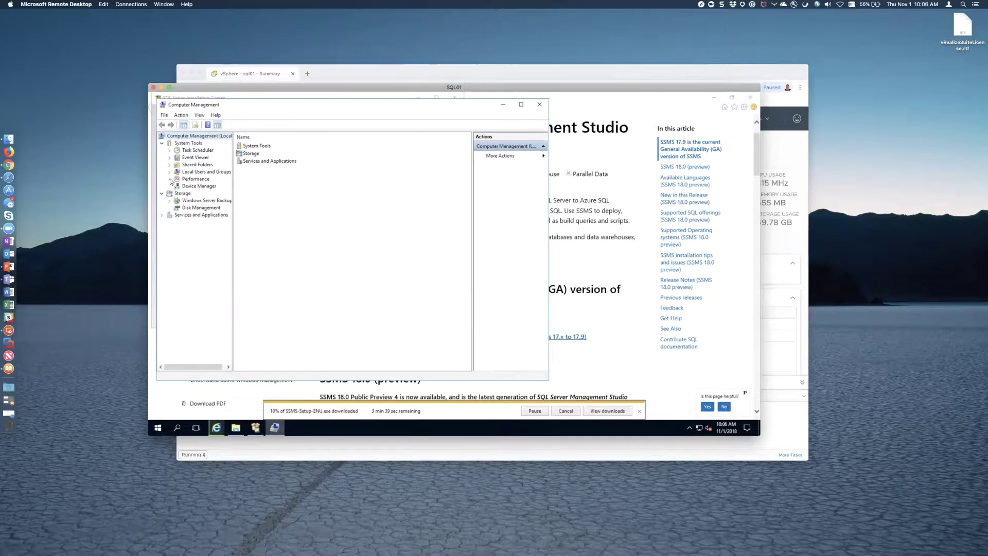
left_click(169, 172)
left_click(197, 186)
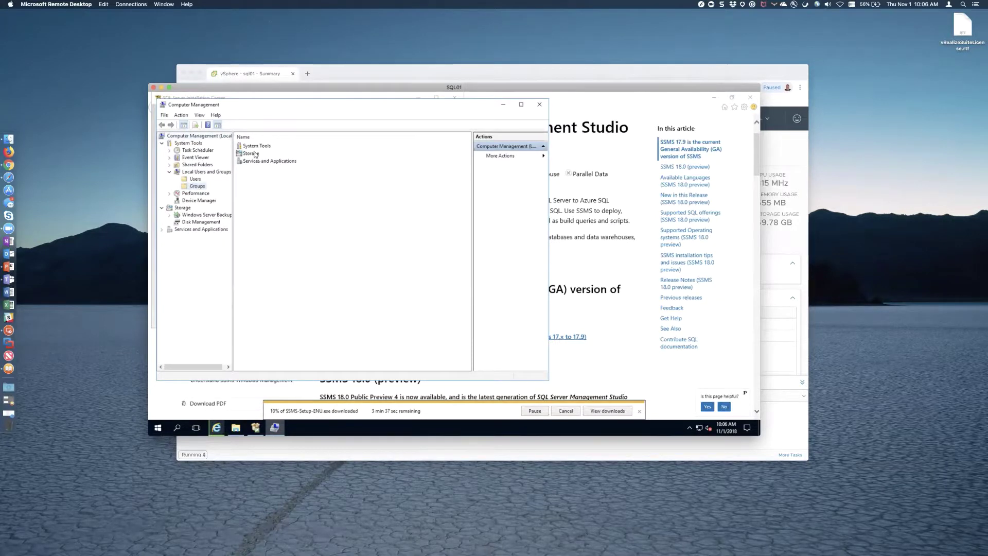
left_click(258, 153)
double_click(258, 153)
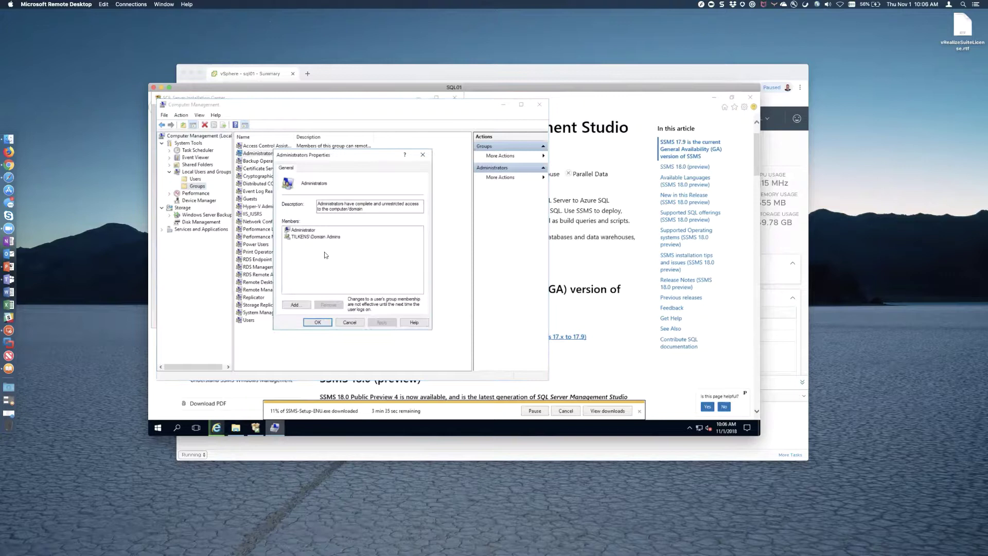
- Add the sqlsvc account to Administrators, apply, and close Computer Management
left_click(295, 304)
type("sqlsvc")
left_click(406, 252)
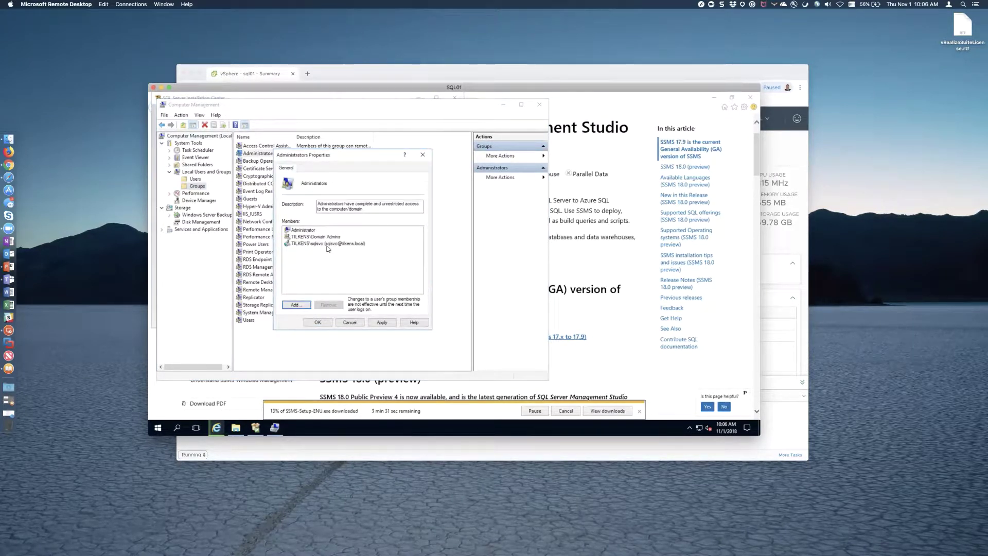
left_click(382, 322)
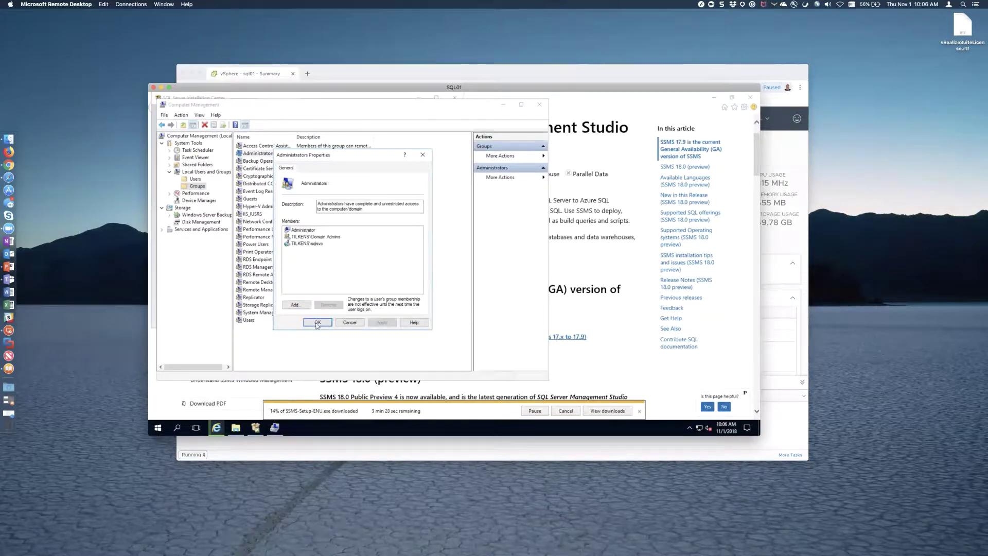
left_click(318, 322)
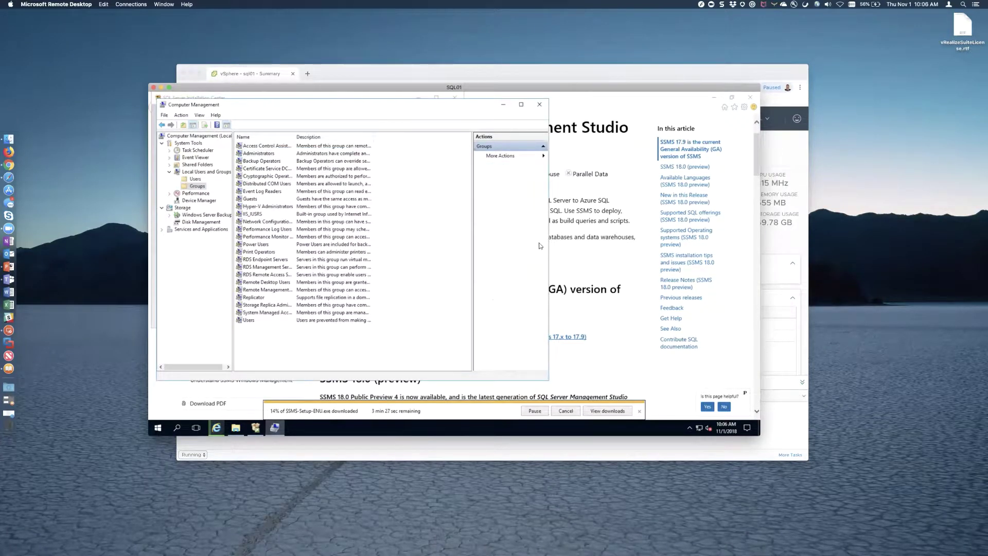
left_click(539, 105)
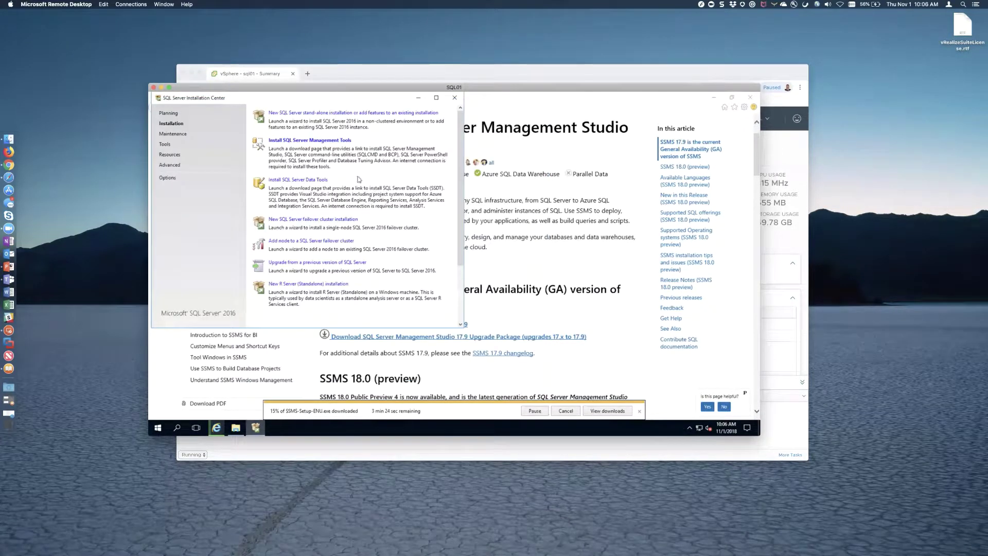
- Start a new stand-alone SQL Server installation, accept the license, and pass Microsoft Update and Install Rules
left_click(316, 112)
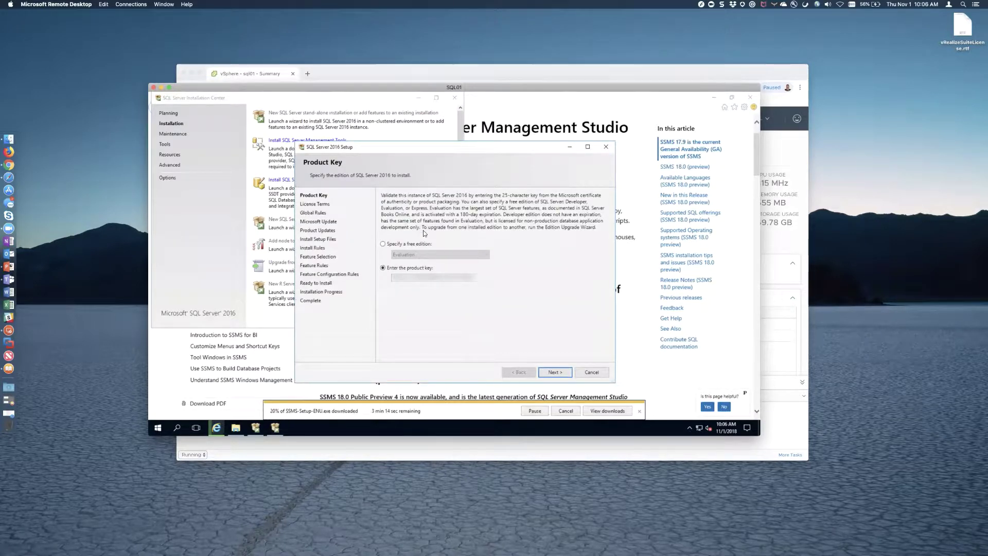
left_click(555, 371)
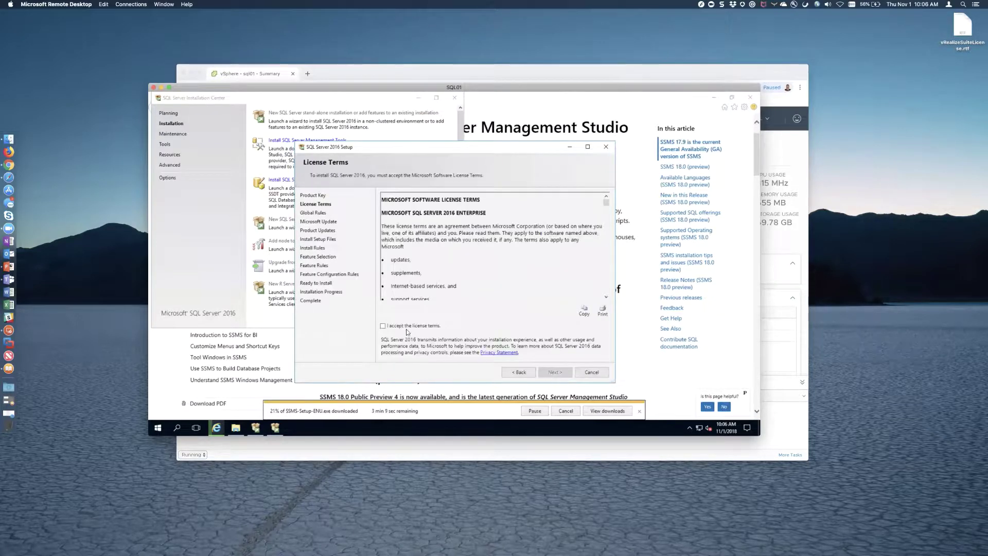
left_click(382, 326)
left_click(560, 371)
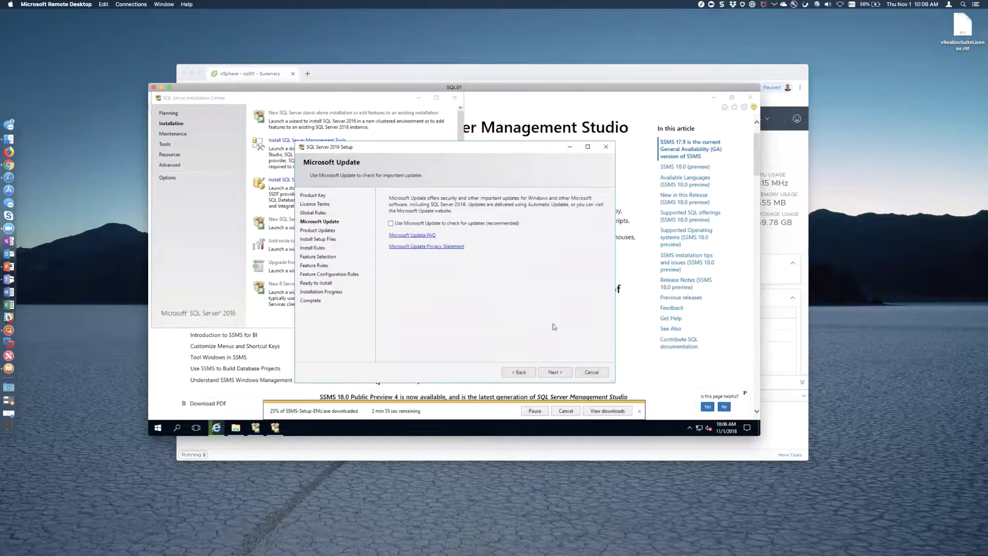
left_click(558, 370)
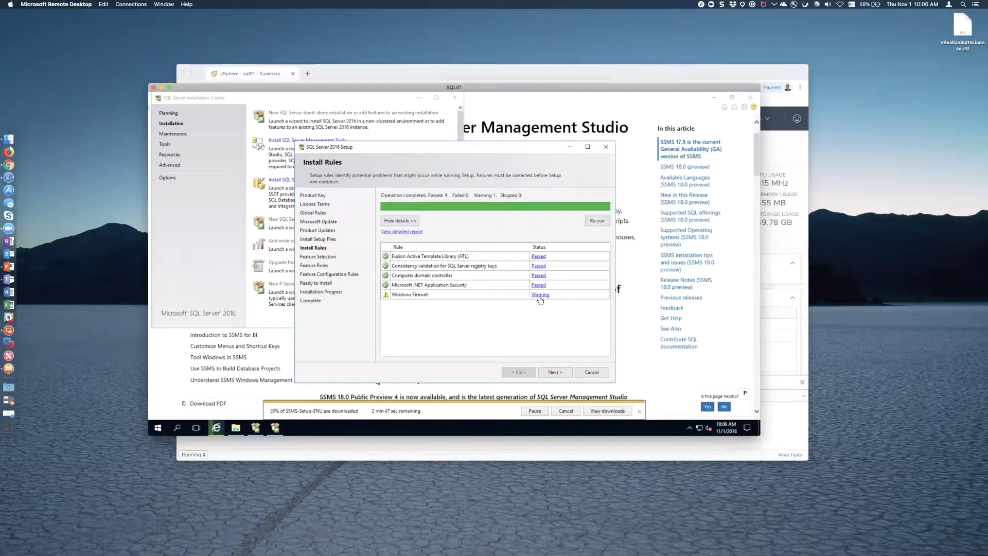
left_click(564, 375)
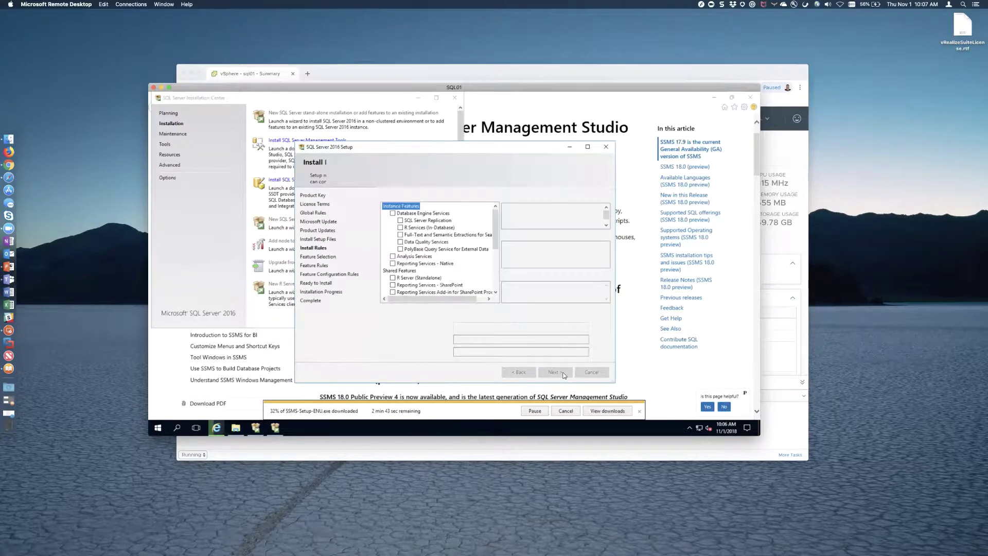
- Maximize Setup, select only Database Engine Services after checking drives, and continue
left_click(586, 147)
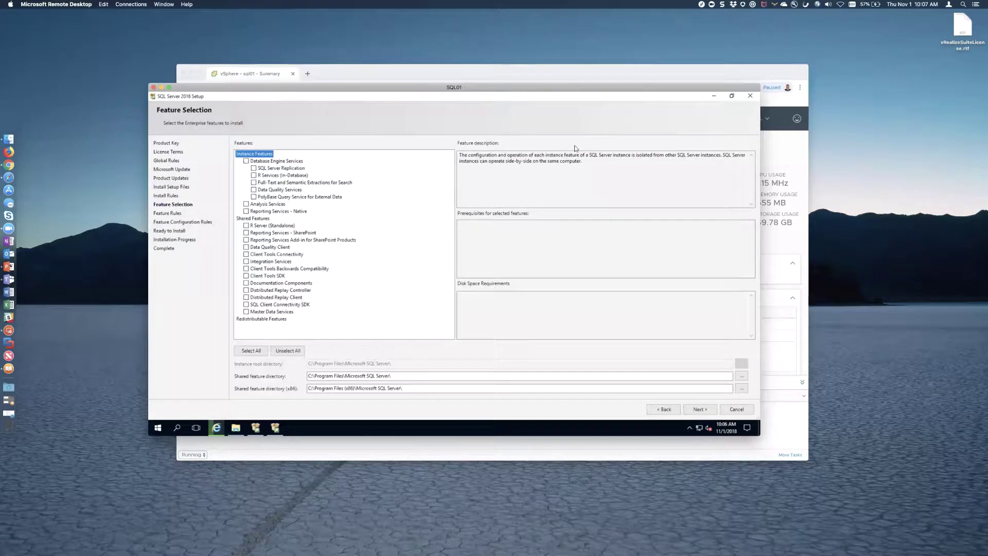
left_click(247, 161)
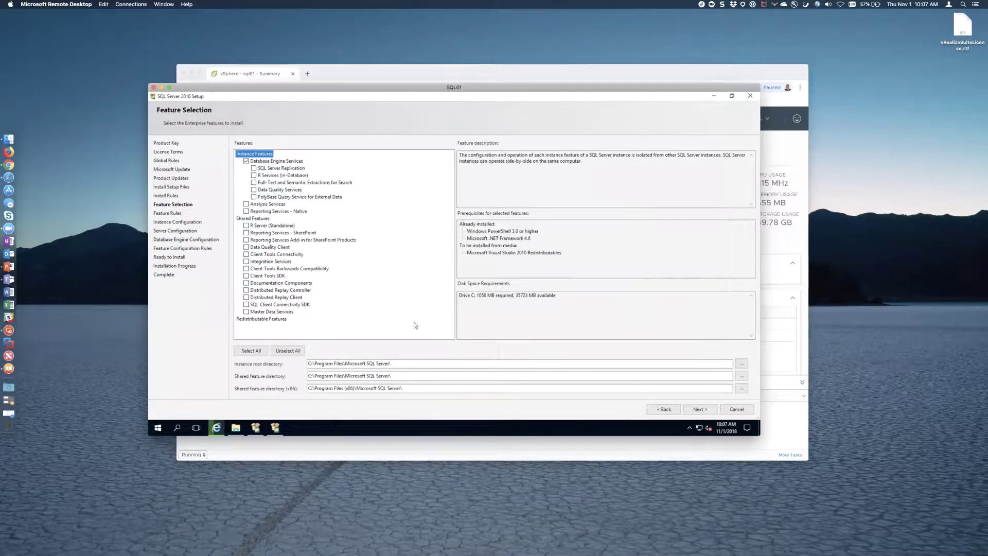
left_click(236, 428)
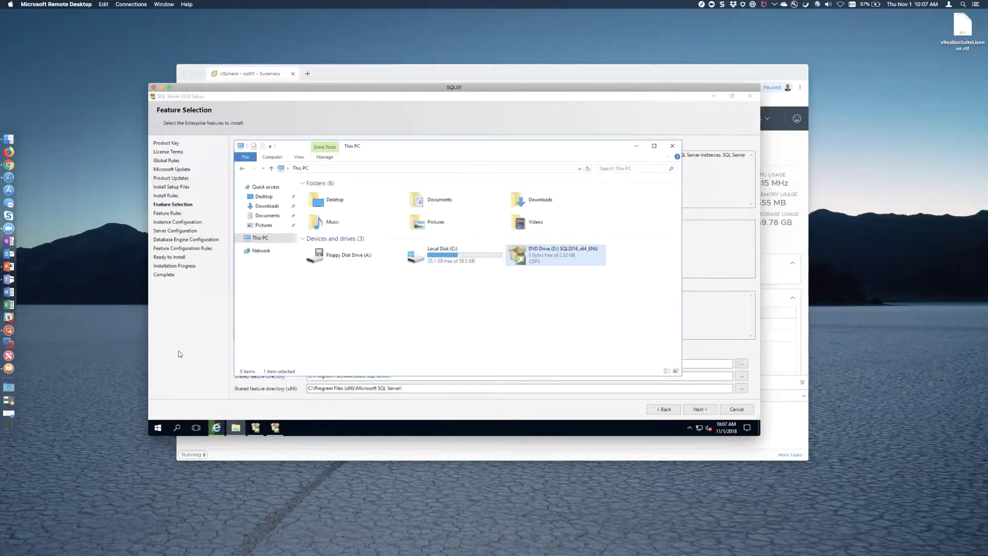
left_click(194, 344)
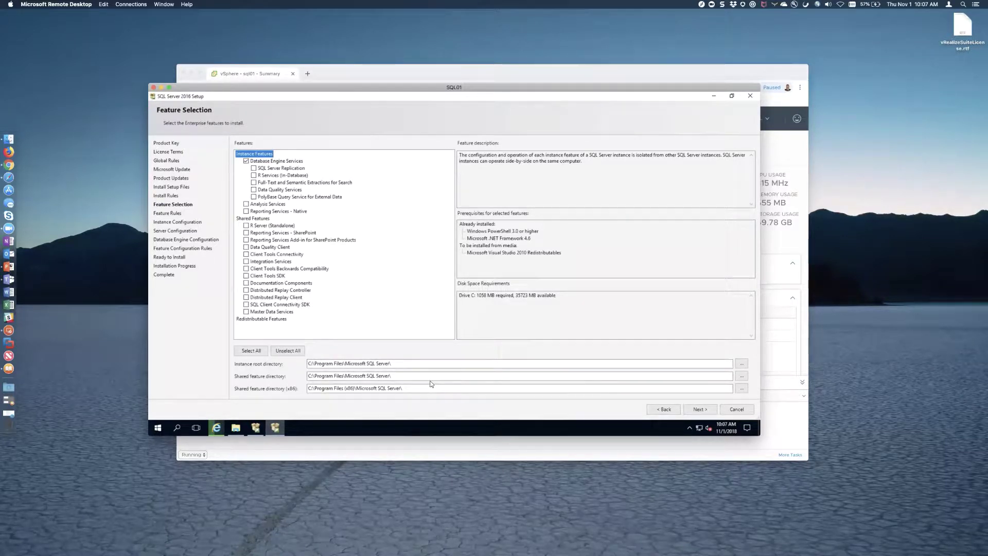
left_click(697, 408)
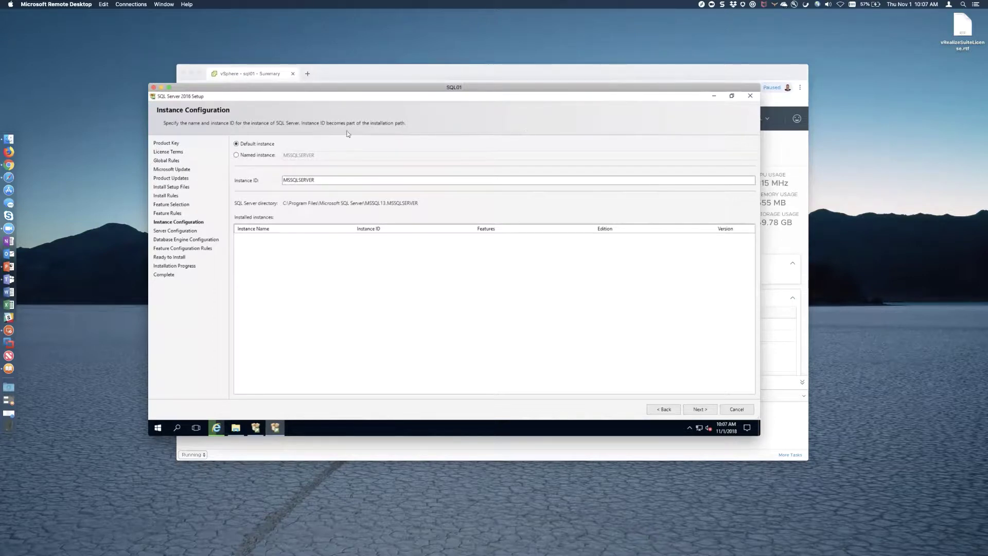
- Keep the default MSSQLSERVER instance and assign the SQL service account to Agent and Database Engine
left_click(700, 409)
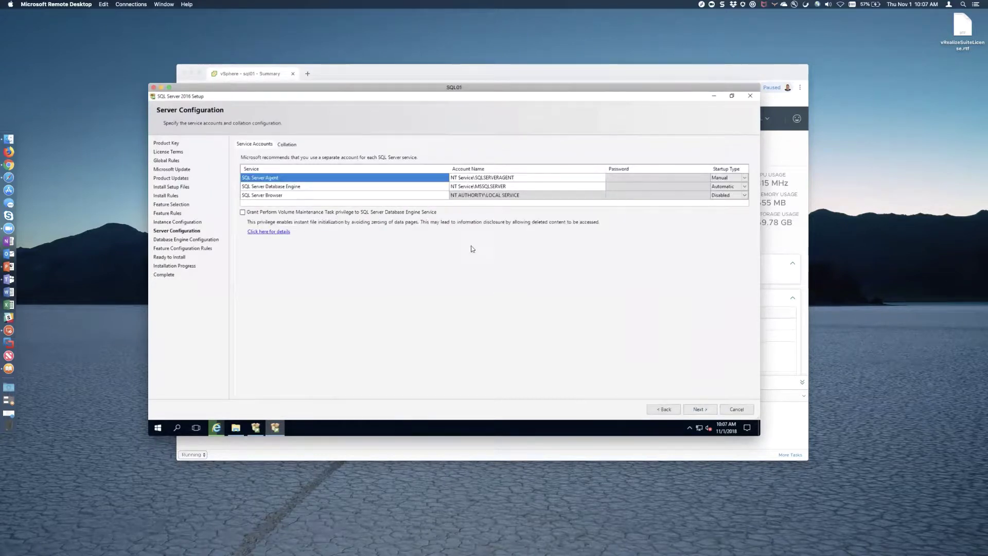
left_click(532, 179)
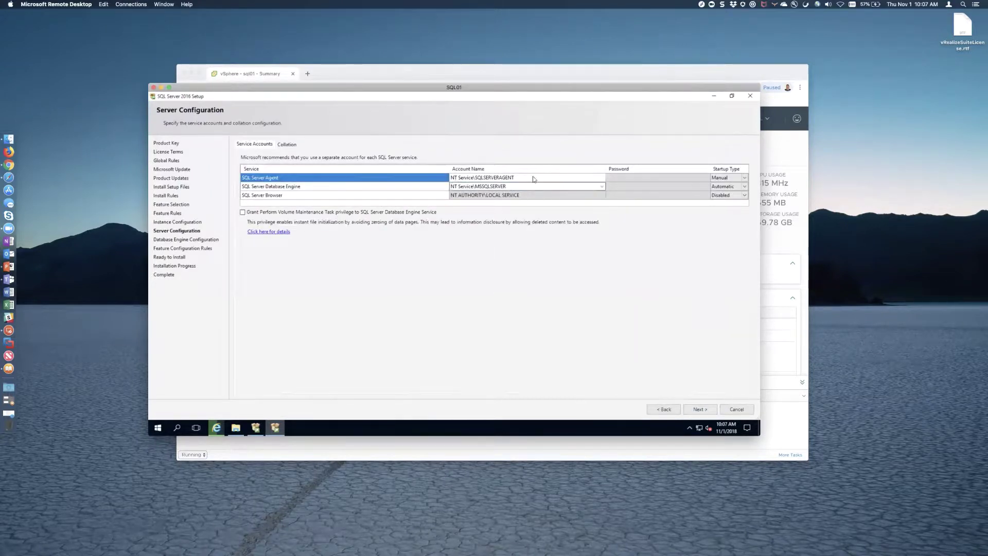
left_click(601, 178)
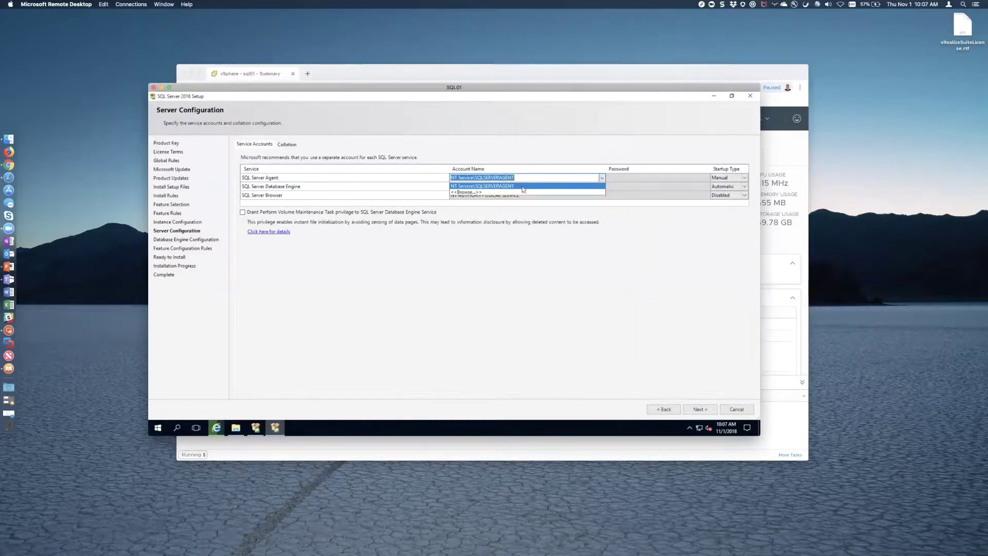
left_click(471, 193)
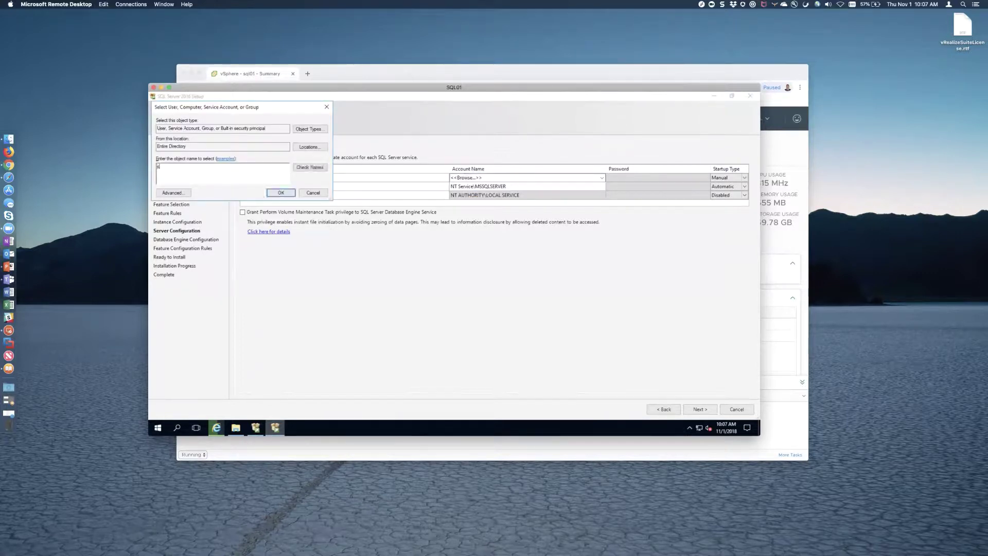
key("Return")
left_click(504, 187)
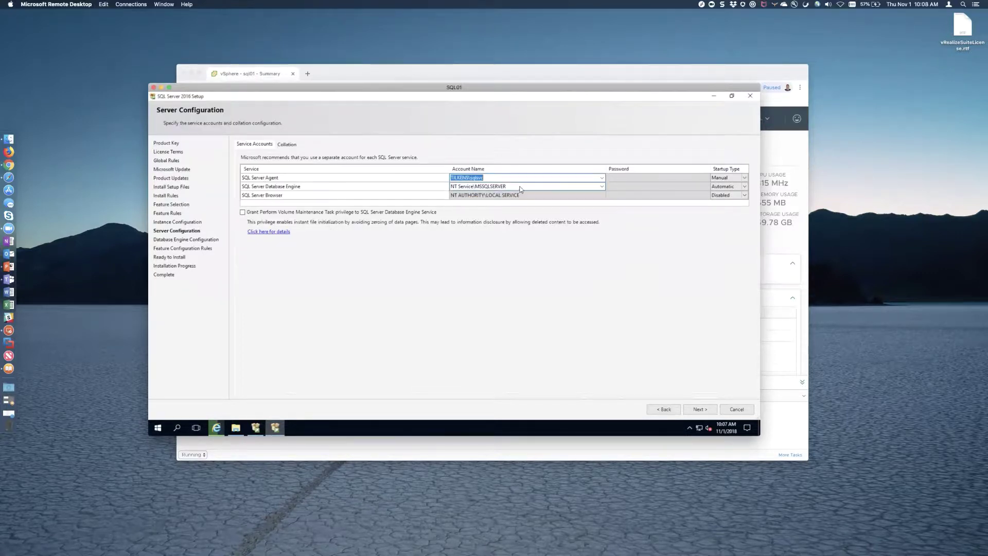
left_click(603, 187)
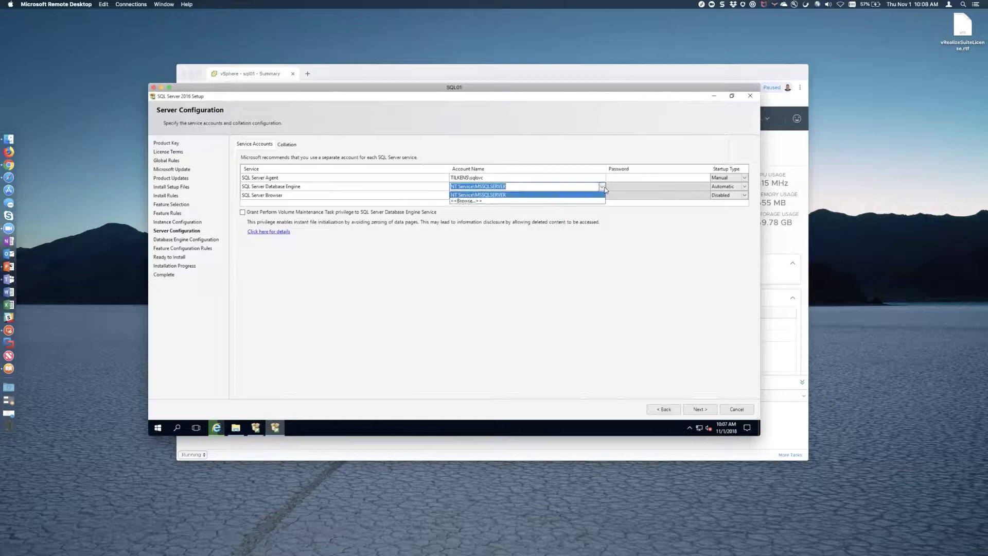
left_click(542, 200)
type("sql")
key("Return")
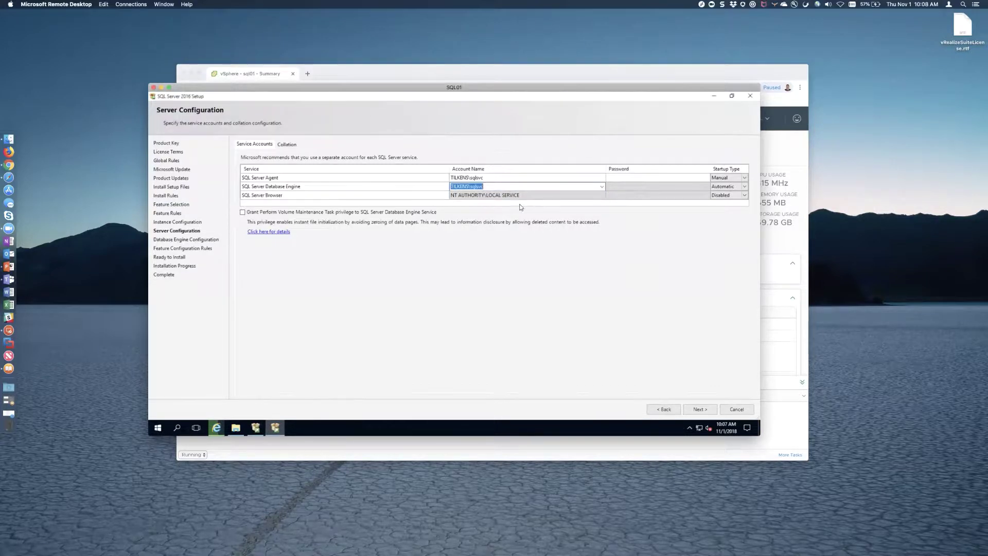
- Enter both service account passwords and set SQL Server Agent startup to Automatic
left_click(636, 177)
type("********")
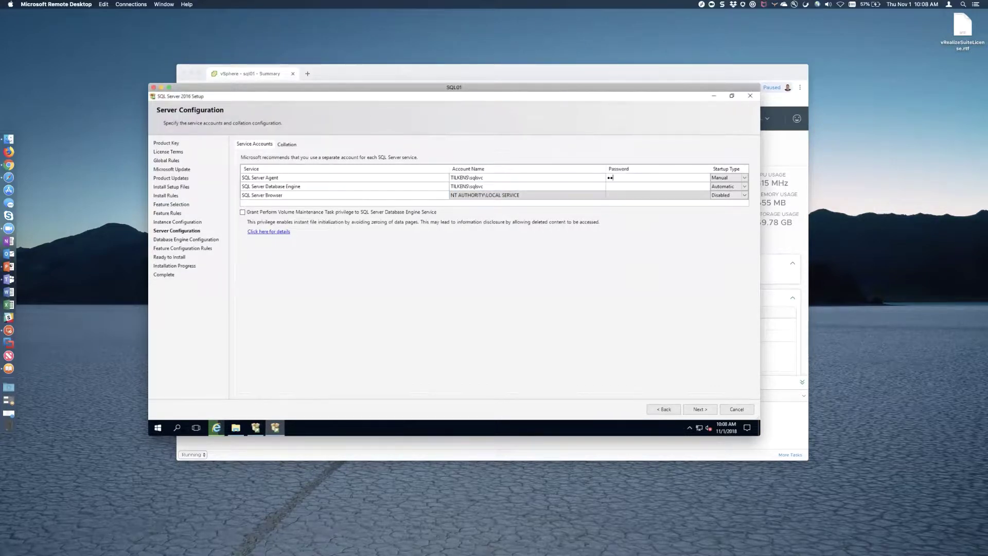
key("Tab")
key("Up")
key("Tab")
key("Tab")
key("Tab")
type("********")
left_click(287, 144)
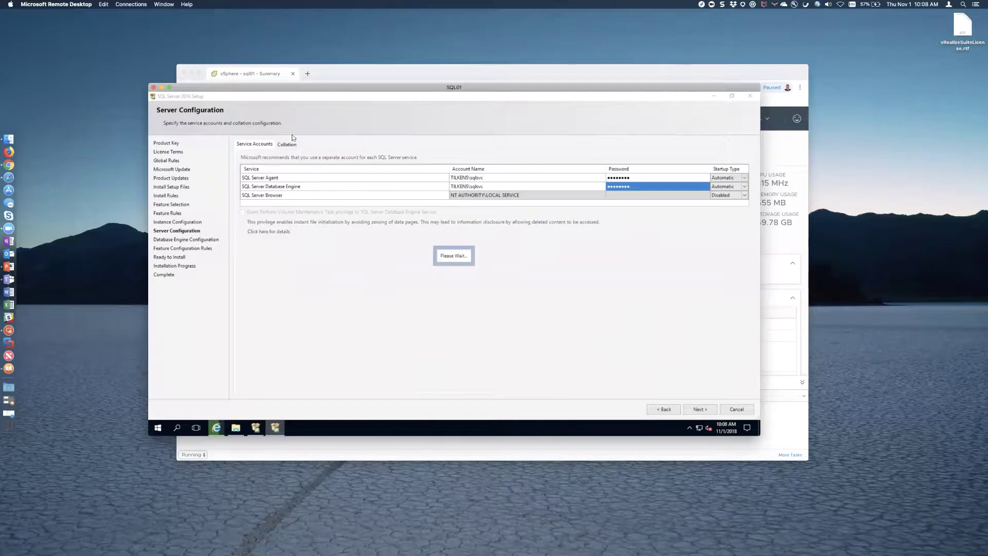
- Enable mixed-mode authentication and enter and confirm the sa password
left_click(698, 409)
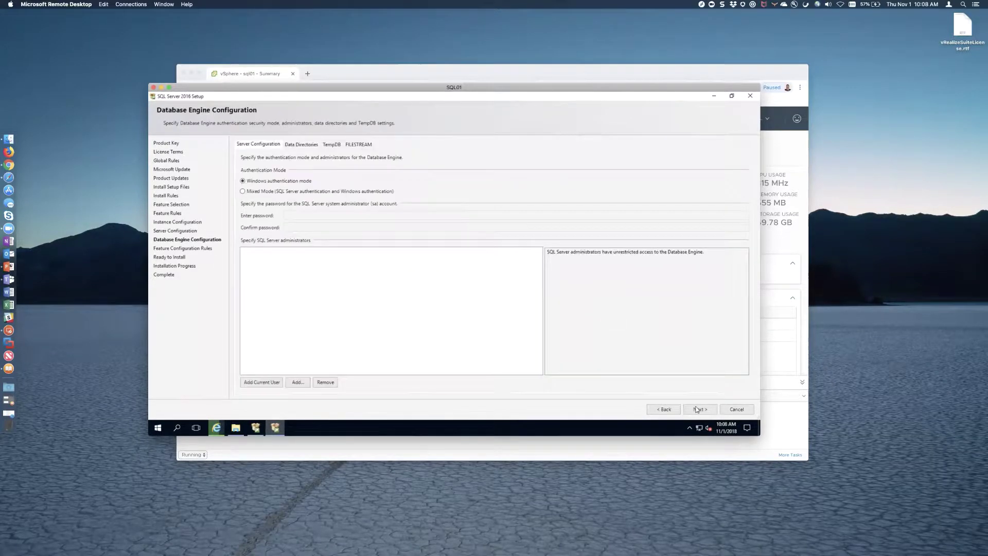
left_click(243, 191)
left_click(304, 216)
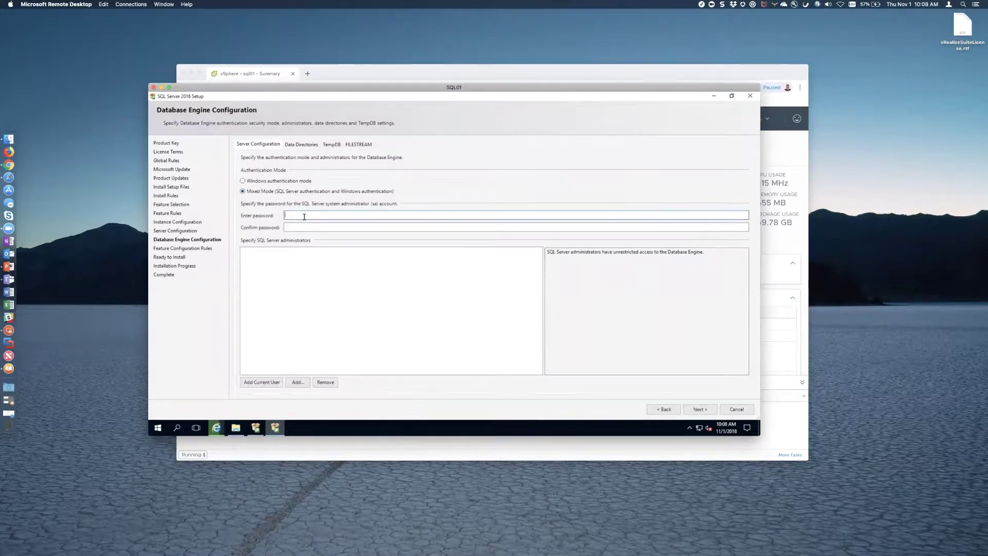
type("•••••••")
key("Tab")
type("••••••••")
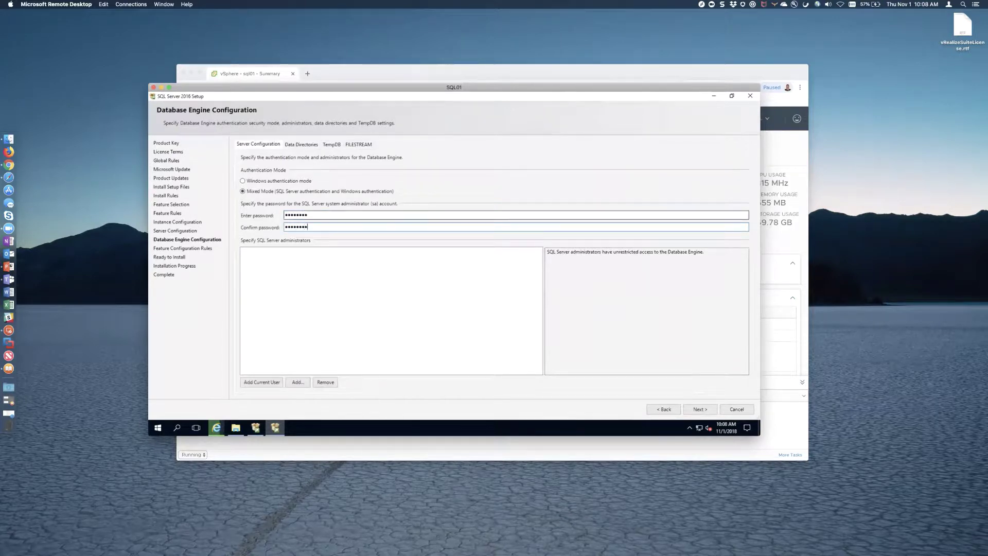
- Add the current user, sqlsvc and vrasvc as SQL Server administrators and continue
left_click(271, 382)
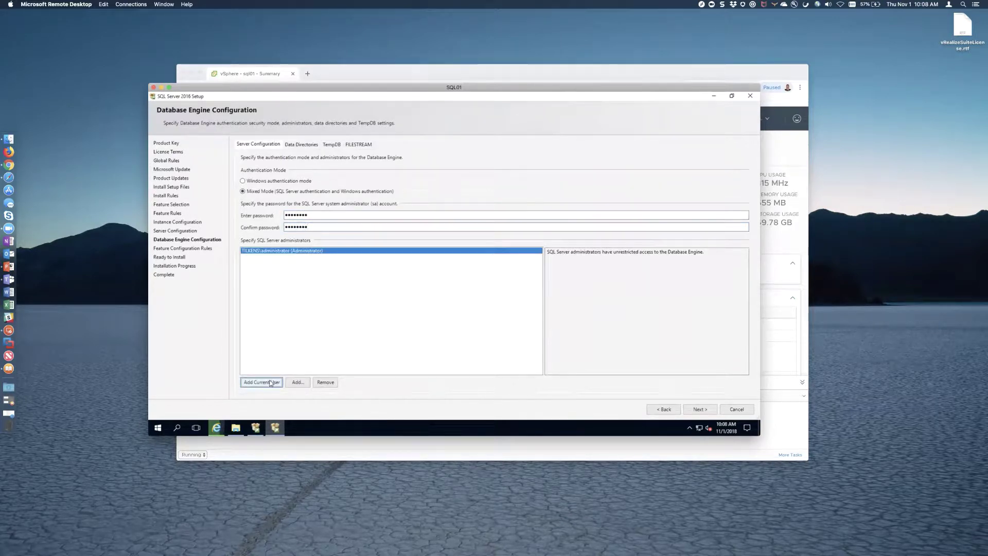
left_click(298, 383)
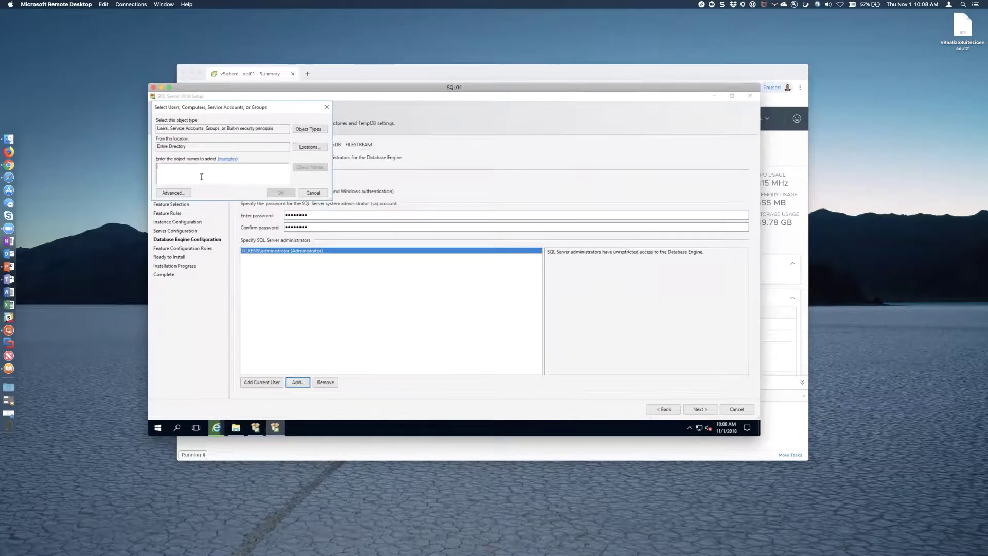
type("sqlsvc")
key("Return")
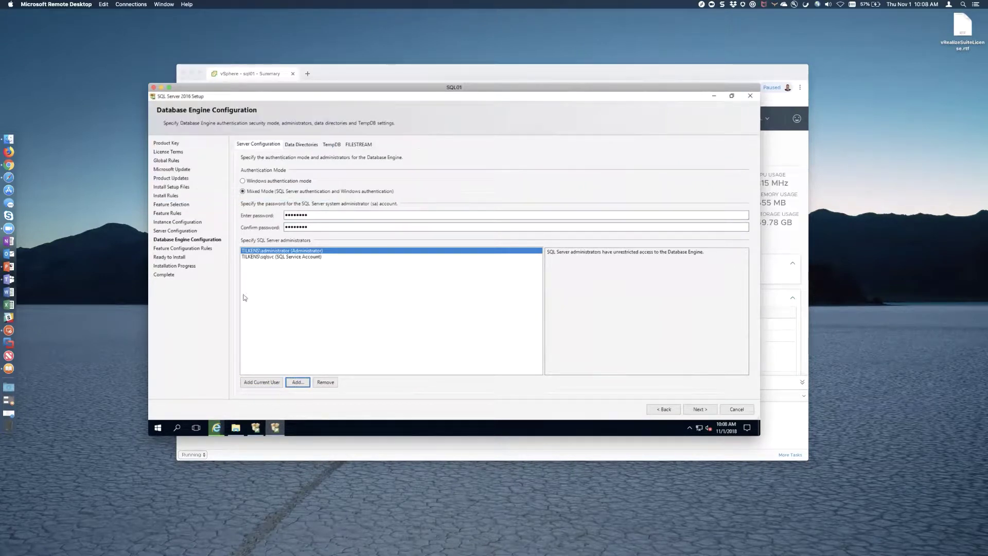
left_click(298, 382)
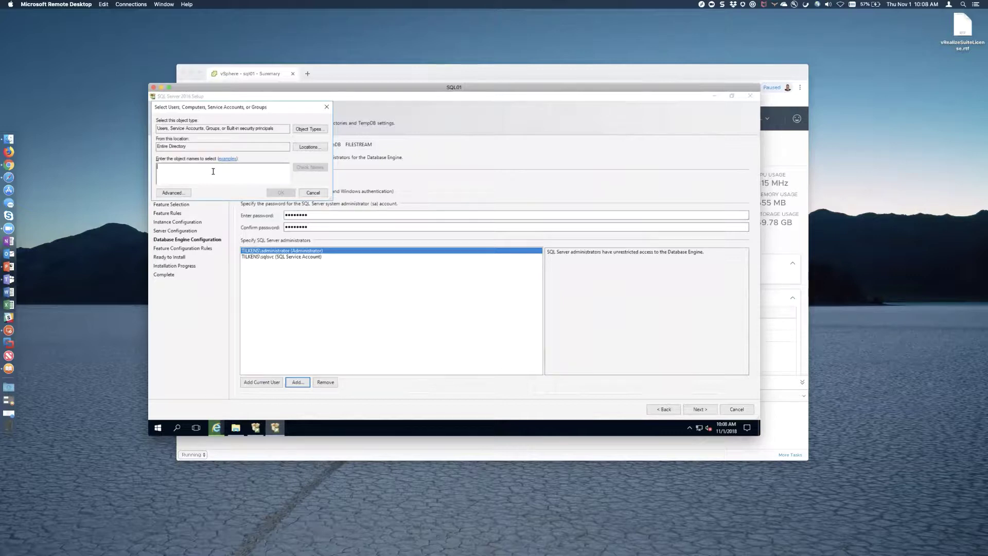
type("vrasvc")
key("Return")
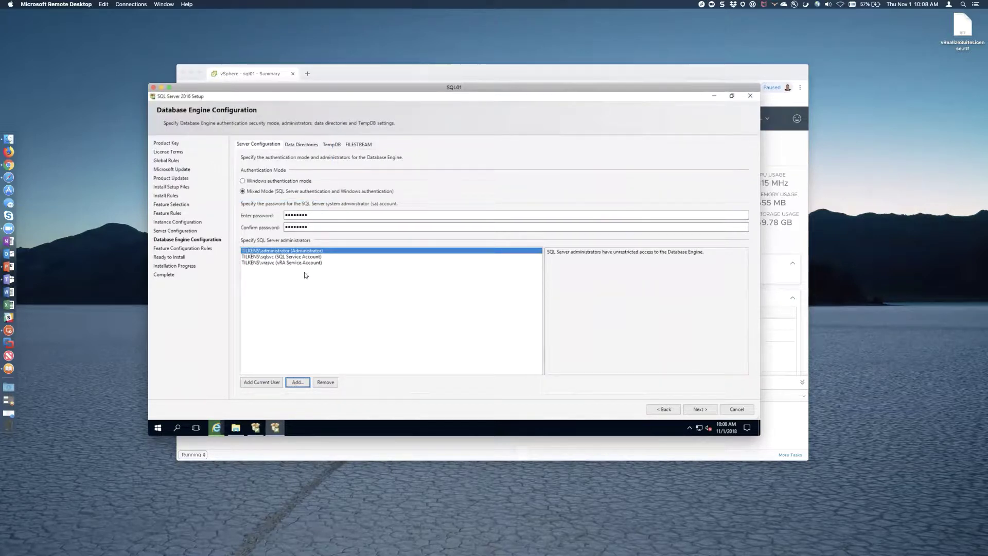
left_click(302, 146)
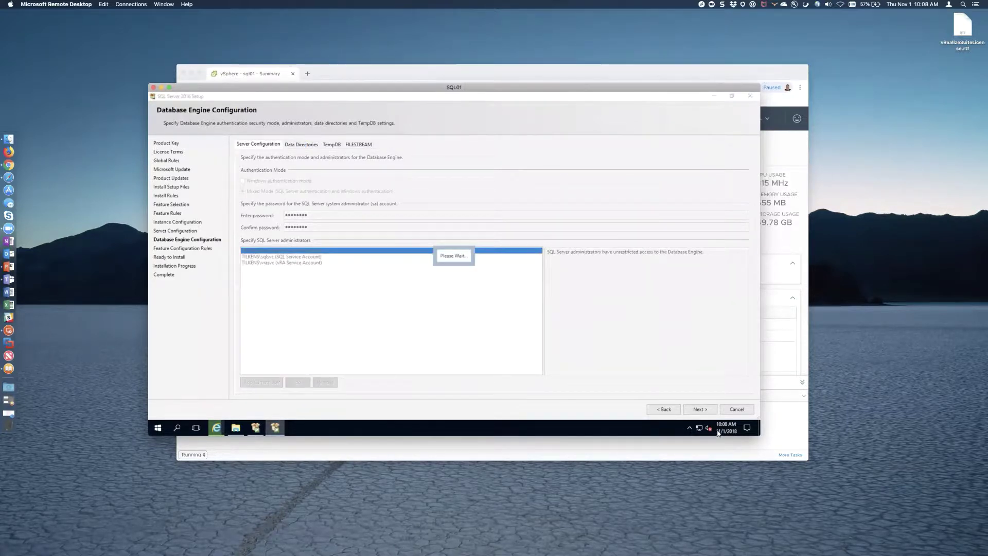
left_click(699, 410)
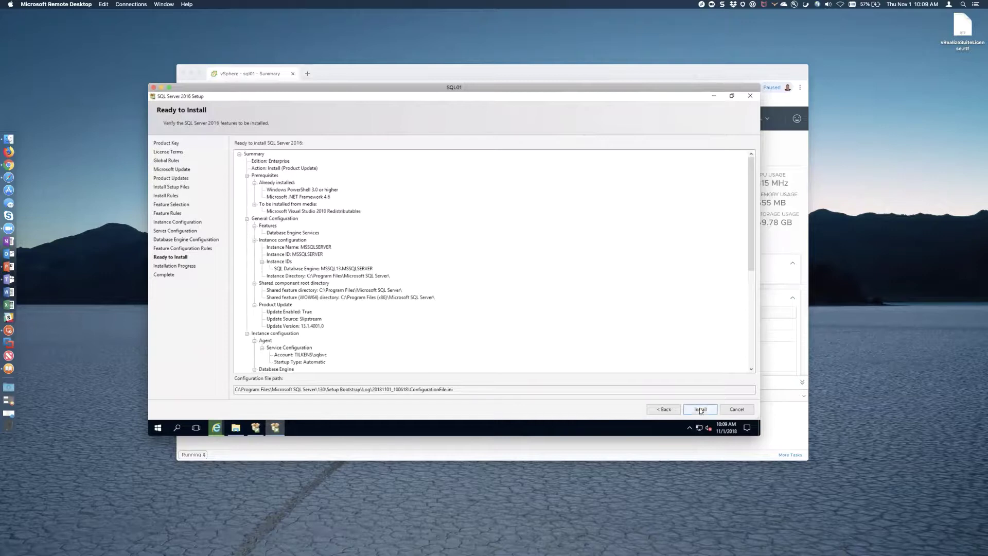
- Start installing SQL Server 2016 Enterprise with Database Engine Services on the MSSQLSERVER instance
left_click(699, 409)
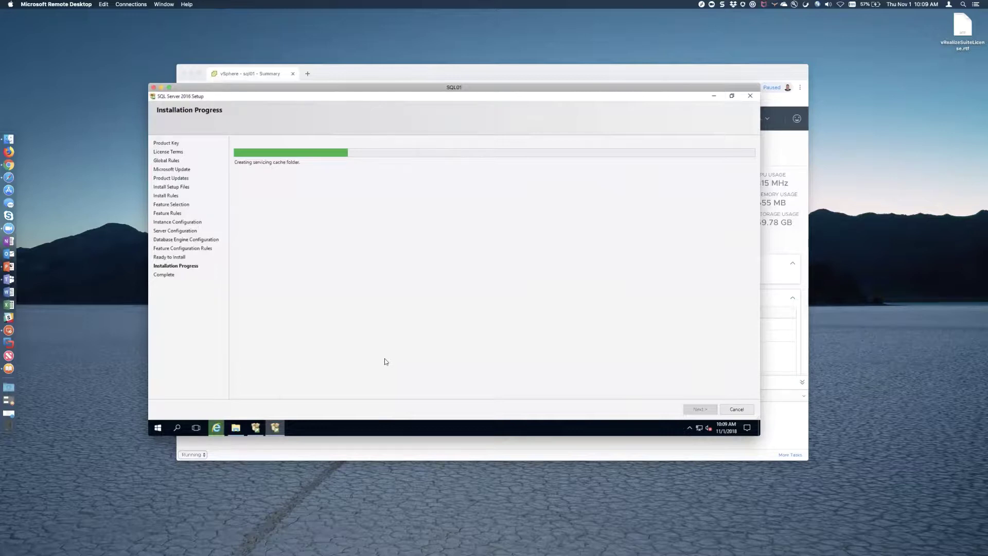
- Open the vRealize Suite Lifecycle Manager bookmark in a new tab, bypassing the certificate warning
left_click(368, 74)
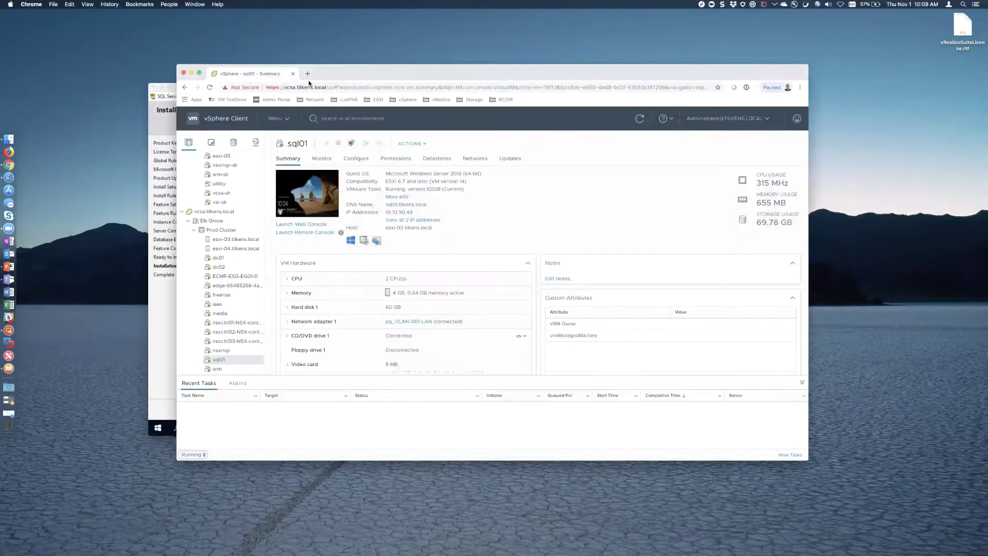
left_click(307, 73)
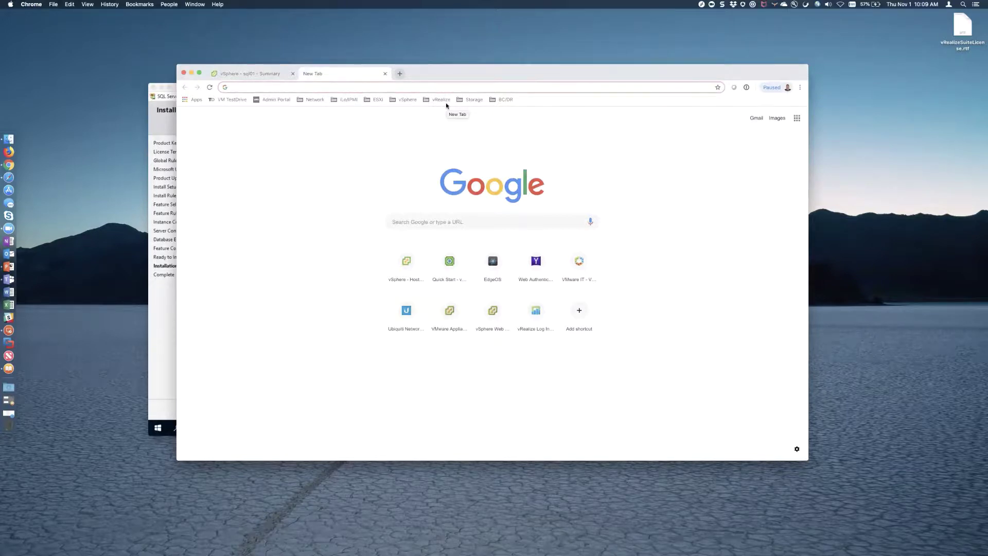
left_click(438, 99)
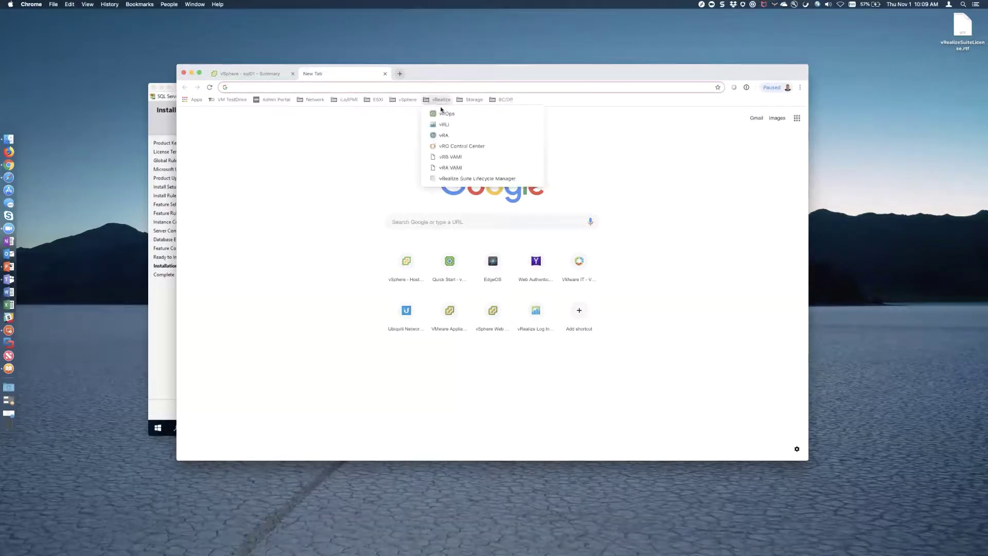
left_click(460, 178)
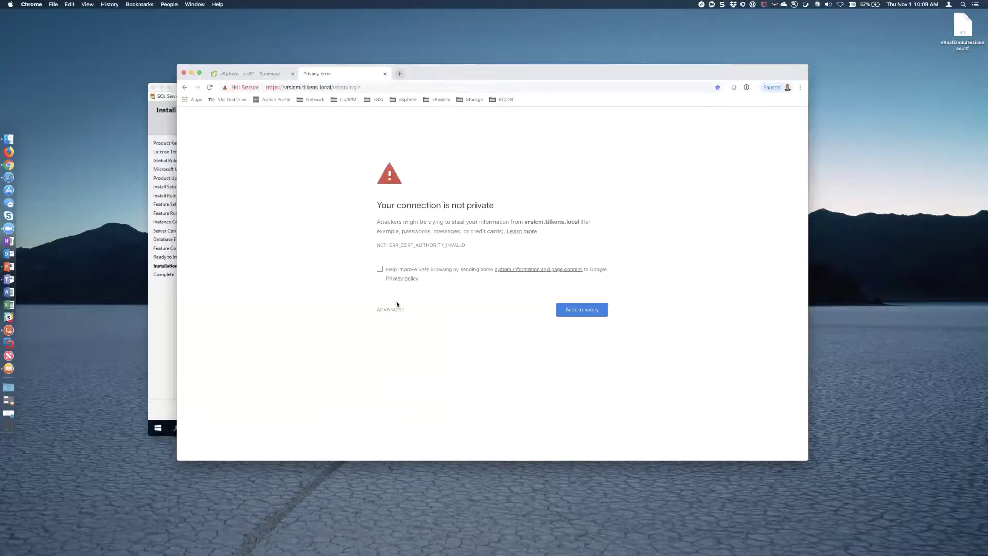
left_click(392, 311)
left_click(410, 371)
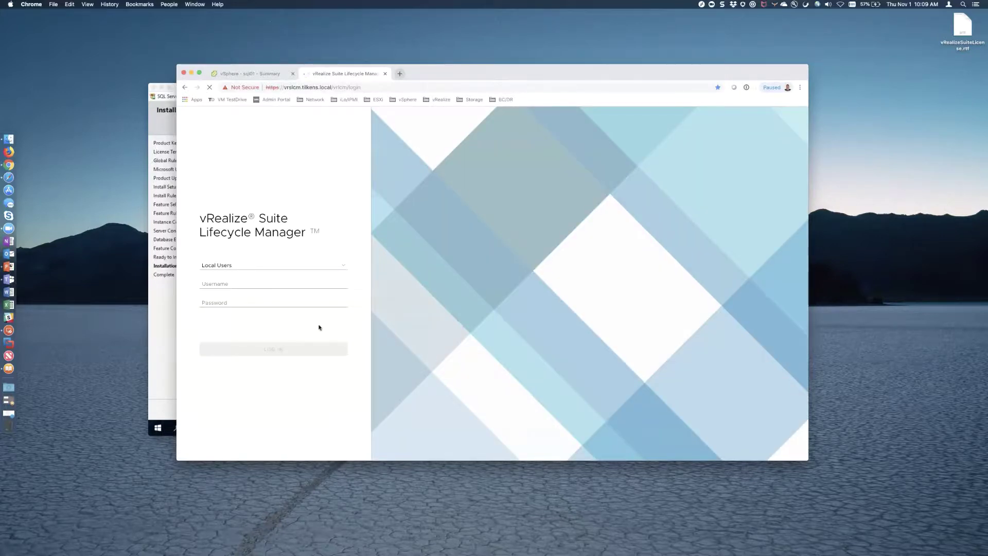
- Log in with the local admin username and password, declining to save the login
left_click(245, 283)
type("admin@localhost")
key("Tab")
type("••••••••")
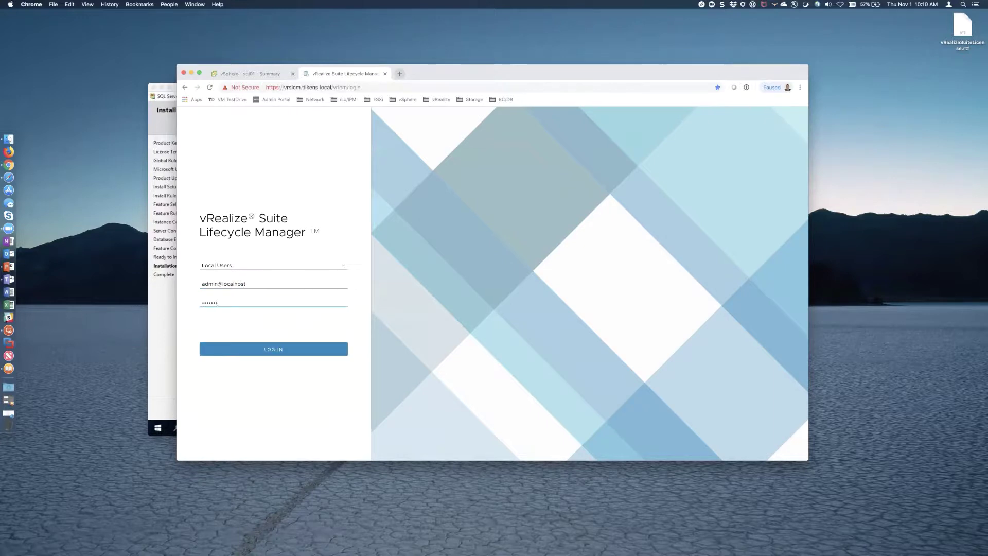
key("Return")
left_click(529, 208)
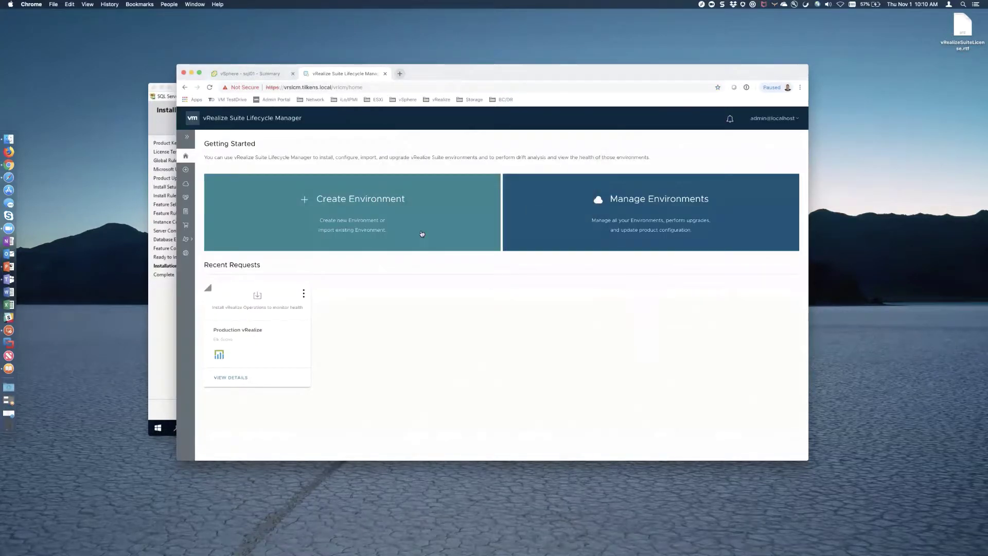
left_click(186, 252)
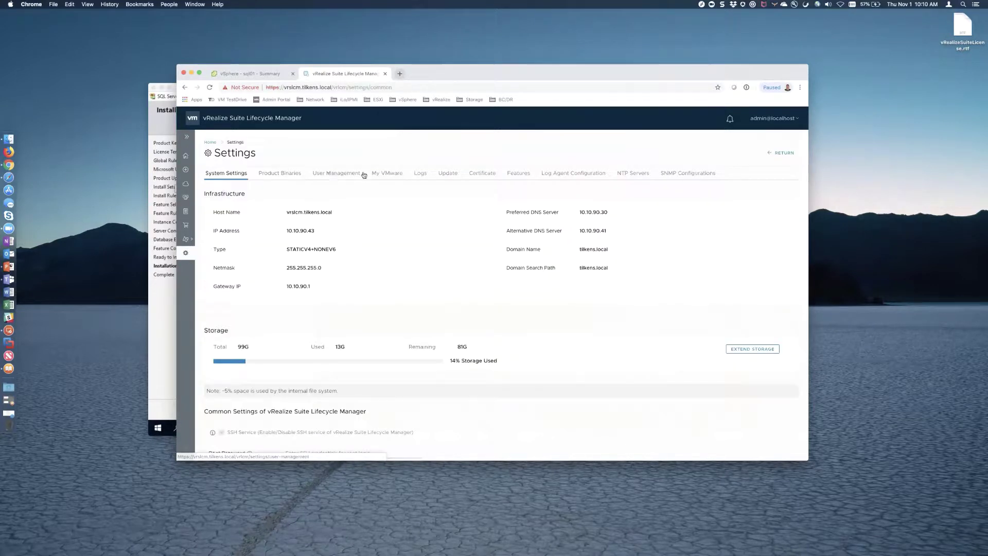
left_click(277, 175)
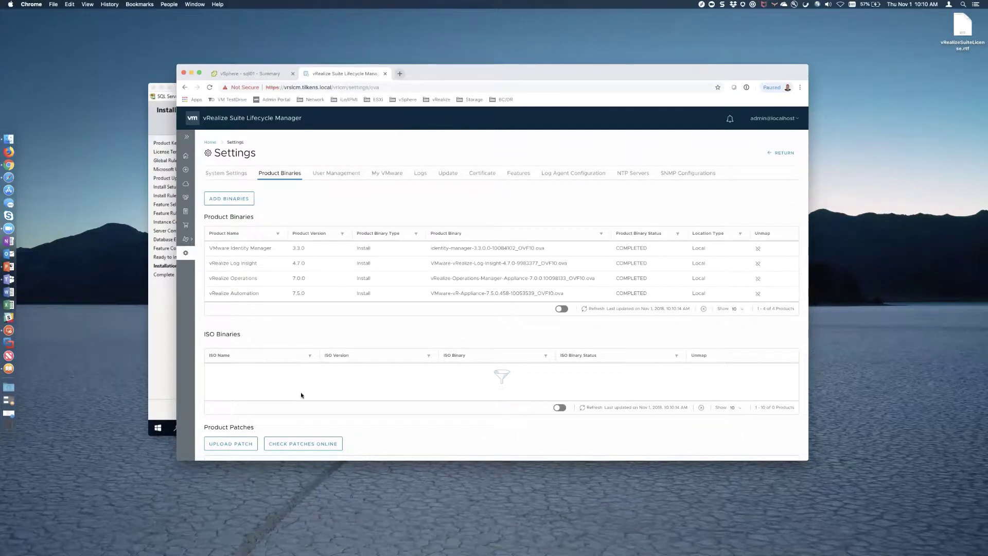
scroll(300, 394, "down", 3)
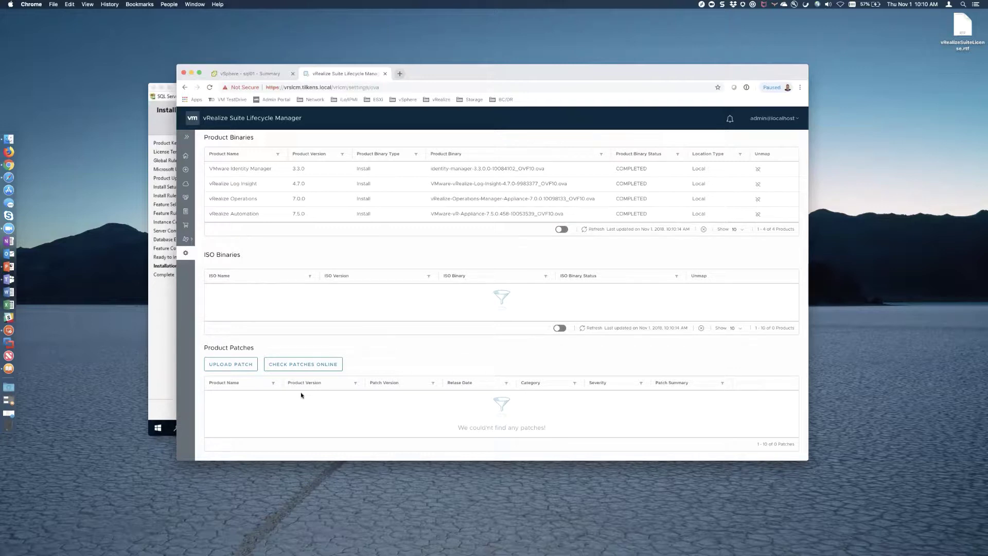
scroll(301, 395, "up", 3)
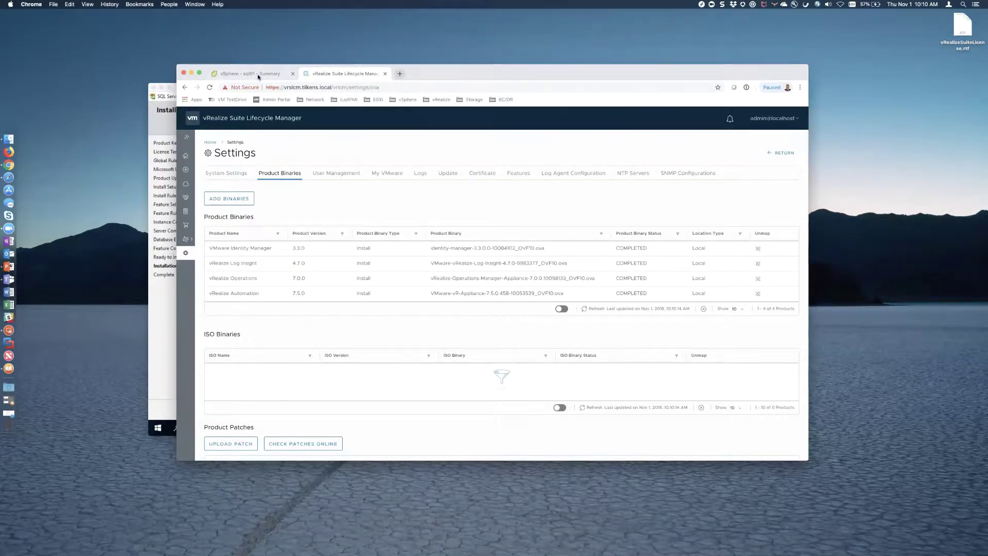
key("super+Tab")
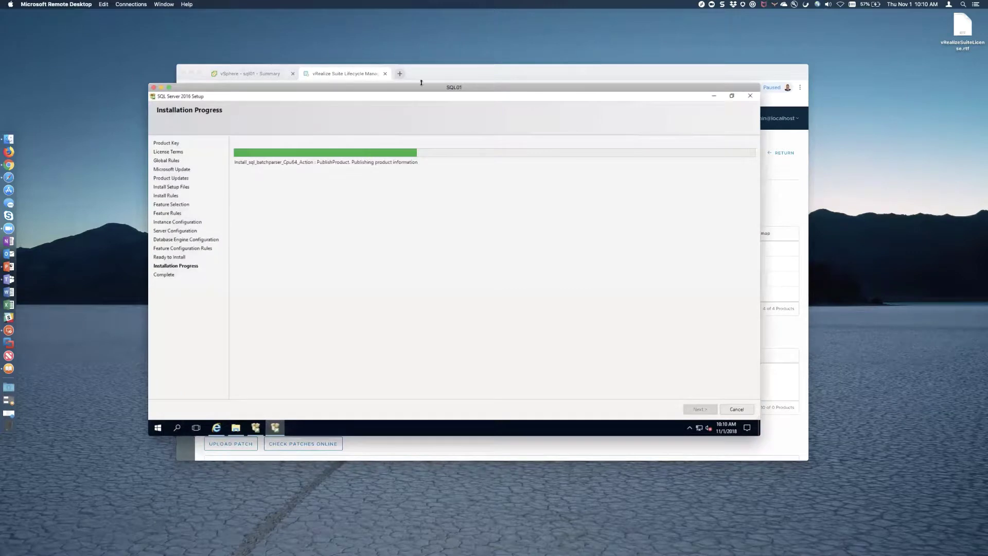
left_click(432, 79)
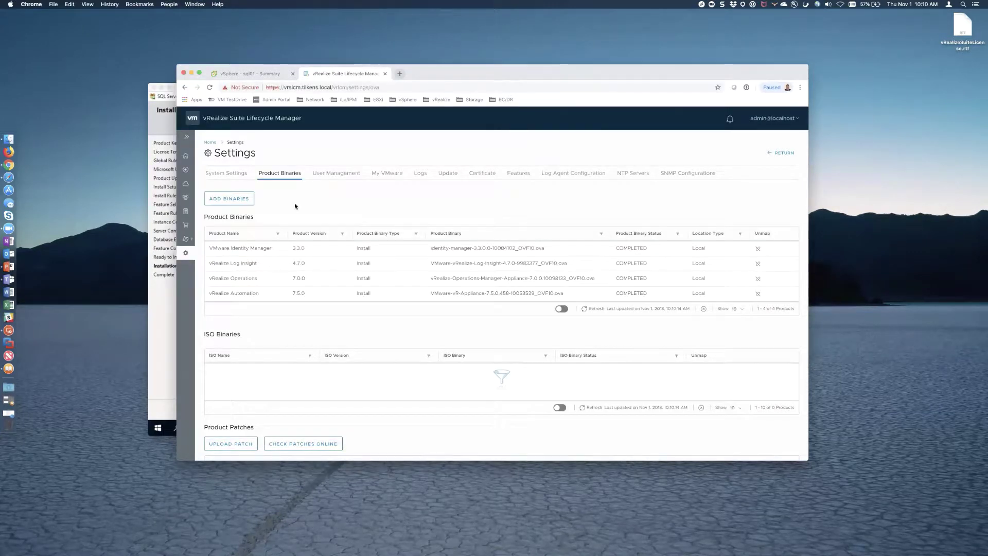
left_click(186, 161)
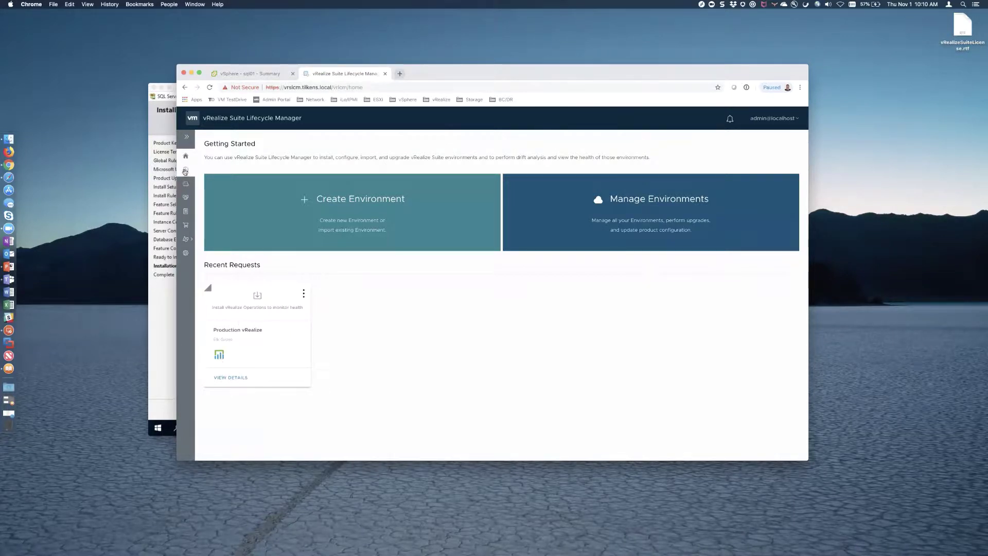
- Review the Elk Grove data center and its registered vCenter servers, then show the Environments list
left_click(187, 137)
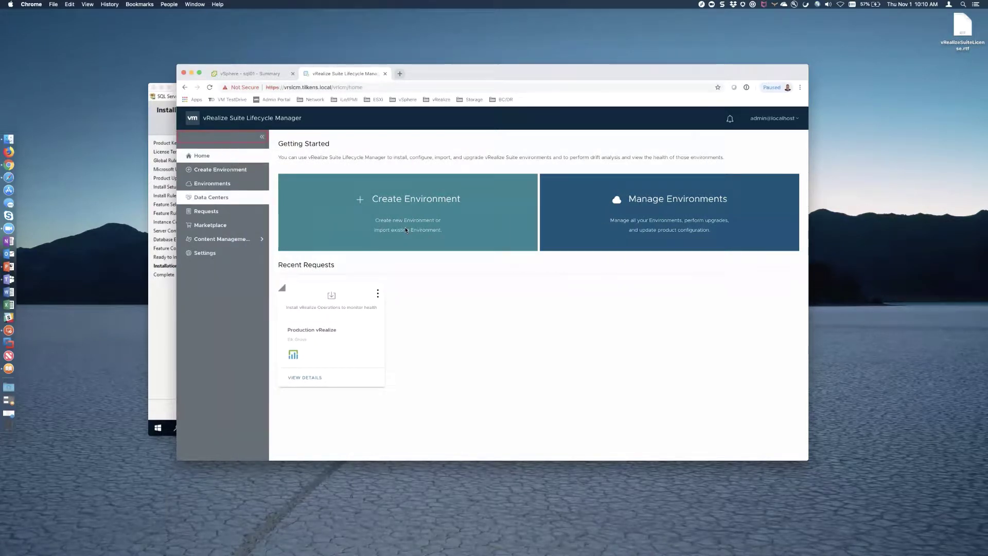
left_click(210, 197)
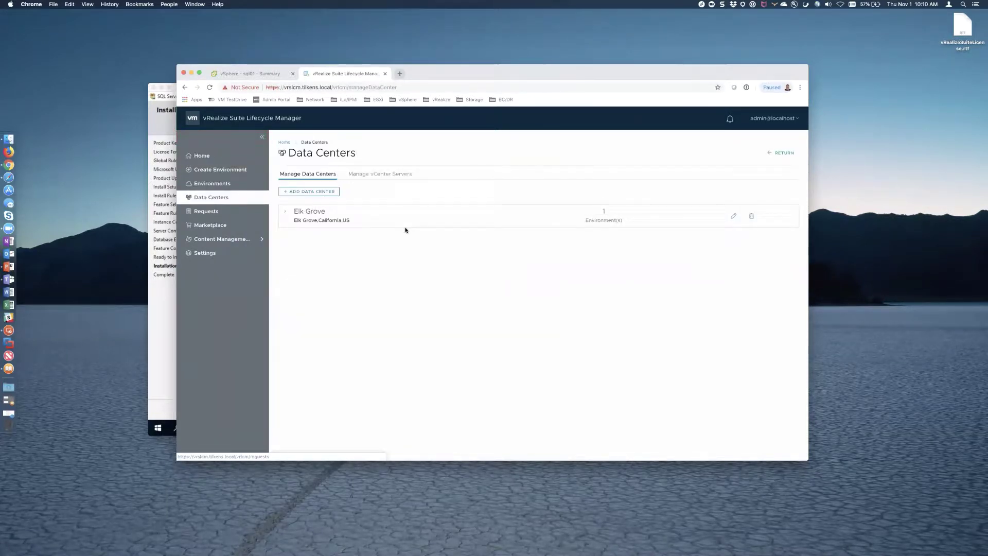
left_click(285, 214)
left_click(286, 212)
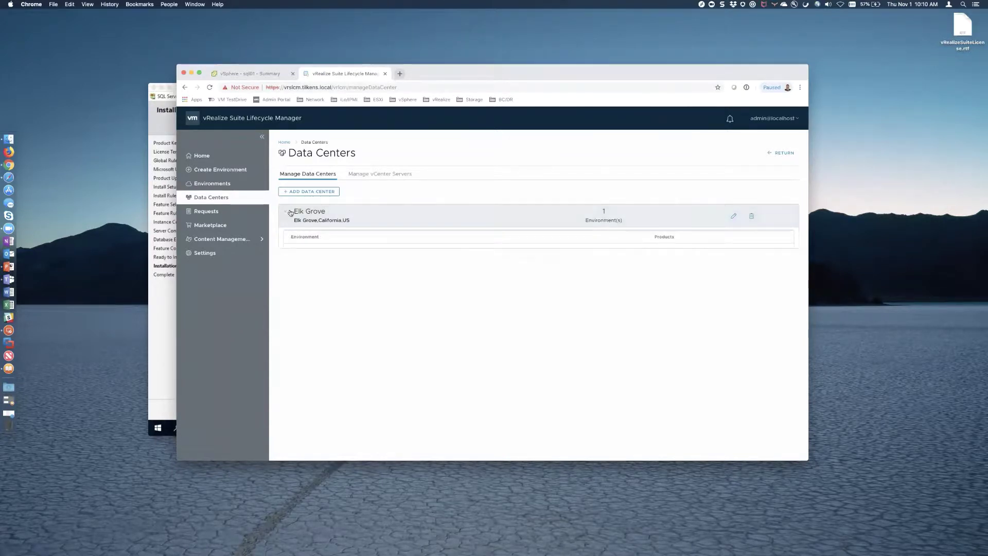
left_click(385, 174)
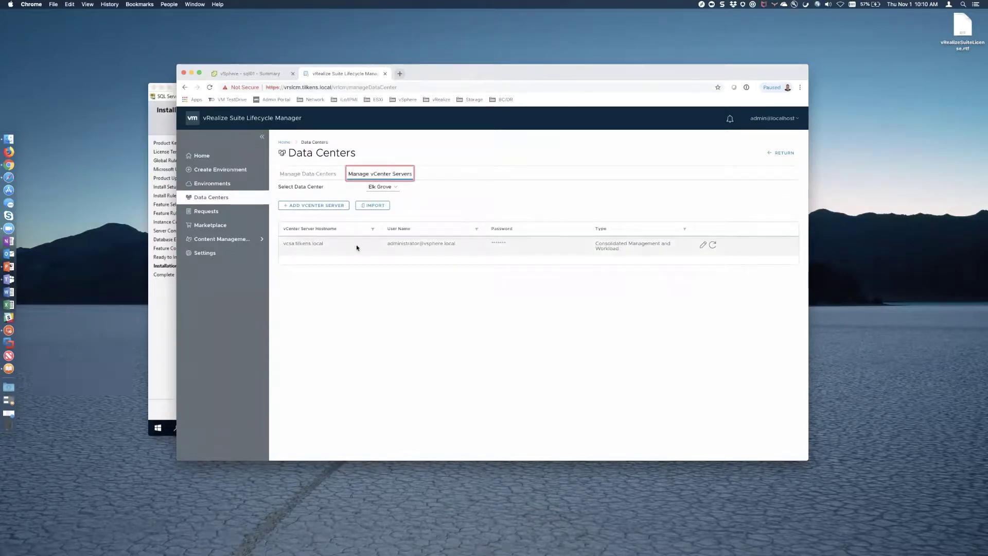
left_click(207, 186)
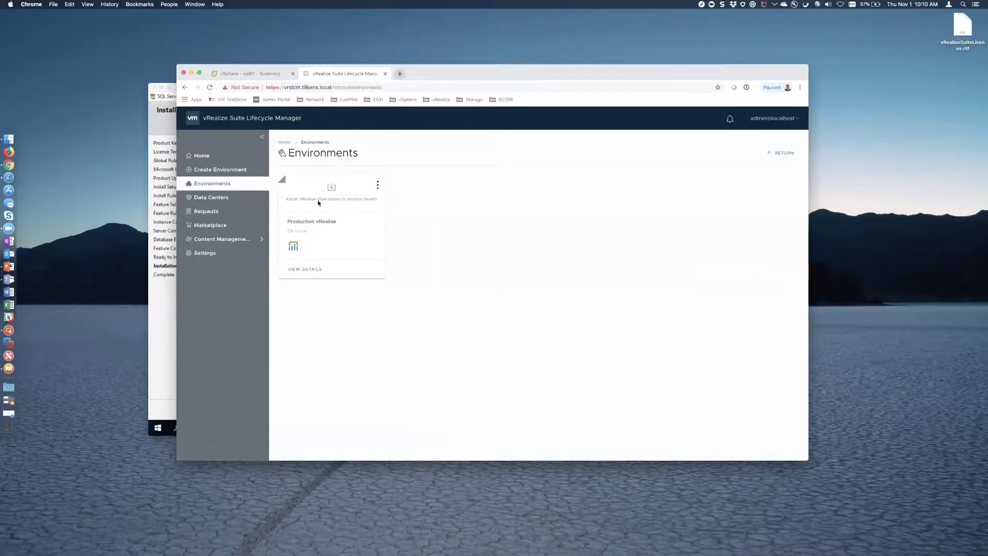
- Start a new environment in the Elk Grove data center with type Production
left_click(206, 170)
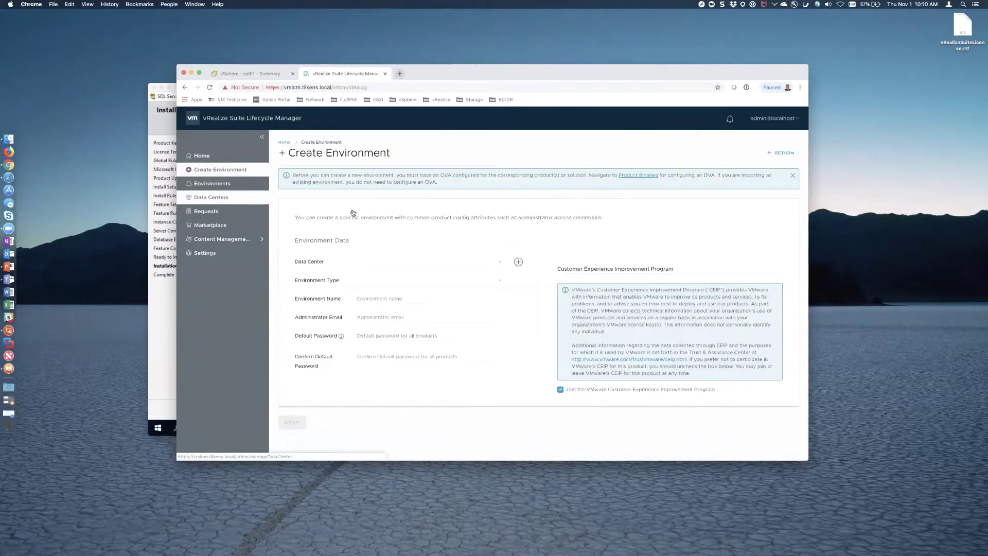
left_click(490, 267)
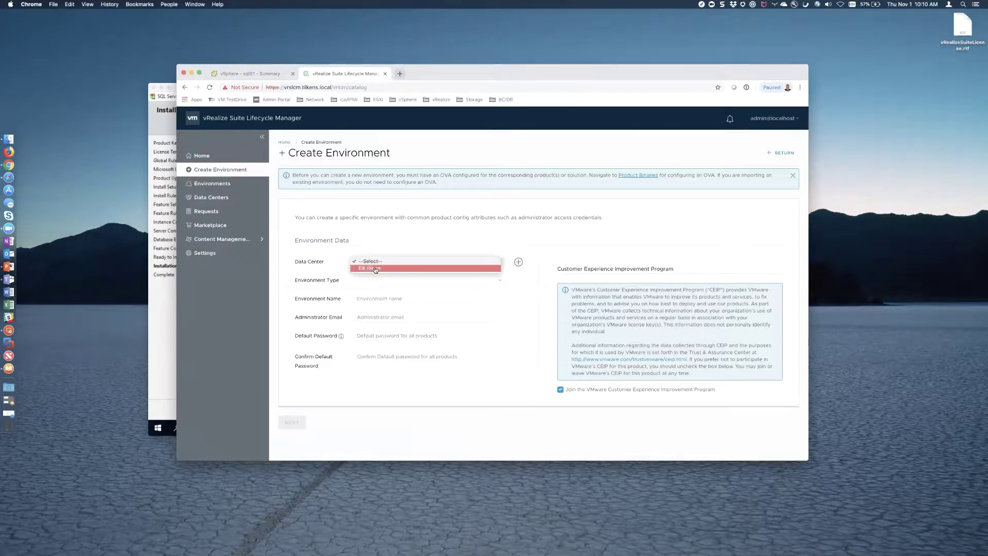
left_click(375, 268)
left_click(427, 281)
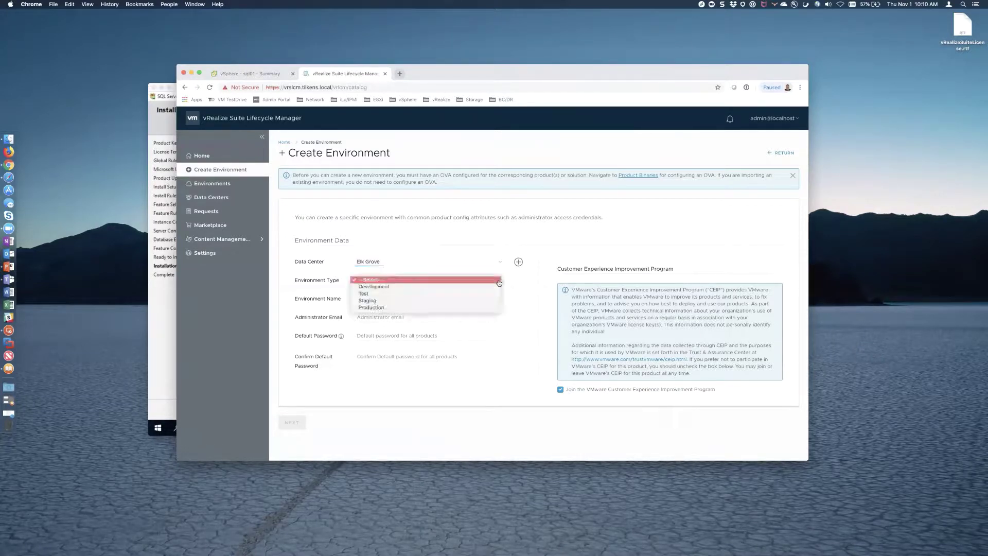
left_click(381, 307)
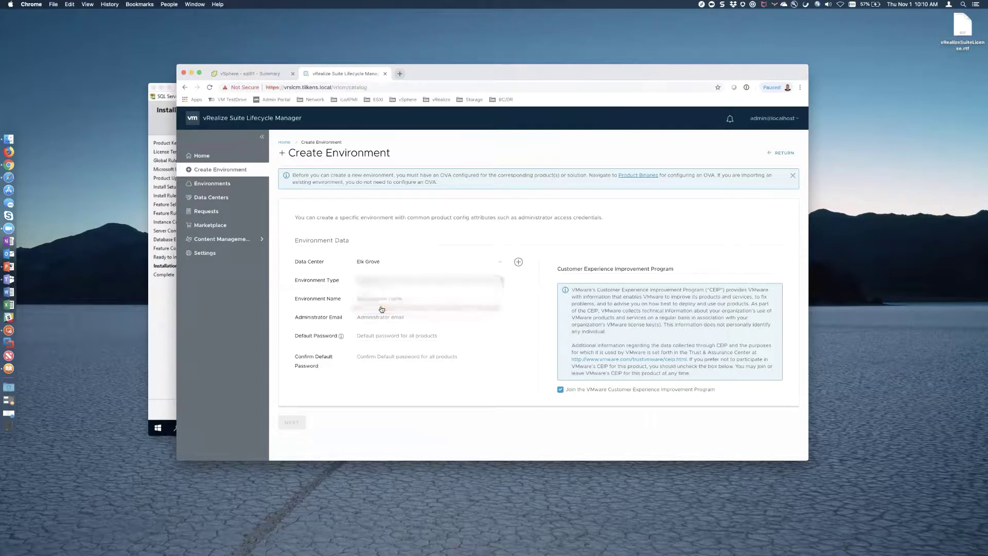
- Name it 'Production vRA', add the administrator e-mail, and enter and confirm the default password
left_click(398, 298)
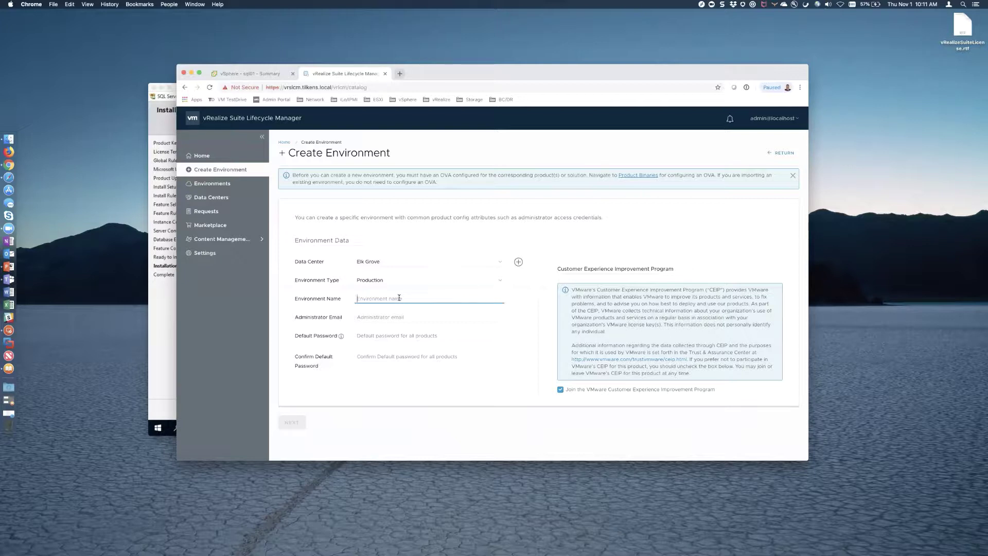
type("Production vRA")
key("Tab")
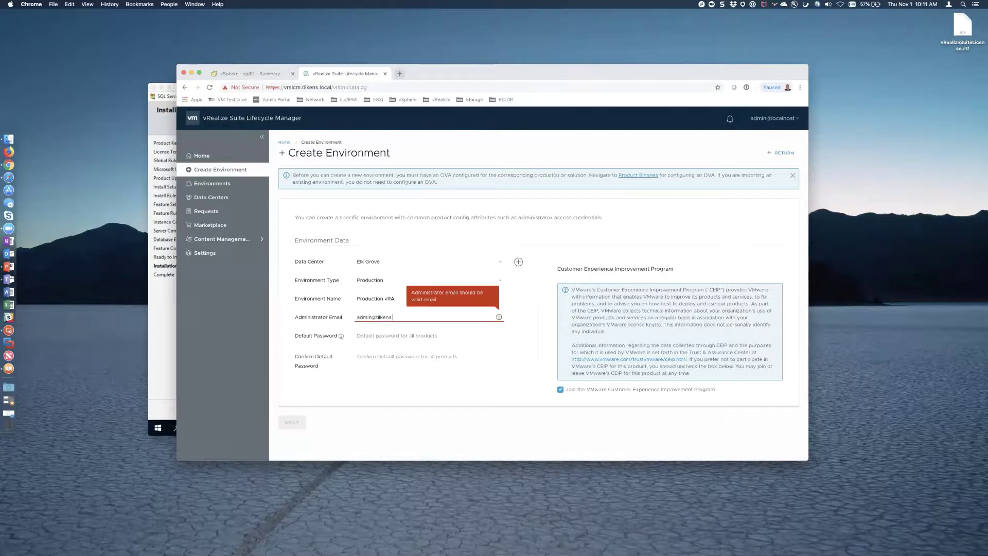
key("Tab")
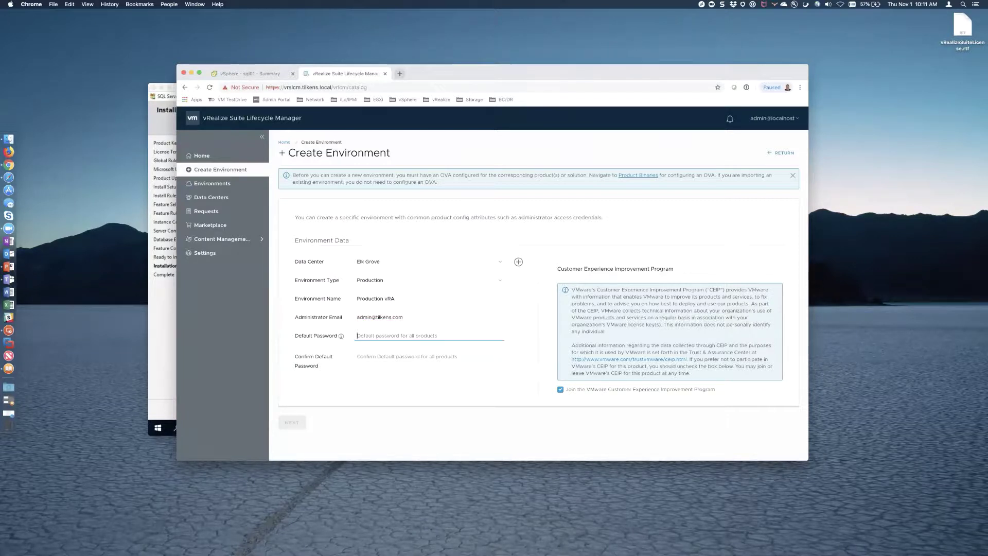
type("VMware1!")
key("Tab")
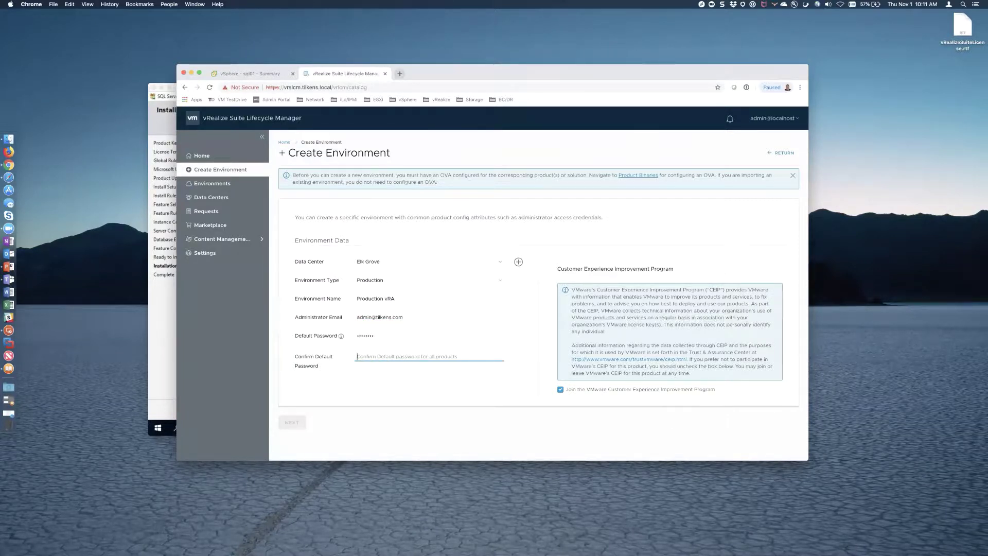
type("VMware1!")
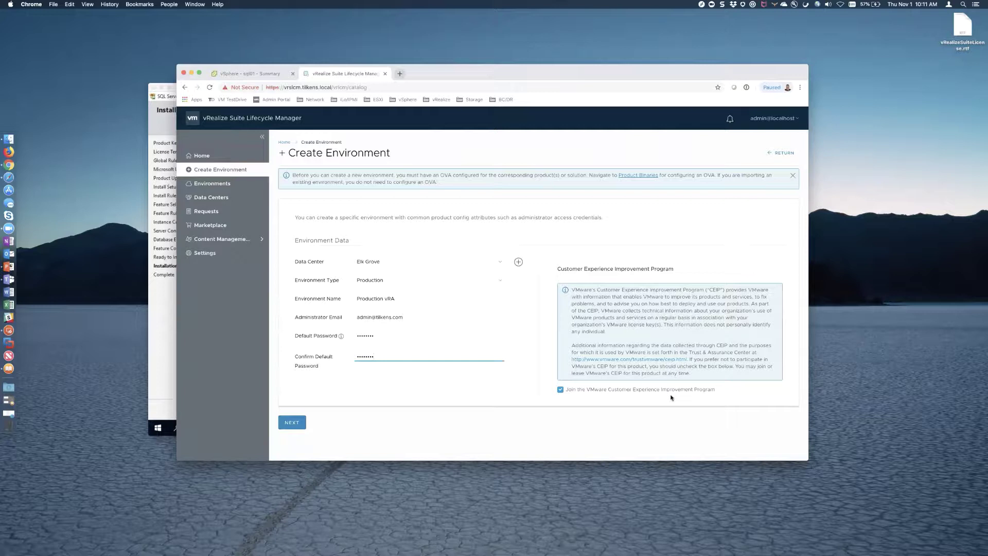
- Add vRealize Automation 7.5.0 as a new install with Small deployment type
left_click(296, 423)
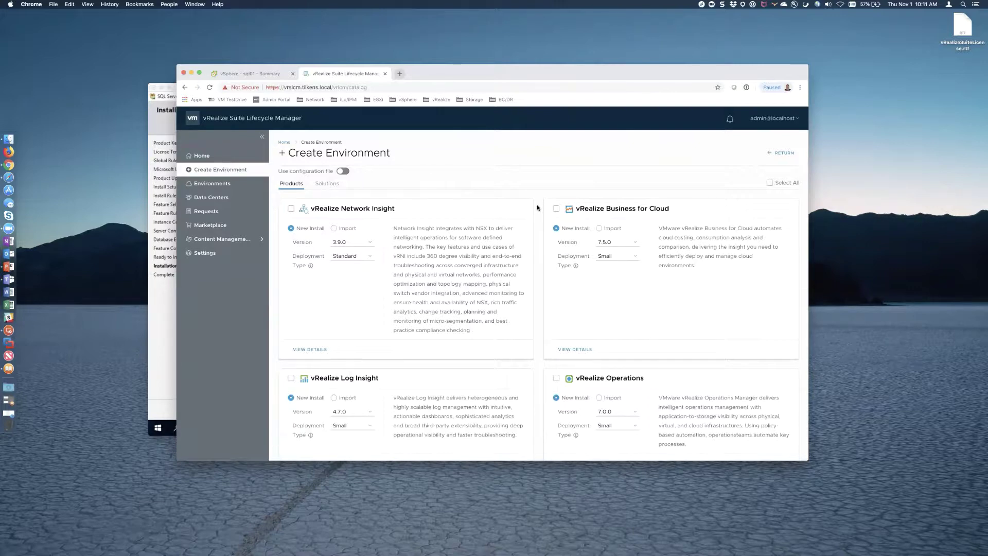
scroll(537, 208, "down", 5)
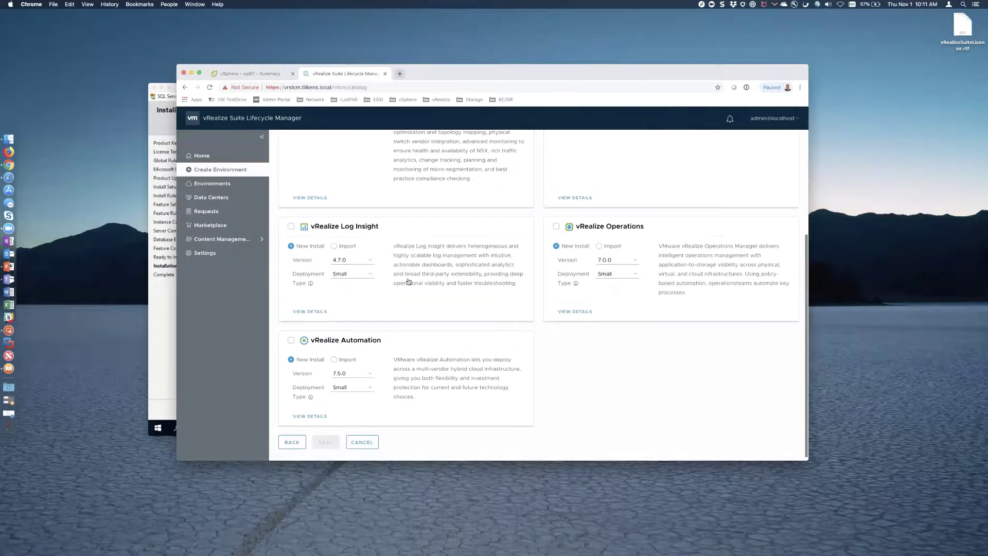
left_click(290, 341)
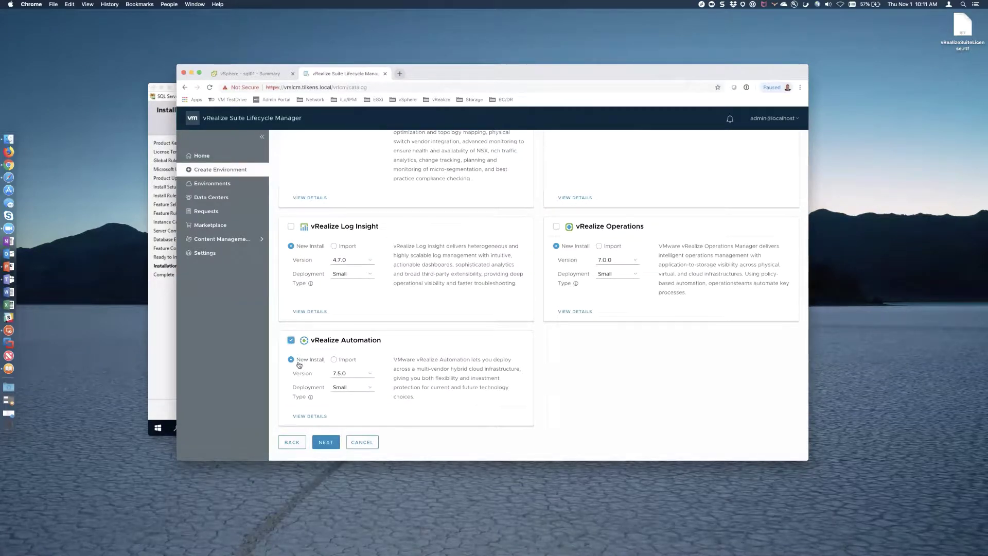
left_click(353, 387)
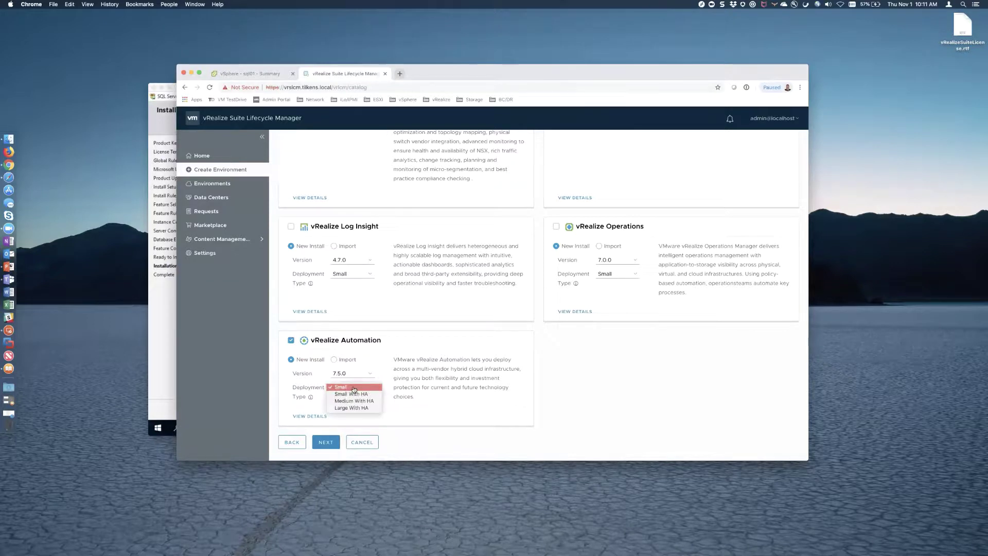
left_click(354, 387)
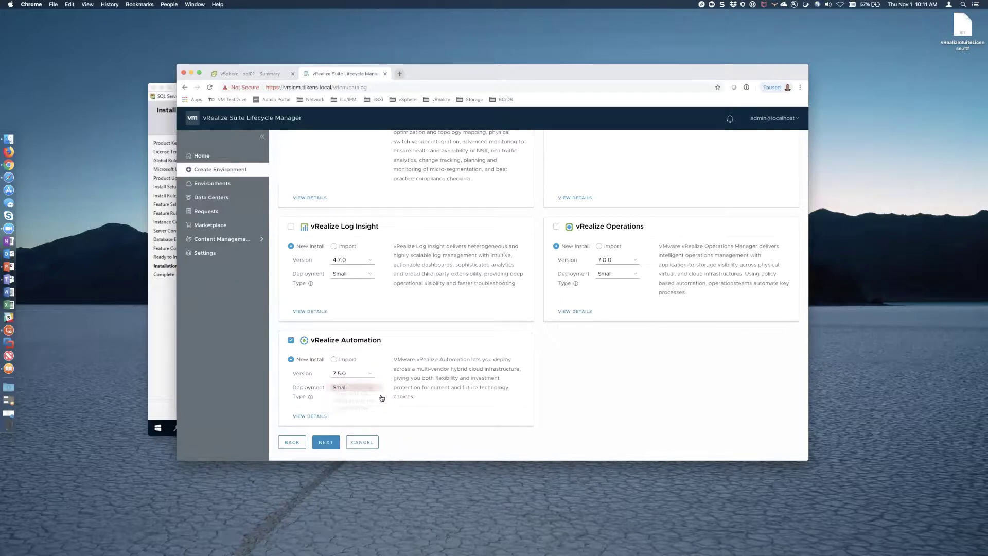
left_click(326, 442)
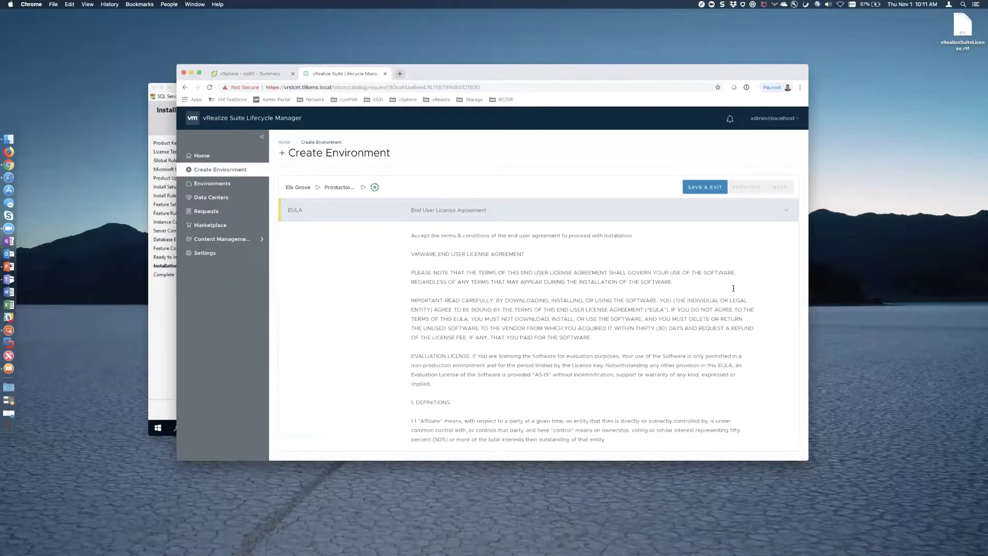
- Accept the EULA terms and open the vRealize Suite license file from the desktop
scroll(696, 305, "down", 20)
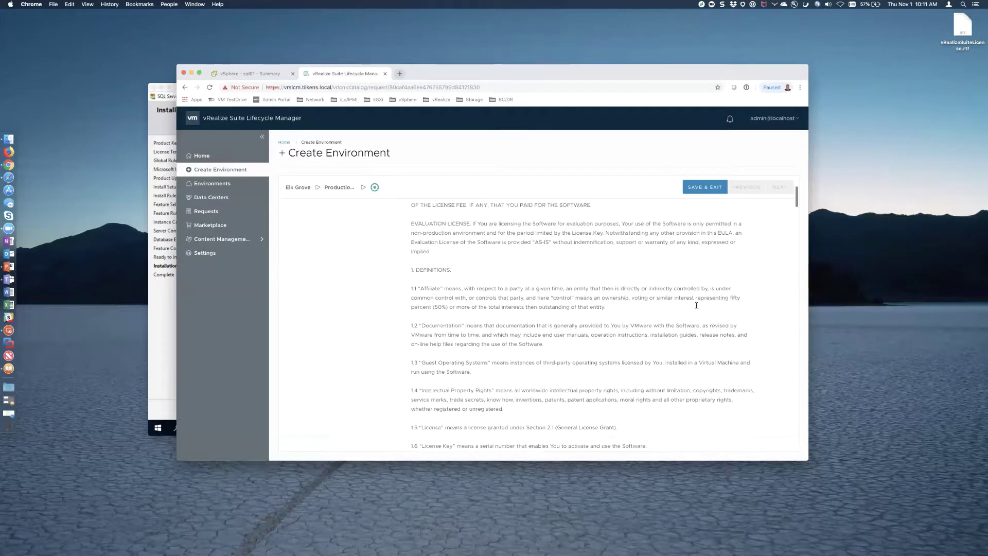
scroll(717, 311, "down", 20)
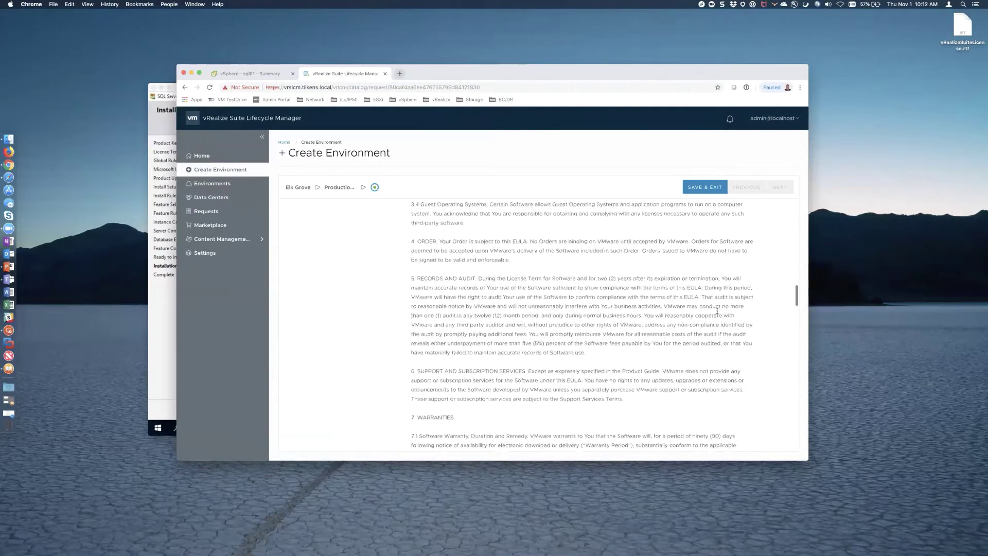
scroll(716, 310, "down", 20)
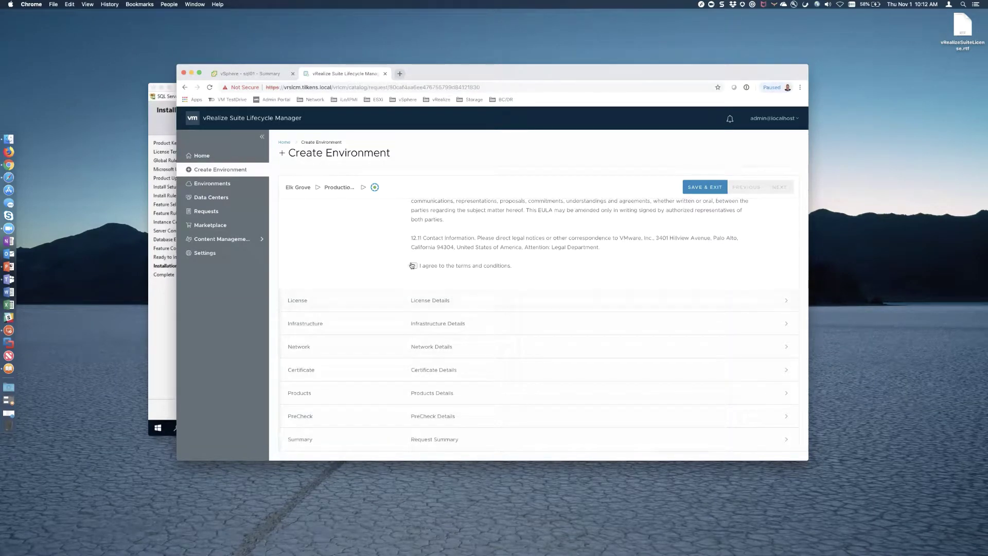
left_click(414, 265)
left_click(771, 191)
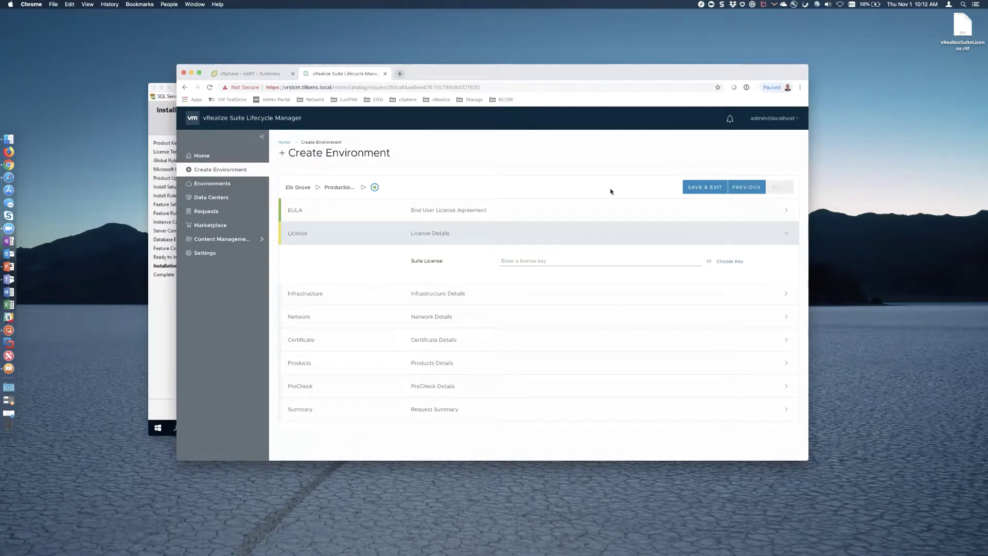
double_click(962, 28)
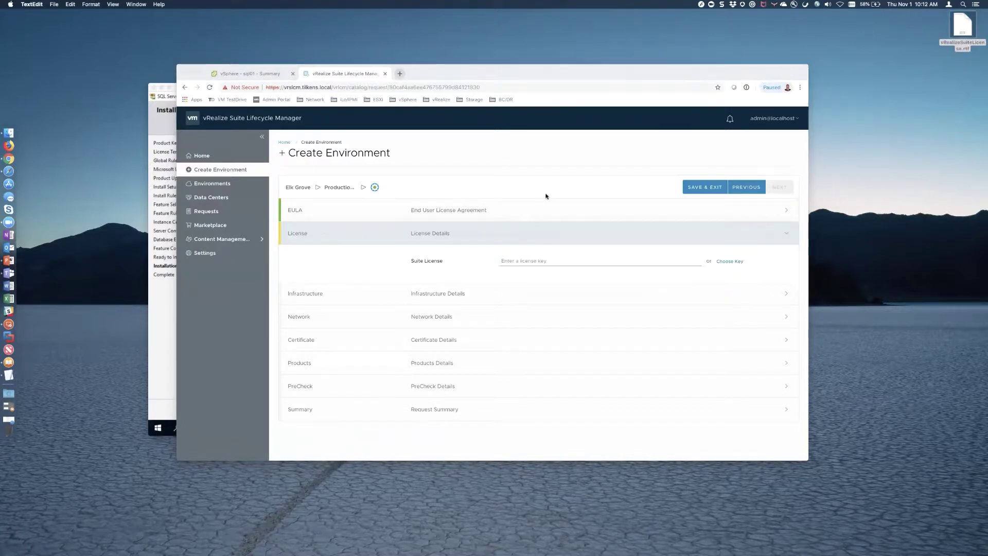
- Copy the license key from the TextEdit file and paste it into the Suite License field
key("super+a")
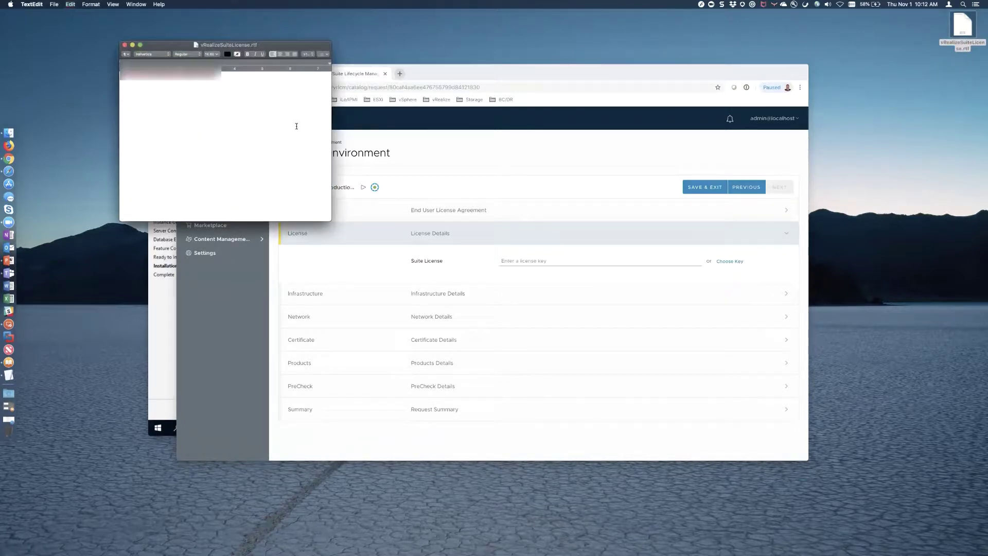
key("super+c")
key("super+q")
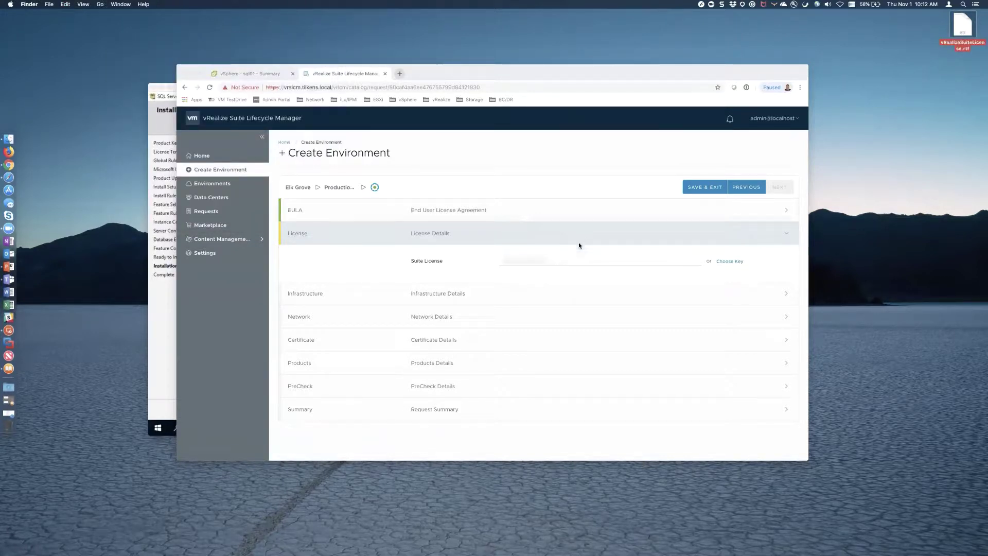
left_click(546, 261)
key("super+v")
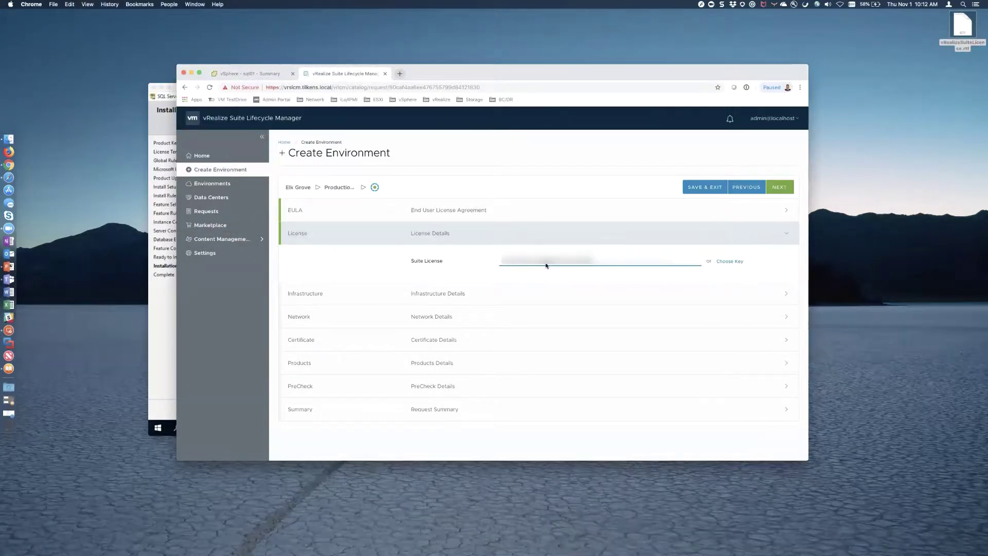
left_click(779, 187)
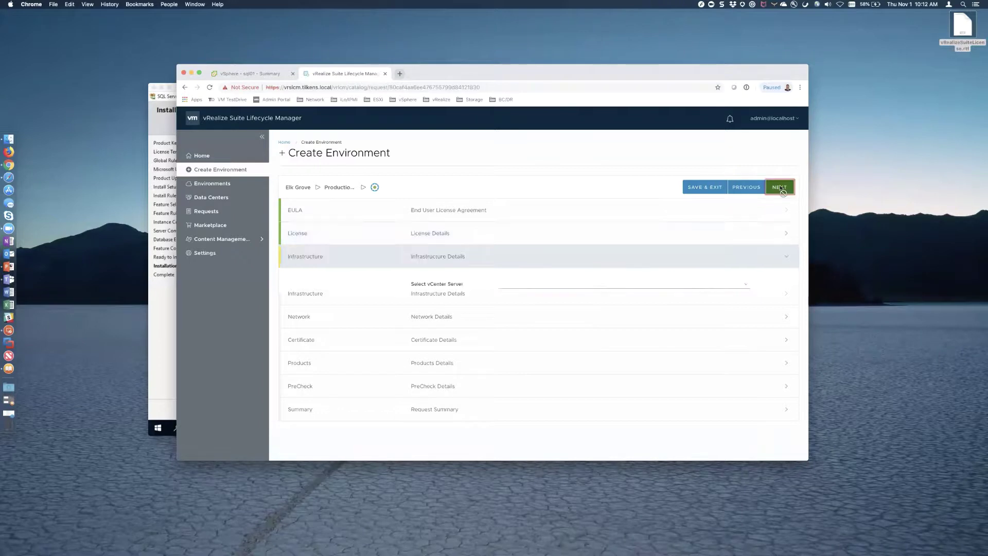
- Choose vcsa.tilkens.local, Prod Cluster (Elk Grove), pg_VLAN-001-LAN, vsanDatastore and Thin disk format
left_click(746, 284)
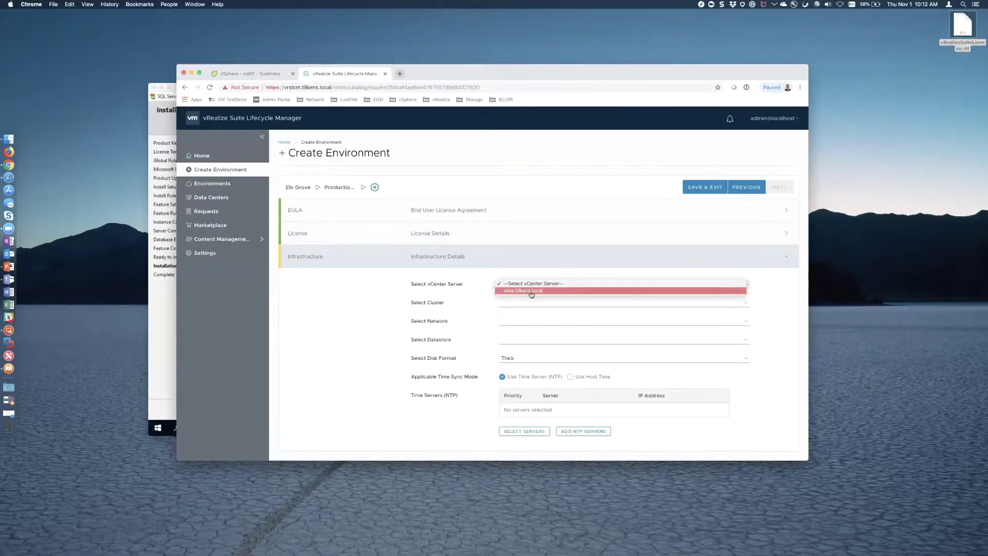
left_click(532, 292)
left_click(560, 303)
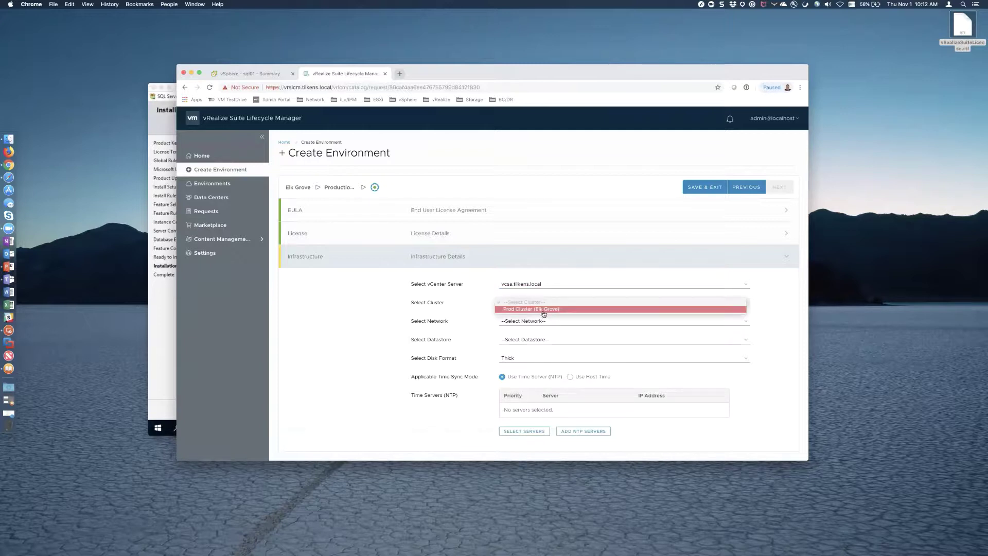
left_click(543, 309)
left_click(551, 322)
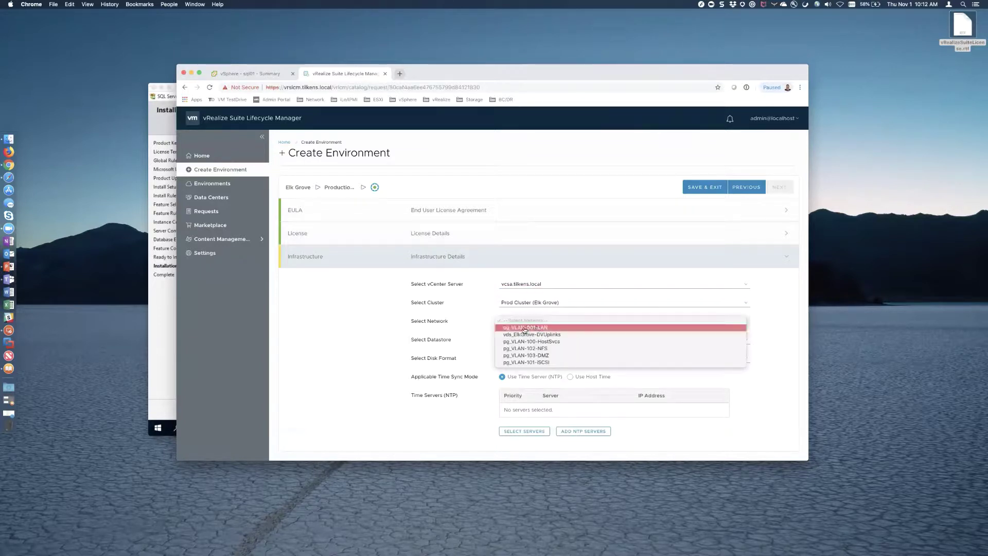
left_click(543, 329)
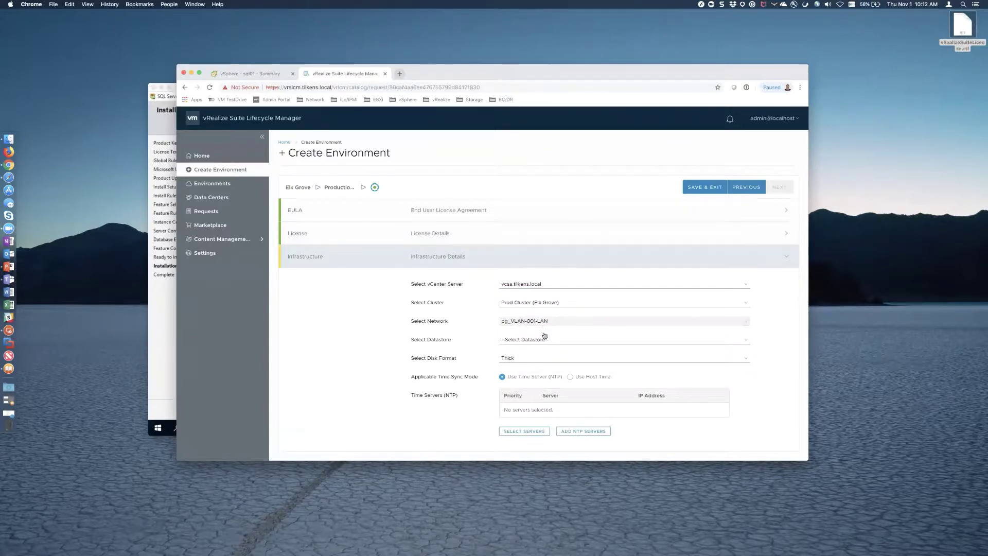
left_click(544, 340)
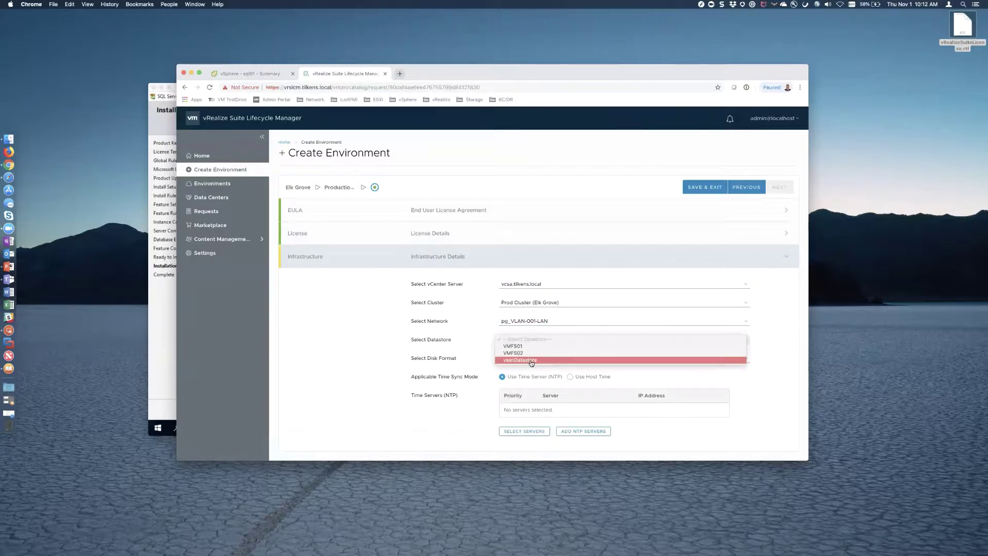
left_click(527, 362)
left_click(532, 359)
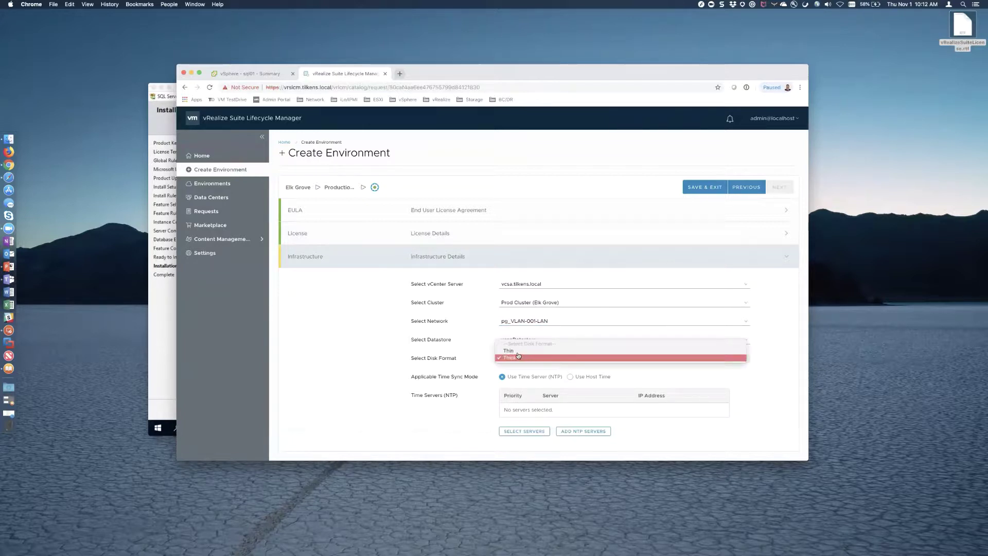
left_click(514, 350)
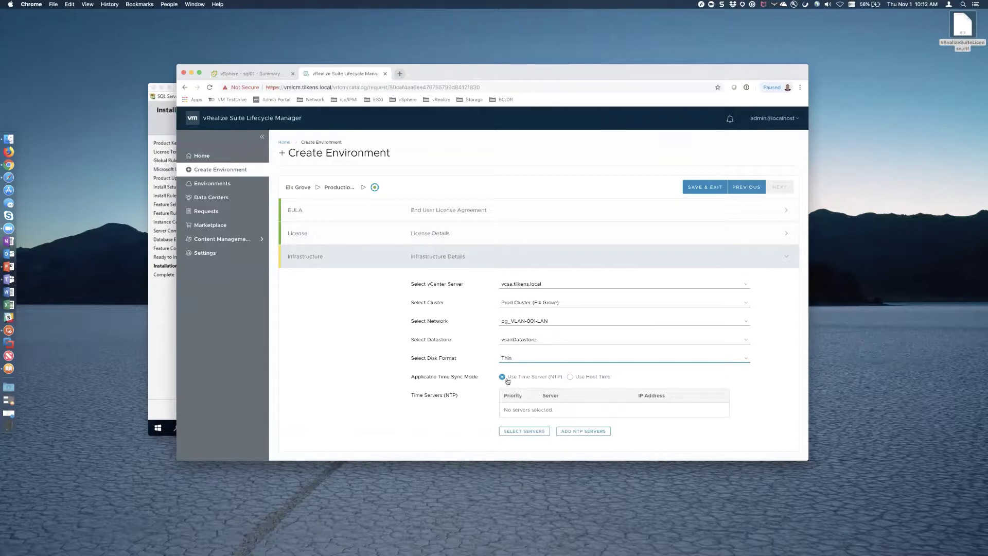
left_click(530, 432)
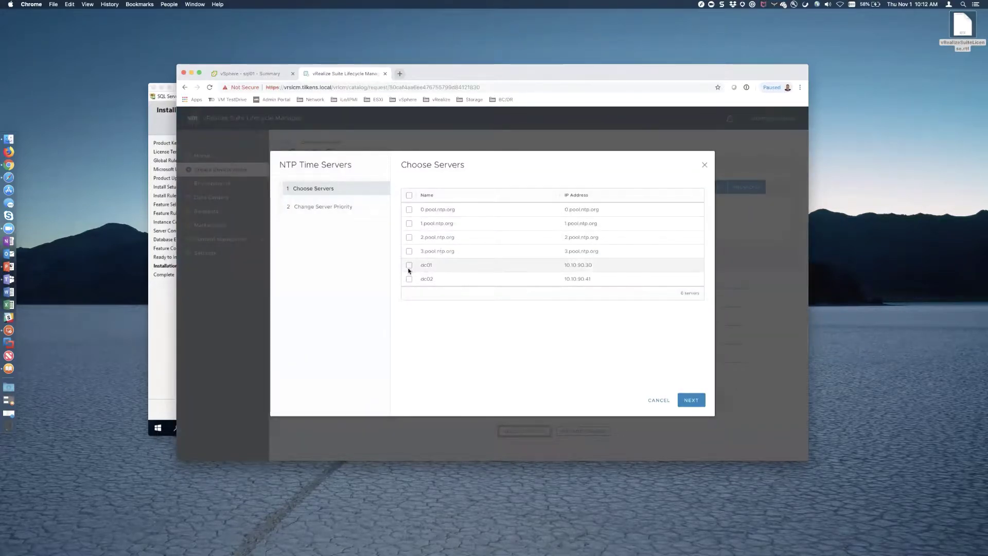
- Select dc01 and dc02 as the NTP time servers
left_click(409, 278)
left_click(409, 266)
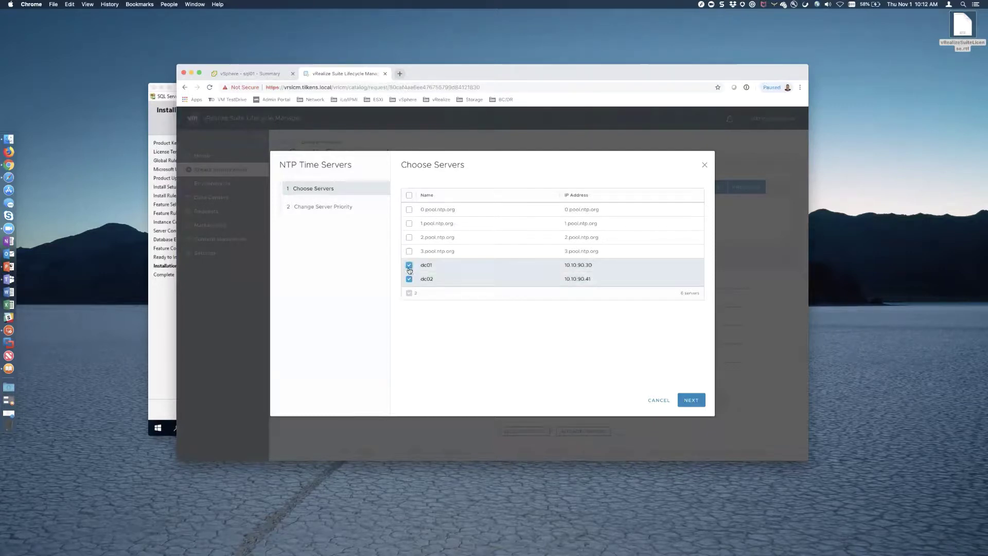
left_click(684, 399)
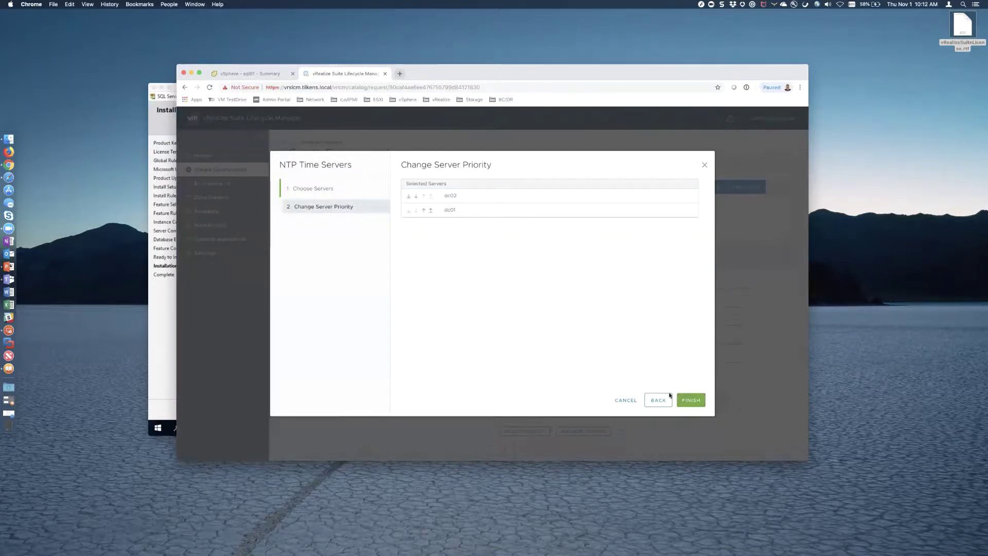
left_click(689, 400)
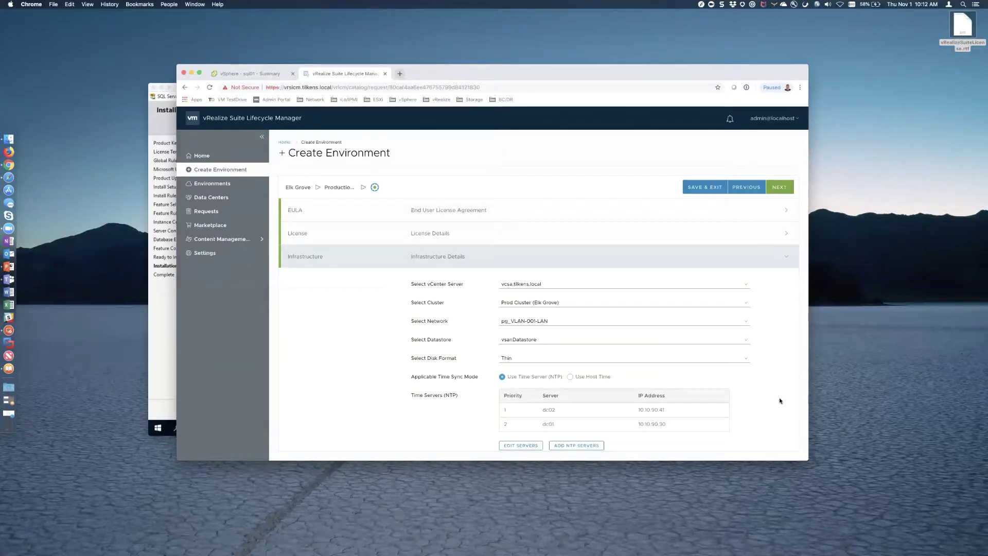
scroll(780, 400, "down", 3)
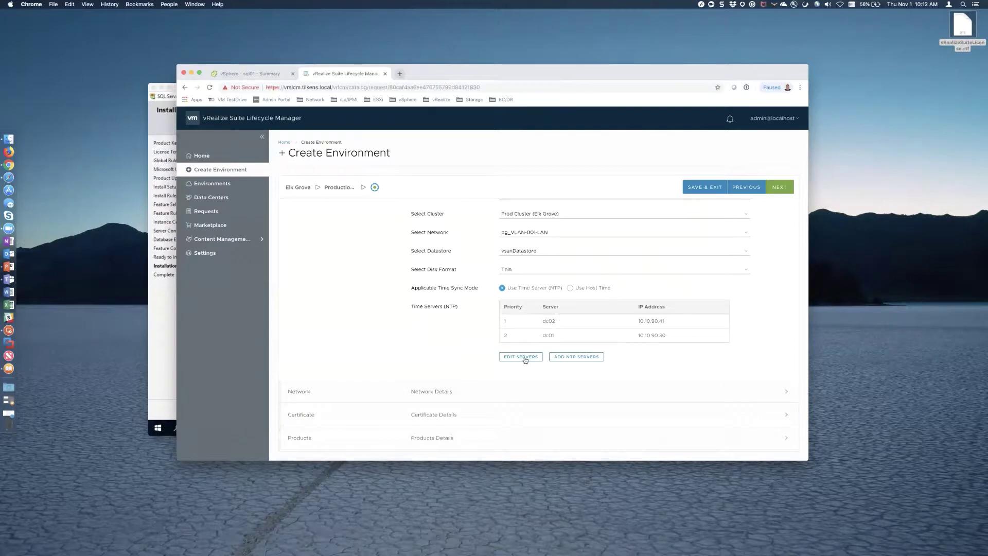
- Reorder the NTP servers so dc01 has first priority ahead of dc02
left_click(525, 357)
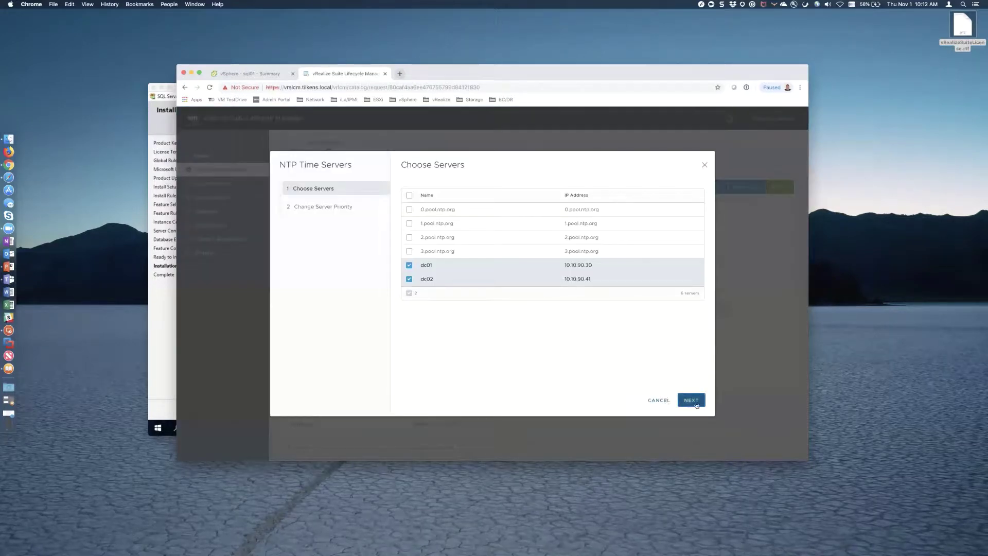
left_click(691, 399)
left_click(416, 196)
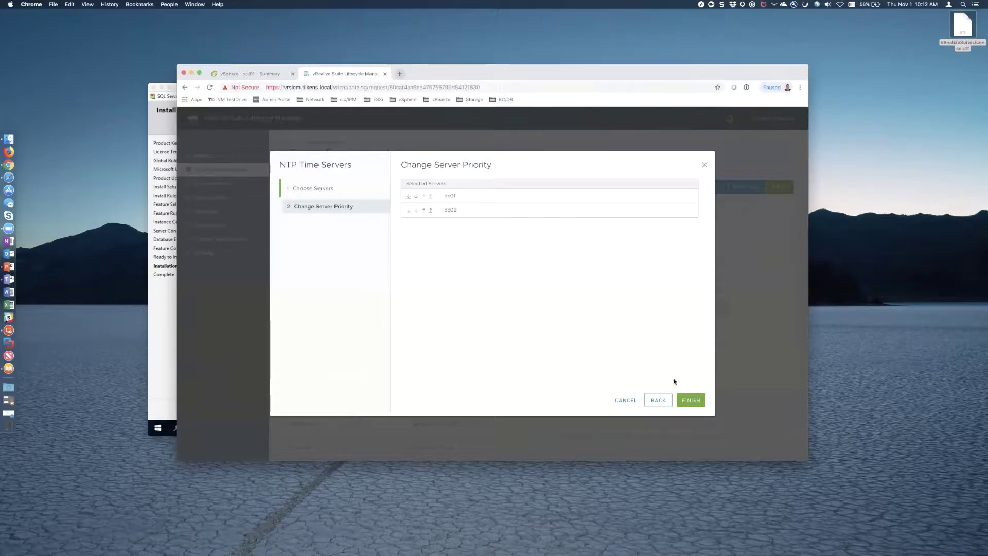
left_click(690, 399)
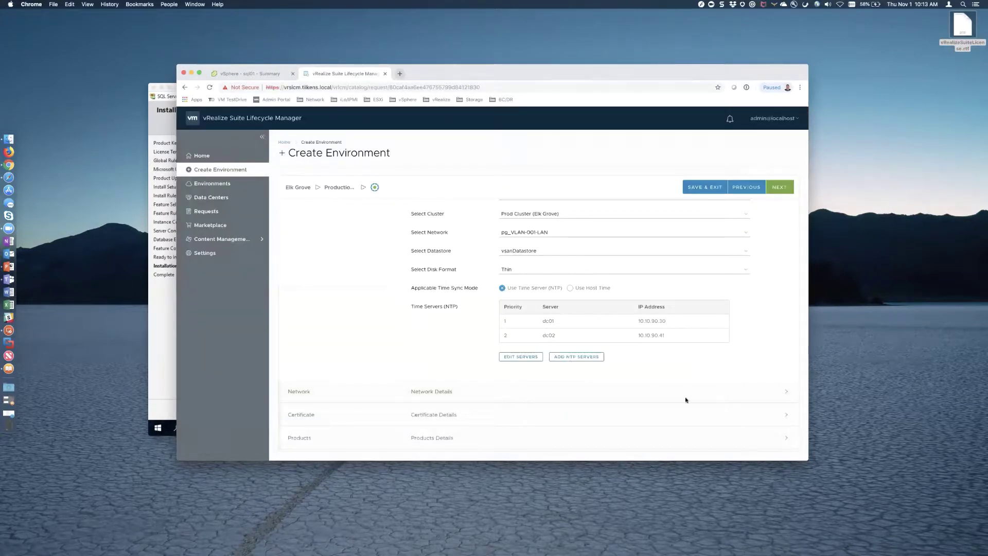
- Enter gateway 10.10.90.1 and domain name tilkens.local in the network details
left_click(777, 188)
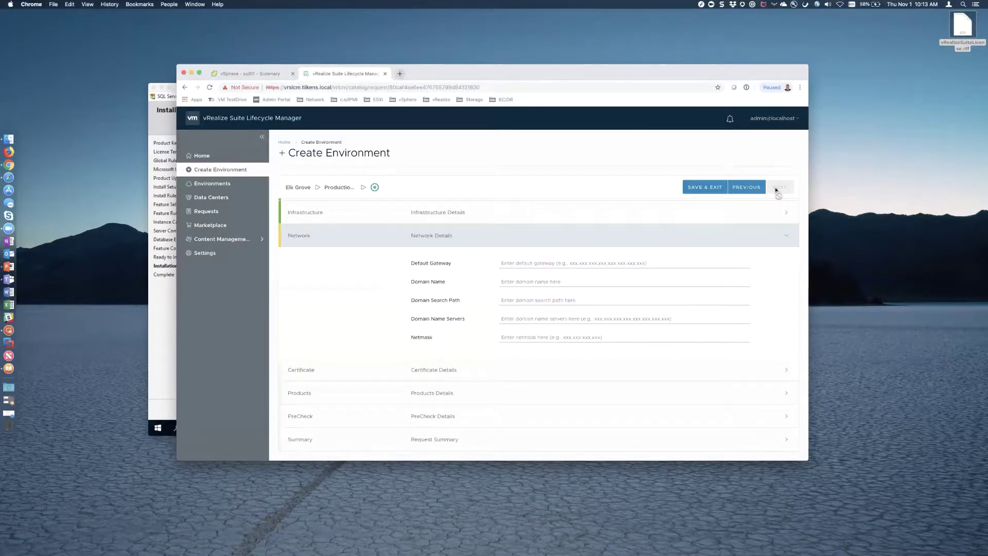
left_click(169, 315)
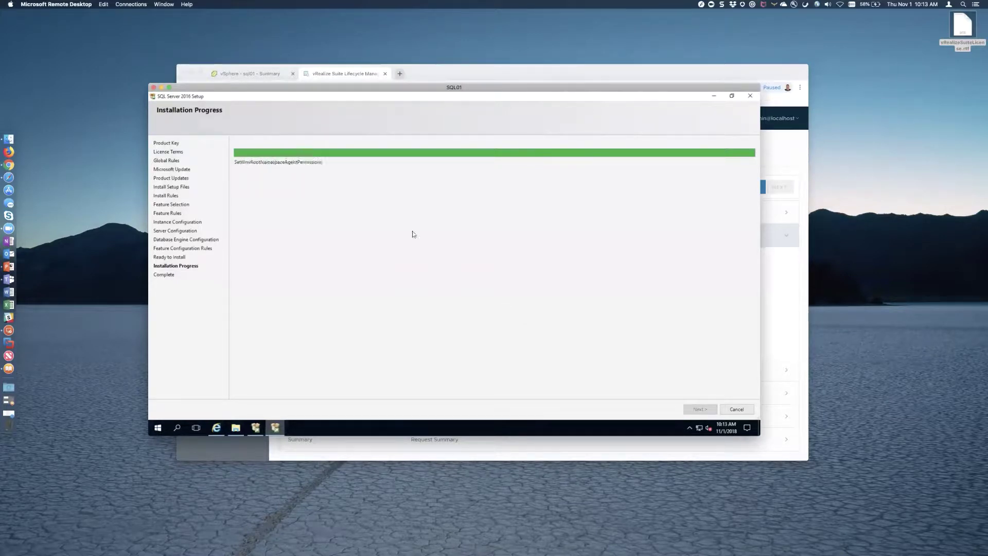
key("super+Tab")
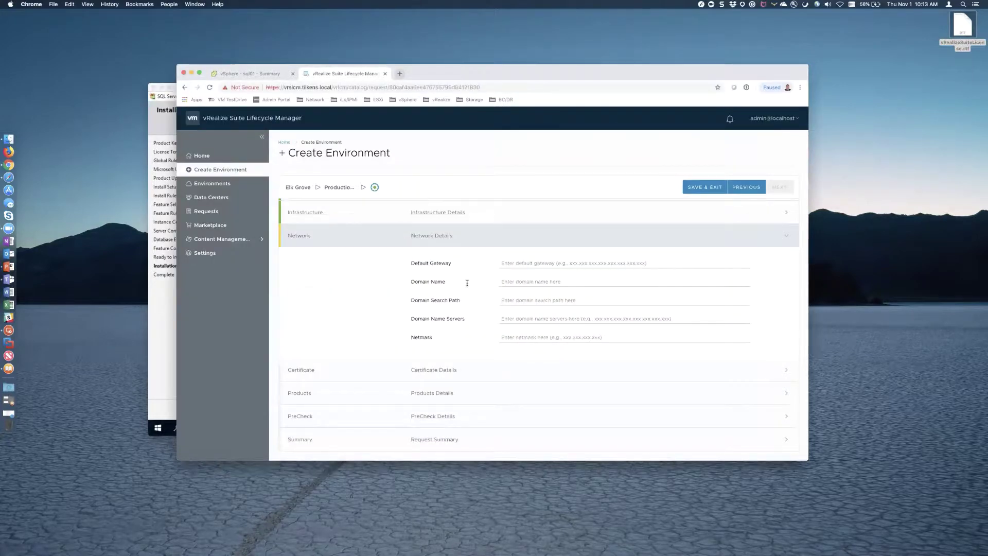
left_click(549, 259)
type("10.10.")
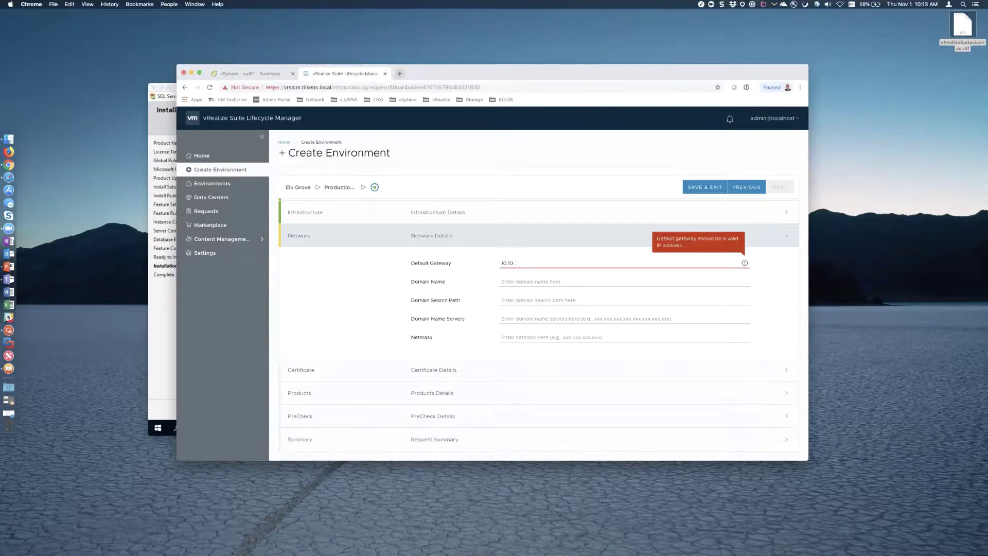
type("90.1")
key("Tab")
type("tilkens")
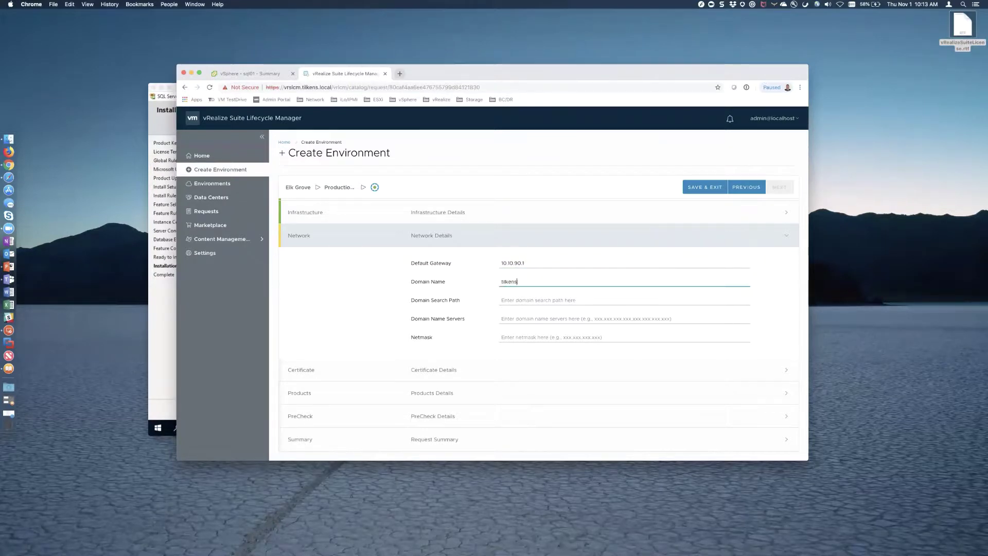
type(".local")
- Set search path tilkens.local, DNS 10.10.90.30,10.10.90.41 and netmask 255.255.255.0
key("Tab")
key("shift+Tab")
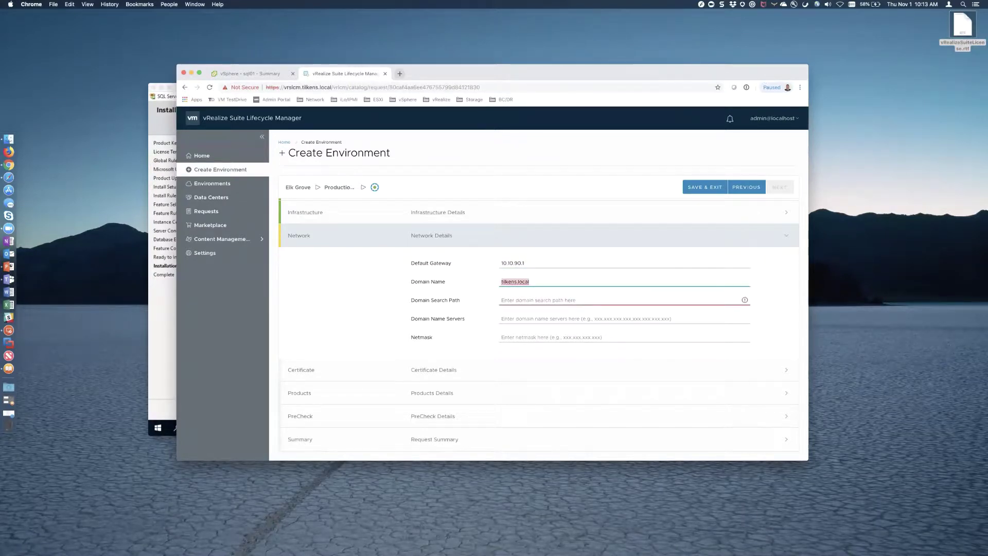
key("super+c")
key("Tab")
key("super+v")
key("Tab")
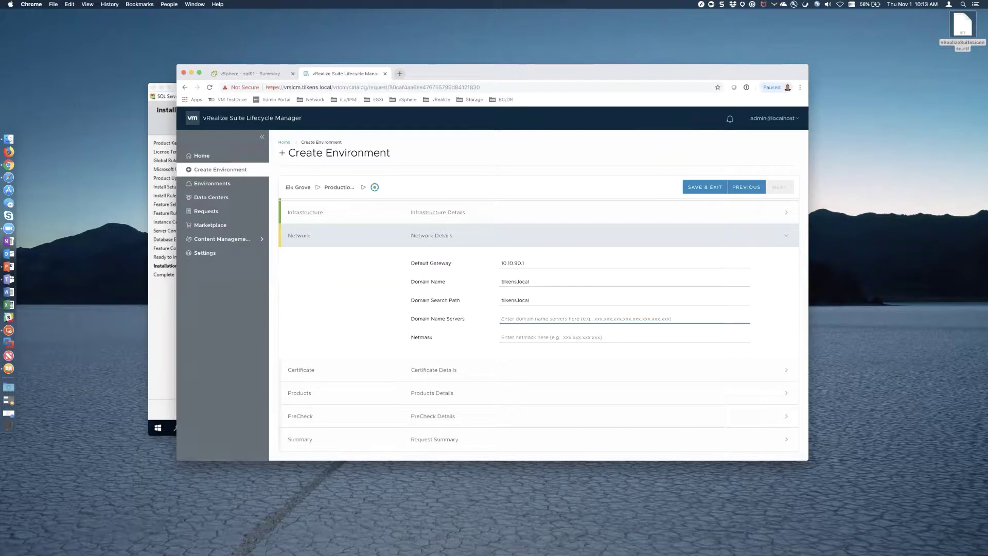
type("10.10.90.")
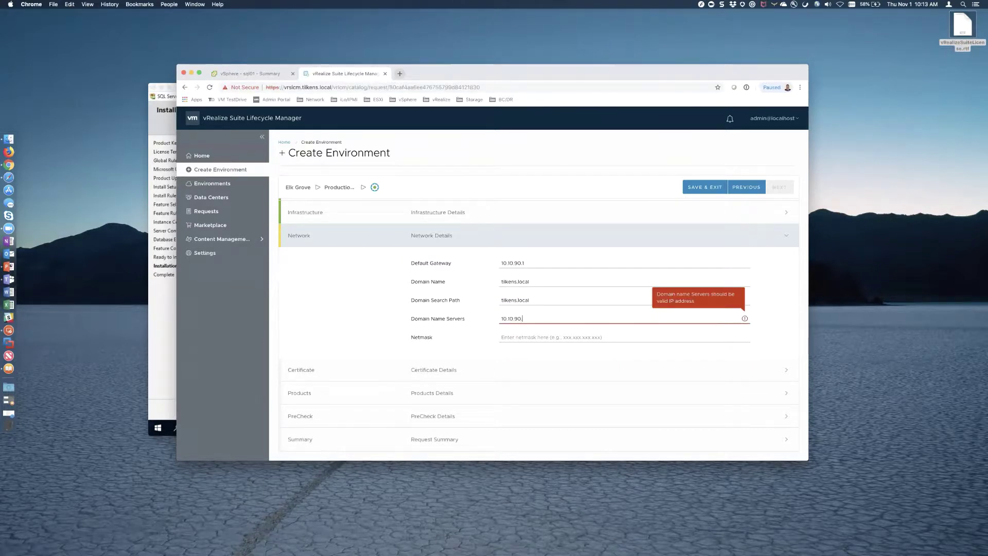
type("30,")
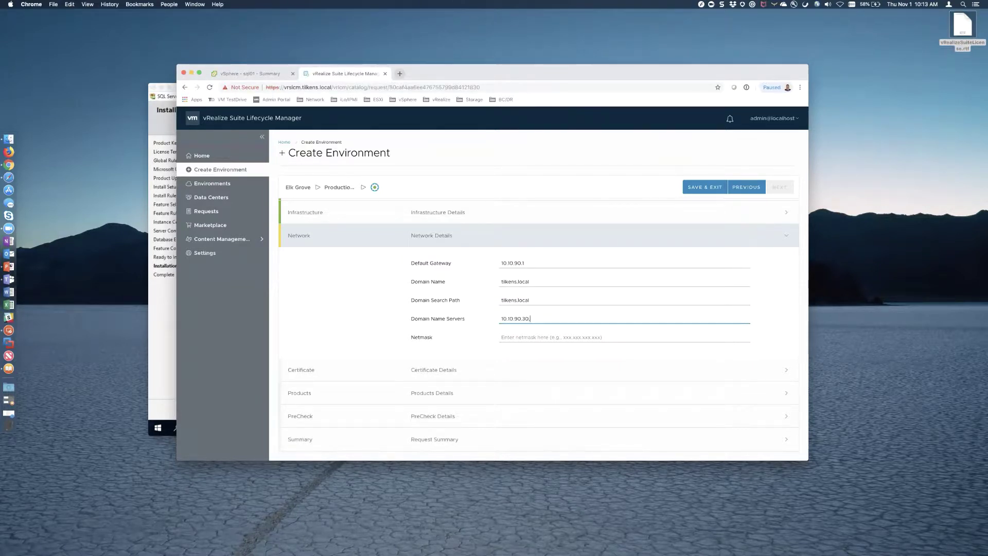
type("10.10.9")
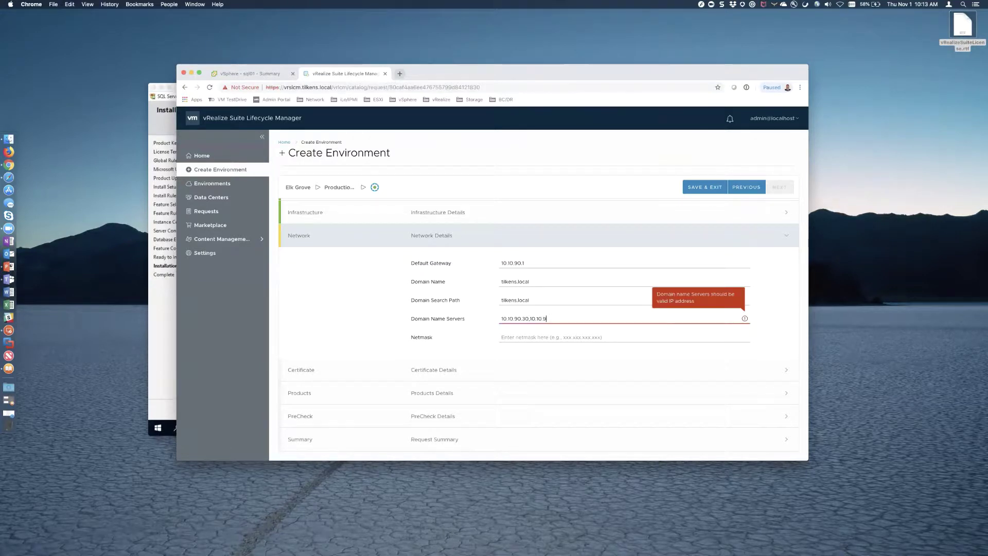
type("0.41")
key("Tab")
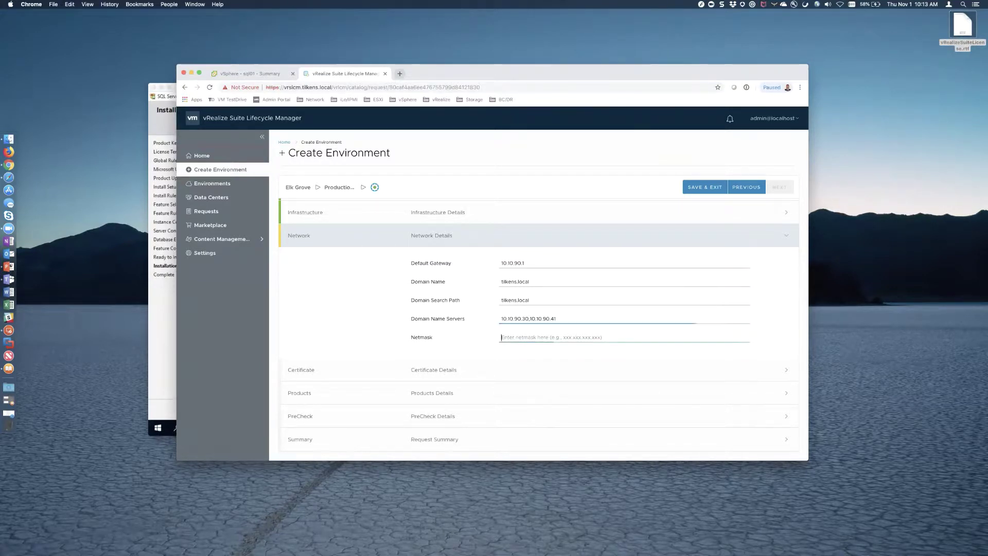
type("255.255.255.0")
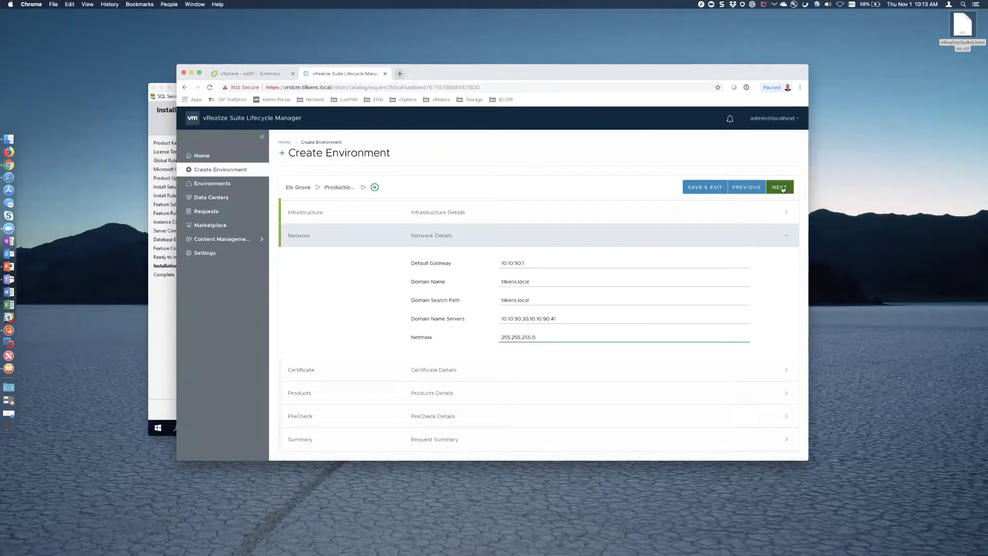
left_click(784, 188)
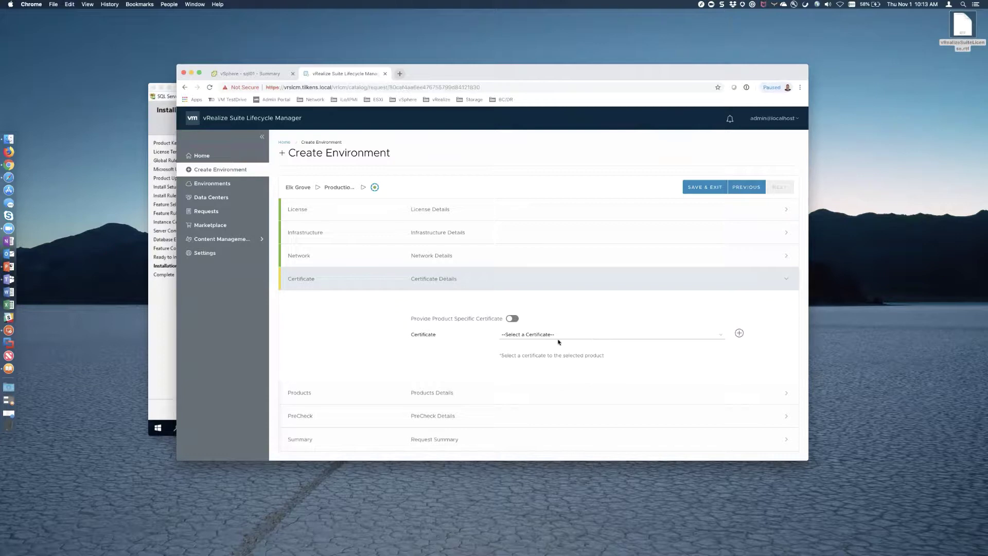
- Save the Production vRA wizard as a draft, load tilkens.com in a new tab, then open vRSLCM Settings
left_click(704, 187)
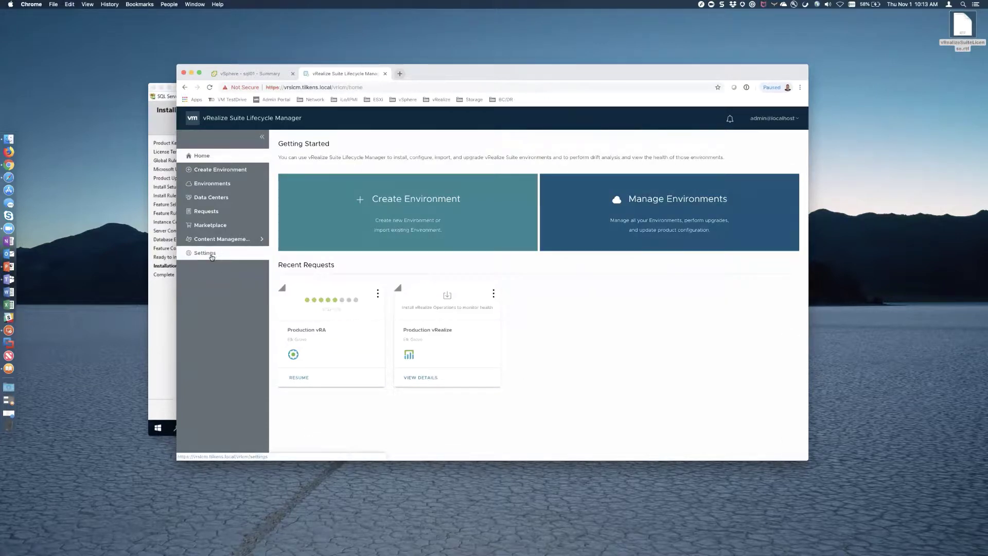
left_click(400, 74)
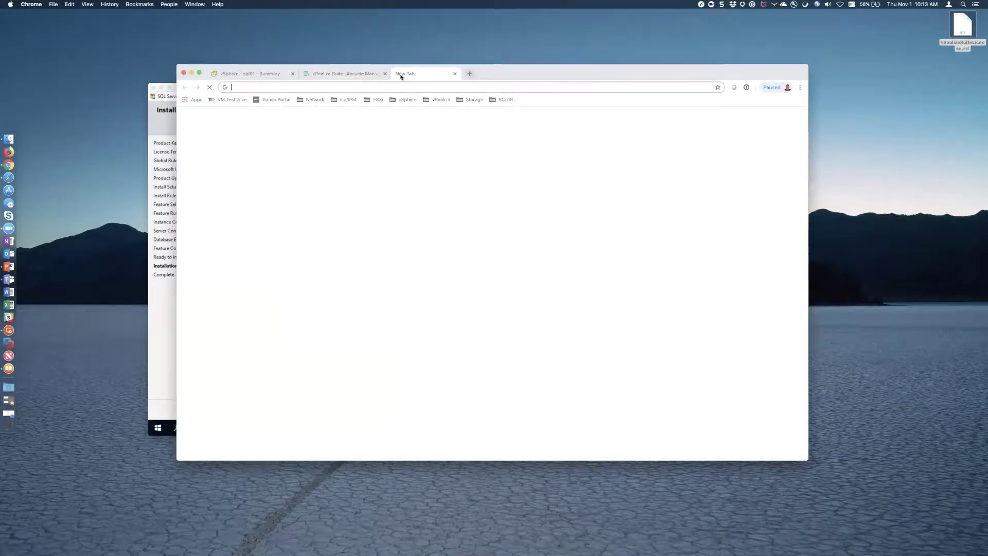
type("tilkens.com")
key("Return")
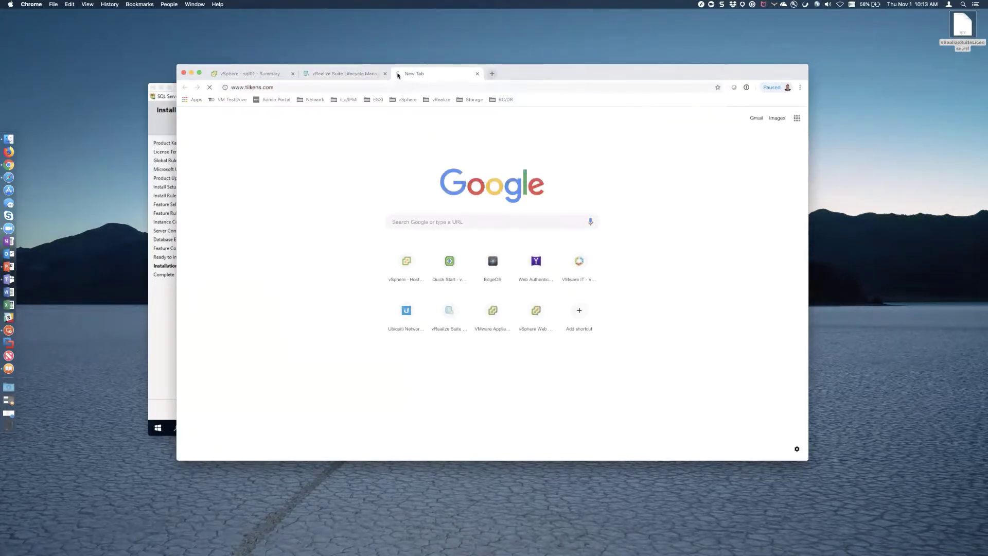
left_click(362, 76)
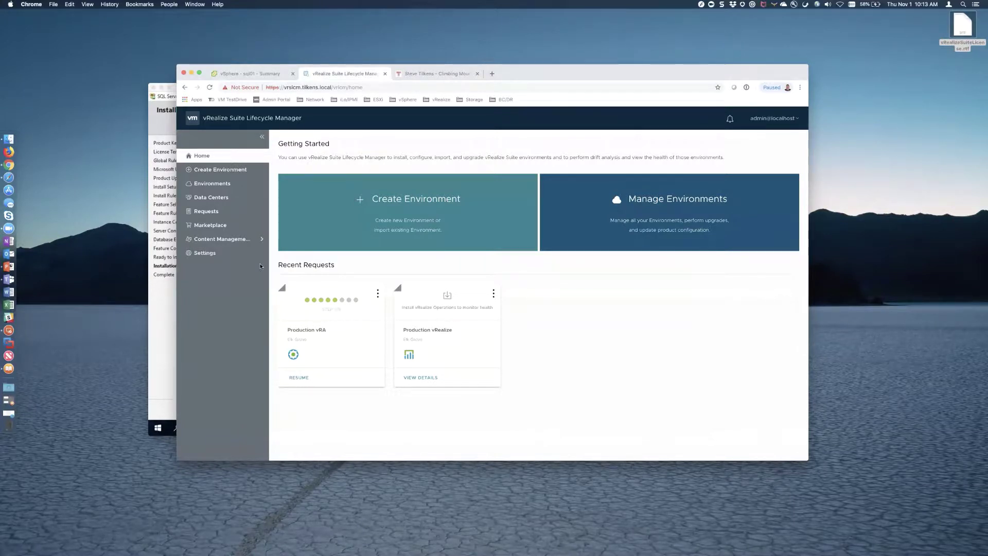
left_click(211, 255)
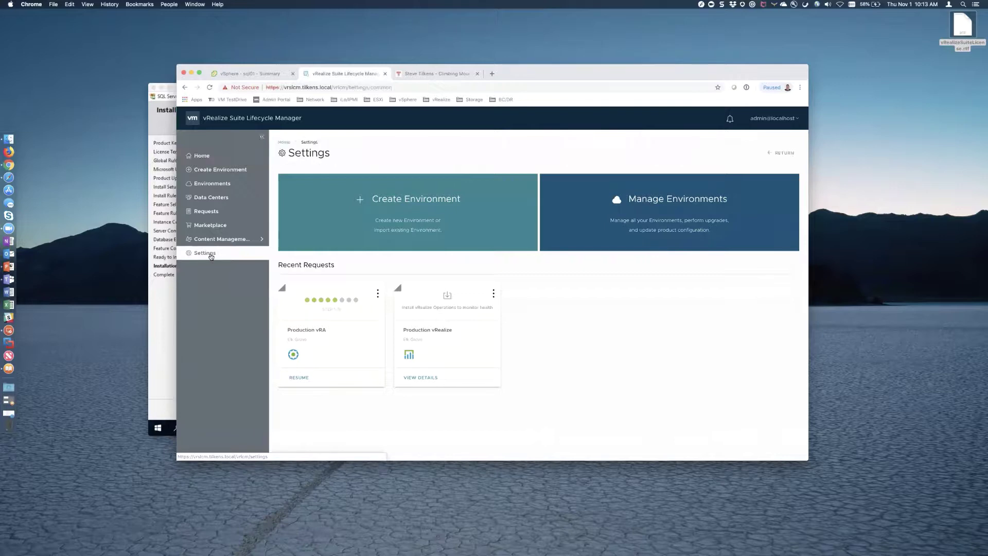
- Show the Certificate page listing vra.test, vrops.tilkens.local and vrealize.suite, cancelling a started CSR
left_click(557, 173)
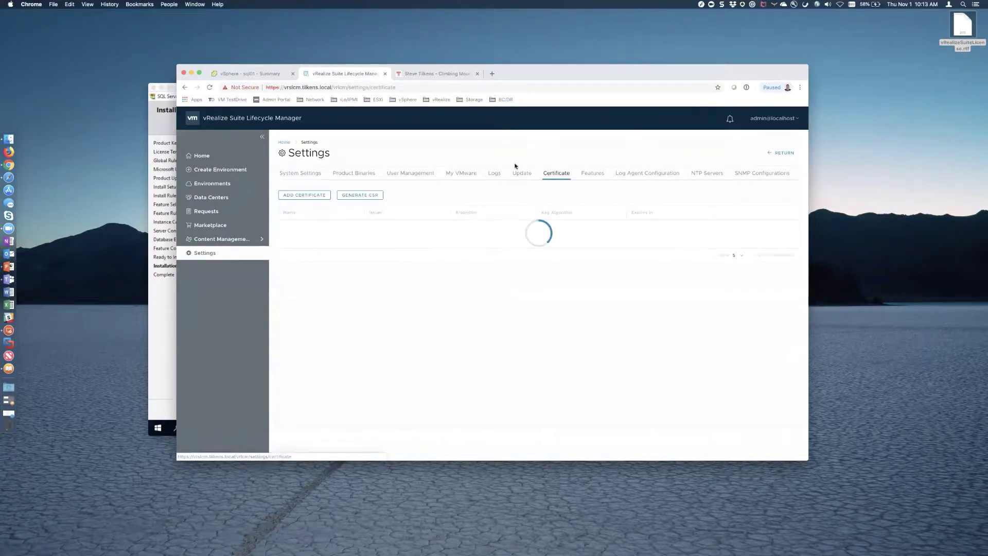
left_click(359, 196)
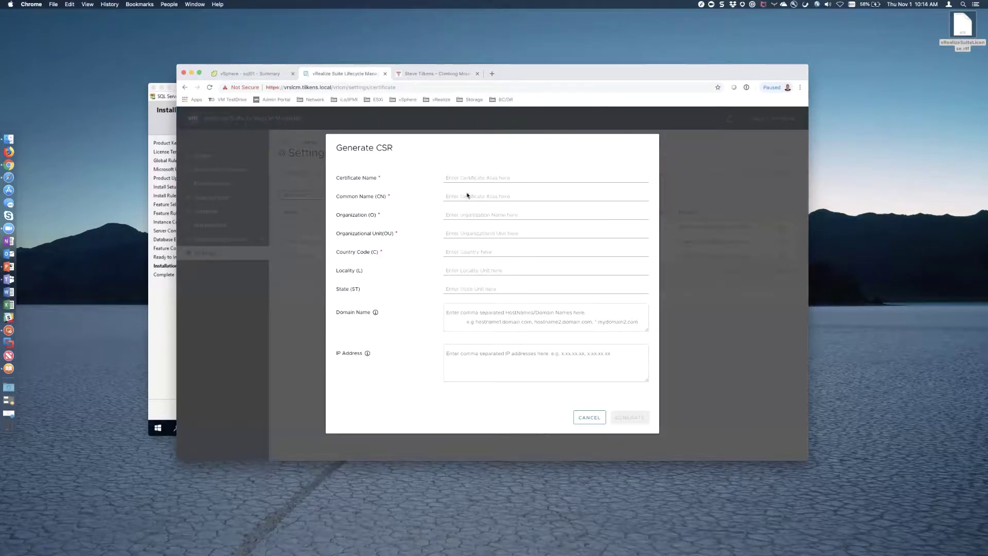
left_click(482, 326)
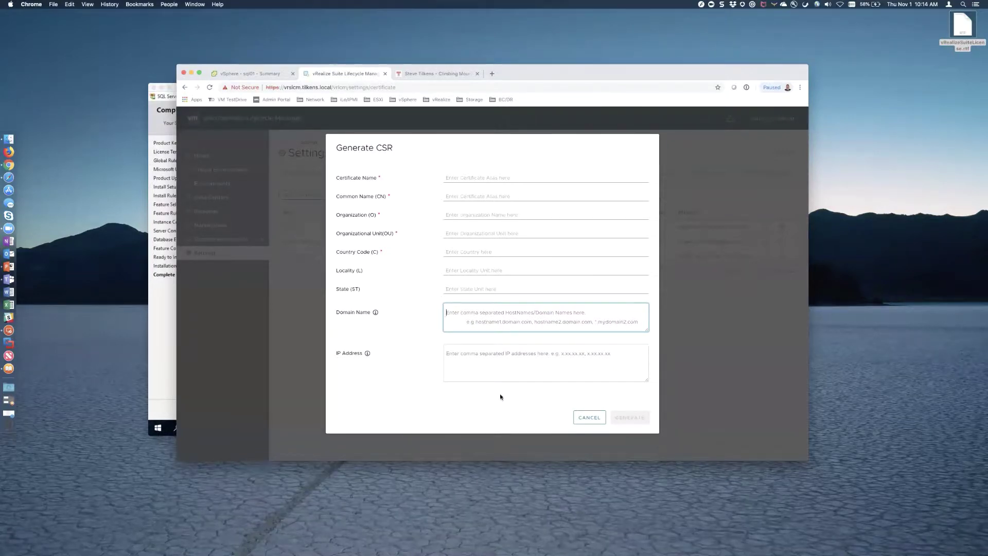
left_click(591, 417)
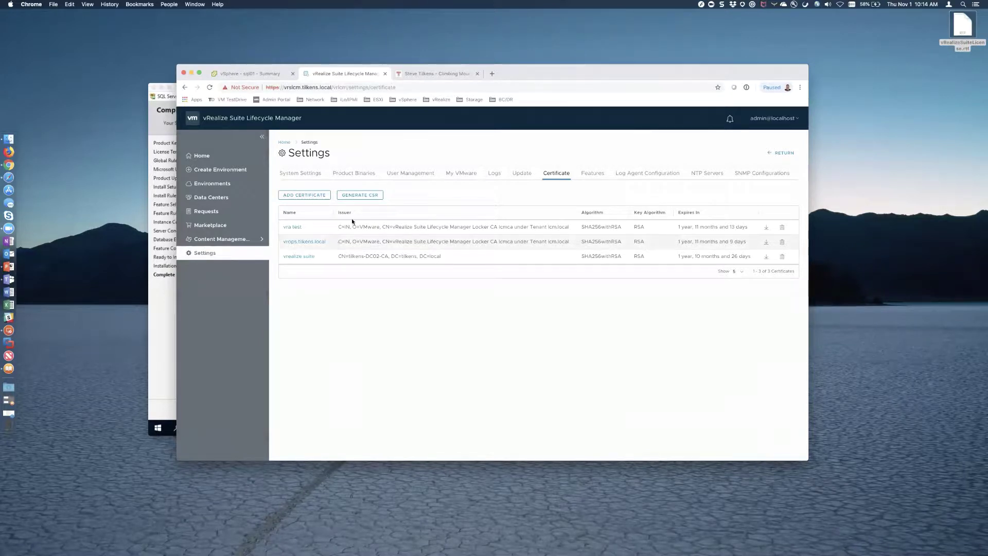
- Read the 'vRealize Suite Lifecycle Manager SAN Certificate Configuration' post on tilkens.com, then return to vRSLCM
left_click(438, 74)
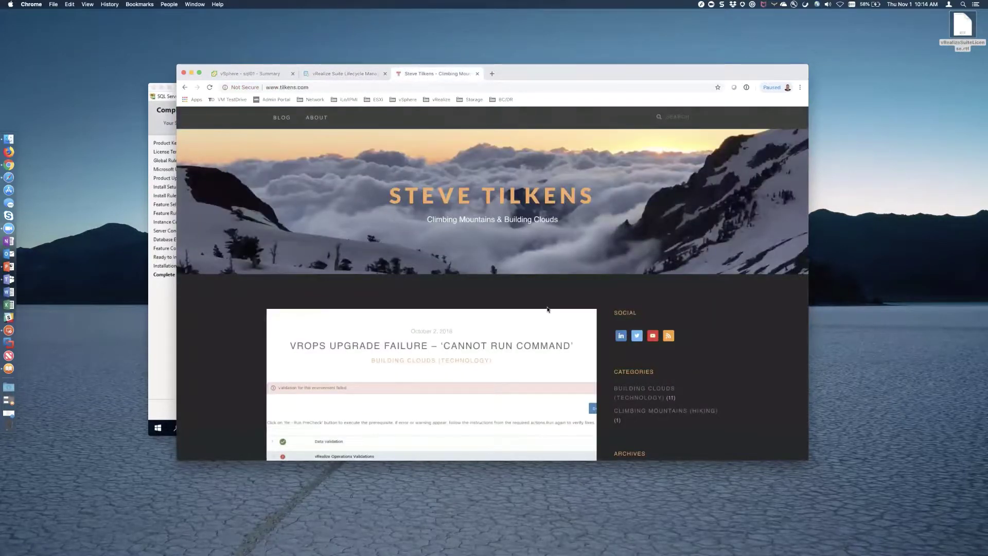
scroll(546, 309, "down", 15)
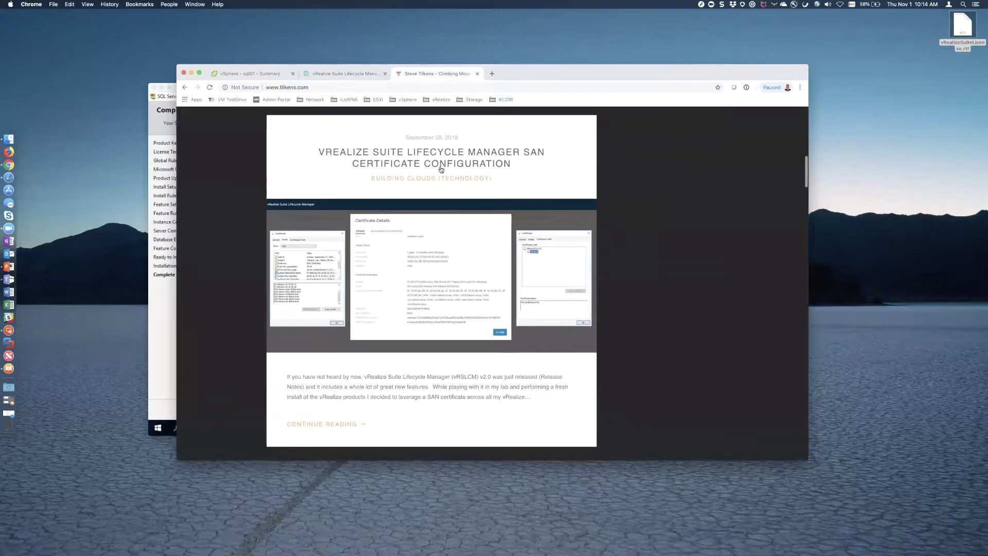
left_click(443, 168)
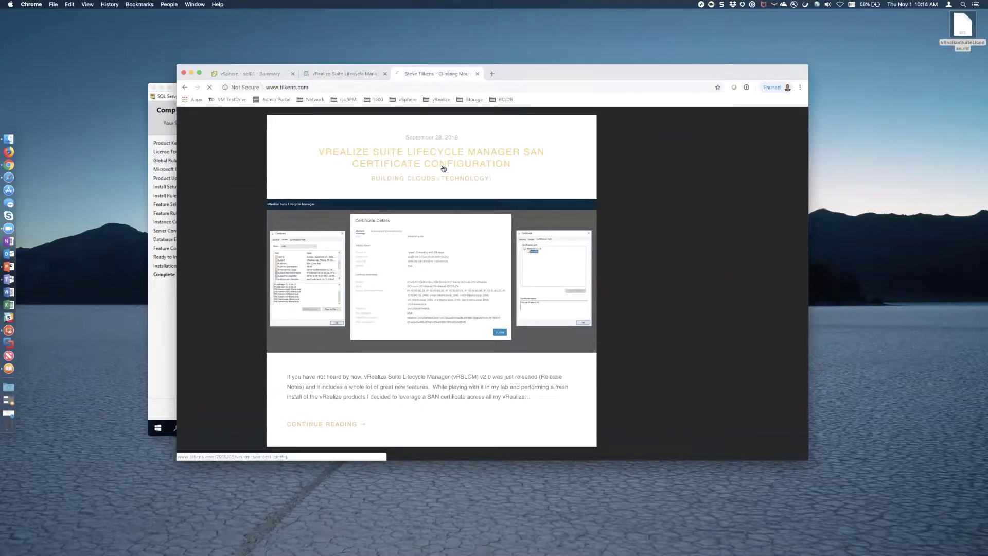
scroll(603, 305, "down", 6)
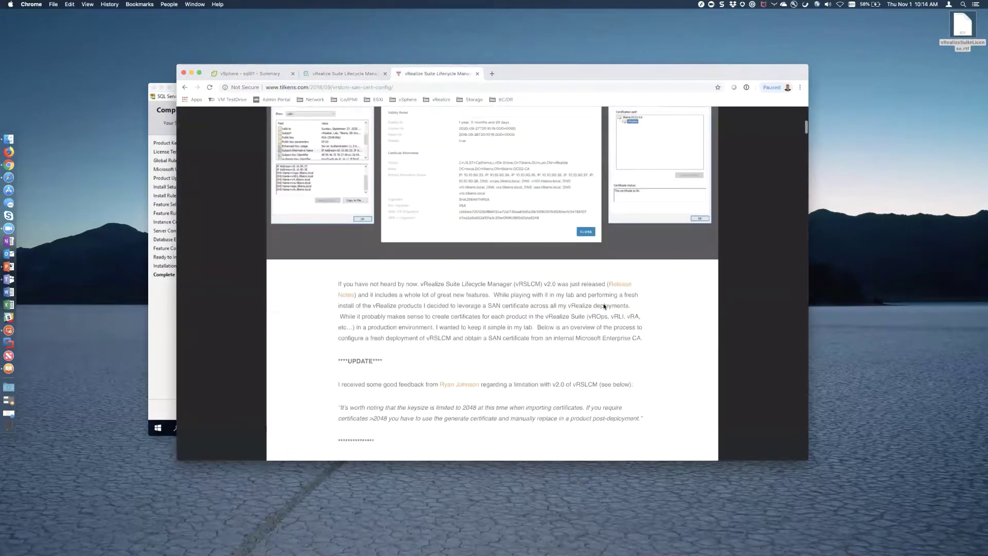
scroll(603, 305, "down", 4)
scroll(376, 111, "up", 15)
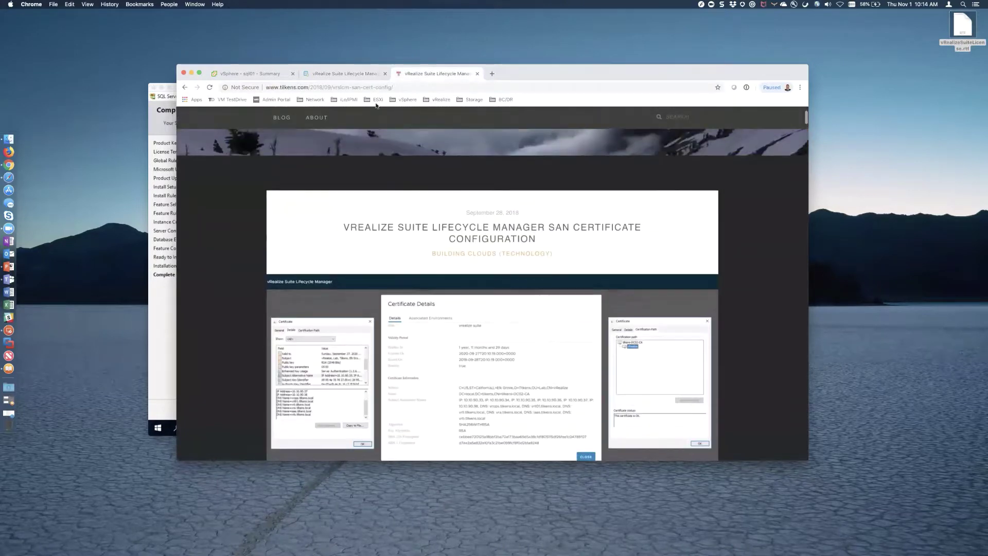
left_click(344, 74)
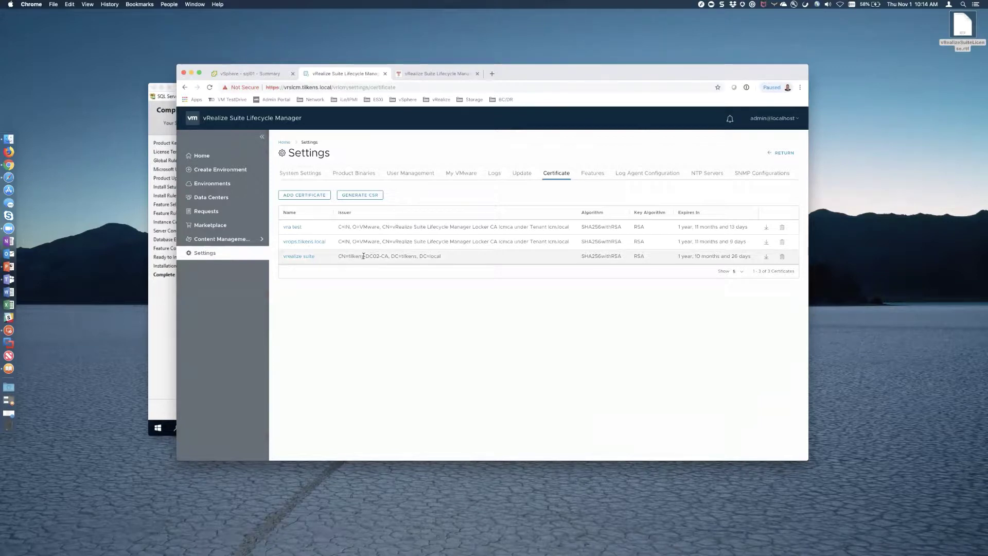
- Inspect the vrealize suite certificate's SAN entries for vrops, vrli, vra and vrb.tilkens.local
left_click_drag(365, 256, 377, 256)
left_click(308, 257)
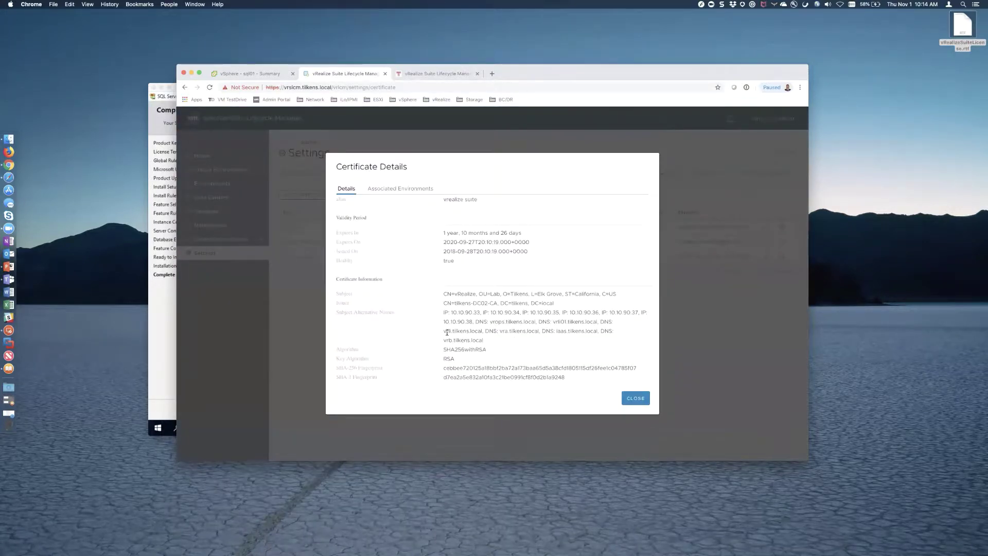
left_click_drag(490, 322, 597, 322)
left_click_drag(457, 330, 538, 332)
left_click(523, 334)
left_click_drag(449, 339, 483, 340)
left_click(636, 399)
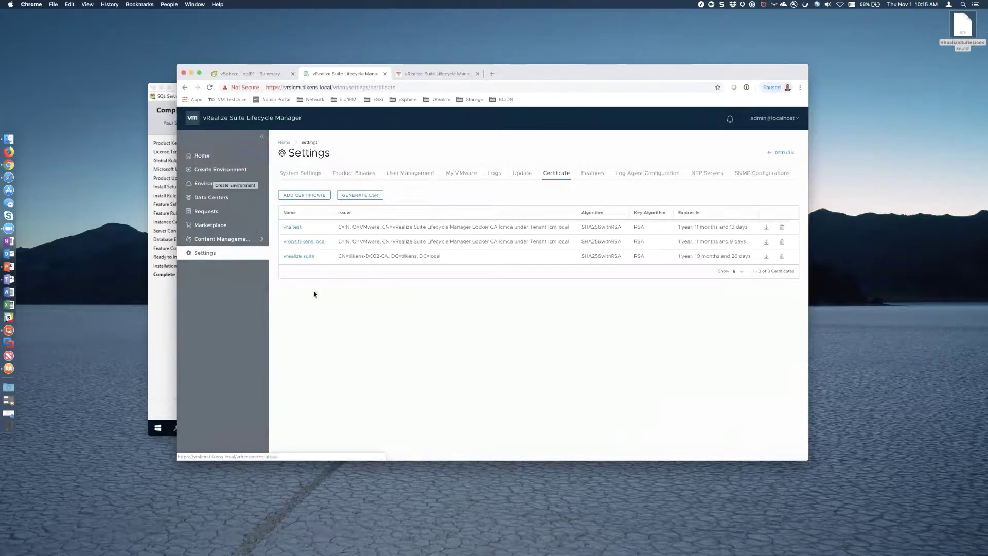
- Check Environments, return to the Lifecycle Manager Home, and switch to the SQL01 remote session
left_click(210, 183)
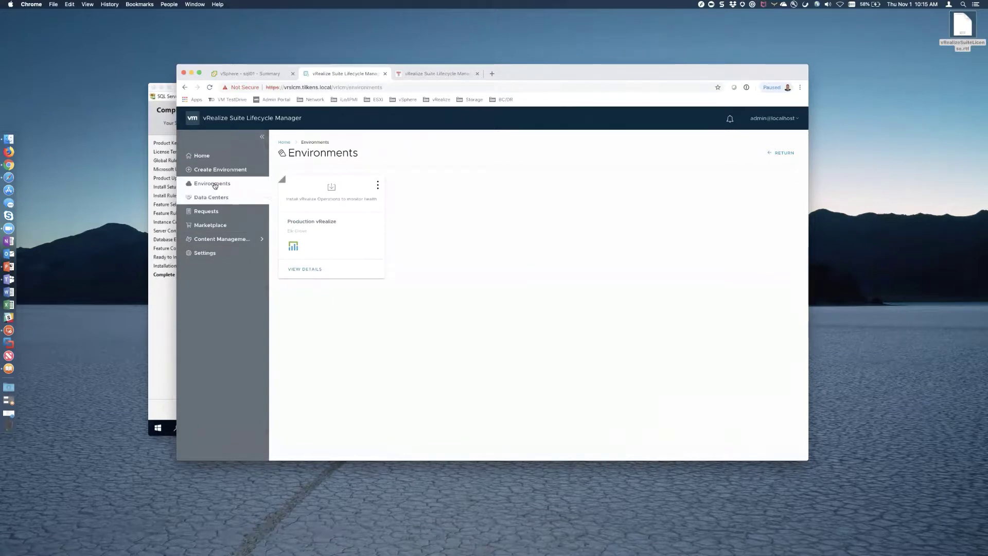
left_click(200, 157)
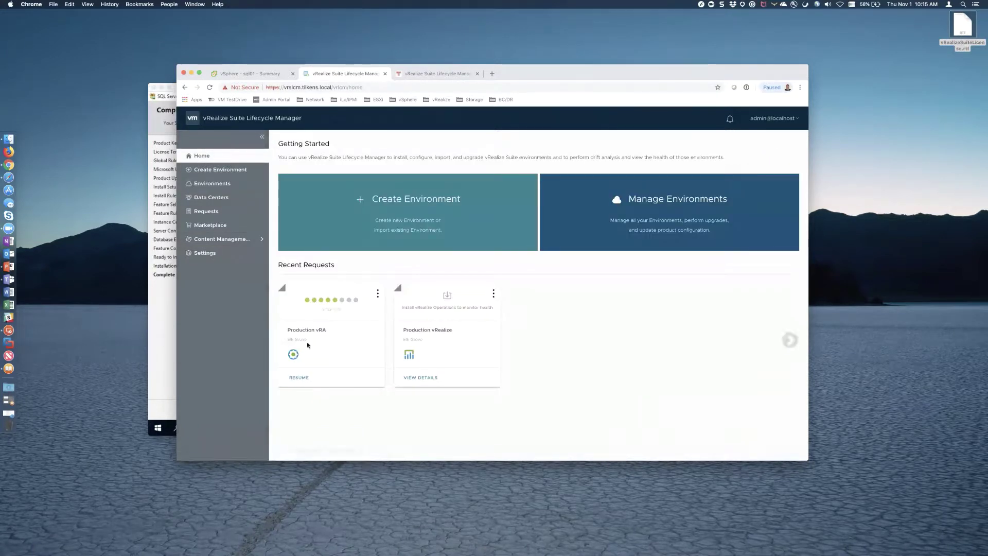
left_click(166, 339)
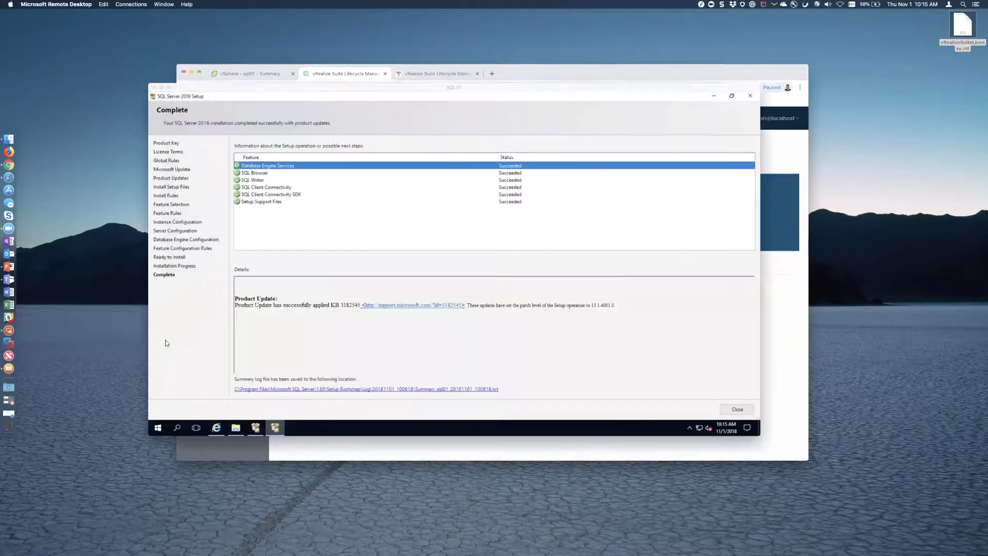
- Close the completed SQL Server 2016 Setup and run the SSMS 17.9 installer
left_click(744, 411)
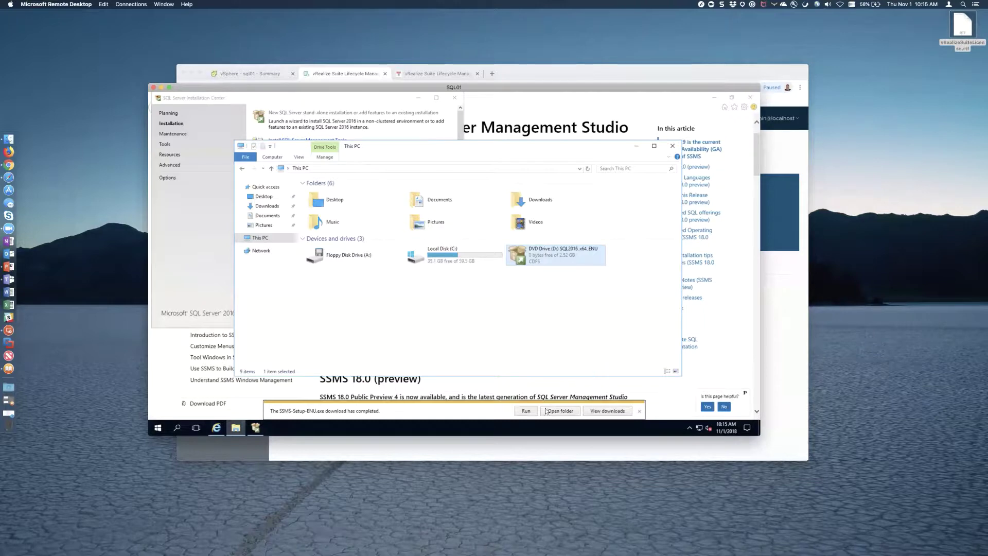
left_click(524, 414)
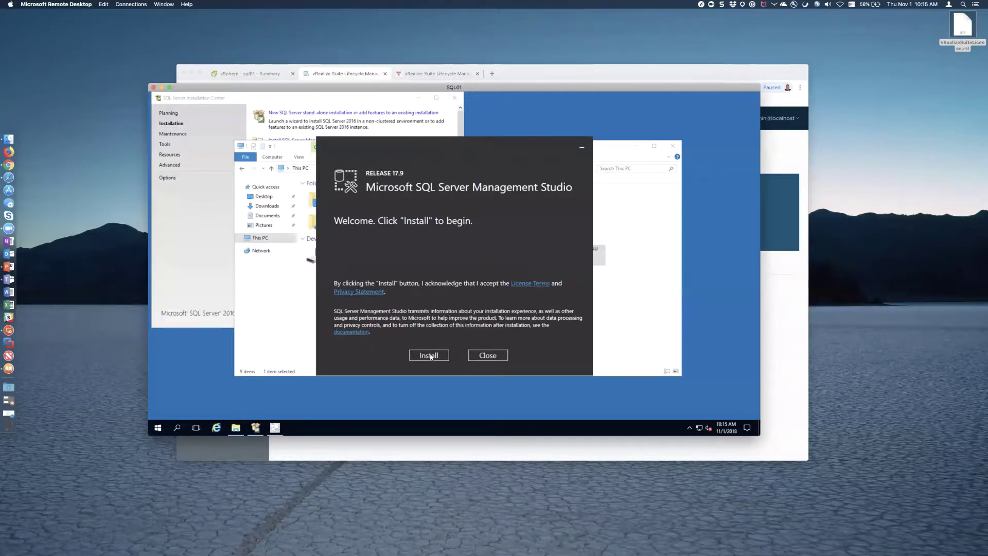
- Start the SSMS installation and close the SQL Server Installation Center
left_click(436, 355)
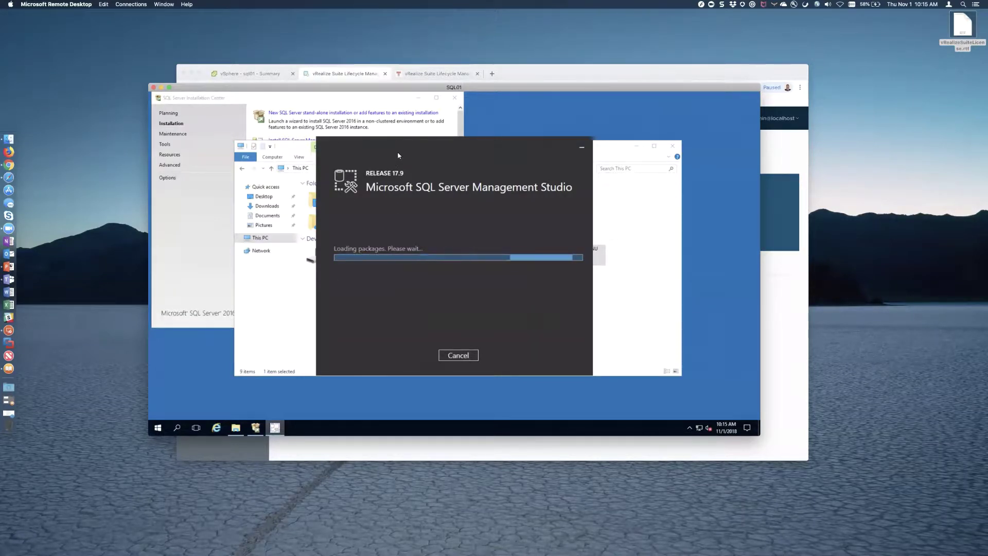
left_click(455, 98)
left_click(454, 99)
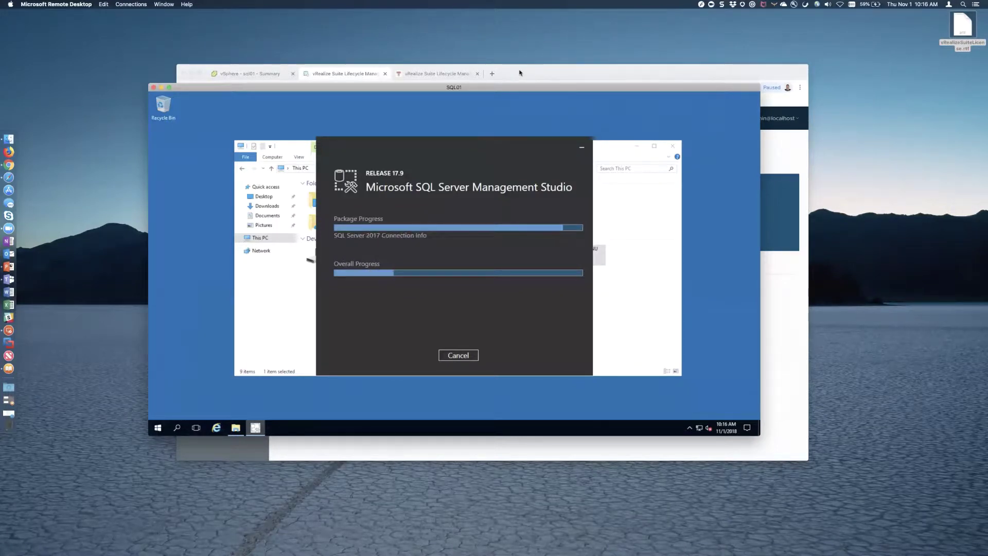
- Check the sql01 virtual machine summary in vSphere, then return to the SQL01 session
left_click(385, 77)
left_click(261, 73)
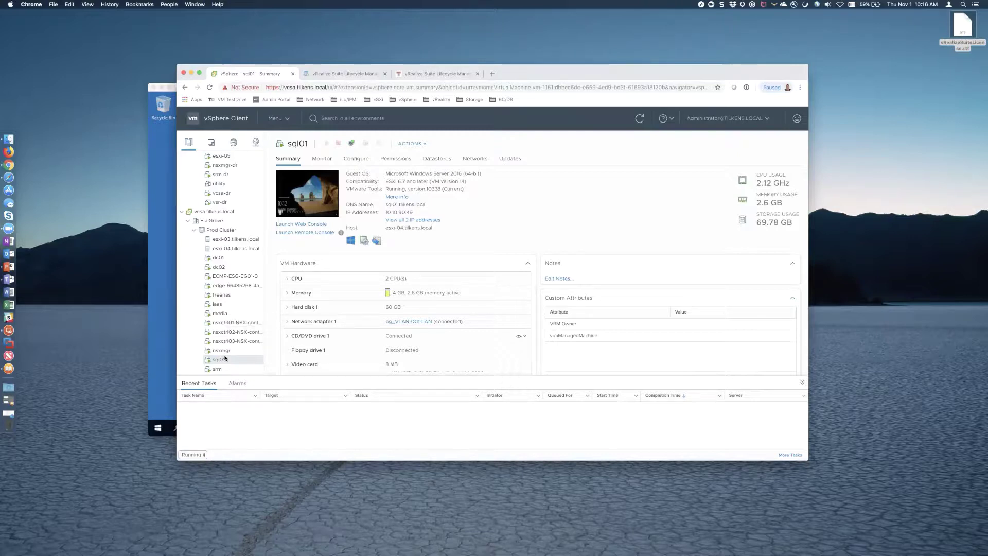
left_click(164, 265)
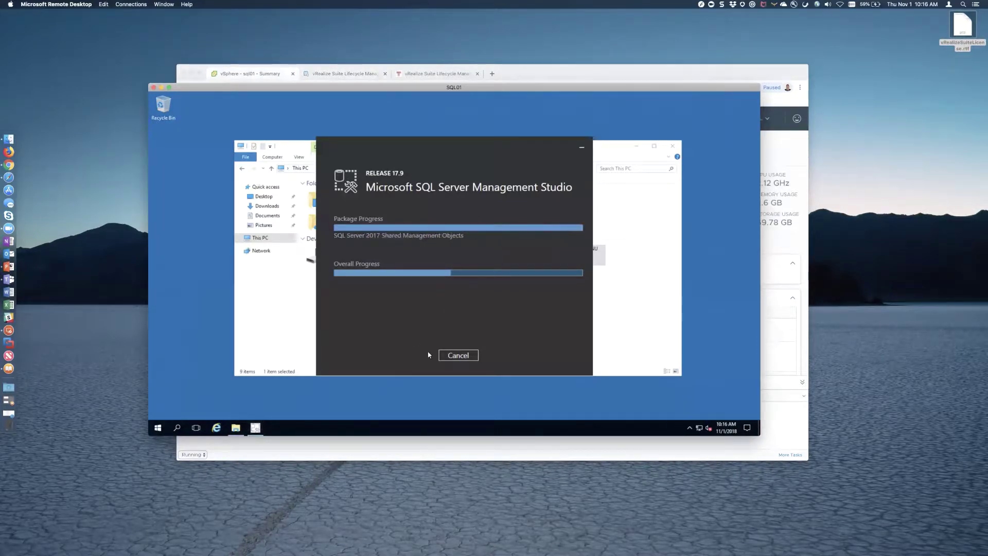
- Run msdtc -uninstall in an administrator Command Prompt on SQL01, then exit the prompt
left_click(157, 428)
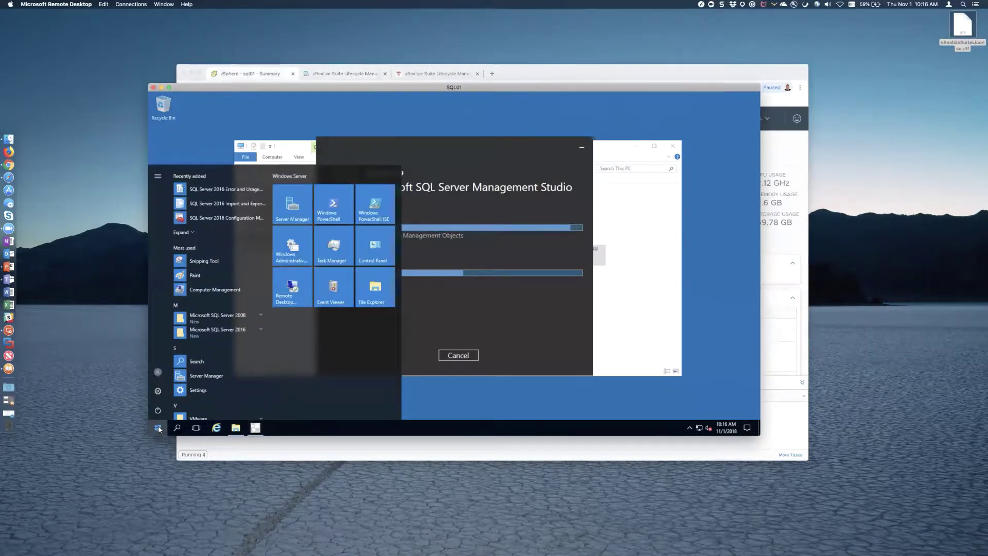
type("c")
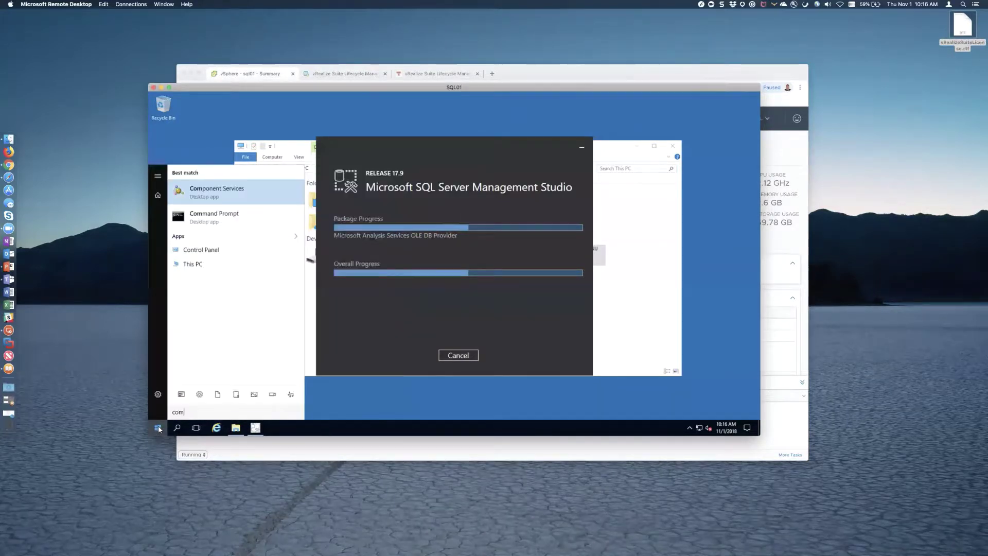
type("md")
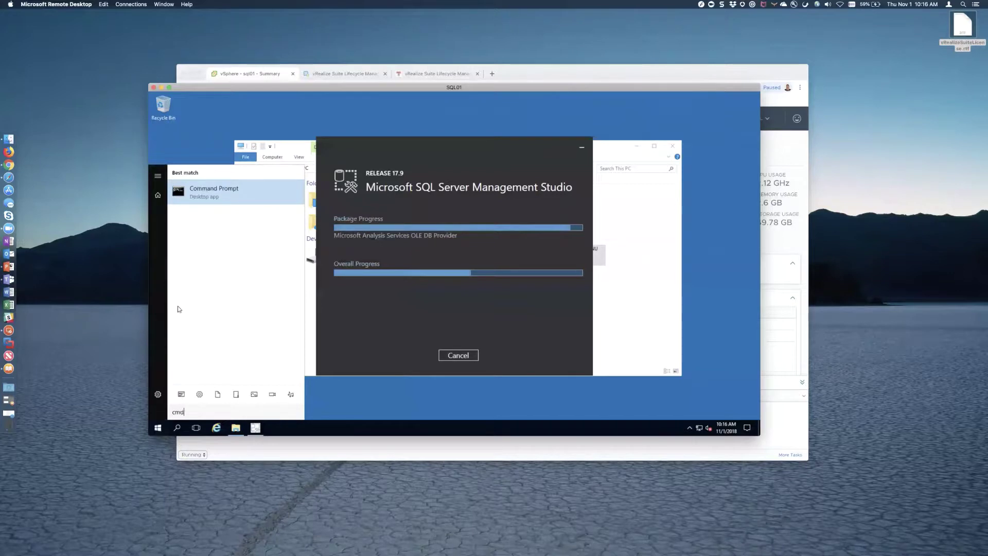
right_click(204, 199)
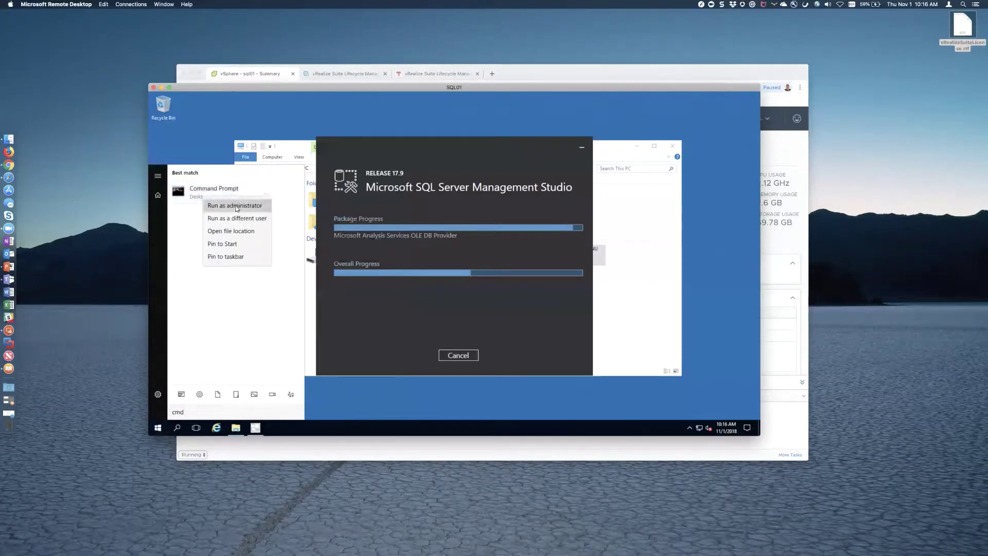
left_click(234, 206)
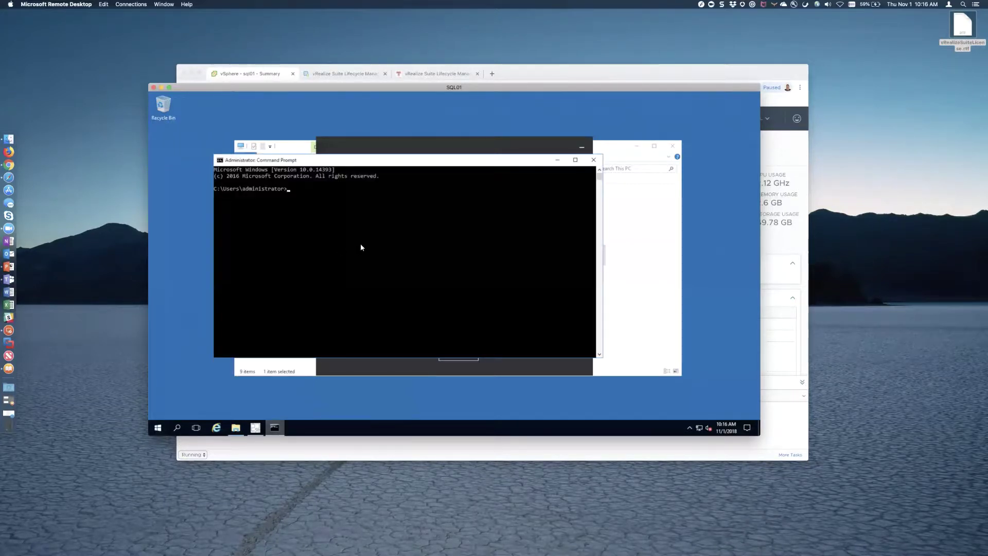
type("msdtc -uninstall")
key("Return")
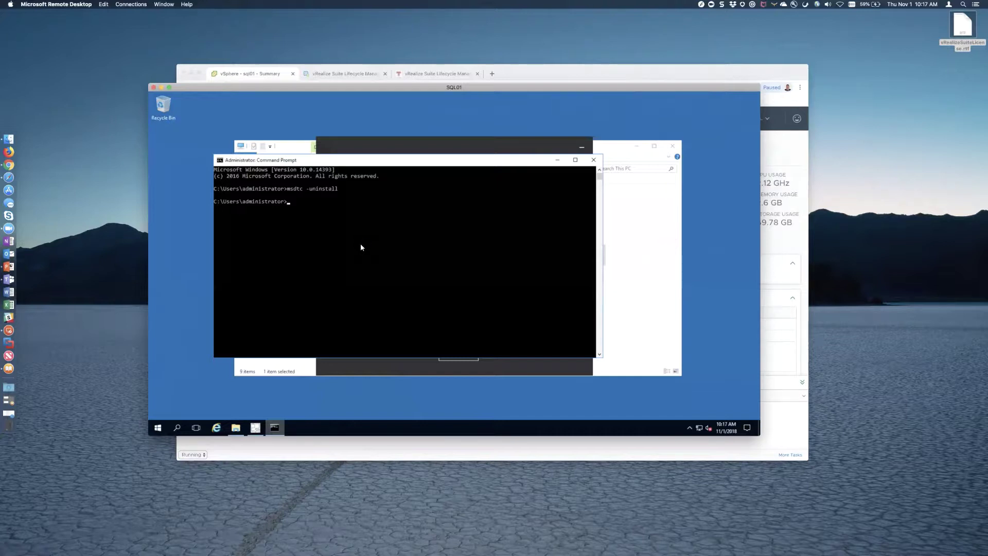
type("exit")
key("Return")
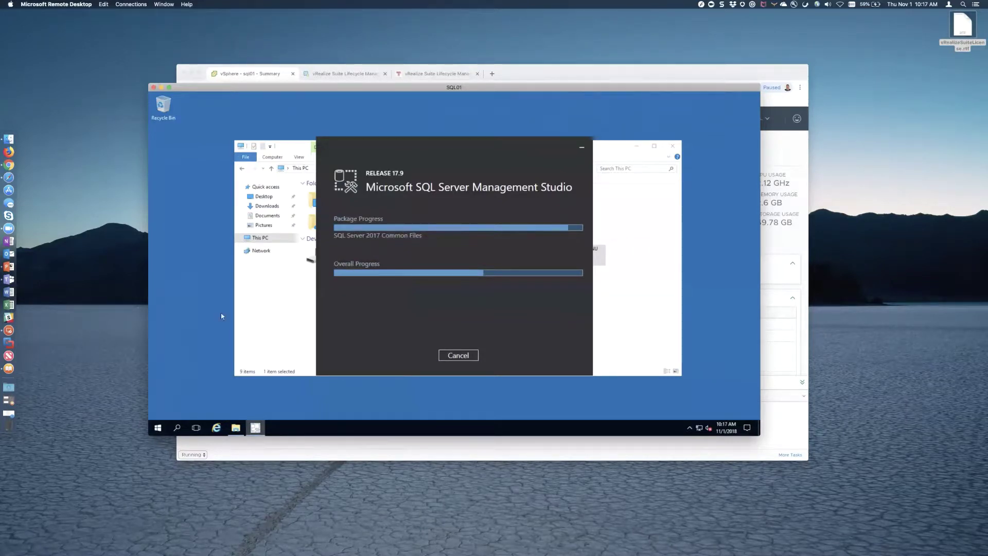
- Connect to the saved IAAS remote desktop, accepting its certificate warning
left_click(702, 5)
double_click(628, 114)
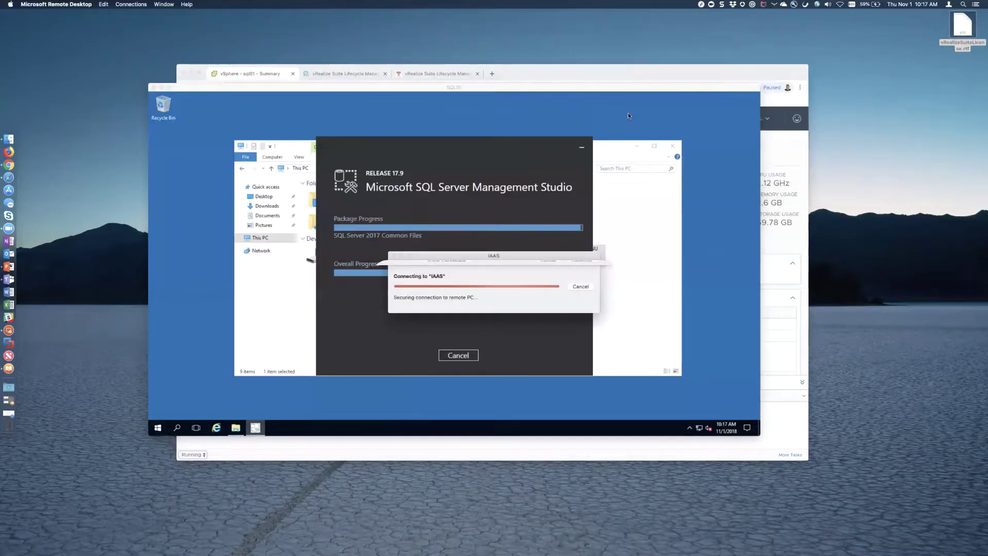
left_click(588, 312)
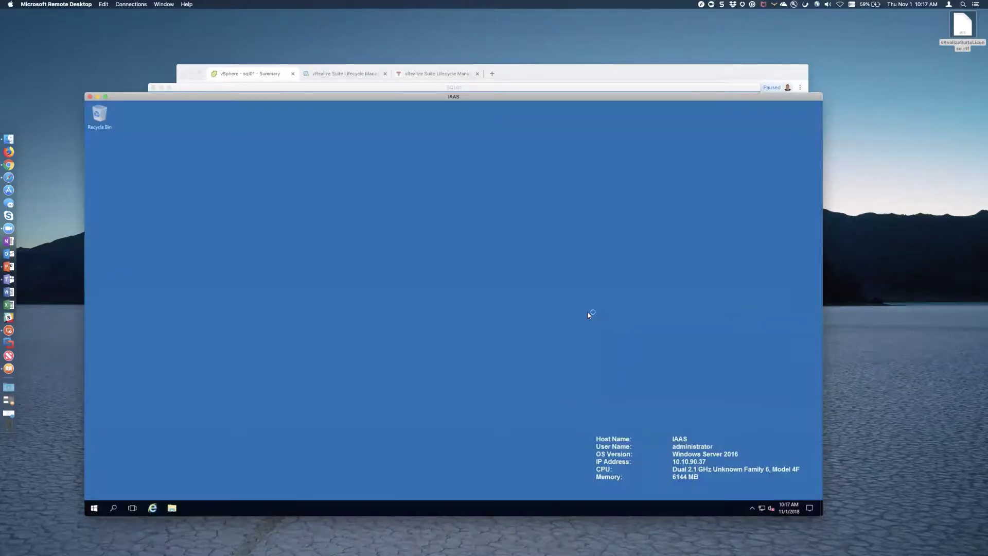
- Run msdtc -uninstall in an administrator Command Prompt on the IAAS server
left_click(94, 509)
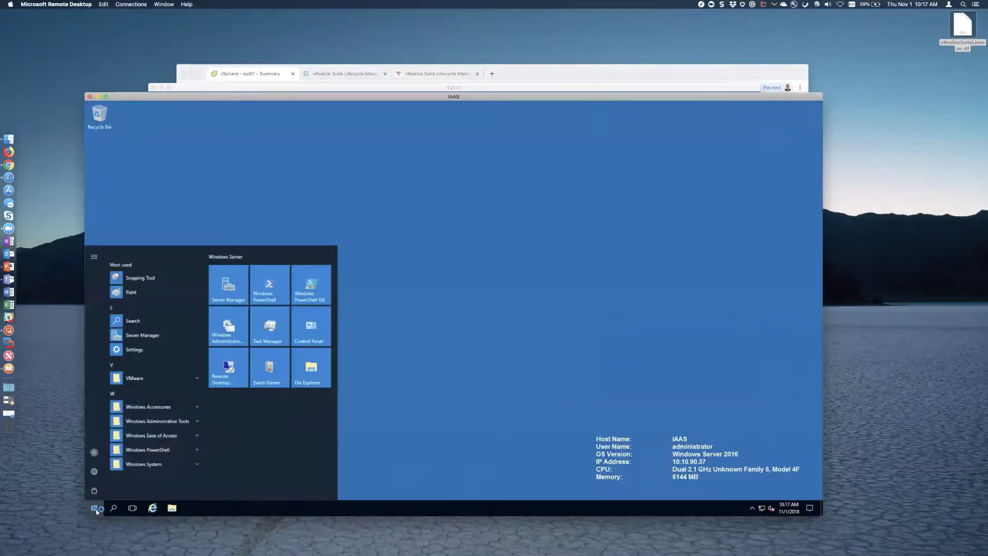
type("cmd")
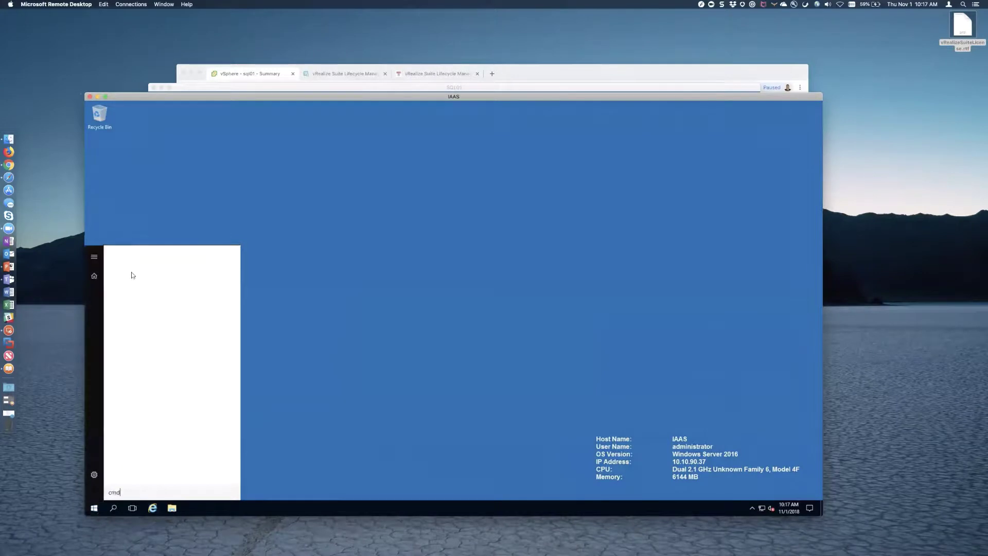
right_click(132, 271)
left_click(156, 280)
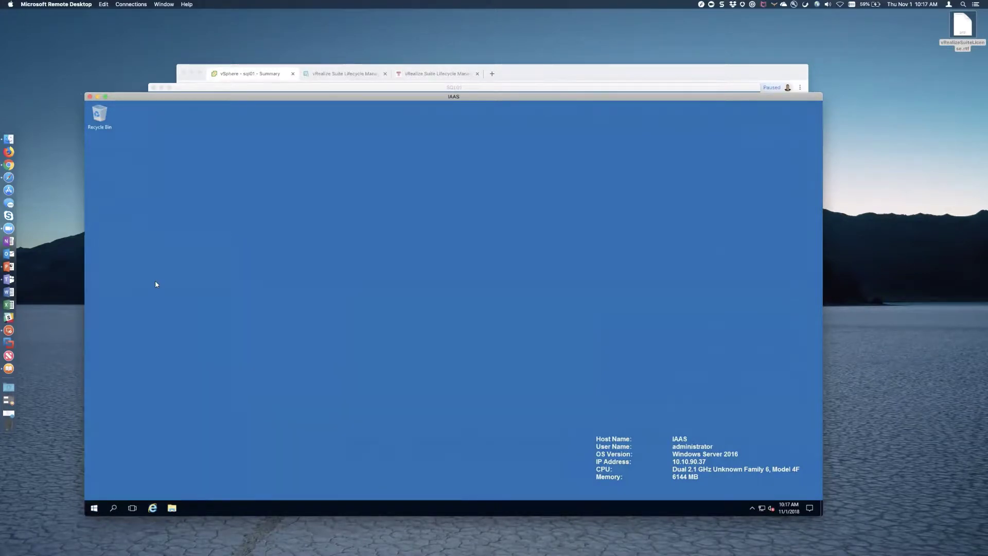
type("uninstall ms")
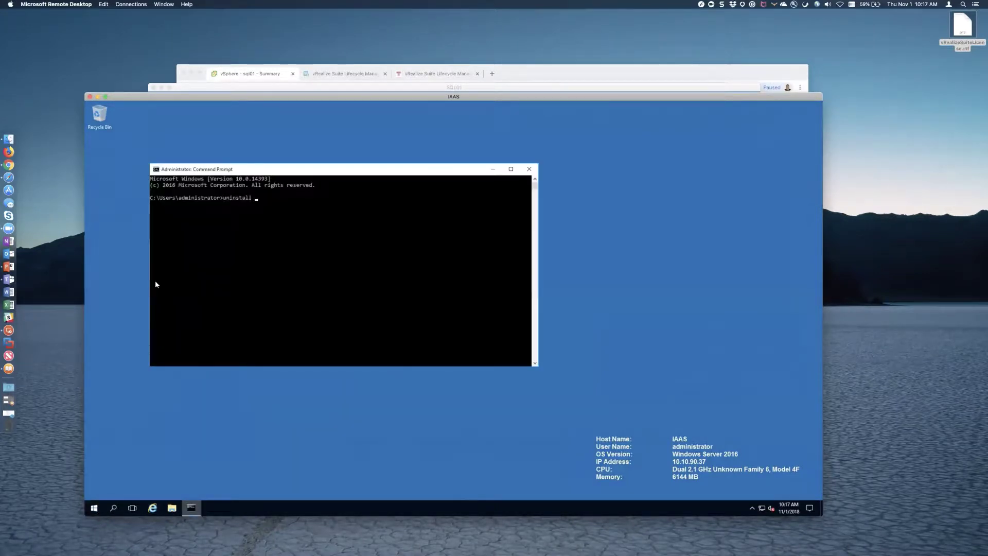
key("BackSpace")
key("BackSpace")
key("BackSpace")
key("BackSpace")
key("BackSpace")
key("BackSpace")
key("BackSpace")
key("BackSpace")
key("BackSpace")
key("BackSpace")
key("BackSpace")
key("BackSpace")
type("msdtc -uninstall")
key("Return")
- Restart IAAS immediately with shutdown -r -t 0 and bring the browser forward
type("shutdown -r -t 0")
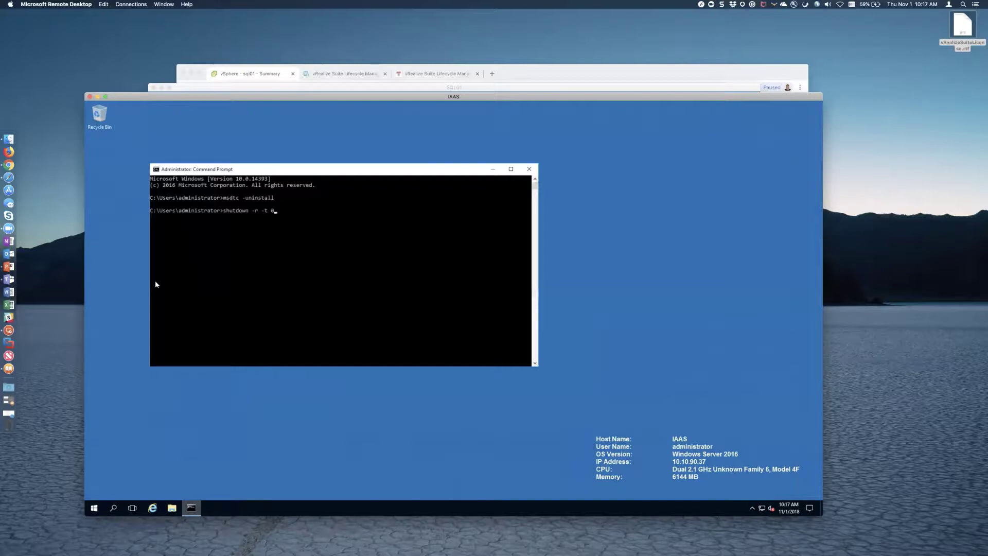
key("Return")
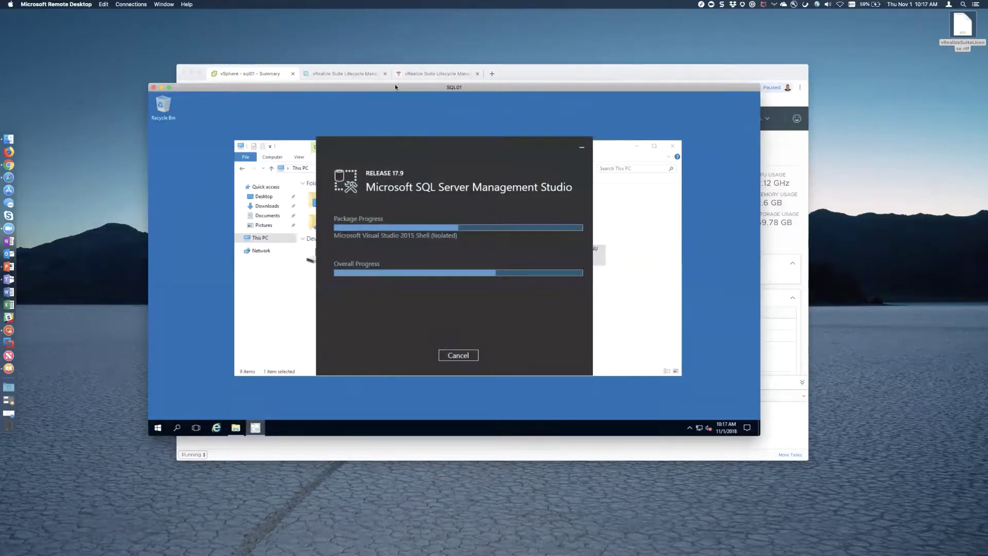
left_click(558, 72)
- Resume the Production vRA environment draft from the Lifecycle Manager home page
left_click(363, 74)
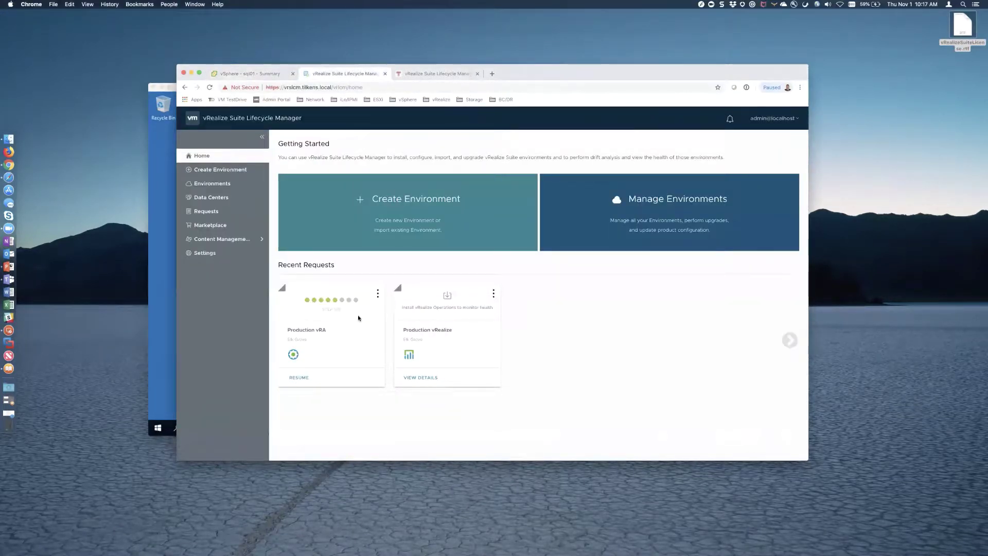
left_click(377, 293)
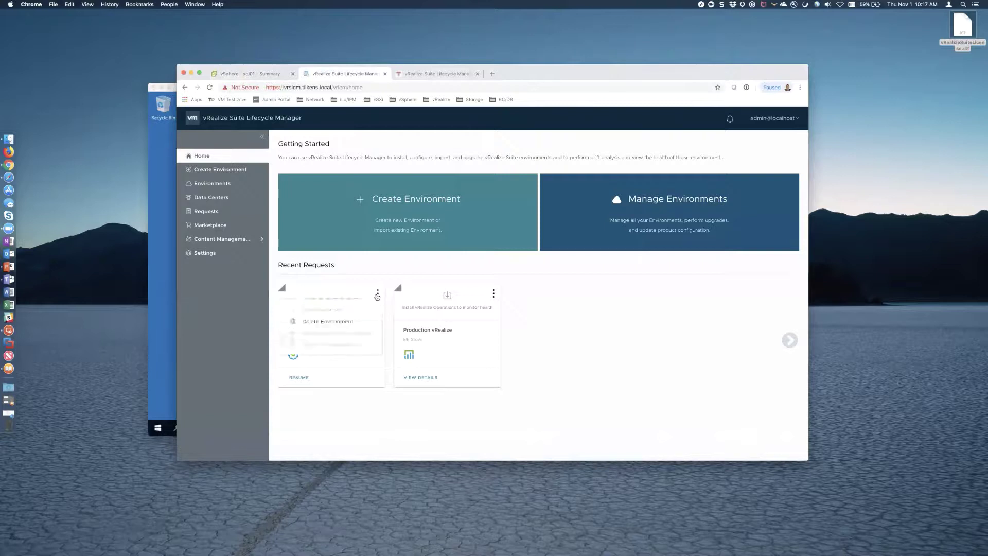
left_click(298, 378)
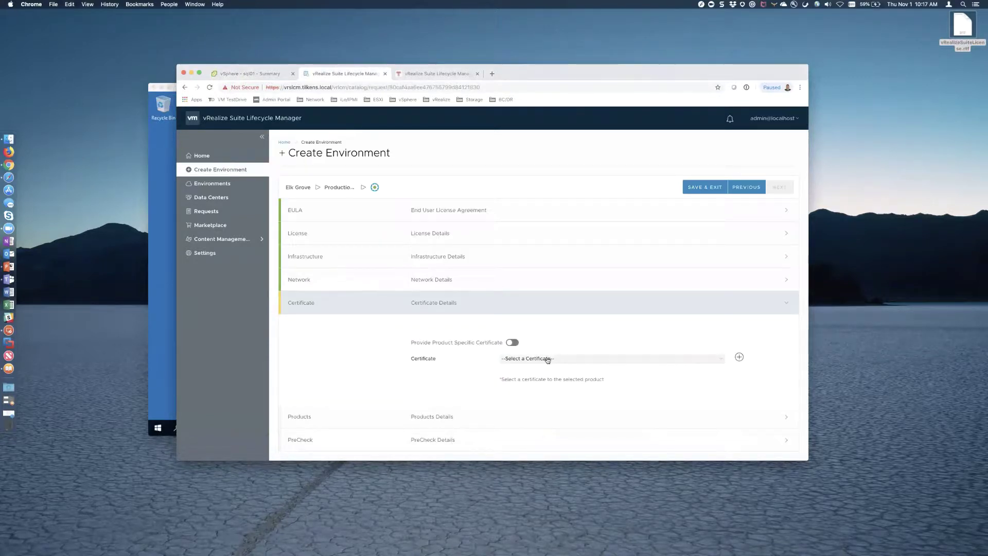
- Select the vrealize suite certificate and continue to Products Details
left_click(545, 359)
left_click(525, 379)
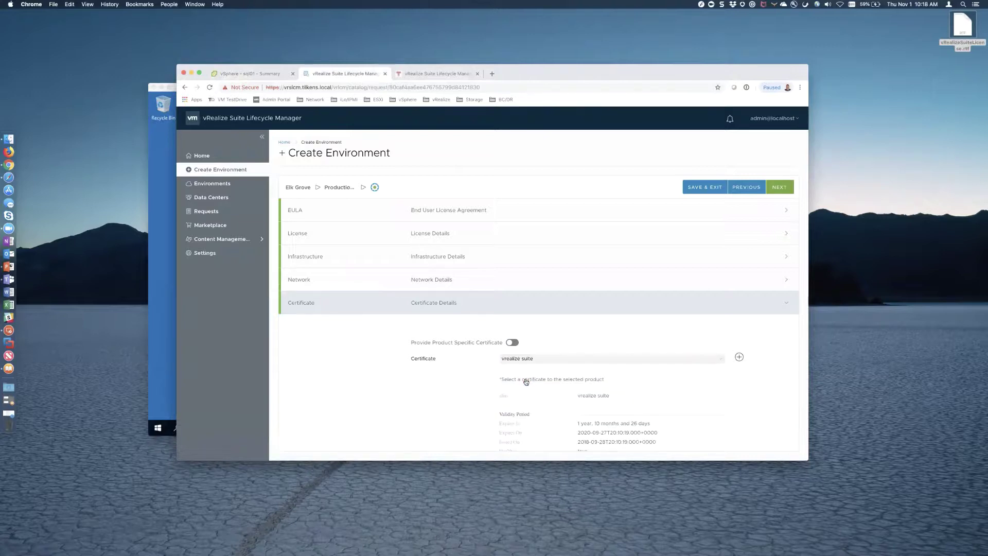
scroll(692, 396, "down", 5)
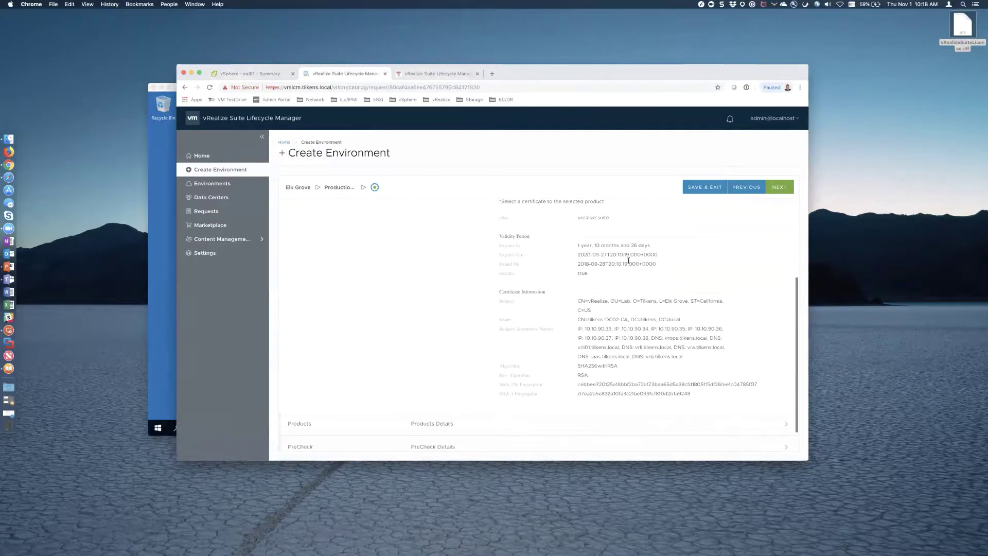
left_click(772, 190)
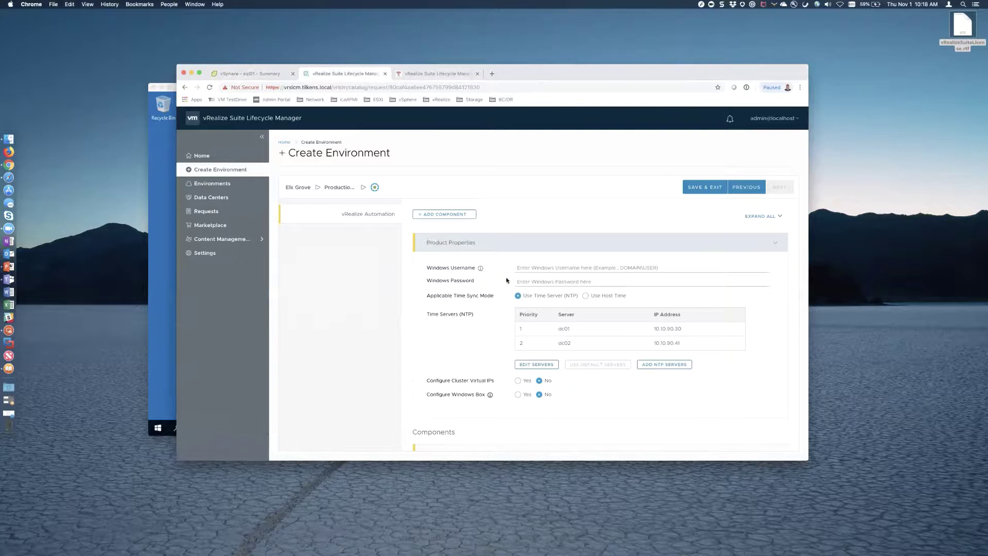
- Enter tilkens\vrasvc as the Windows username and type the service account's password
left_click(550, 268)
type("tilkens")
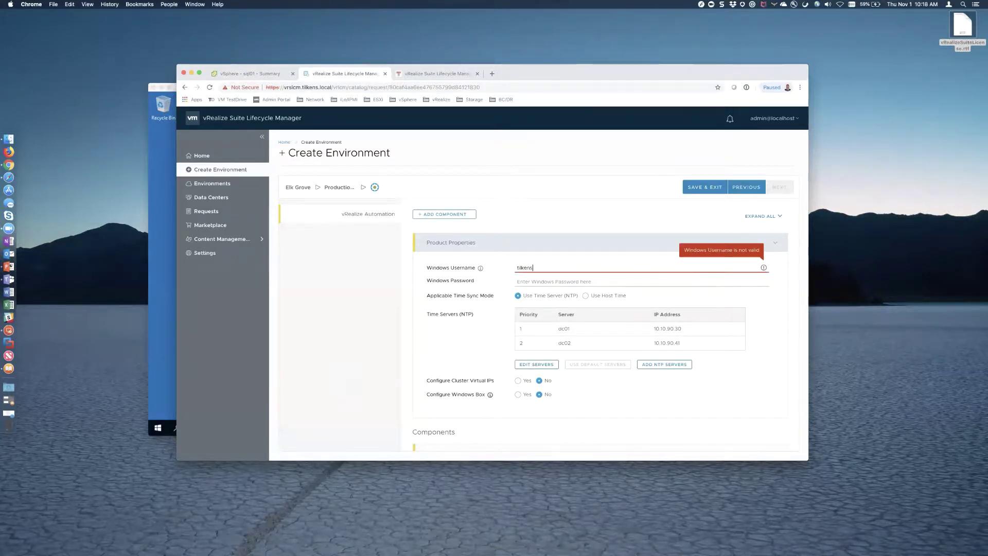
type("\\vr")
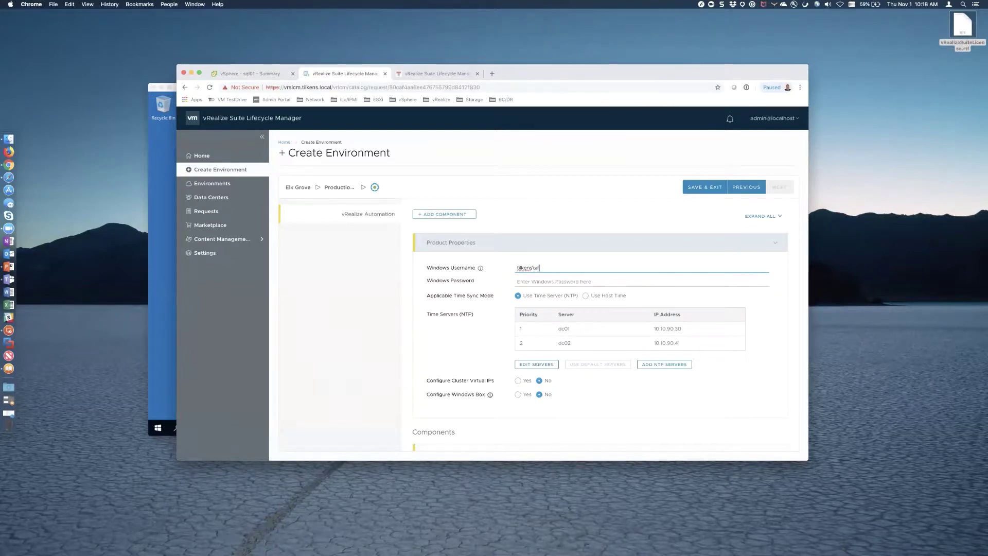
type("asvc")
key("Tab")
type("VMware1!")
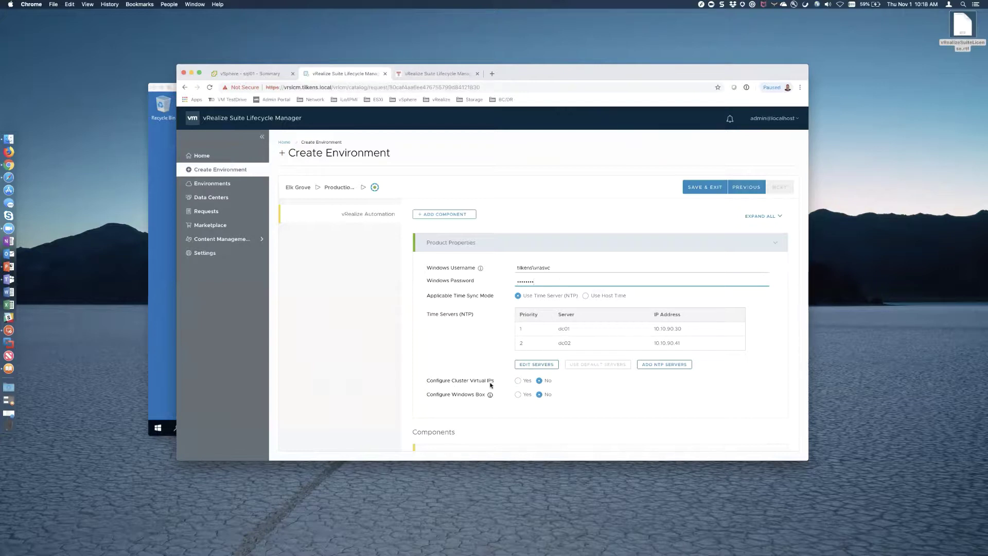
scroll(546, 407, "down", 2)
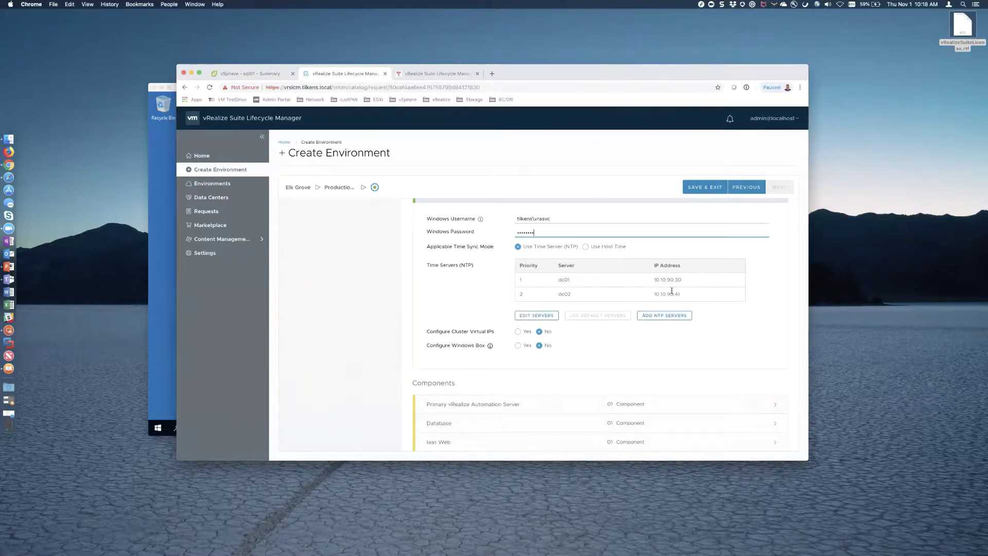
scroll(612, 337, "down", 4)
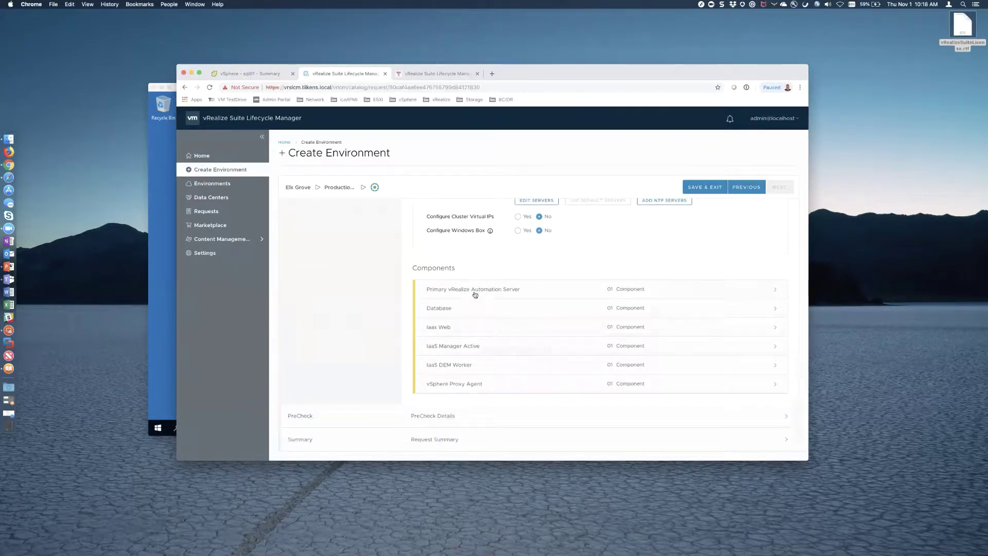
- Set the vRA server to VM name vra, hostname vra.tilkens.local, IP 10.10.90.36
left_click(474, 294)
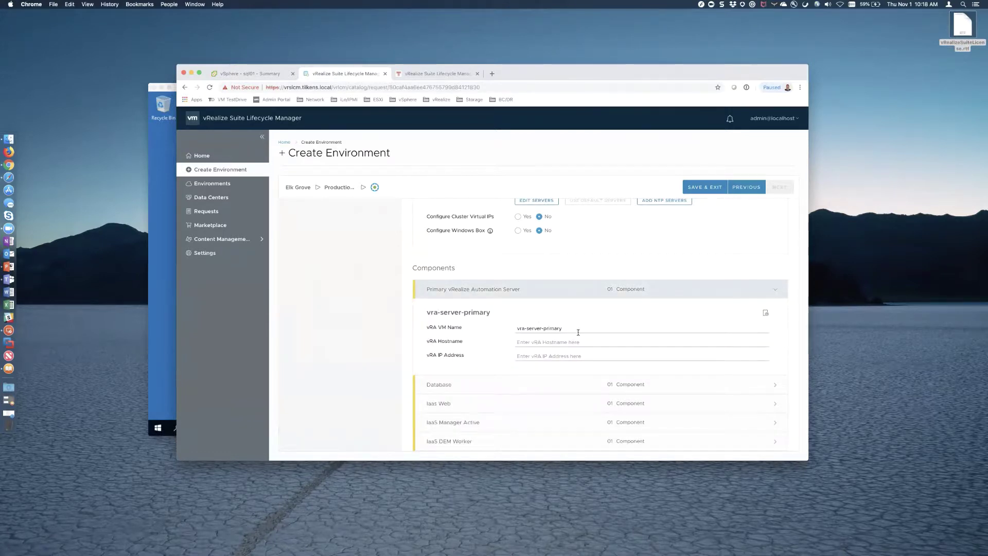
left_click_drag(571, 328, 526, 330)
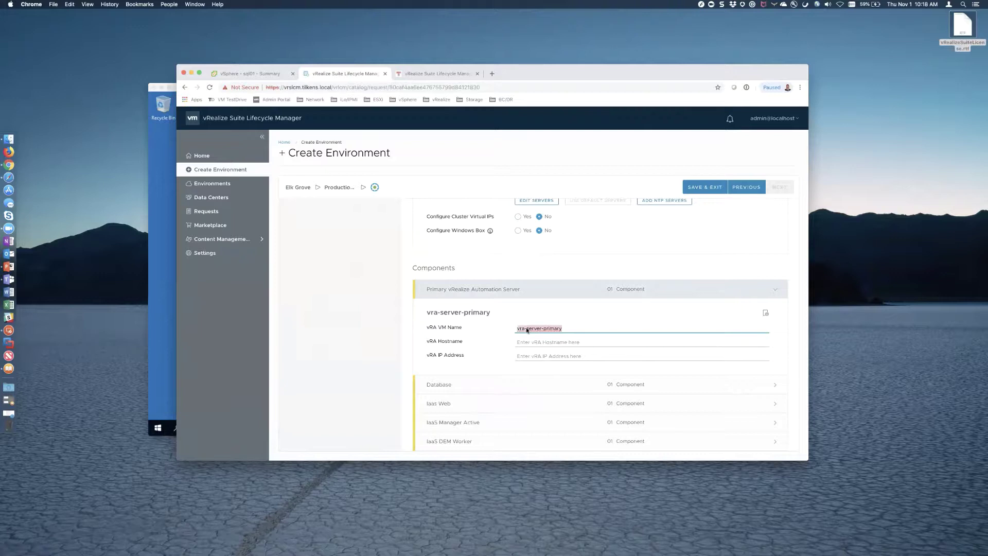
type("vra")
left_click(519, 342)
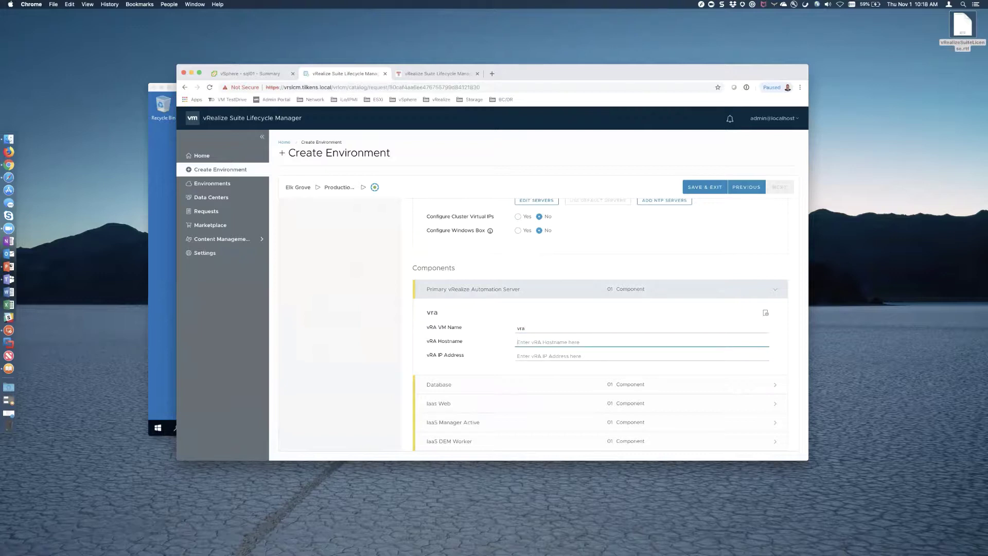
type("vra.tilkens.local")
key("Tab")
type("10.10.")
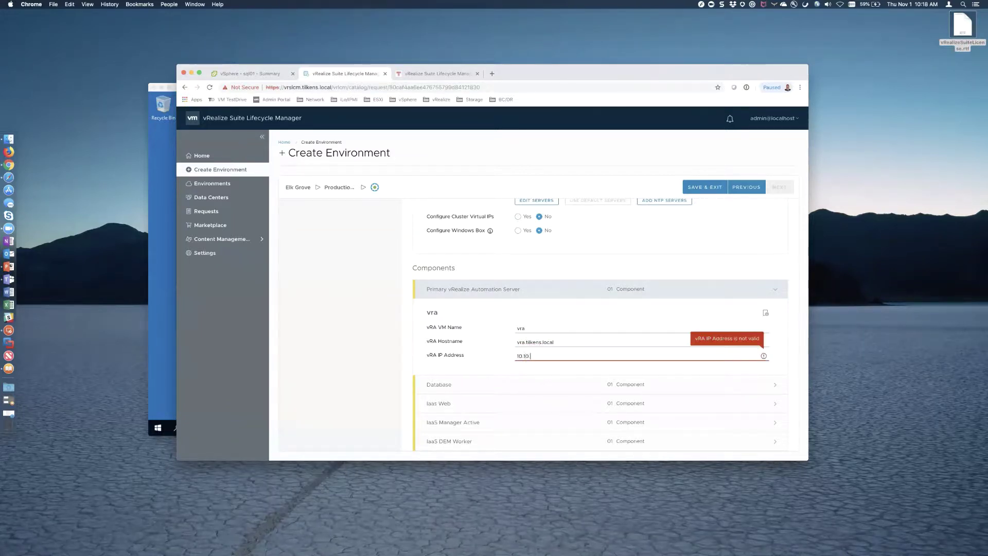
type("90.36")
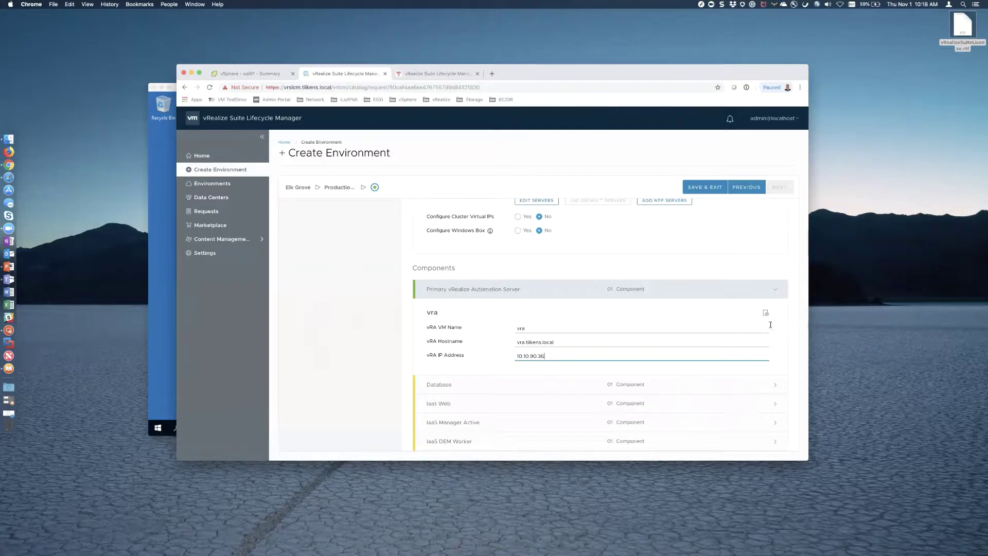
- Give the Database component hostname sql01.tilkens.local and IP 10.10.90.49
left_click(591, 387)
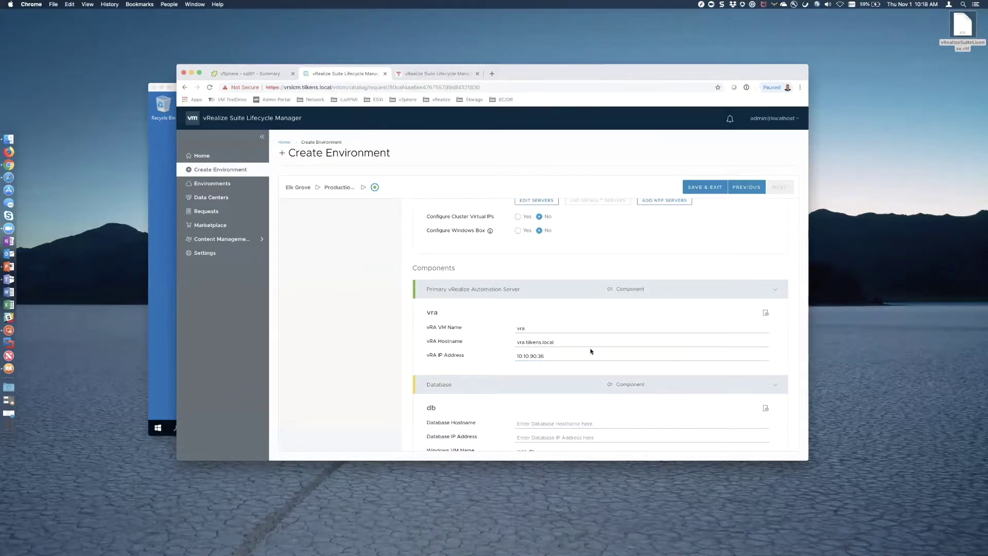
scroll(590, 348, "down", 2)
scroll(543, 284, "down", 3)
left_click(543, 285)
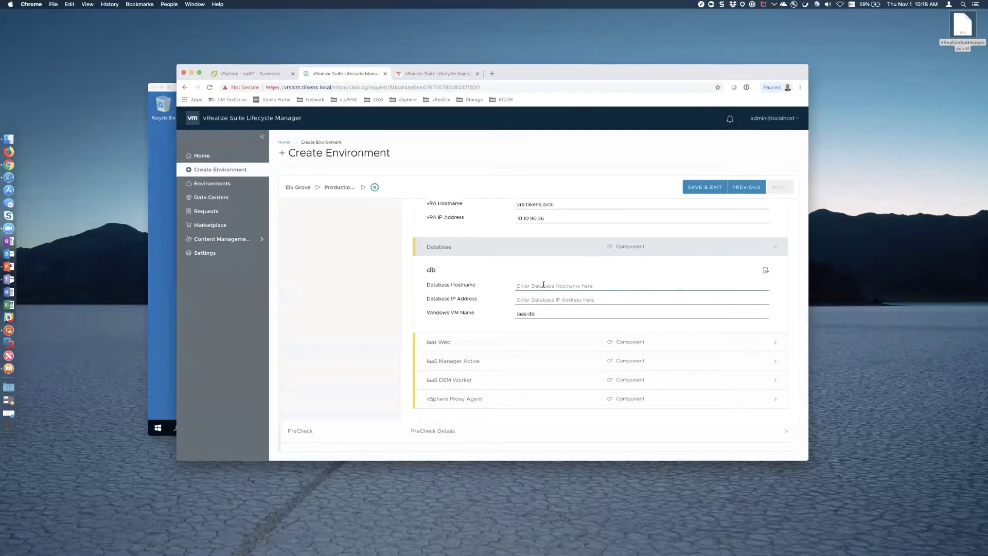
type("sql01.tilkens.local")
key("Tab")
type("1")
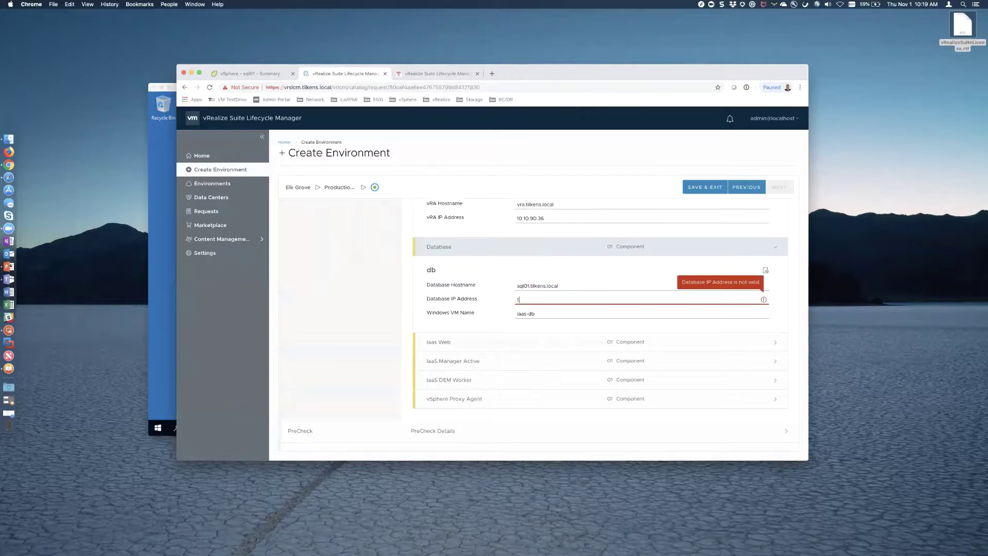
type("0.10.90.49")
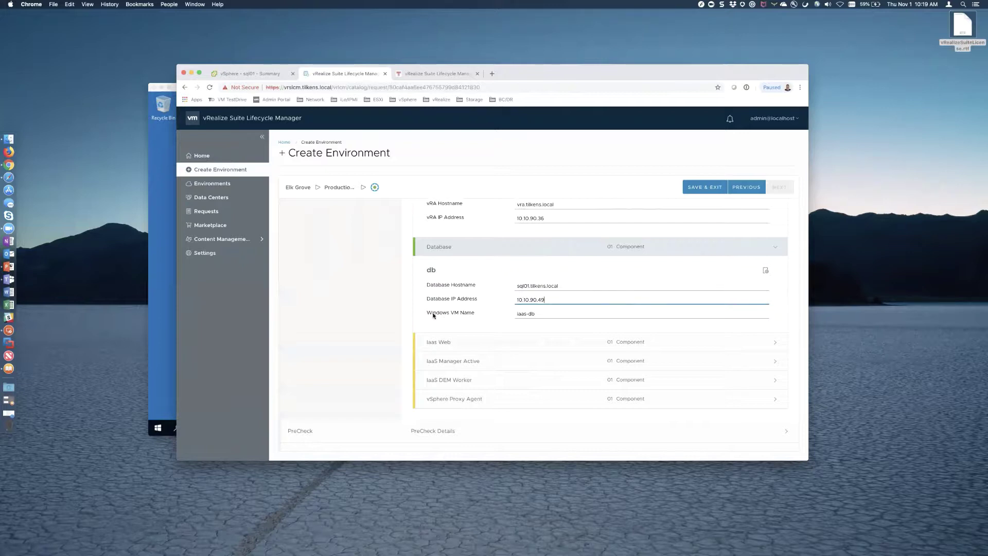
- Replace the database VM name iaas-db with sql01, as confirmed in vSphere
left_click(545, 316)
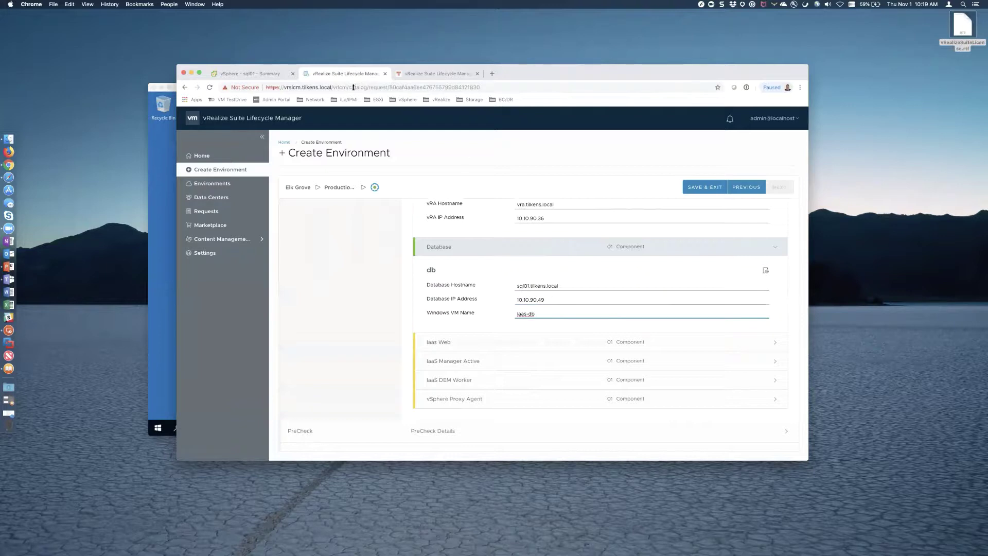
left_click(251, 75)
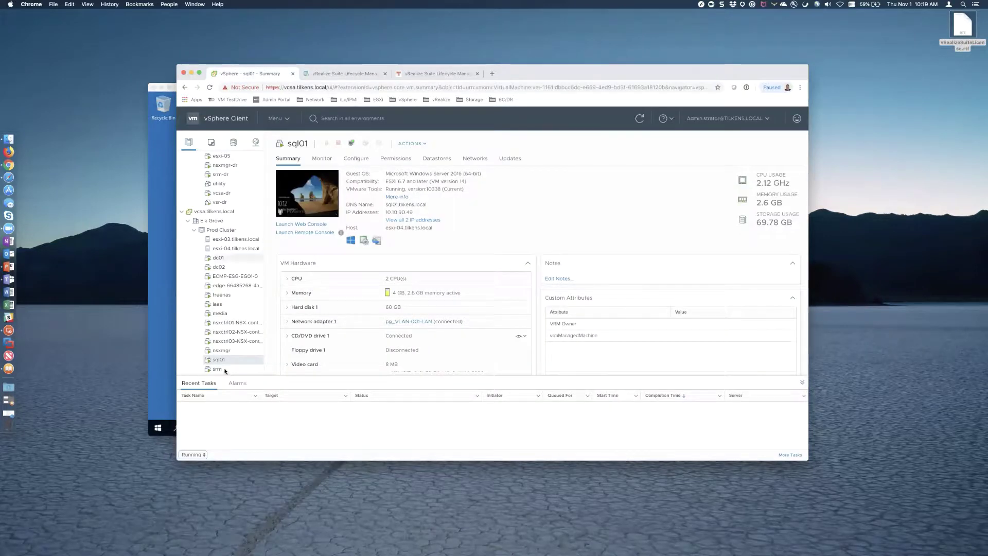
left_click(339, 74)
left_click_drag(540, 314, 508, 313)
type("sq")
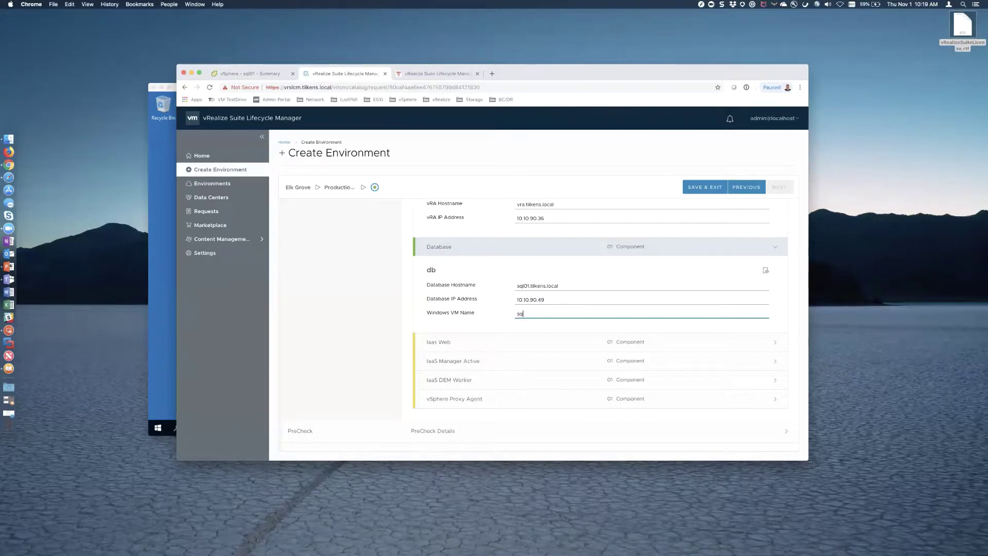
type("l01")
left_click(712, 344)
scroll(636, 359, "down", 2)
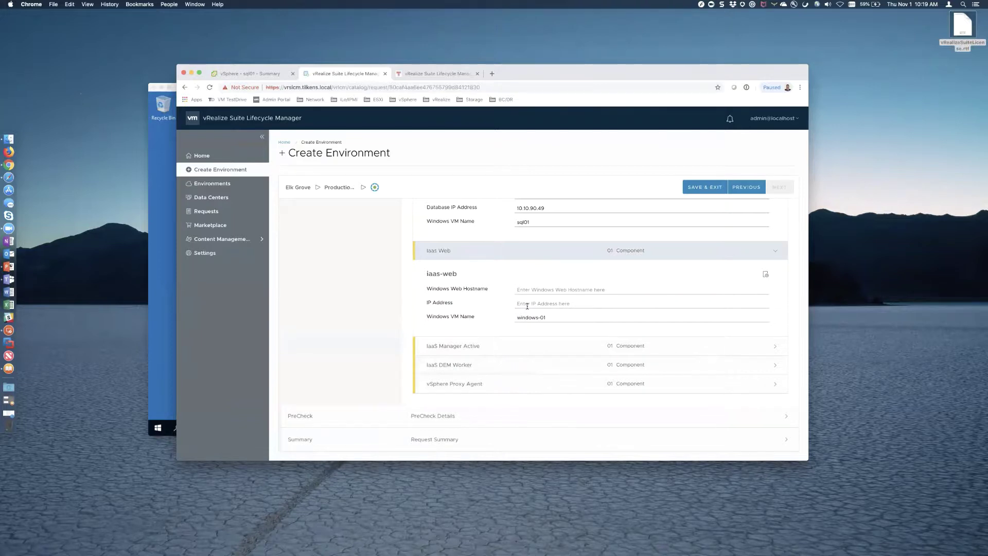
- Set IaaS Web to hostname iaas.tilkens.local, IP 10.10.90.37, VM name iaas
scroll(527, 306, "up", 2)
left_click(553, 299)
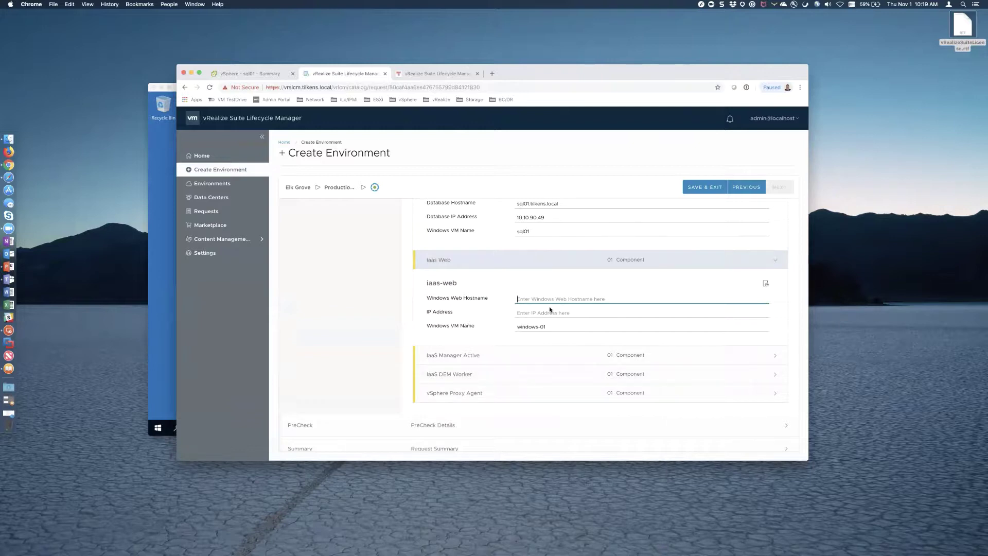
type("iaas.tilkens.local")
key("ctrl+a")
key("super+c")
key("Tab")
type("10.1")
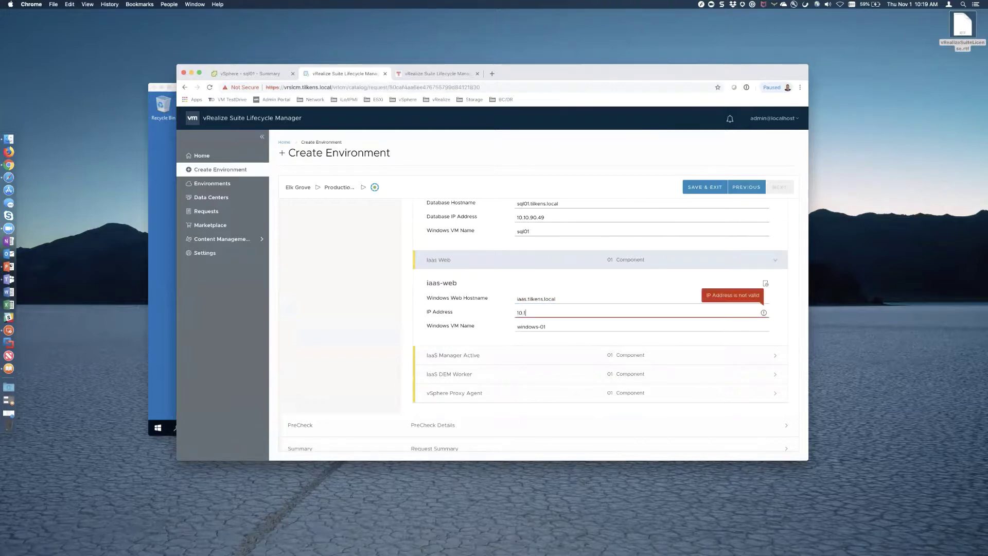
type("0.90.37")
key("Tab")
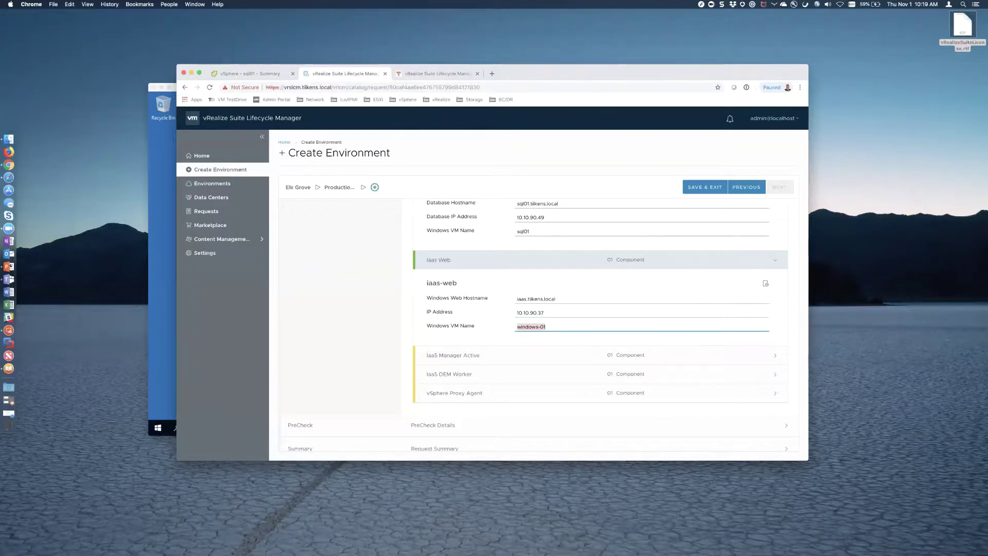
type("iaas")
left_click(250, 73)
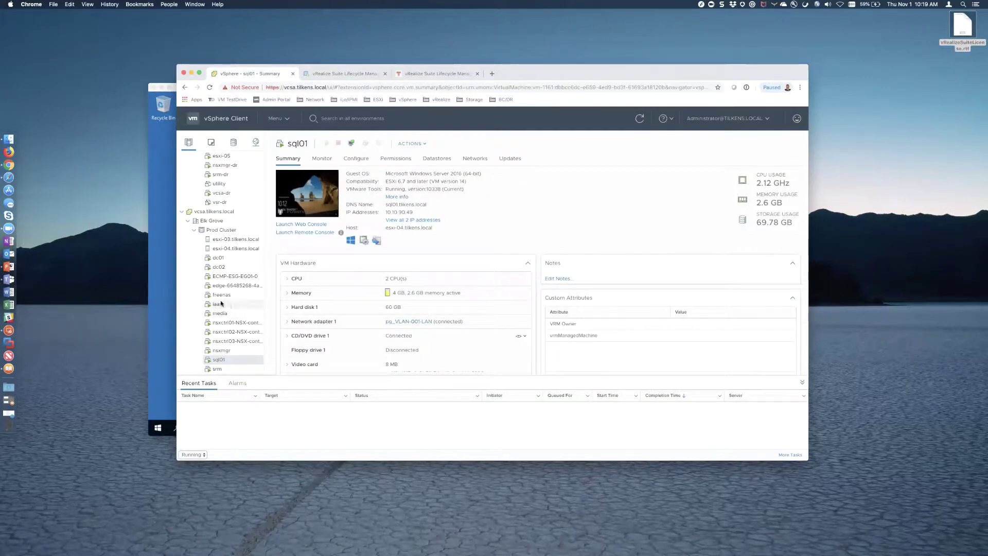
left_click(345, 74)
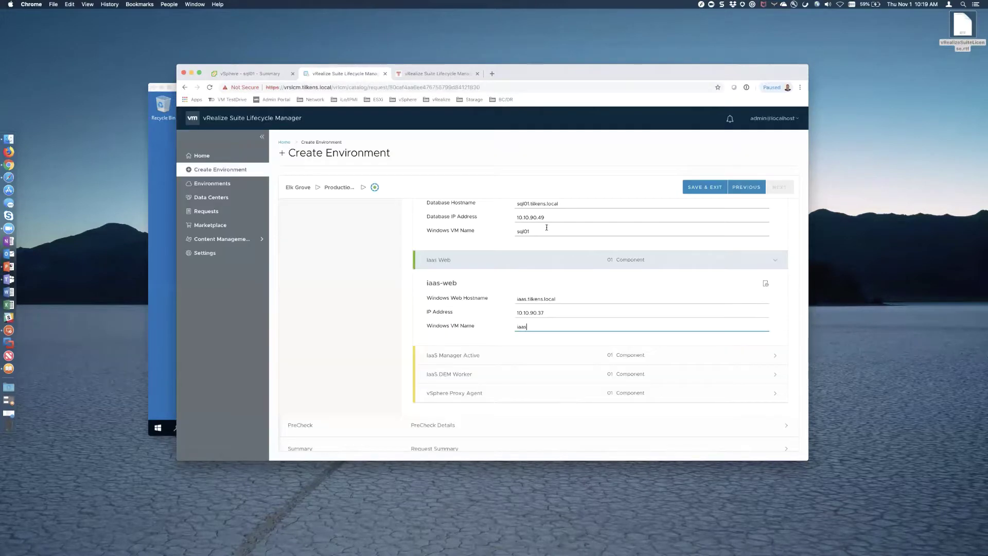
- Give IaaS Manager Active hostname iaas.tilkens.local, IP 10.10.90.37 and VM name iaas
left_click(672, 360)
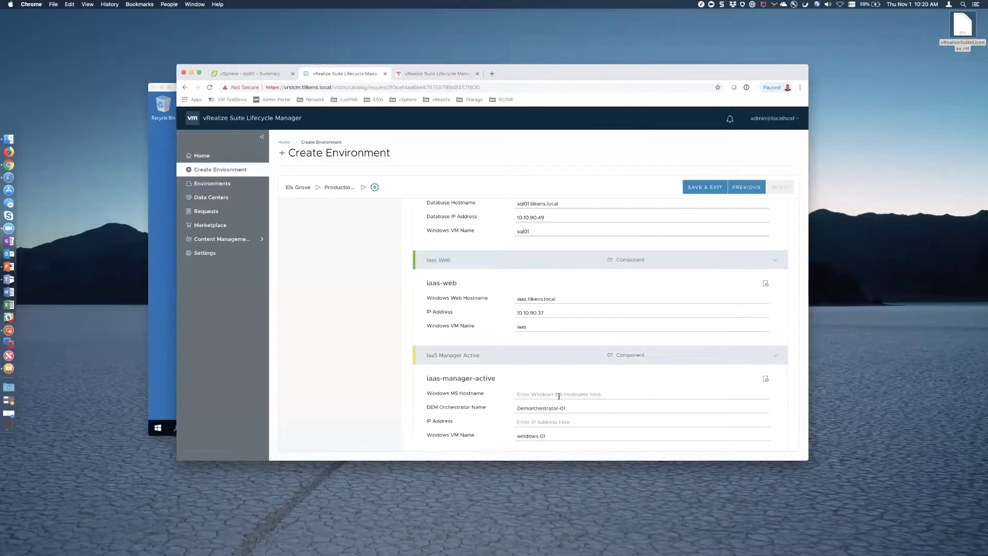
left_click(558, 394)
key("super+v")
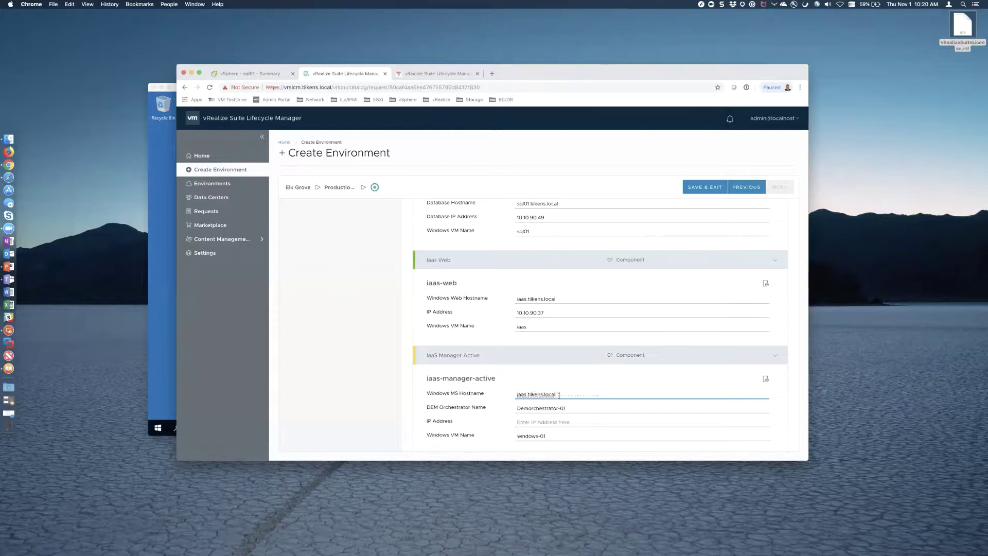
key("Tab")
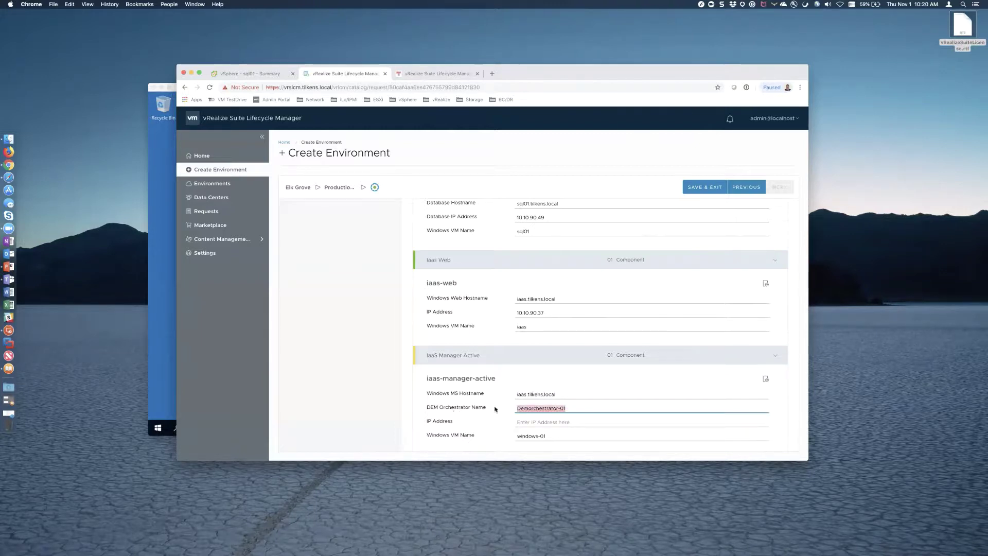
scroll(495, 409, "down", 2)
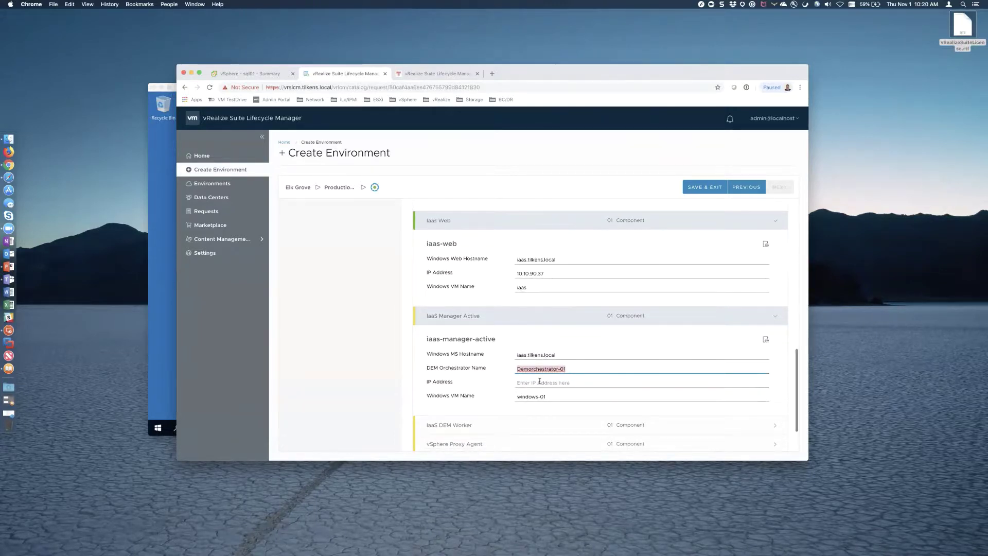
left_click(539, 381)
type("10.10.90.")
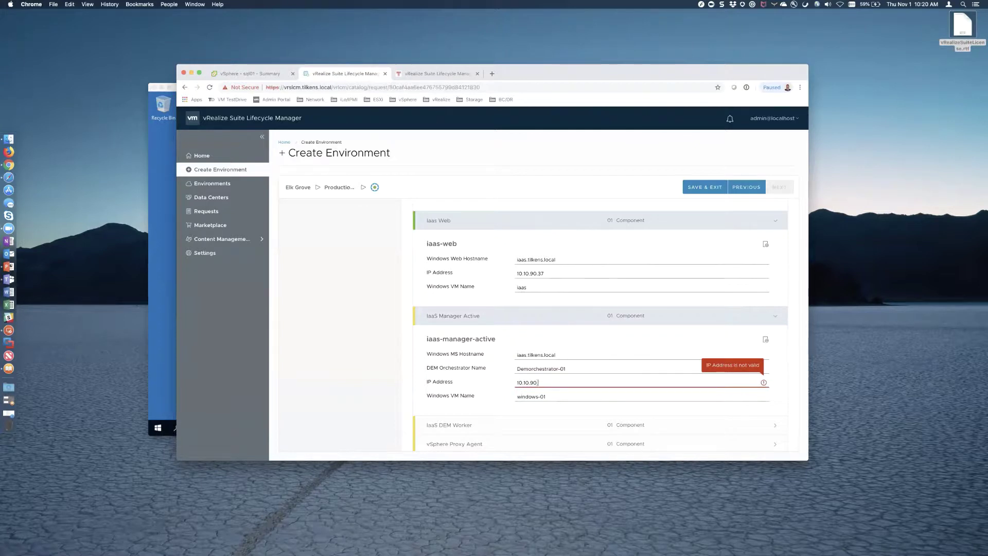
type("37")
key("Tab")
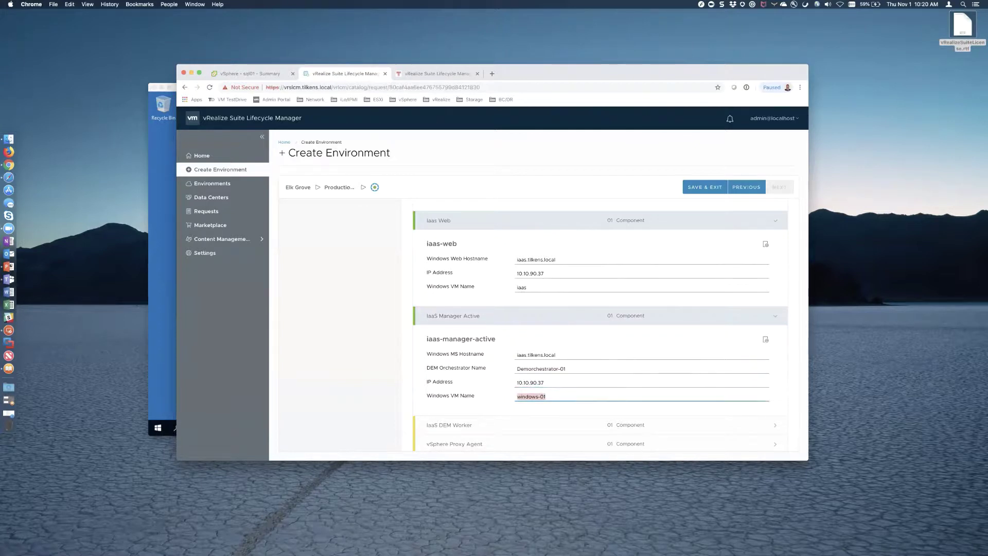
type("ias")
left_click(617, 425)
scroll(618, 427, "down", 5)
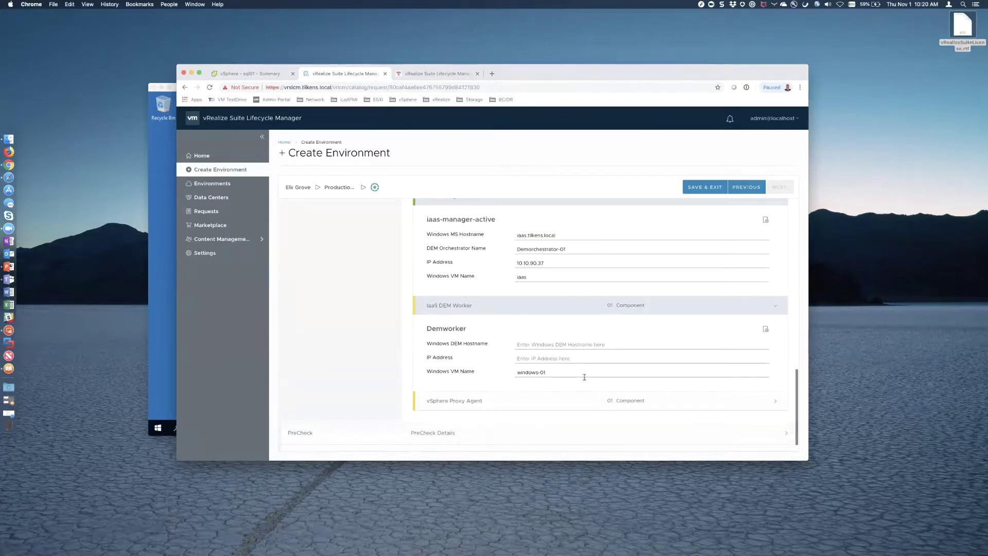
- Set the DEM Worker to hostname iaas.tilkens.local, IP 10.10.90.37, VM name iaas
left_click(559, 344)
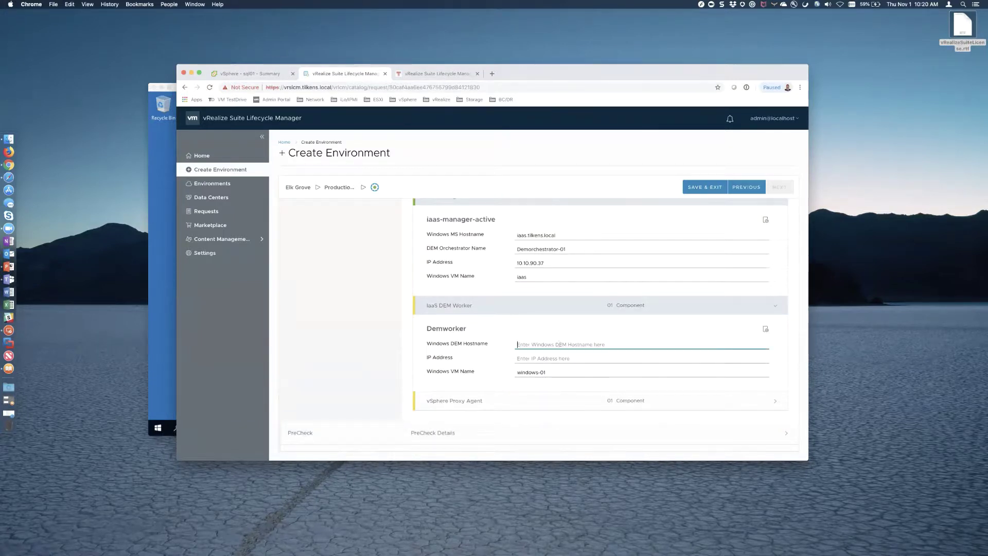
type("iaas.tilkens.local")
key("Tab")
type("1")
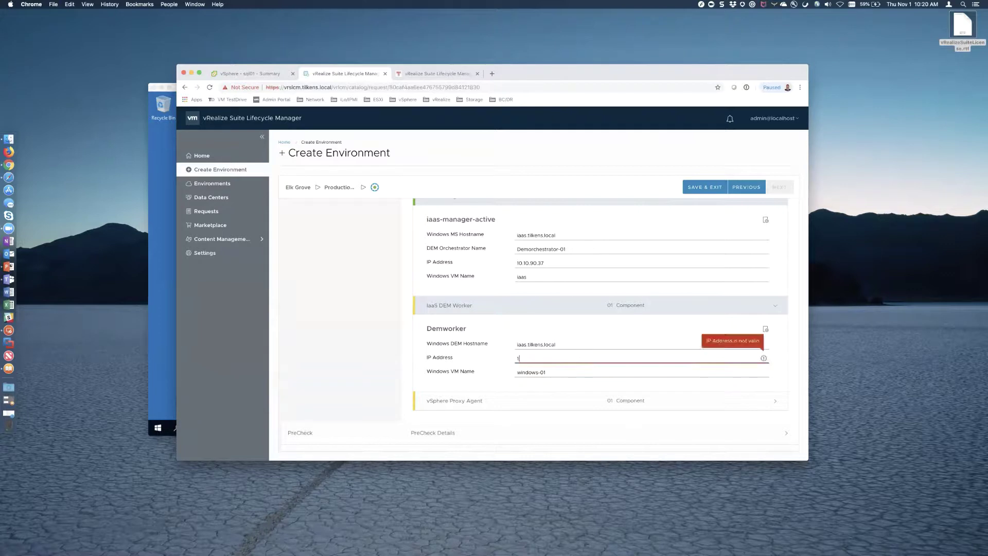
type("0.10.90.3")
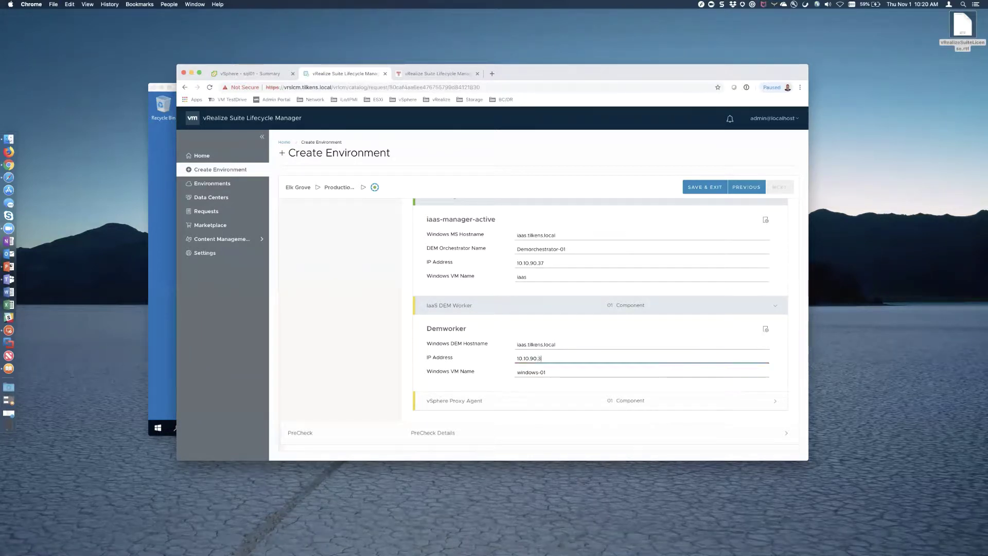
type("7")
key("Tab")
type("iaa")
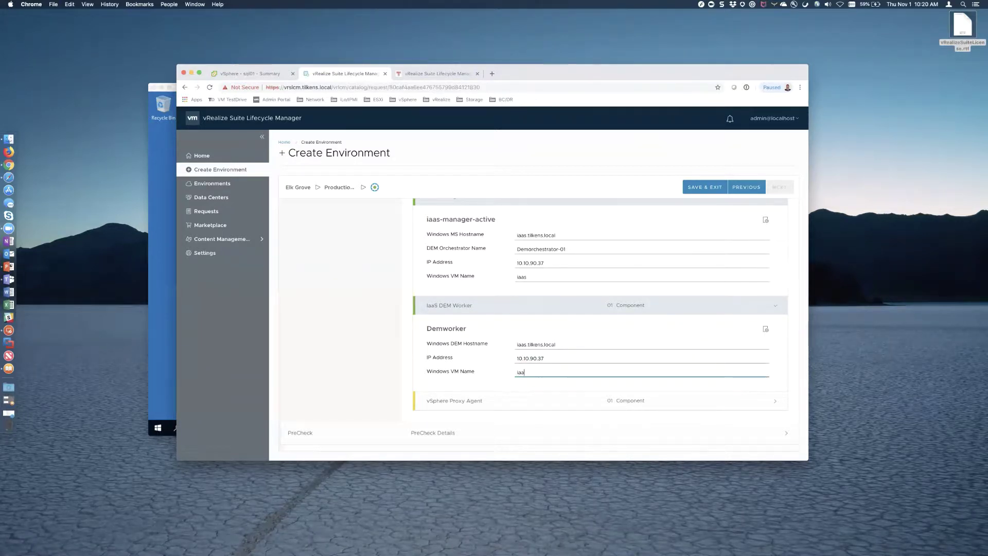
type("s")
scroll(540, 383, "down", 1)
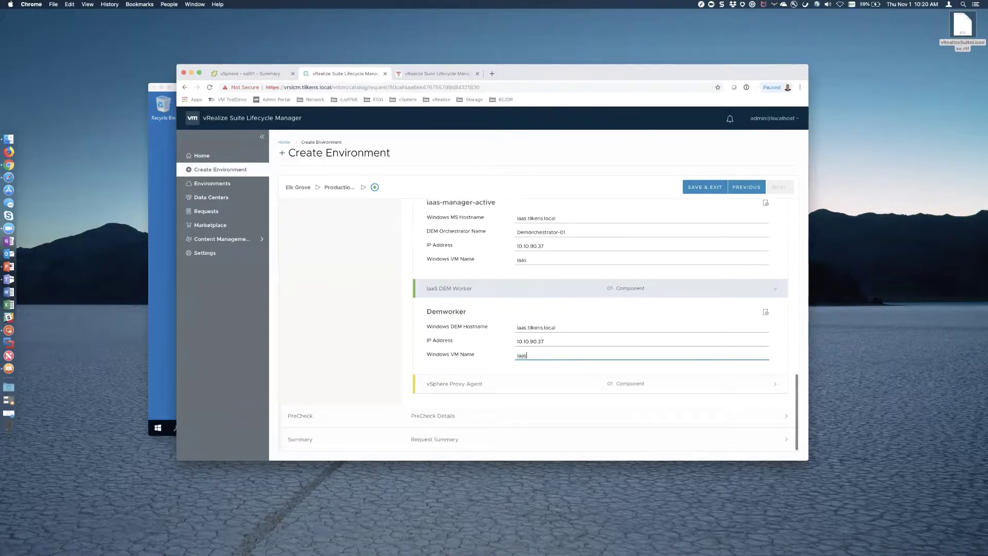
- Give the vSphere Proxy Agent hostname iaas.tilkens.local and IP 10.10.90.37
left_click(541, 384)
scroll(544, 385, "down", 3)
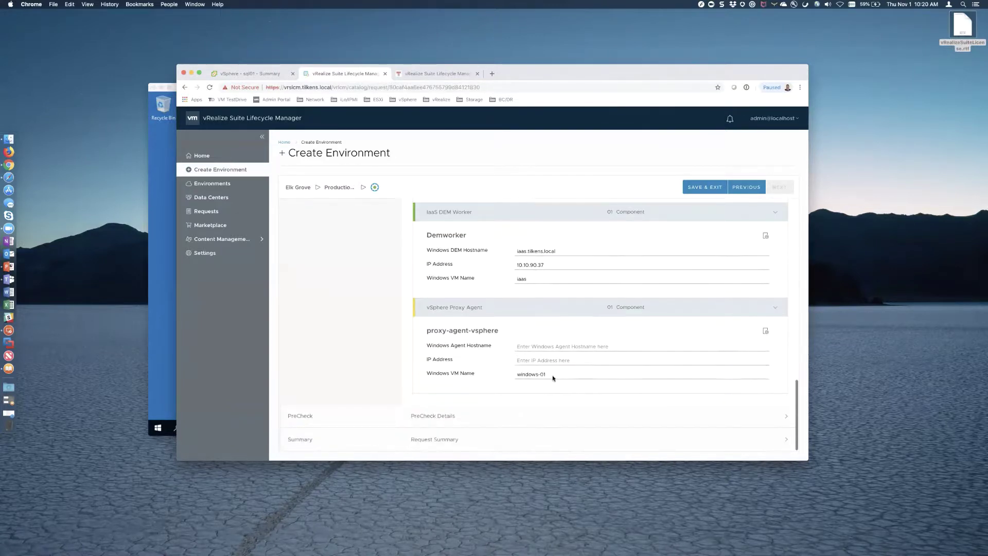
left_click(536, 345)
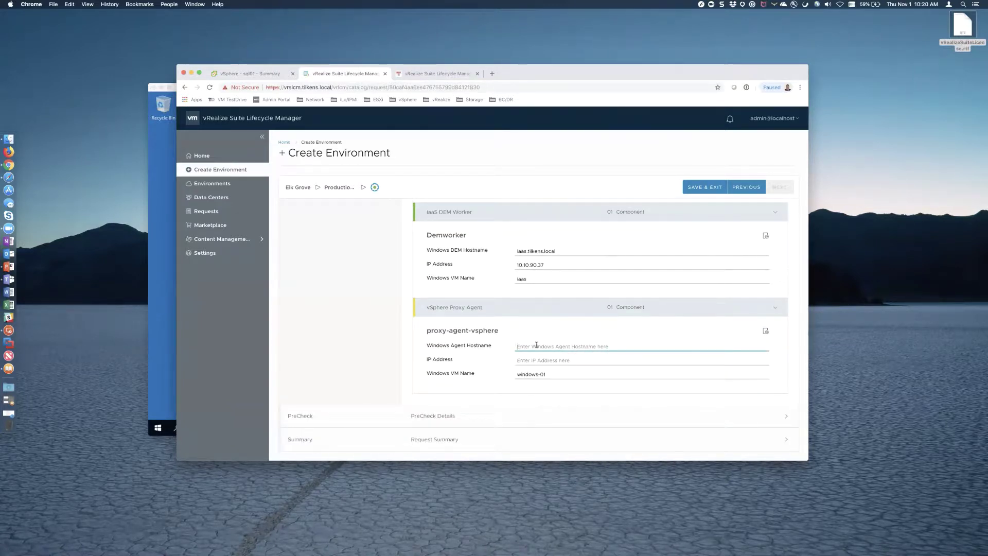
type("i")
key("BackSpace")
type("iaas.tilkens.local")
left_click(535, 360)
type("10.10")
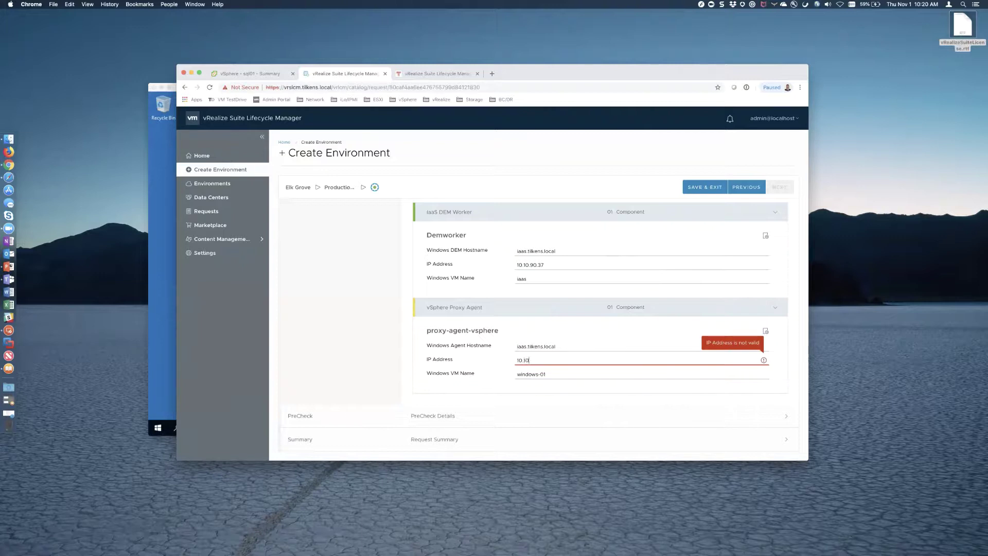
type(".90.37")
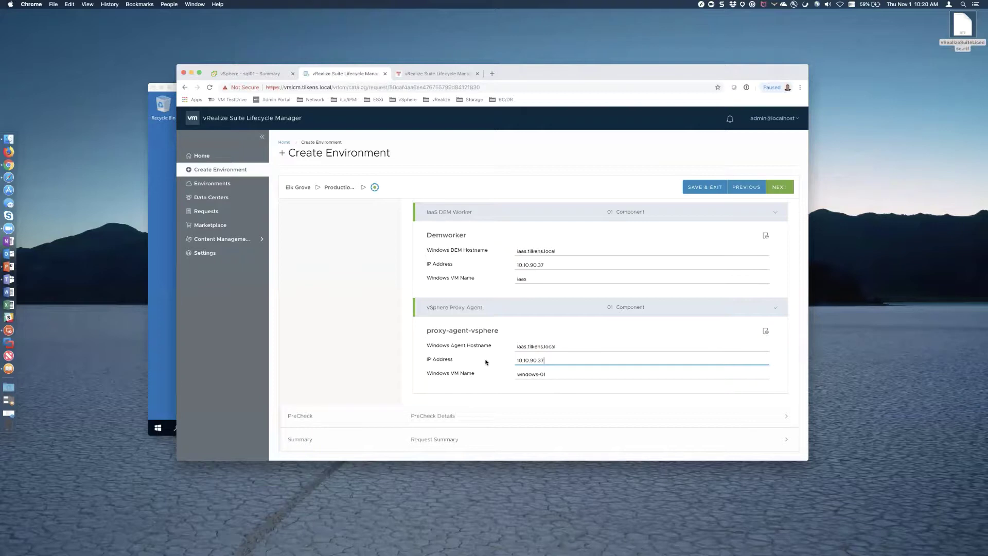
- Change the vSphere Proxy Agent VM name from windows-01 to iaas and advance to PreCheck
key("Tab")
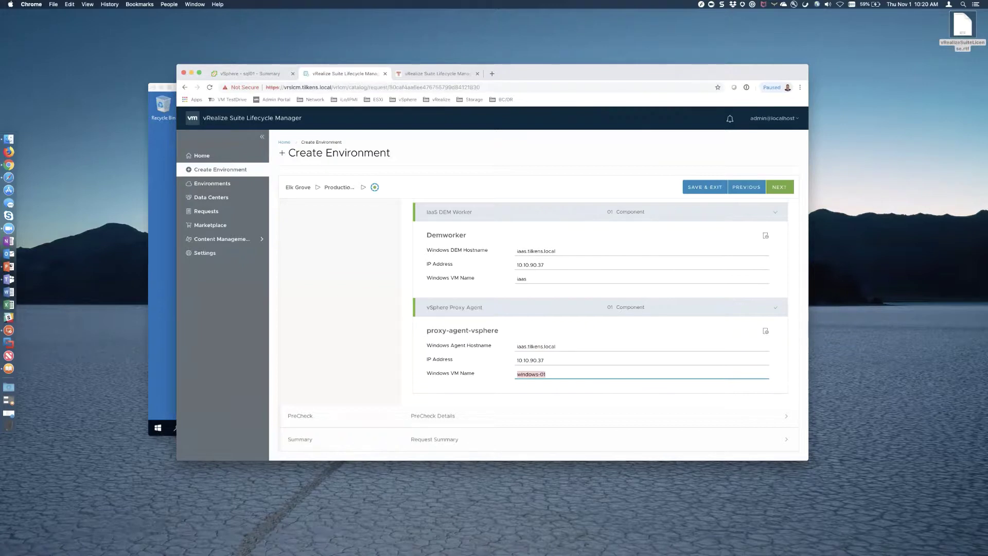
type("iaas")
left_click(779, 187)
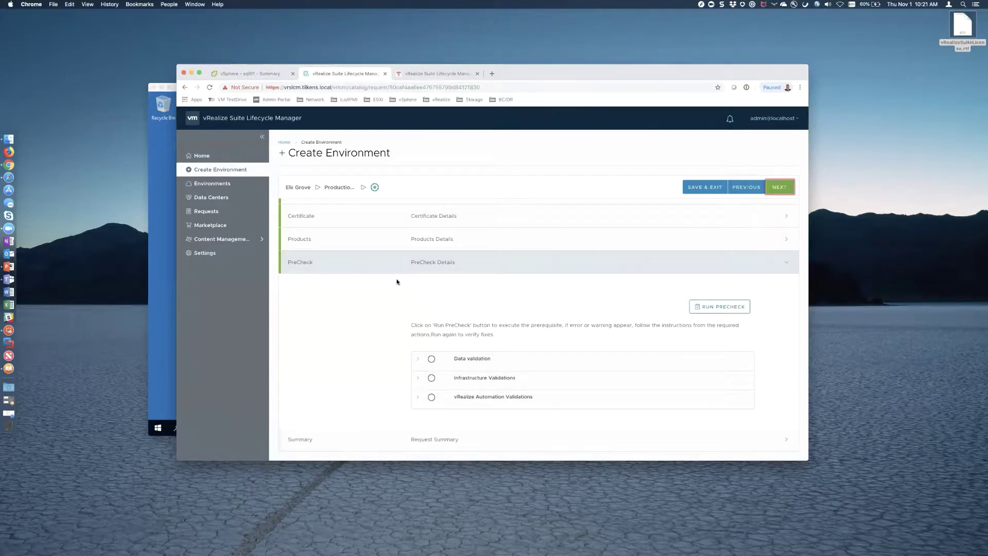
- Connect to the IAAS saved desktop and accept its certificate warning
left_click(251, 73)
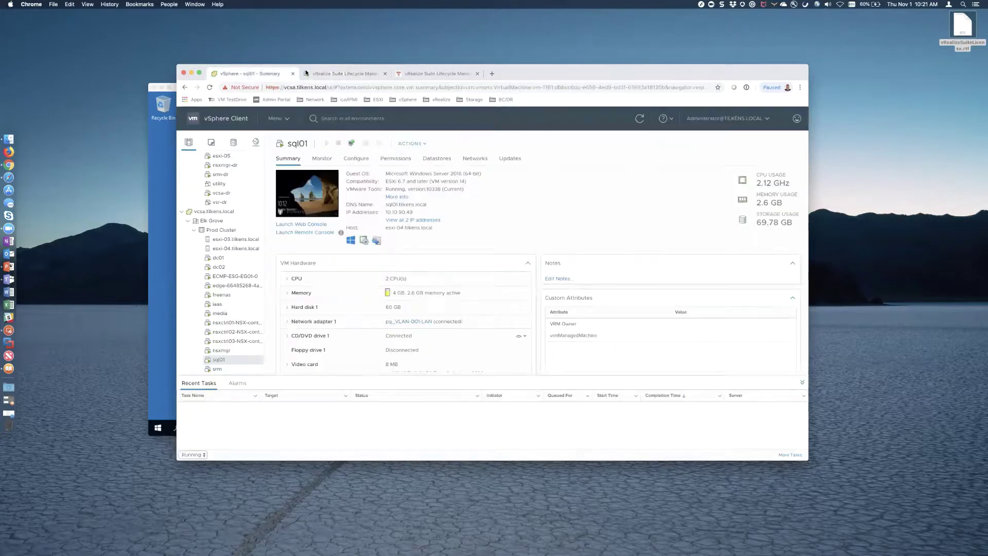
left_click(344, 74)
left_click(165, 233)
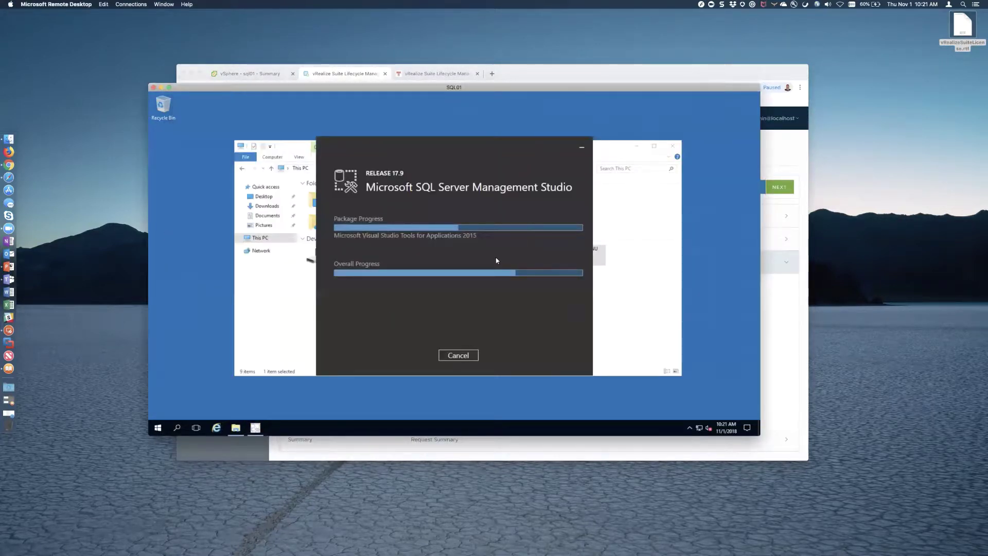
left_click(699, 5)
left_click(626, 117)
double_click(626, 118)
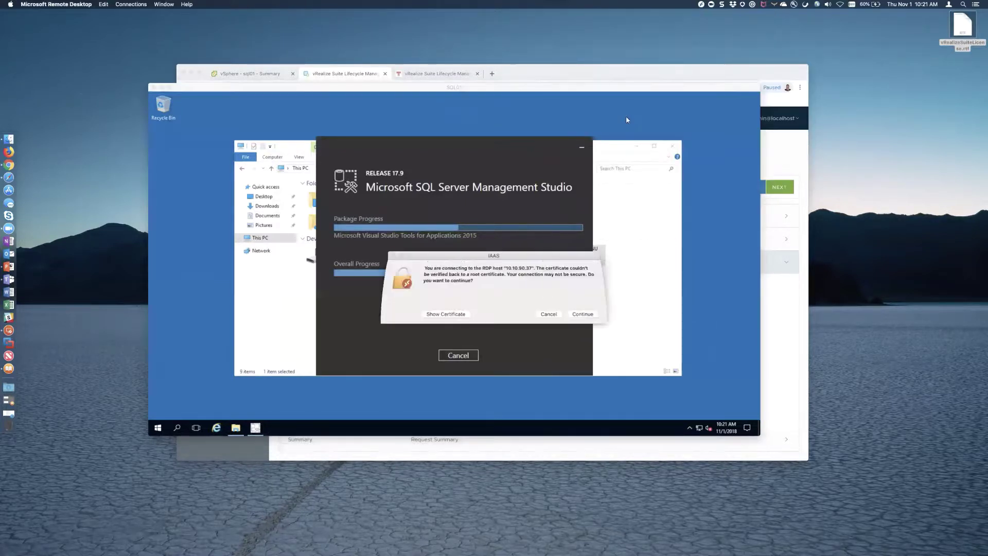
left_click(583, 315)
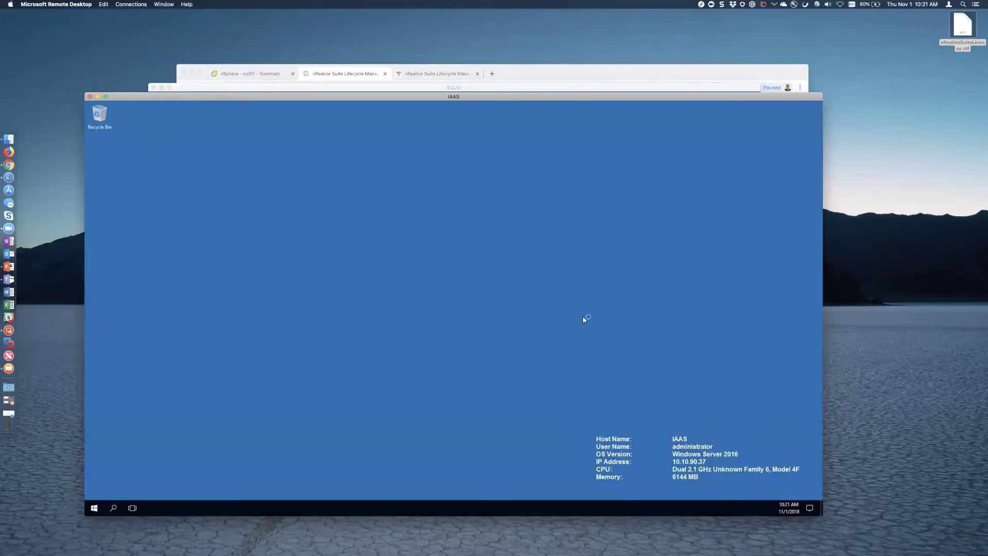
- Launch Component Services on IAAS and expand the tree down to My Computer
left_click(95, 507)
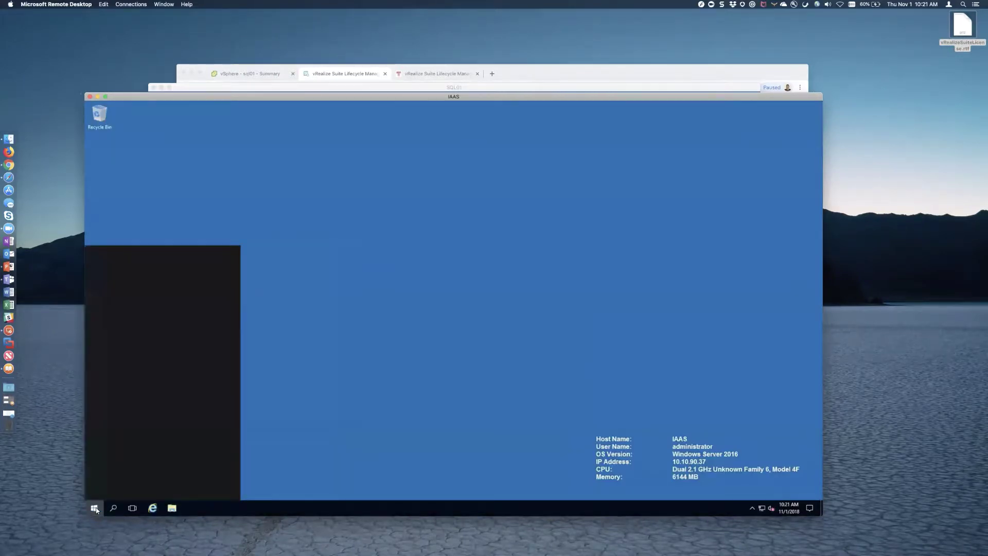
type("compon")
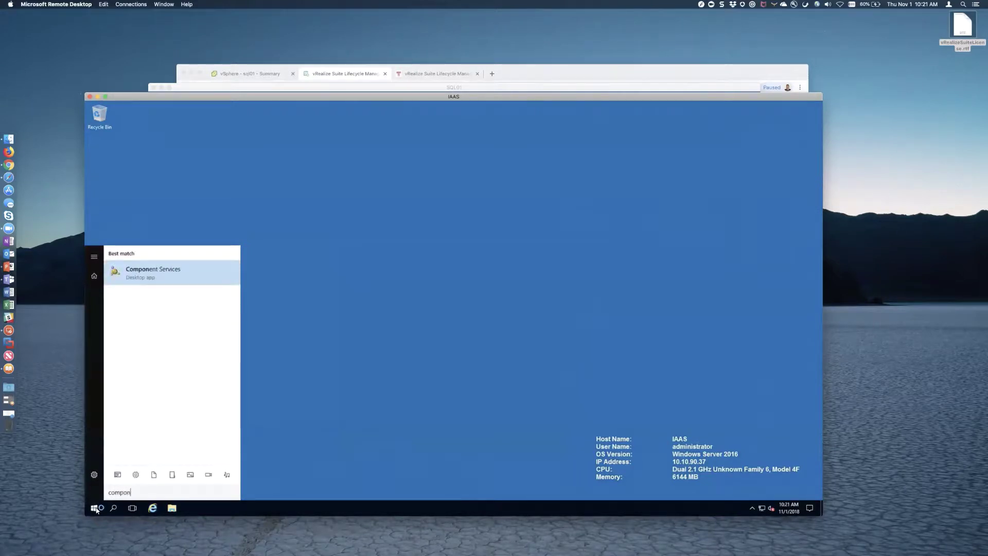
key("Return")
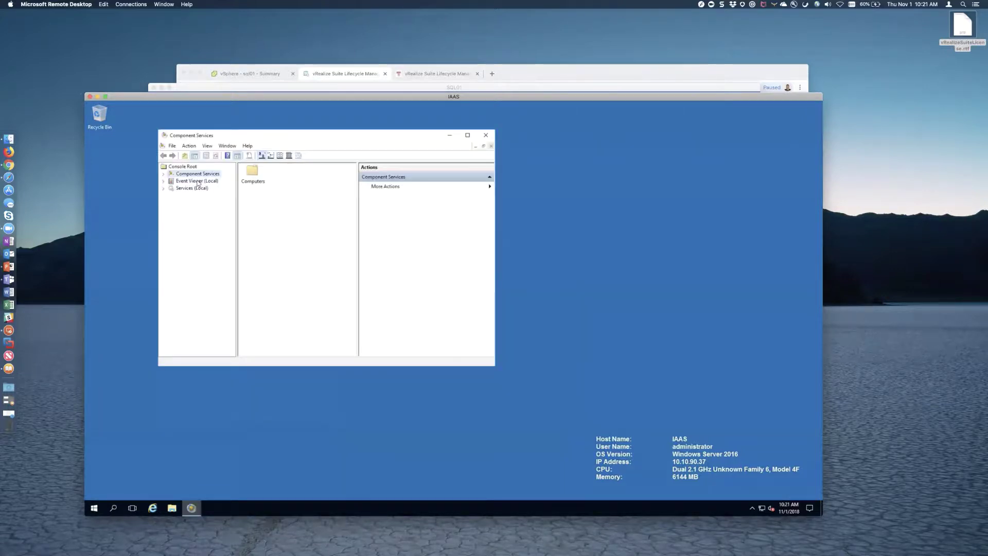
left_click(163, 174)
left_click(170, 181)
left_click(178, 188)
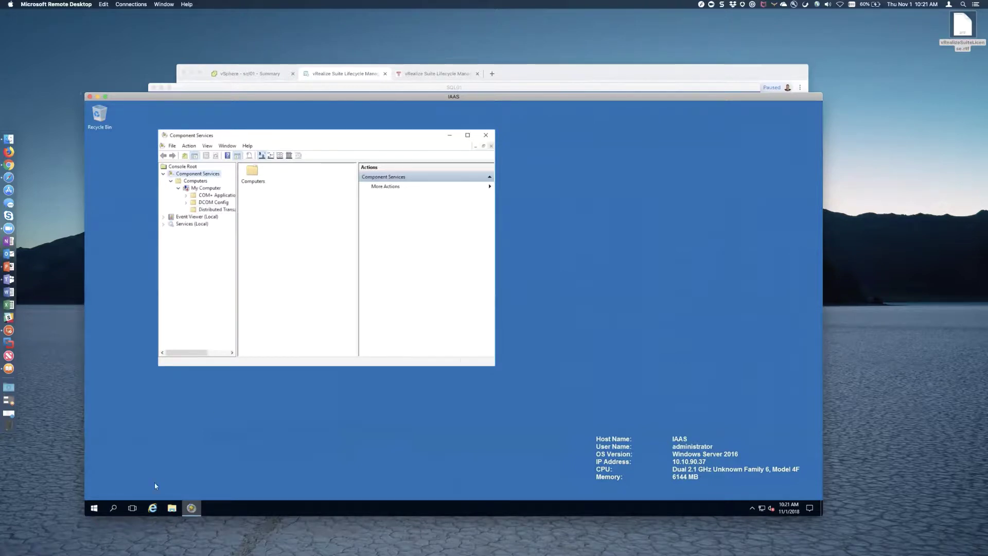
- Run msdtc -install from an administrator Command Prompt, then exit it
left_click(95, 508)
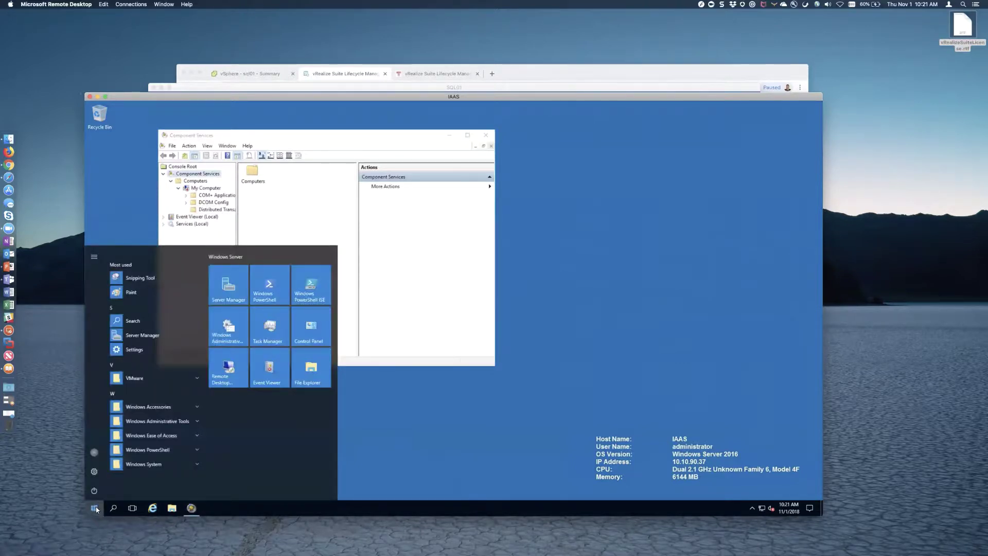
type("cmd")
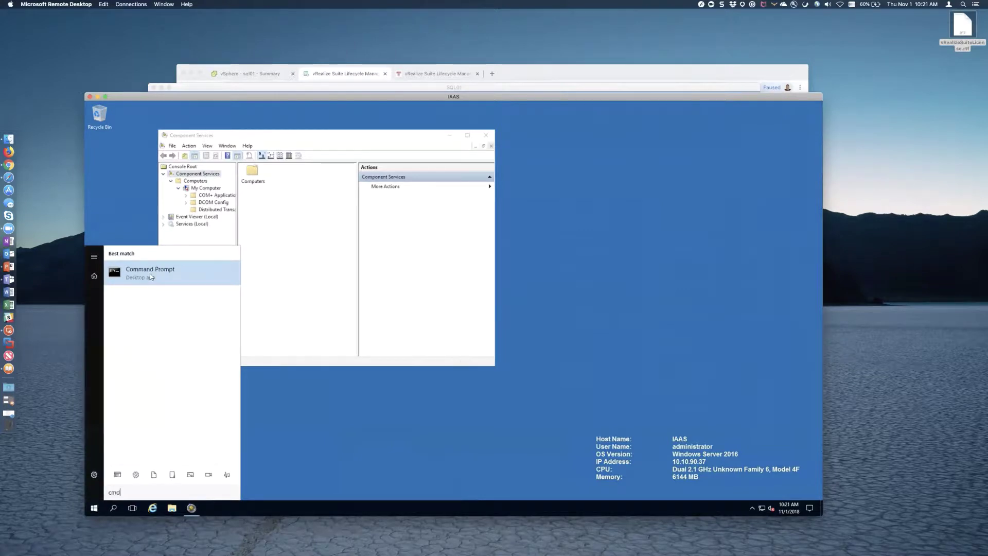
right_click(164, 277)
left_click(175, 282)
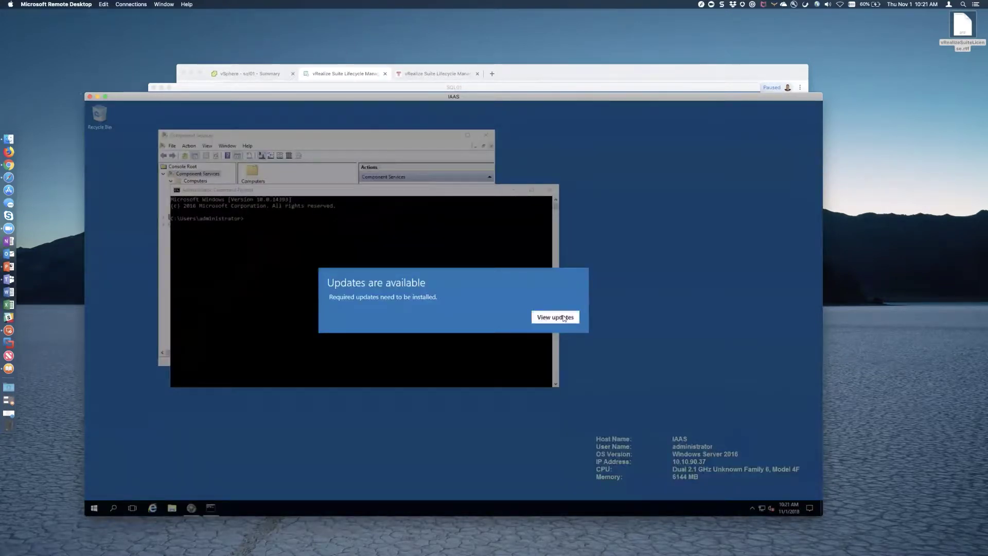
left_click(563, 317)
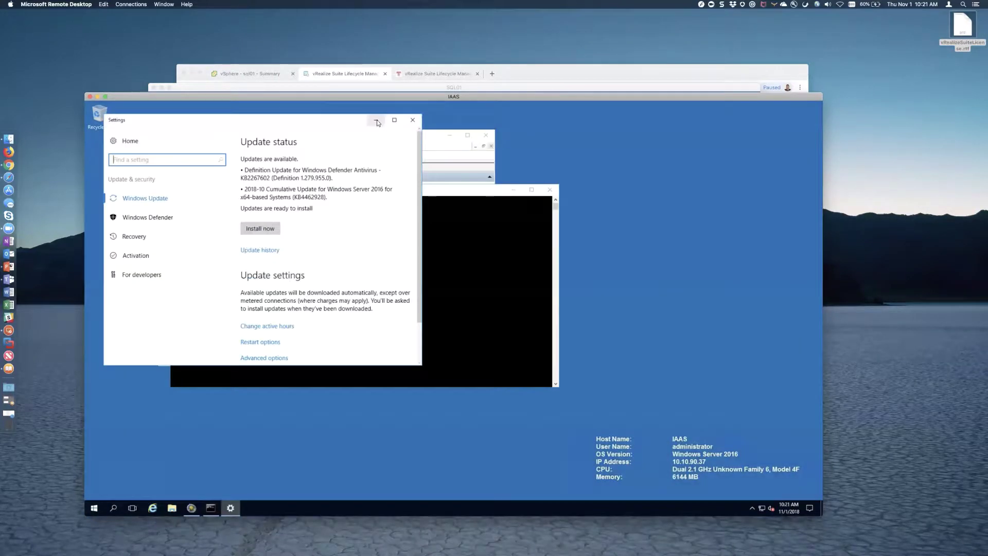
left_click(419, 121)
left_click(319, 231)
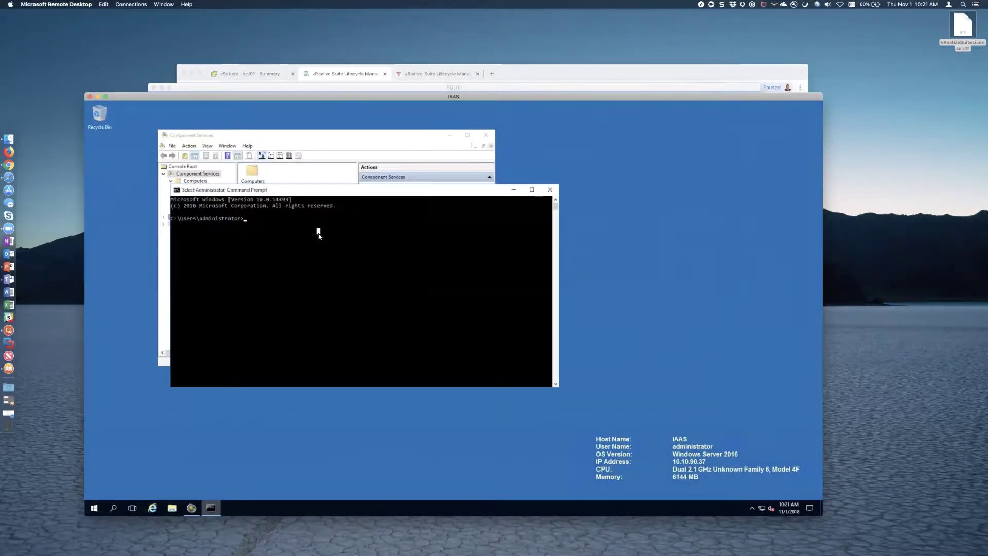
type("msdtc -install")
key("Return")
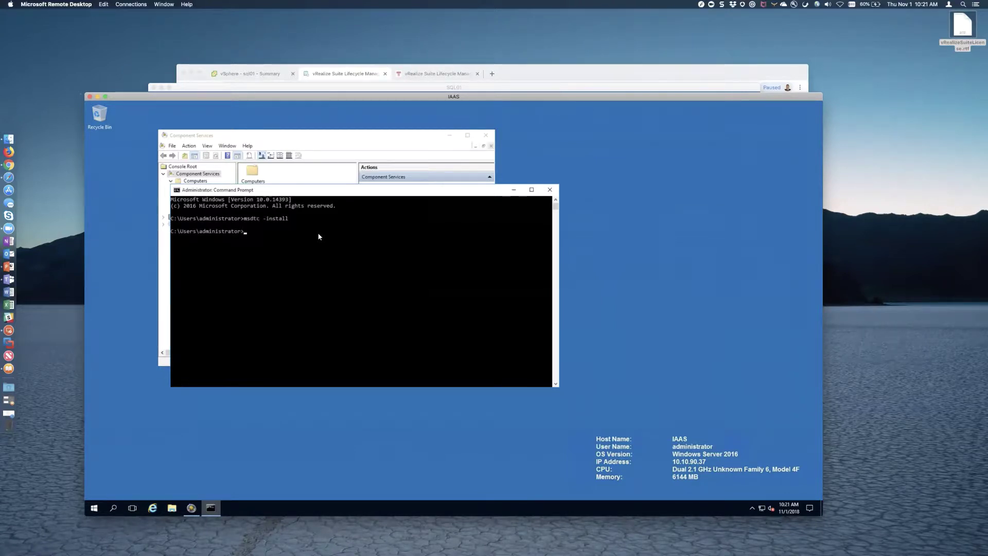
type("exit")
key("Return")
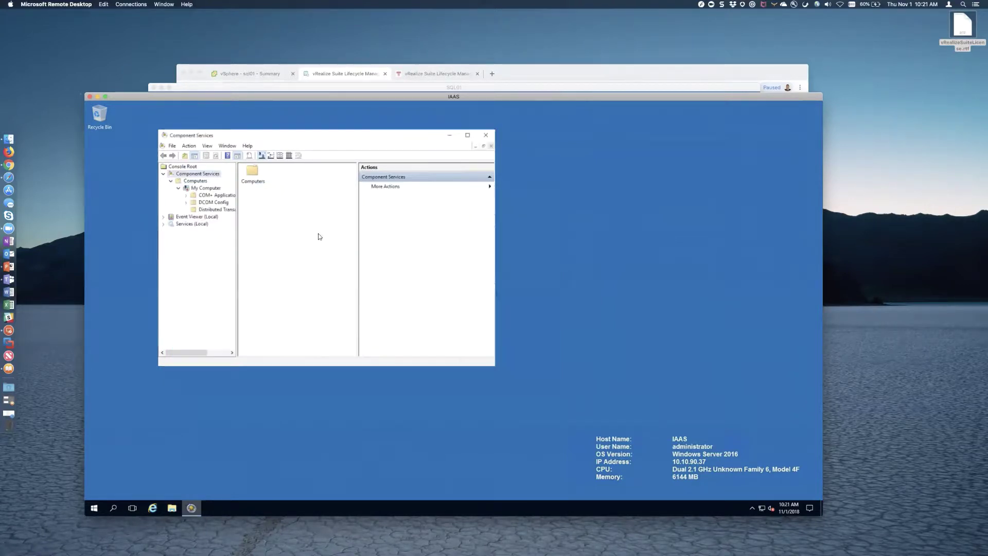
- Refresh all components under My Computer, then close Component Services
left_click(193, 189)
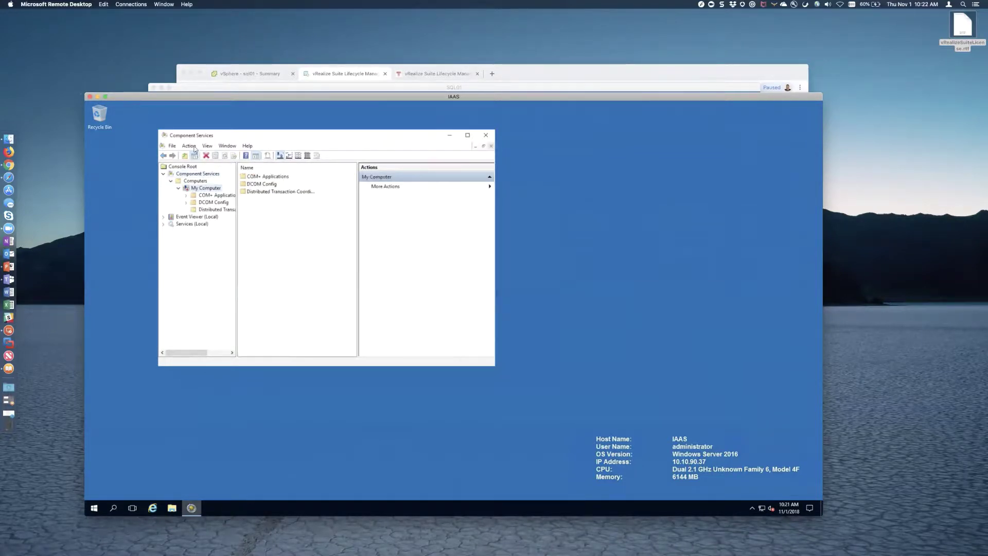
left_click(195, 146)
left_click(208, 146)
left_click(189, 147)
mouse_move(175, 148)
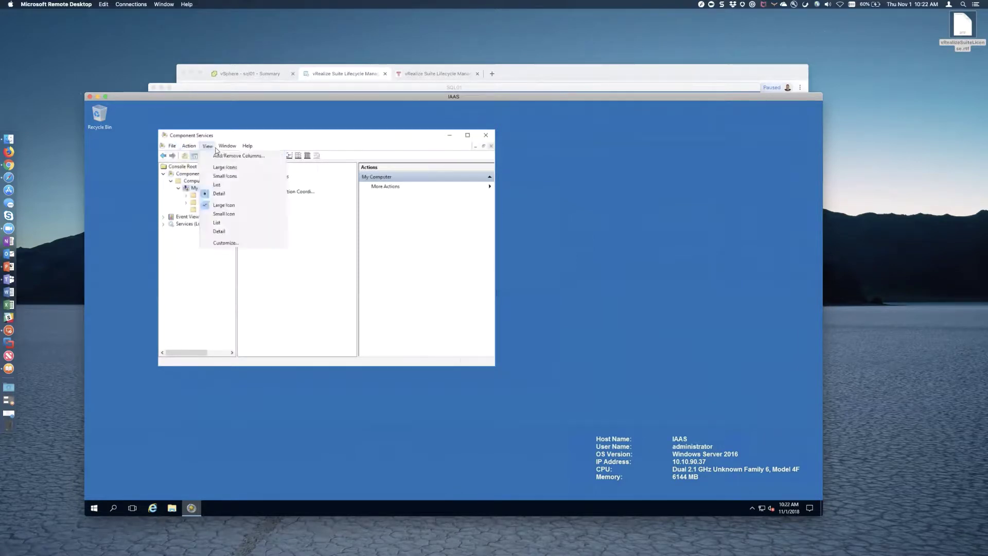
mouse_move(213, 149)
left_click(311, 146)
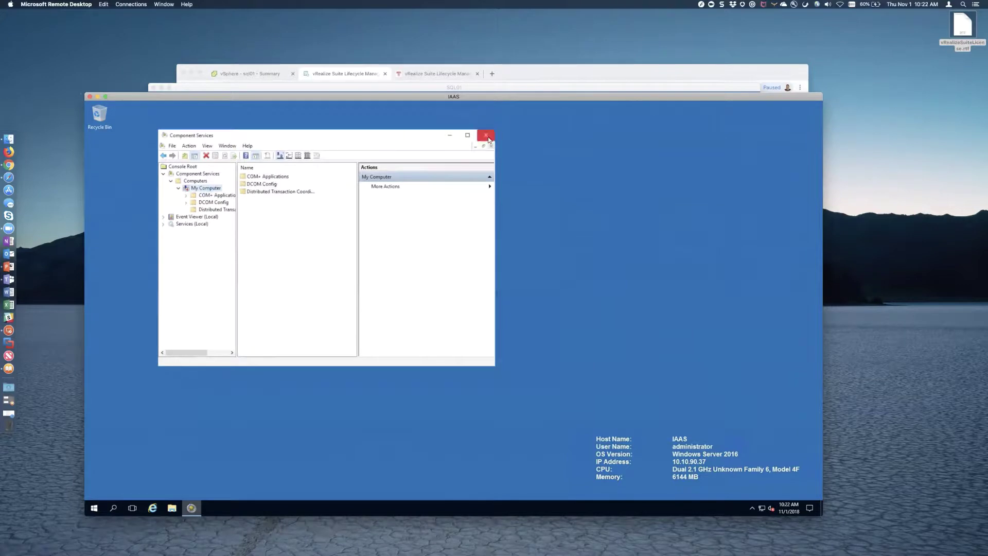
left_click(190, 147)
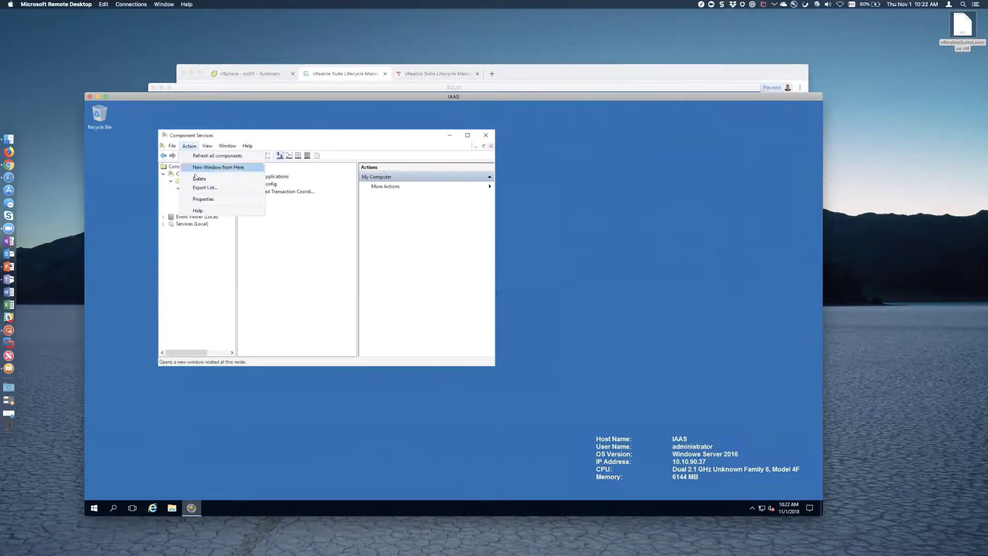
left_click(189, 146)
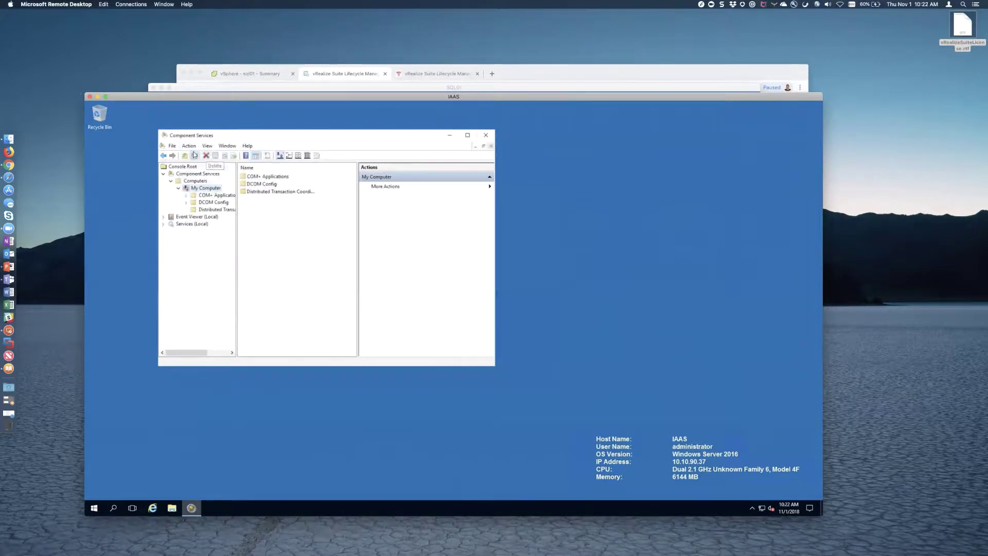
left_click(185, 202)
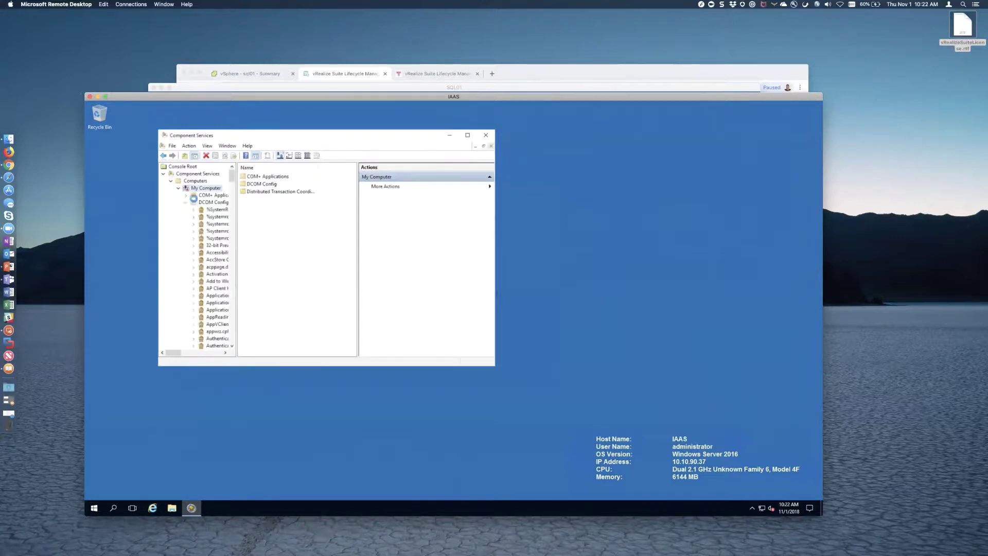
left_click(185, 202)
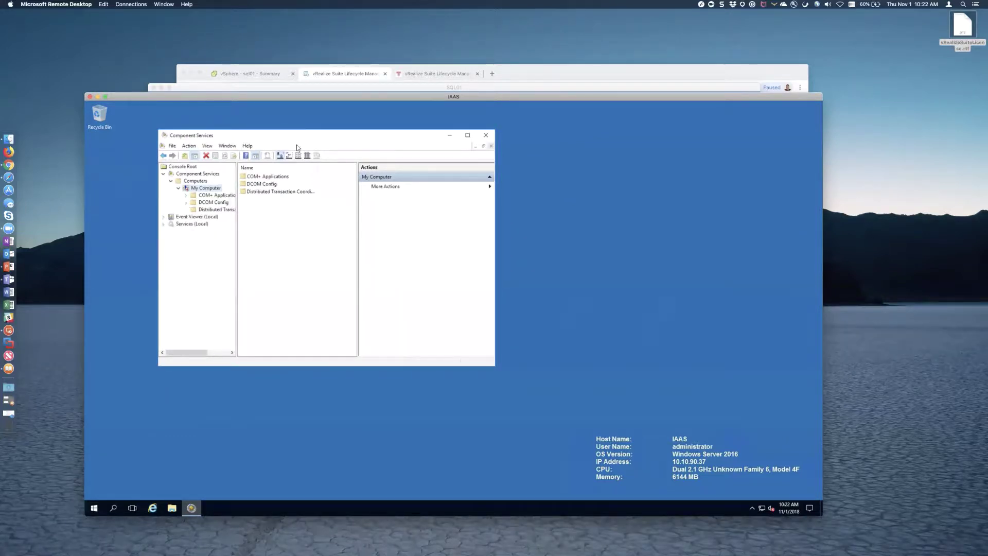
left_click(189, 146)
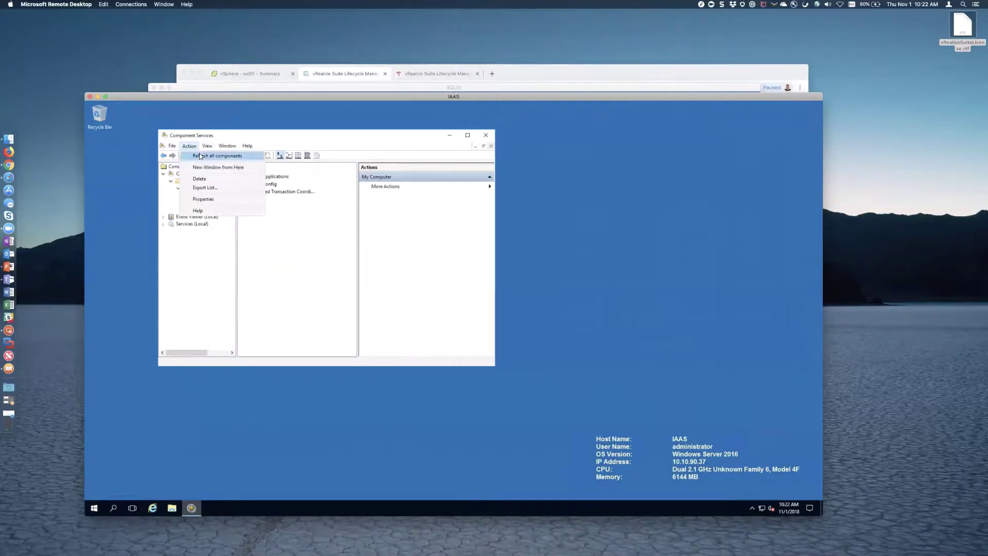
left_click(199, 156)
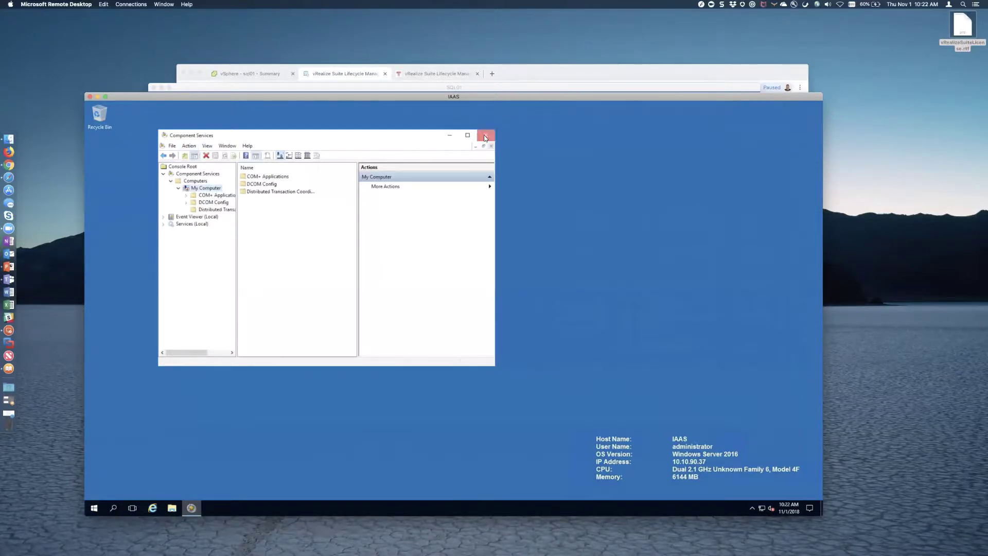
left_click(485, 137)
- Relaunch Component Services and expand to Local DTC under Distributed Transaction Coordinator
left_click(95, 508)
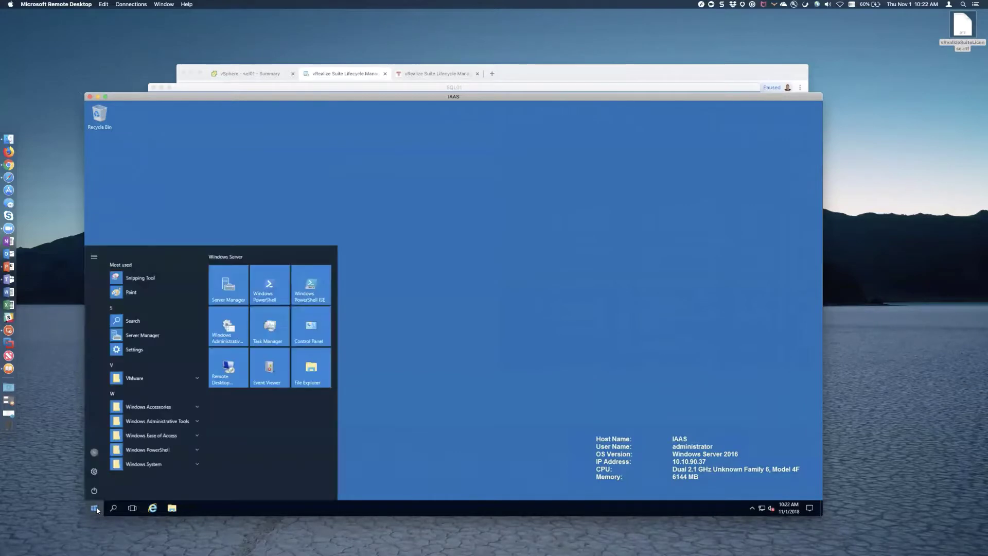
type("component")
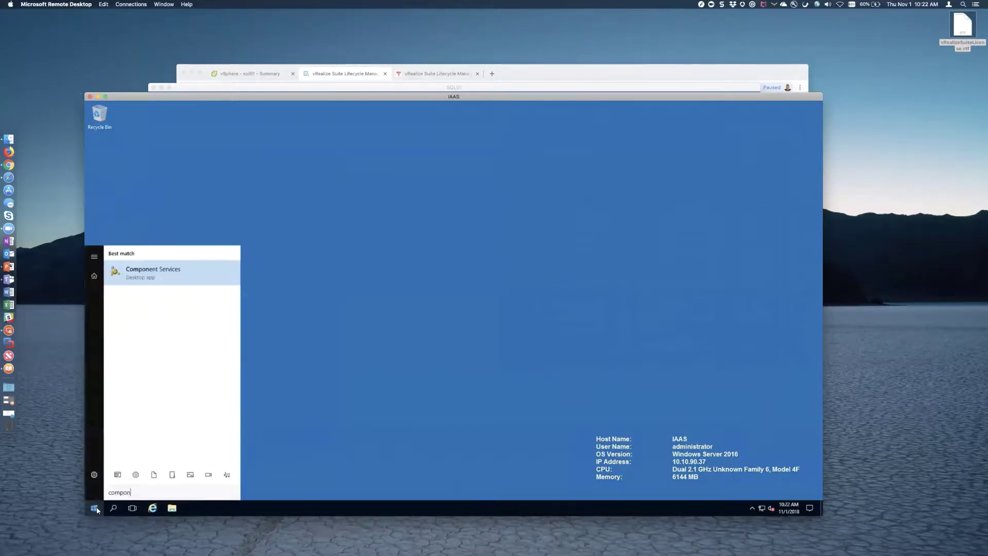
key("Return")
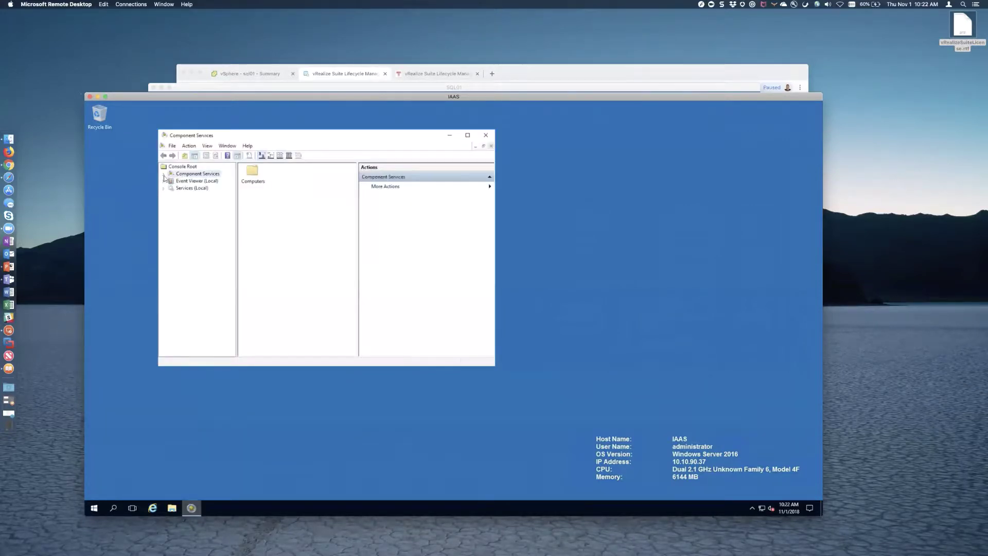
left_click(164, 175)
left_click(171, 181)
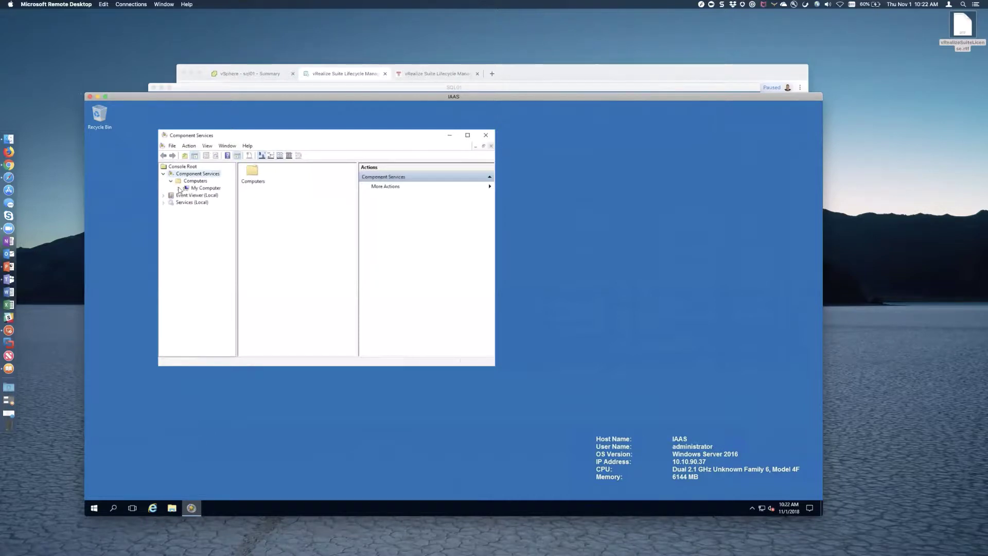
left_click(178, 189)
left_click(186, 216)
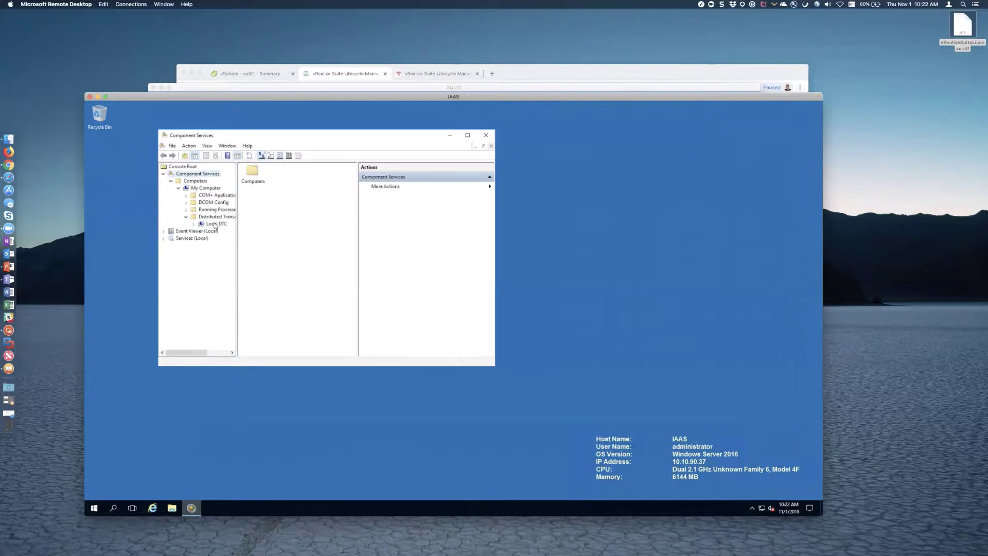
- In Local DTC security, enable Network DTC Access, remote clients, remote administration, inbound and outbound
right_click(215, 226)
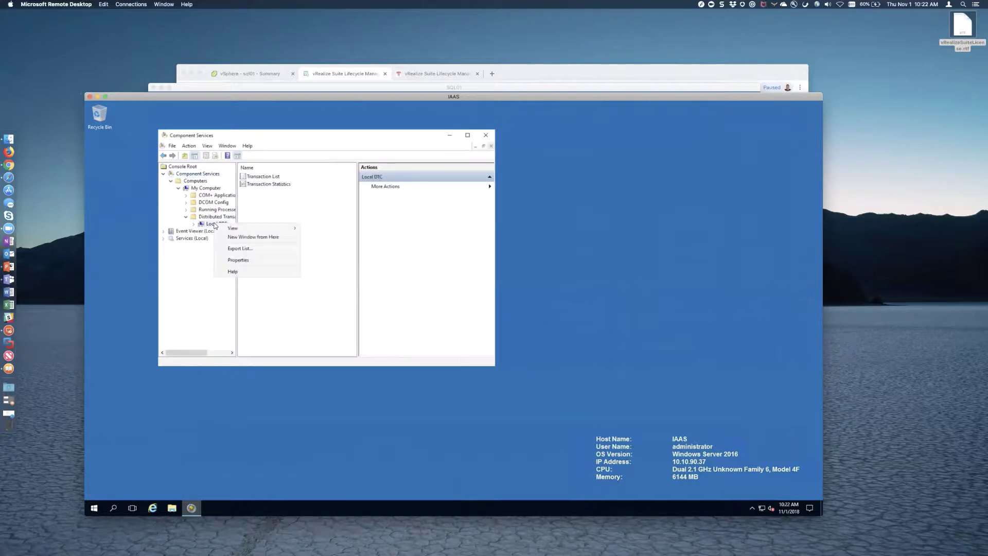
left_click(237, 261)
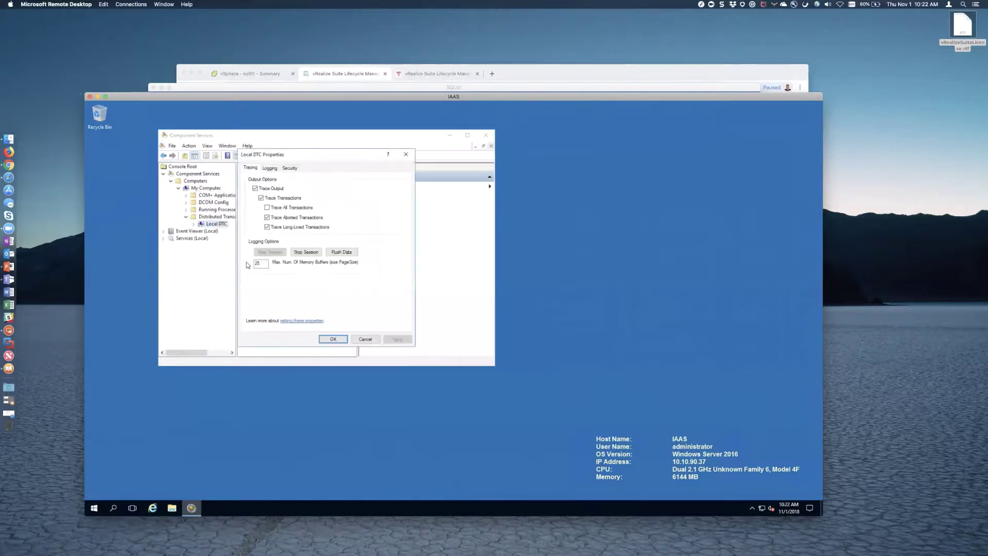
left_click(289, 168)
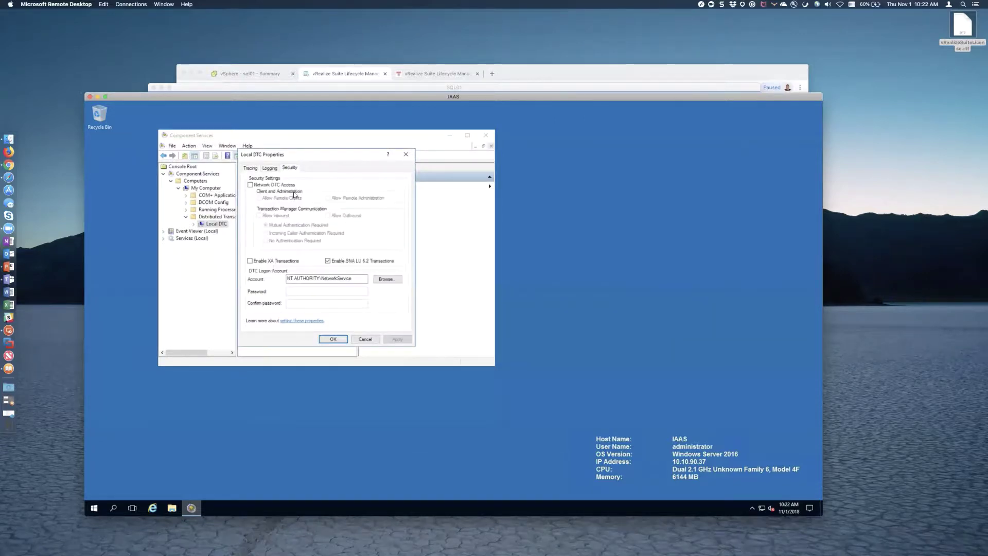
left_click(250, 184)
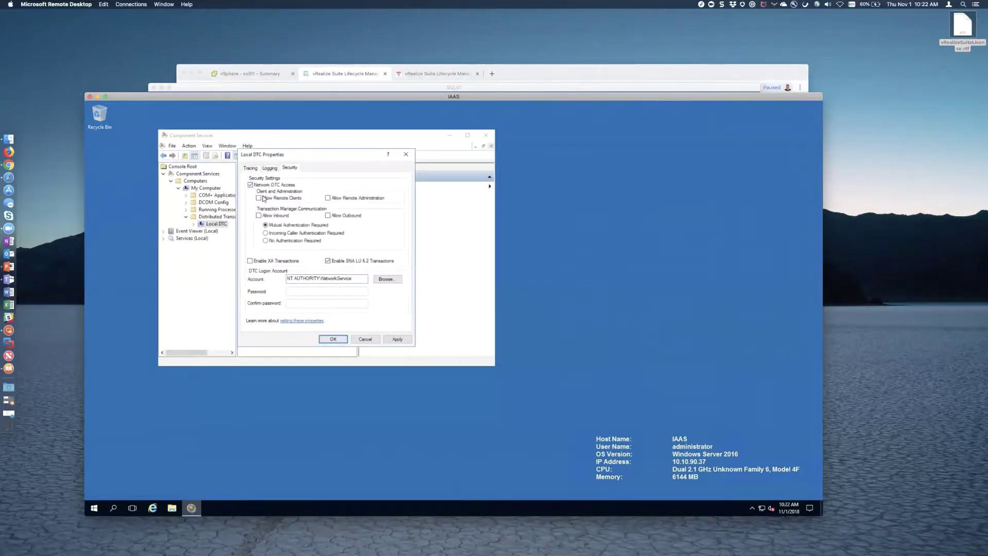
left_click(259, 198)
left_click(327, 198)
left_click(328, 216)
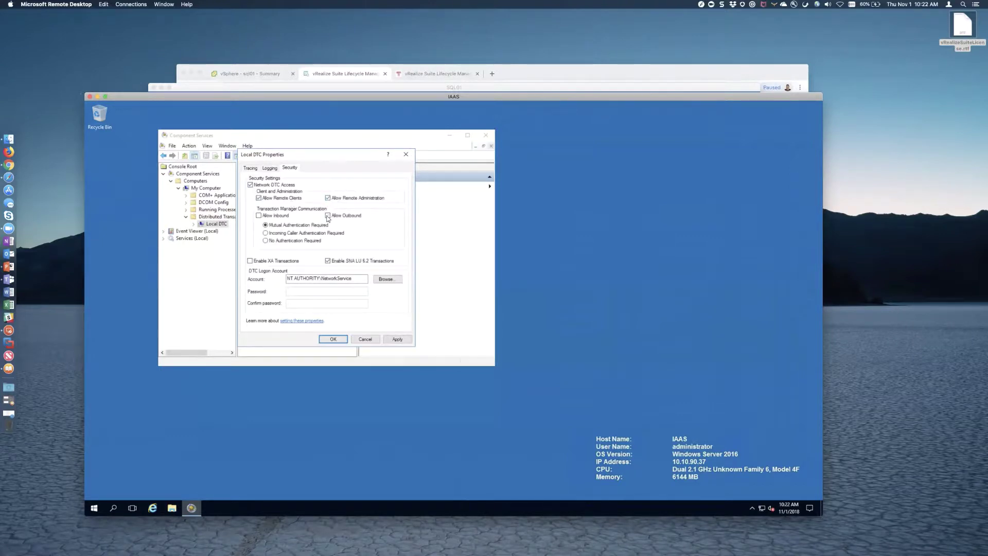
left_click(259, 215)
- Apply the DTC settings, confirm the MSDTC restart, and close Component Services
left_click(402, 340)
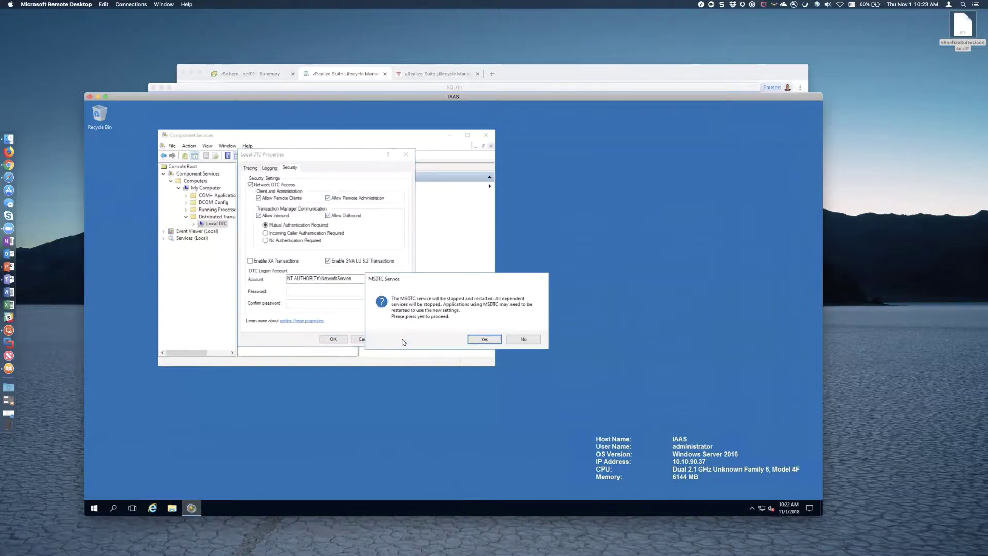
left_click(486, 339)
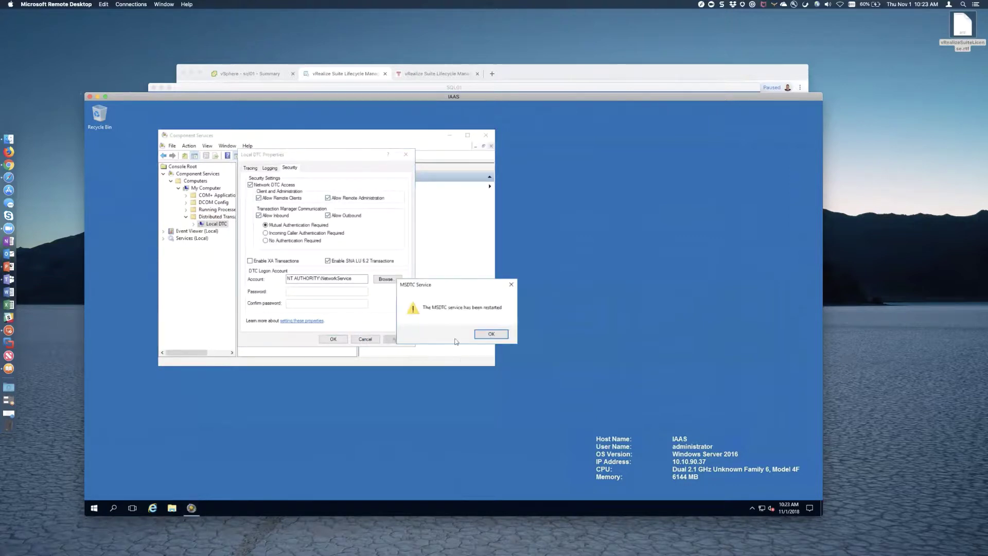
left_click(489, 334)
left_click(329, 341)
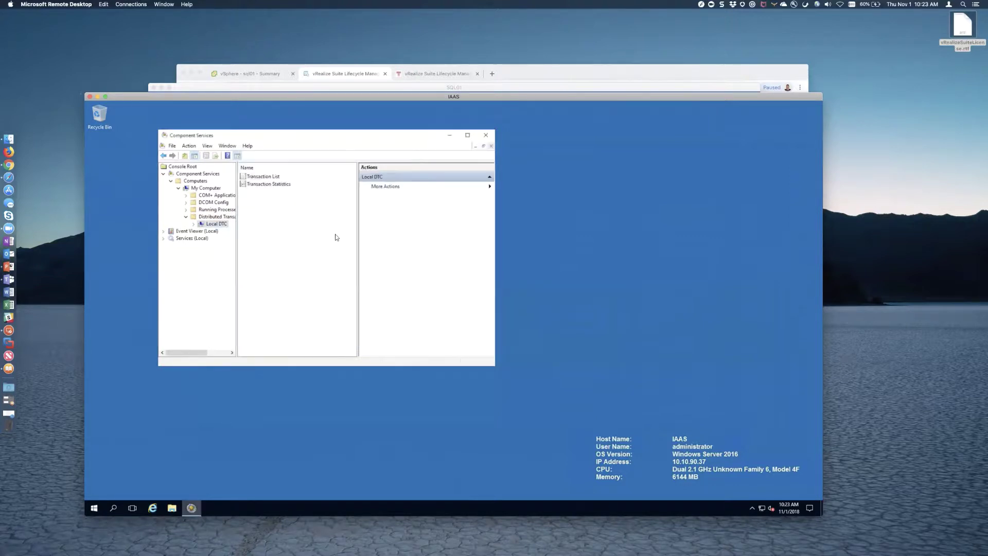
left_click(486, 138)
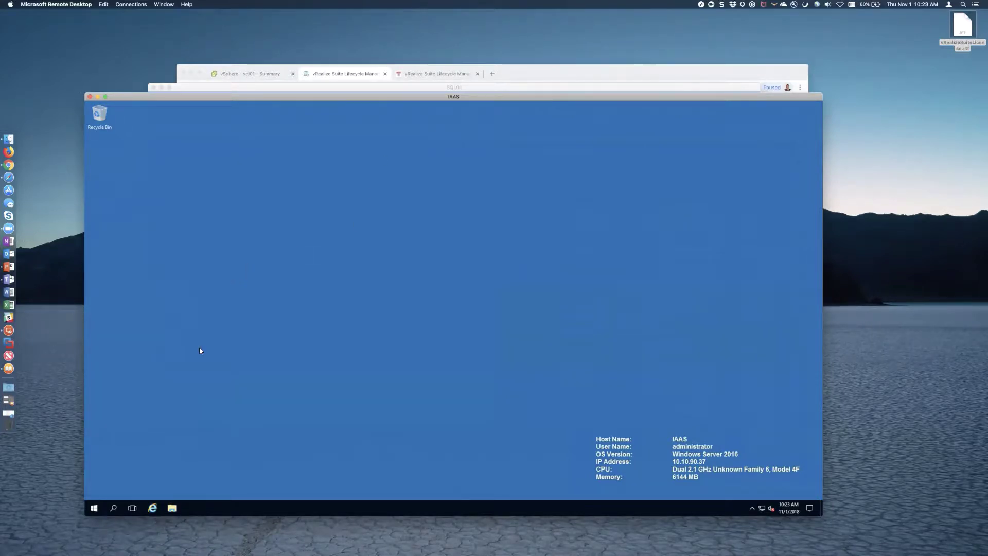
- Close the SSMS restart-required prompt on SQL01 and return to the Lifecycle Manager browser
key("ctrl+Down")
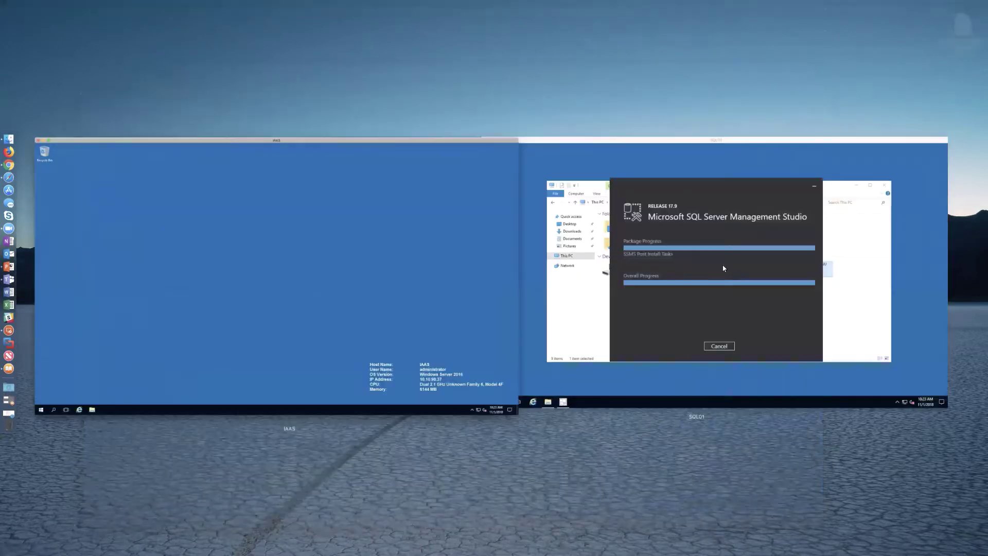
left_click(719, 241)
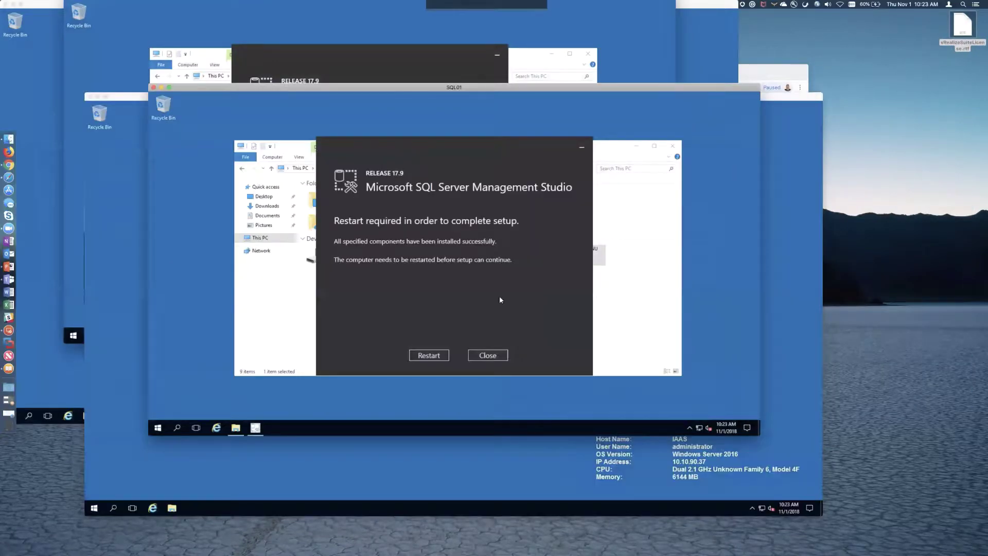
left_click(434, 357)
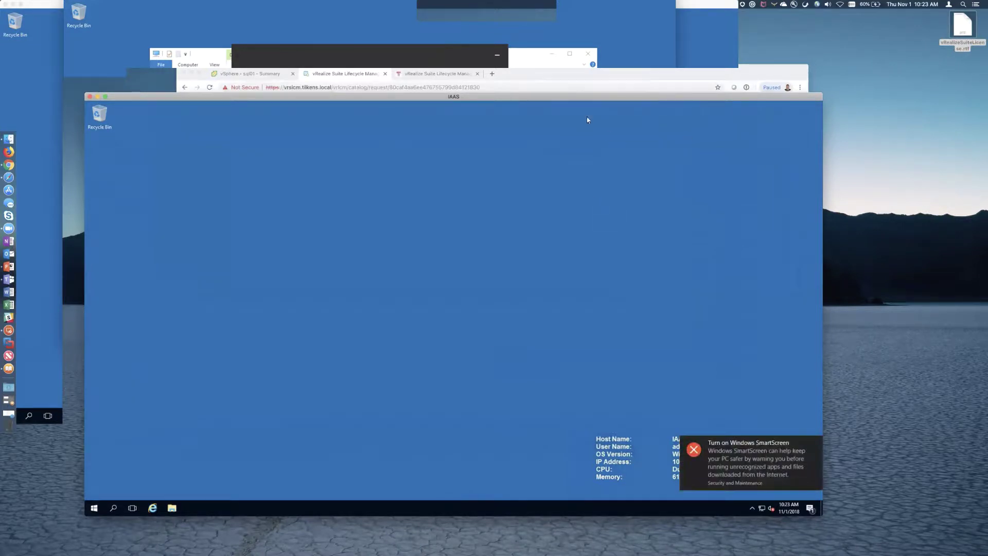
left_click(538, 78)
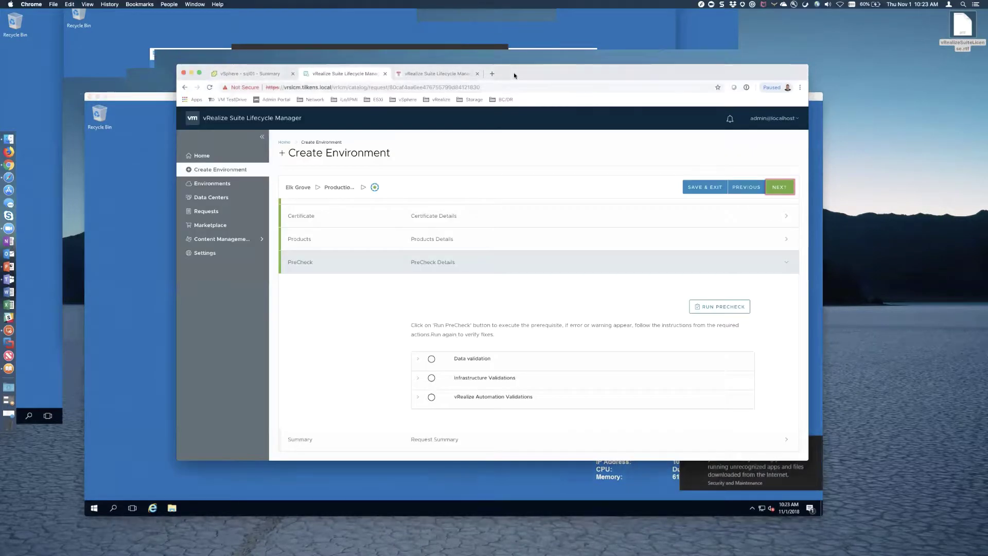
- Open the sql01 web console from vSphere, then close it
left_click(260, 75)
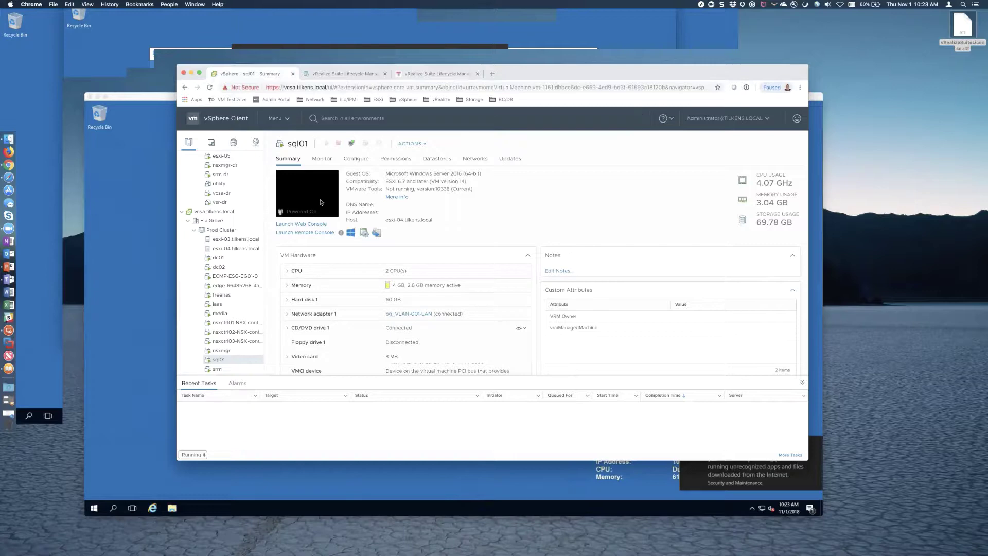
left_click(320, 201)
left_click(580, 321)
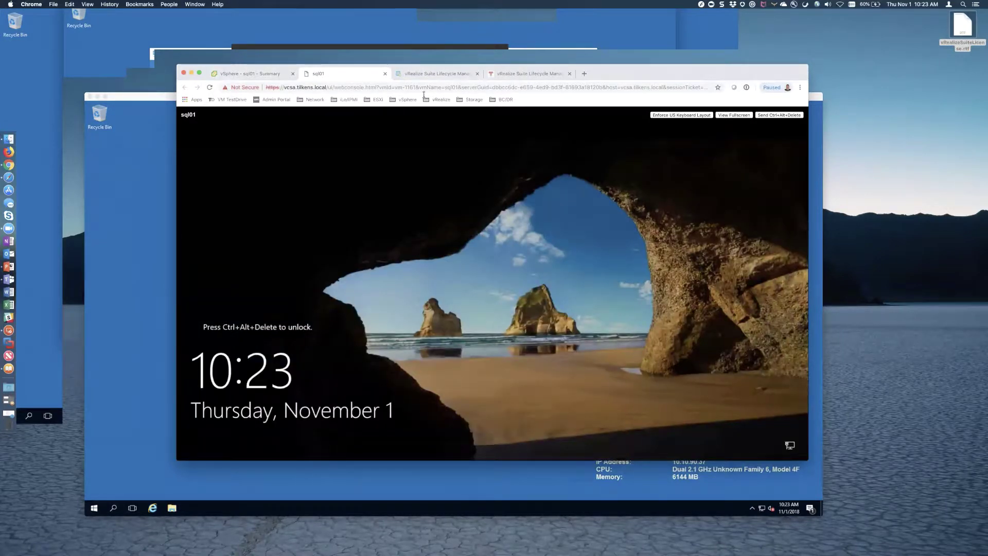
left_click(385, 74)
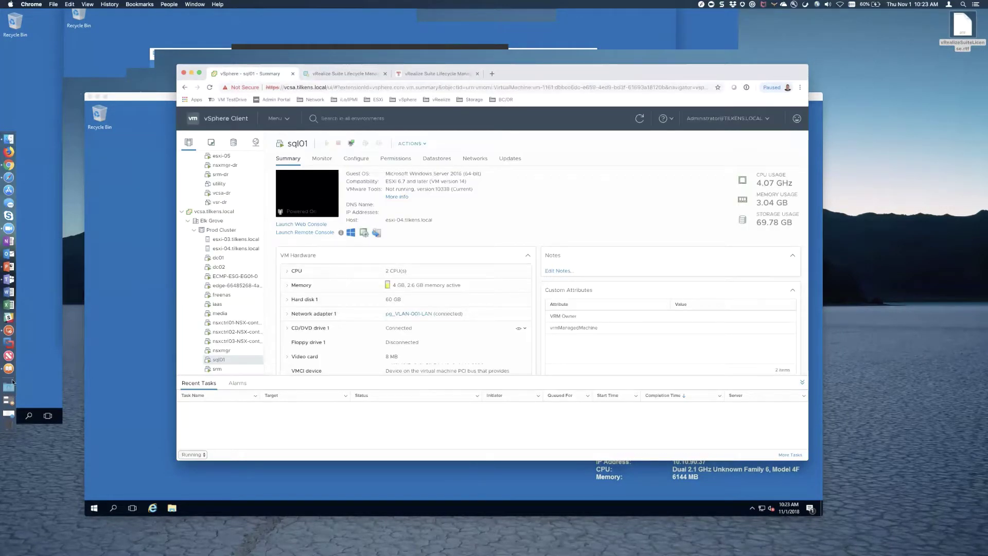
- Connect to the SQL01 saved desktop and accept the certificate warning
left_click(10, 329)
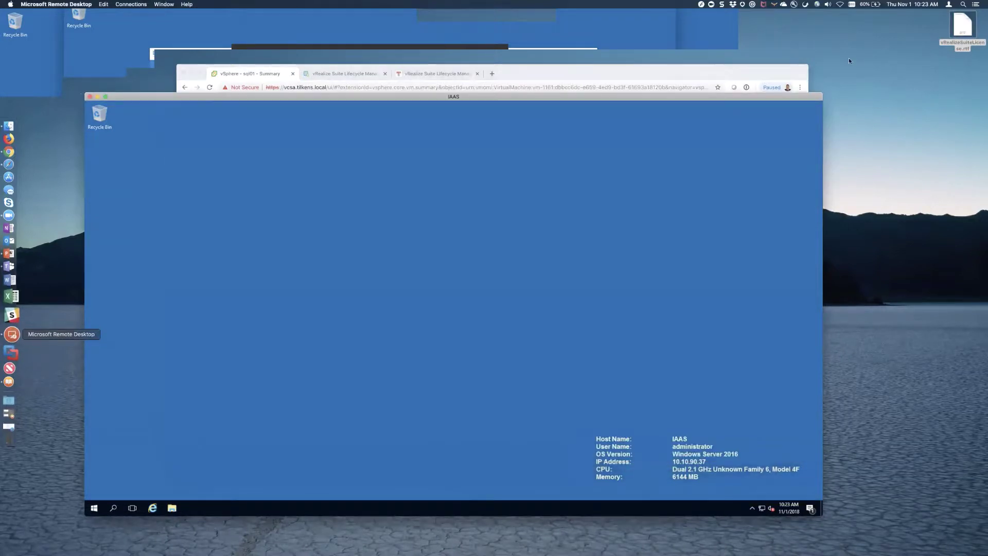
left_click(700, 4)
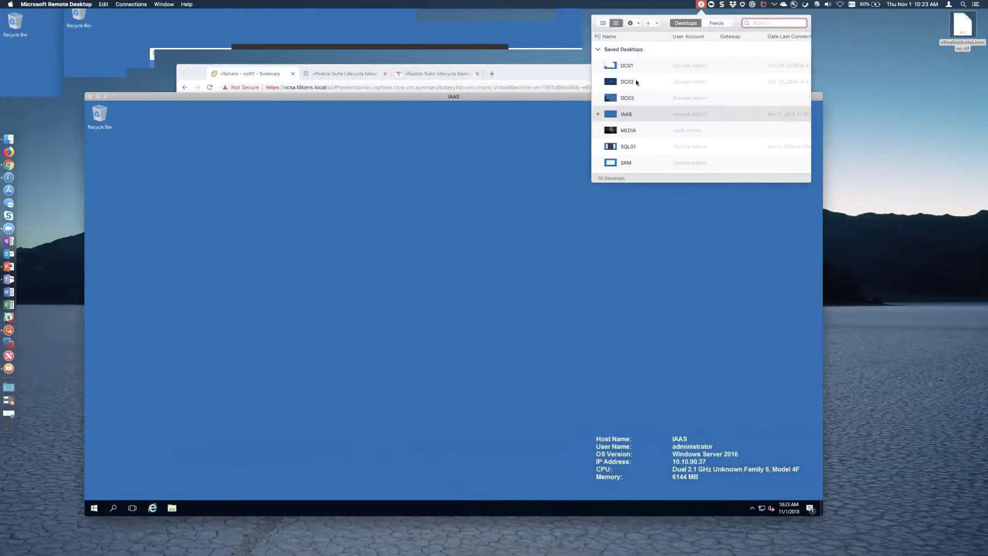
double_click(628, 142)
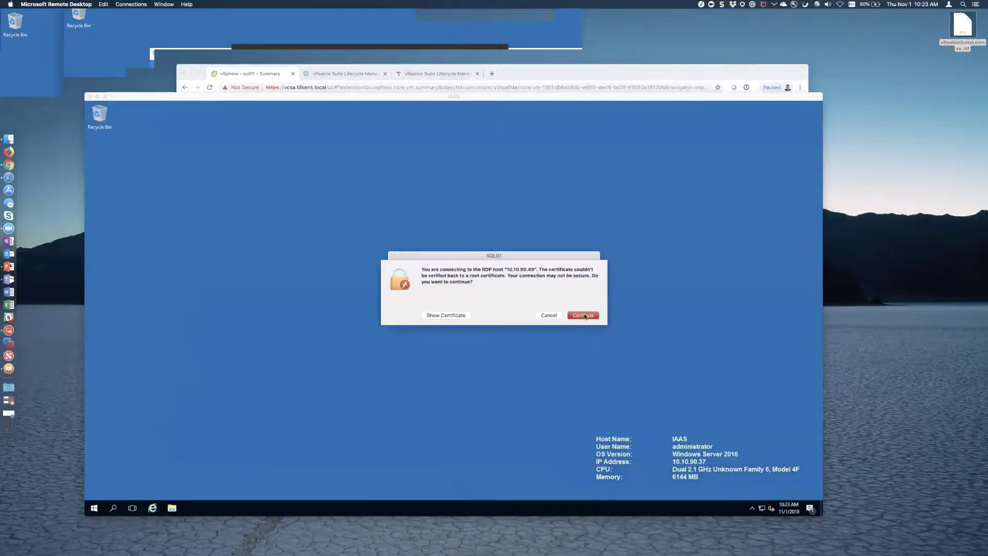
left_click(583, 315)
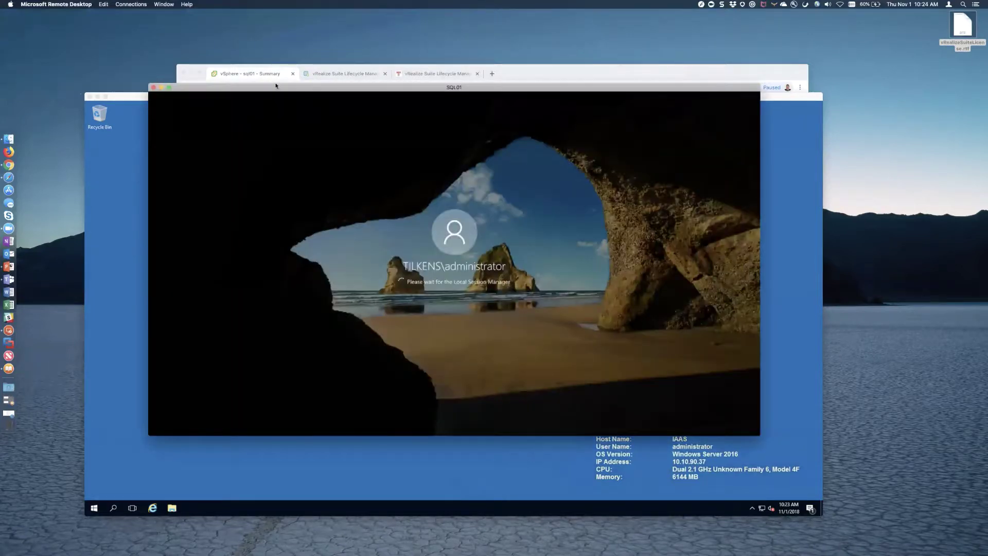
- Set sql01's CD/DVD drive 1 to Client Device in Edit Settings and save
left_click(319, 78)
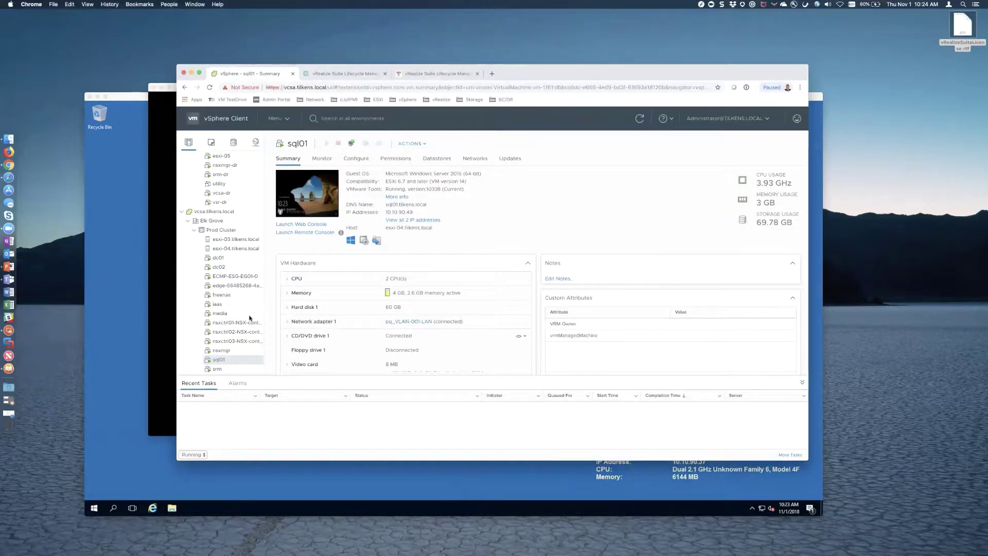
right_click(252, 358)
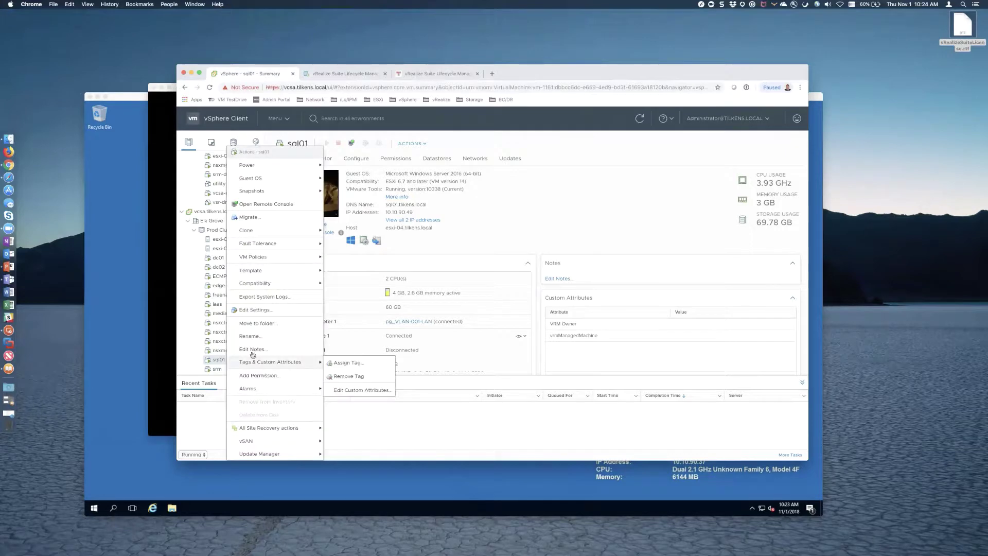
left_click(256, 309)
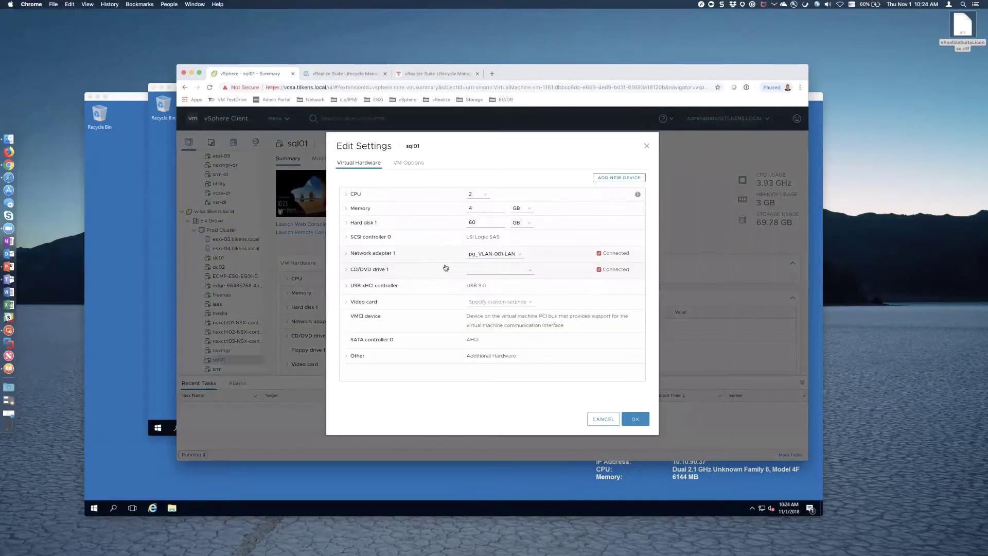
left_click(506, 271)
left_click(509, 271)
left_click(531, 272)
left_click(502, 260)
left_click(633, 418)
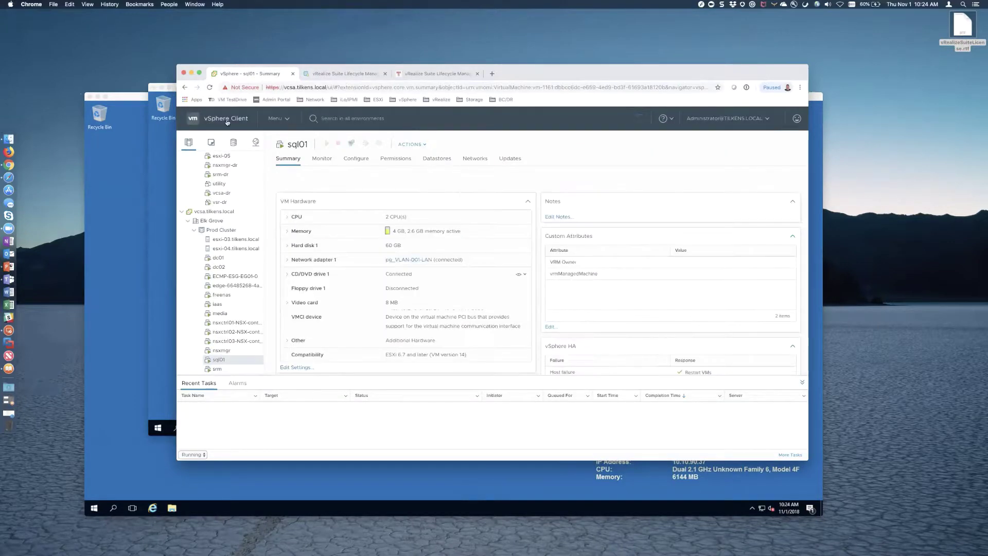
left_click(165, 156)
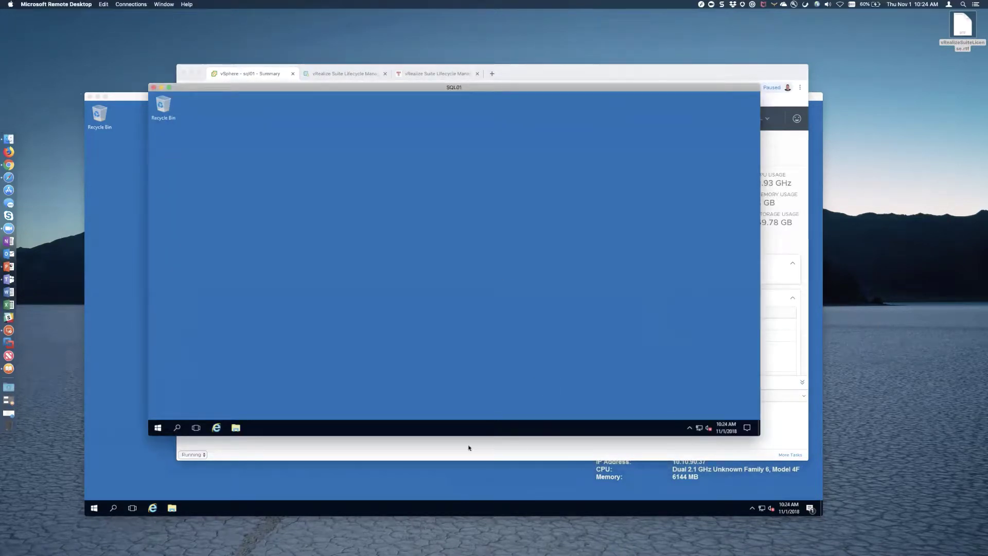
- On SQL01, view This PC in File Explorer and browse the installed apps list
left_click(243, 489)
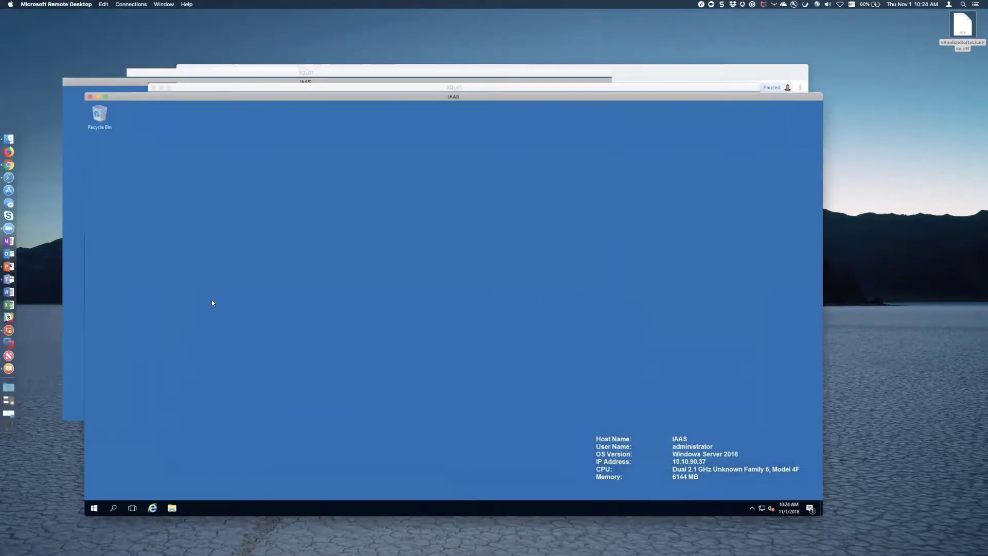
left_click(477, 88)
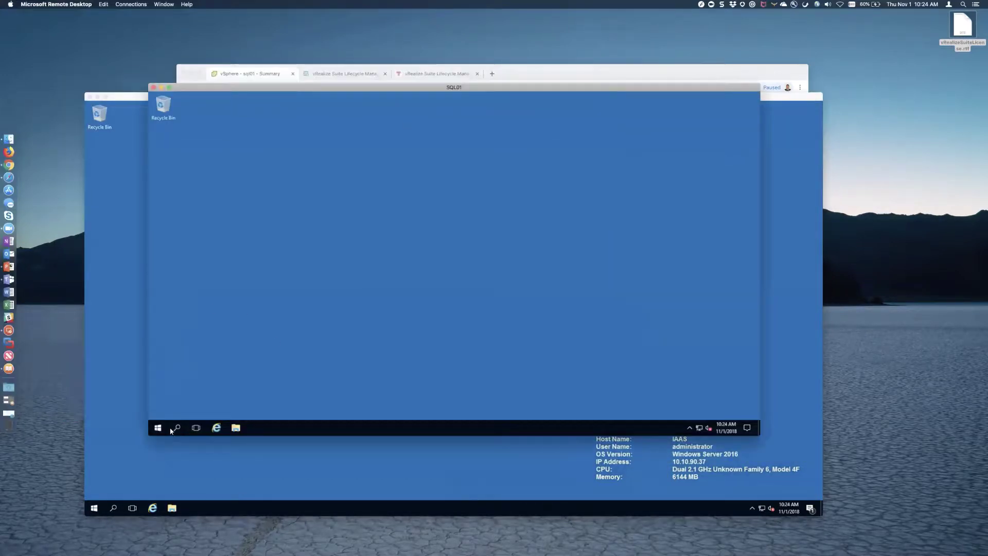
left_click(236, 428)
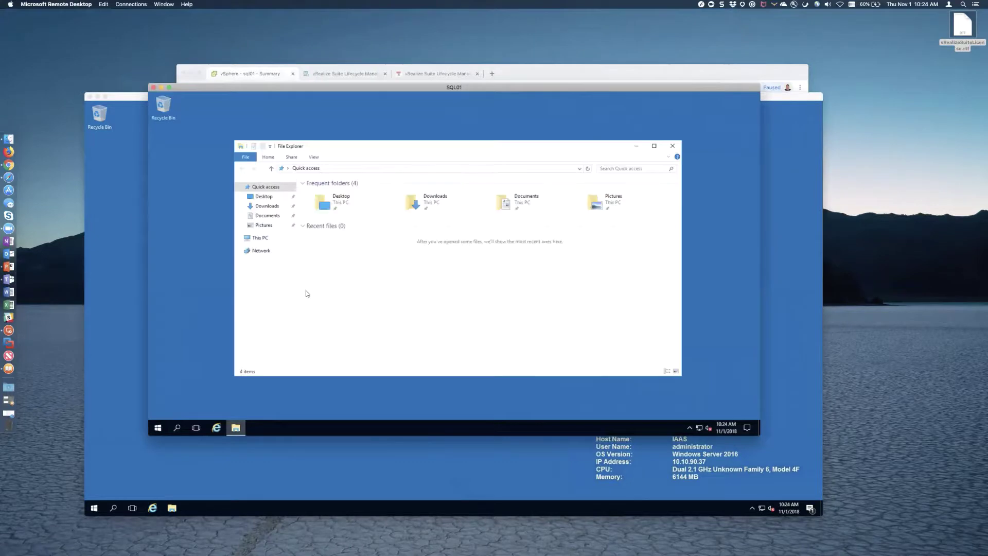
left_click(263, 238)
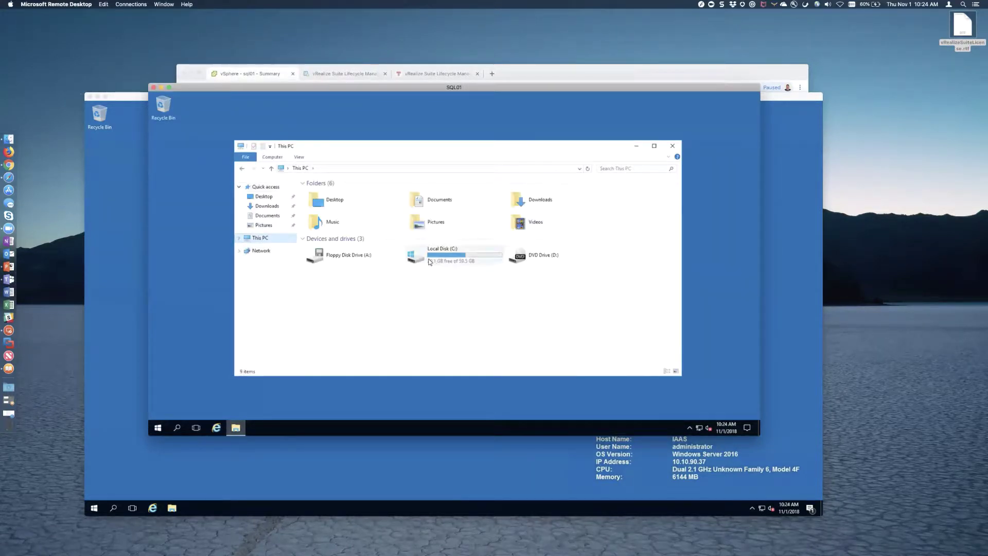
left_click(164, 429)
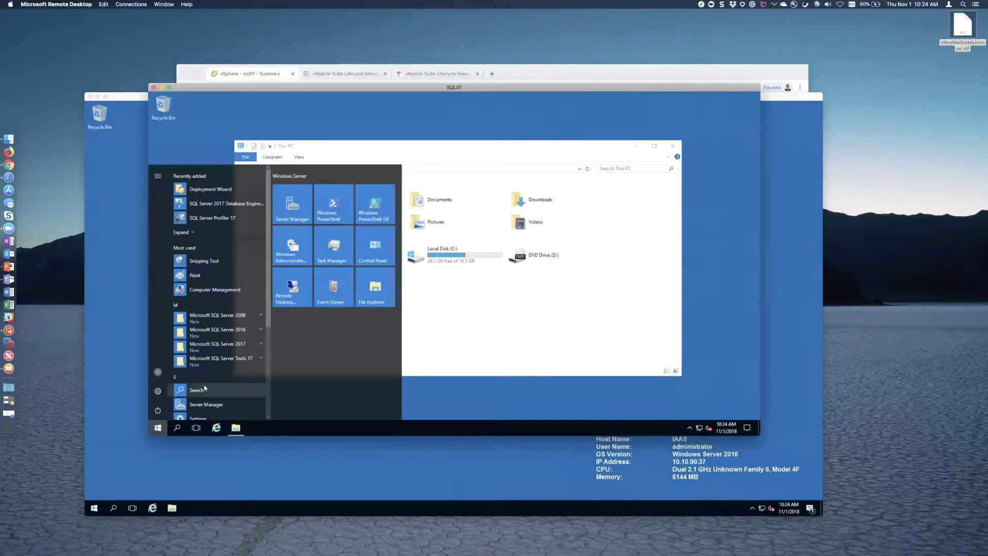
scroll(205, 387, "down", 5)
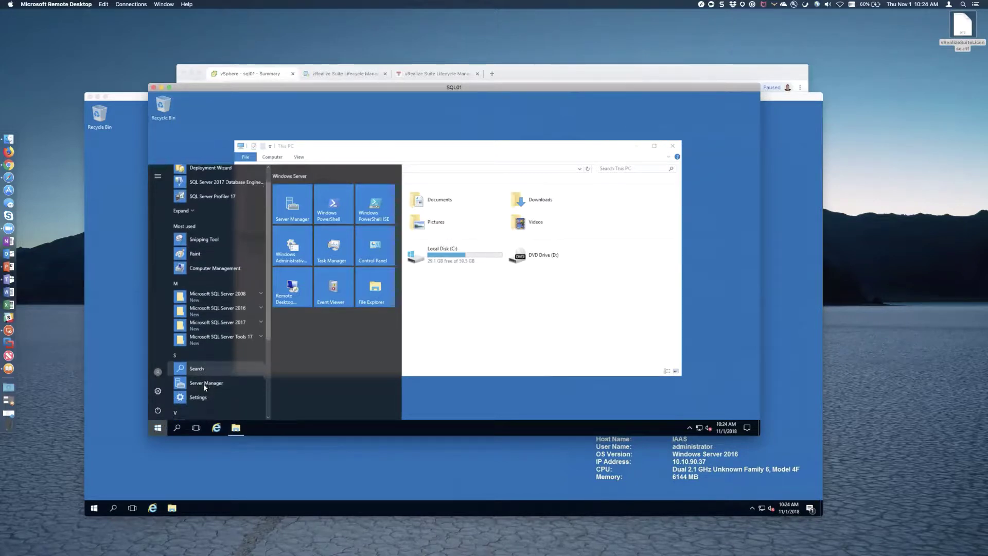
scroll(205, 387, "down", 1)
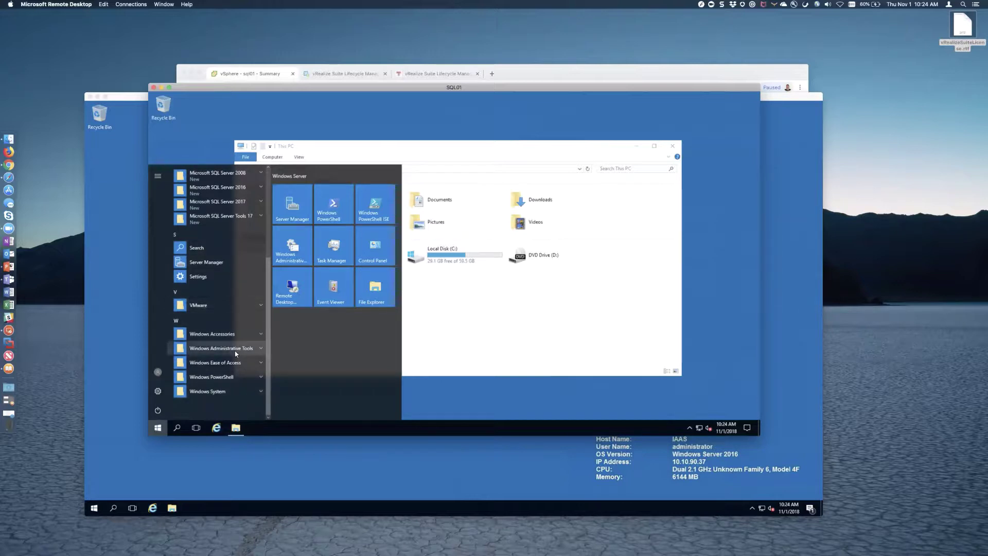
scroll(238, 341, "up", 3)
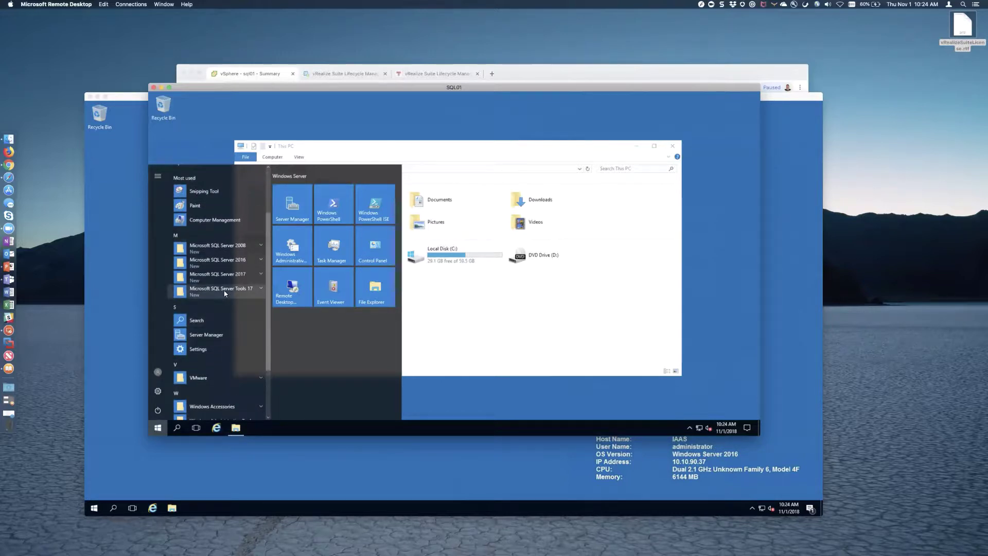
left_click(158, 429)
- Run msdtc -install from an administrator Command Prompt, exit, and search Start for Component Services
left_click(158, 429)
type("cmd")
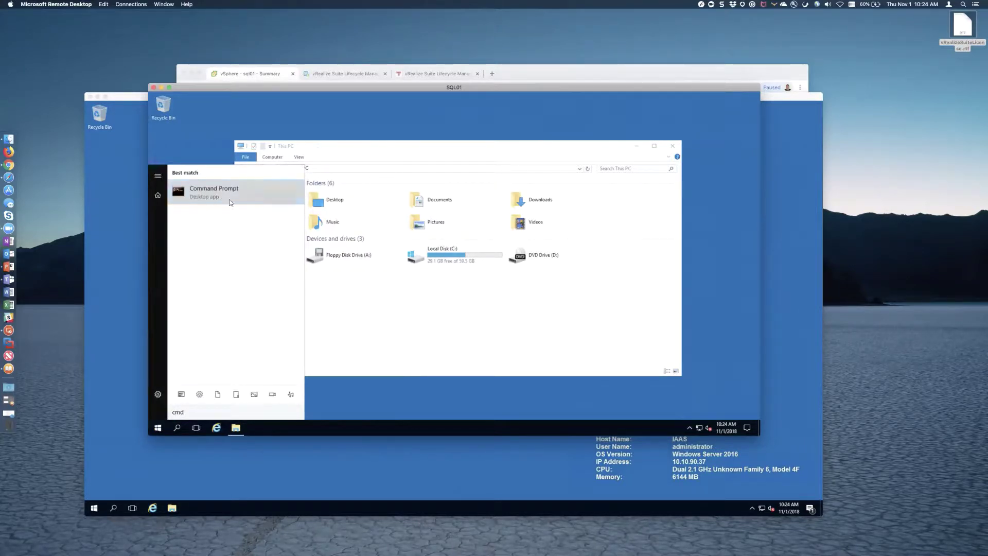
right_click(229, 202)
left_click(238, 204)
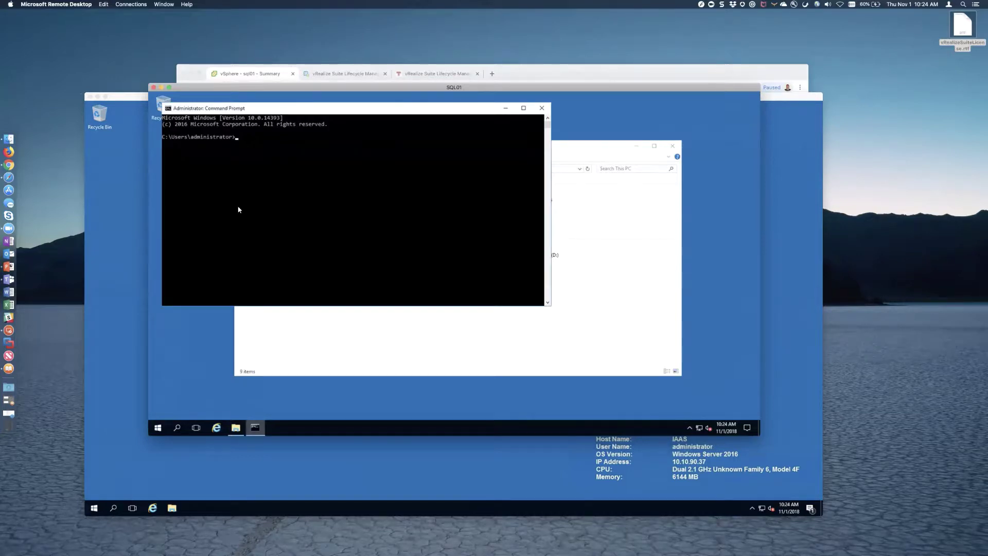
type("msdtc -install")
key("Return")
type("exit")
key("Return")
left_click(158, 428)
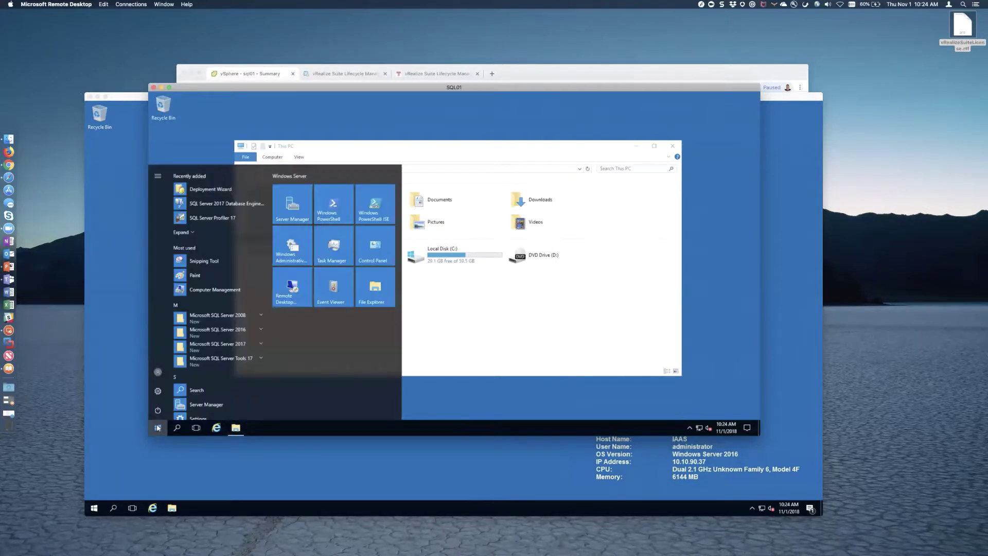
type("compon")
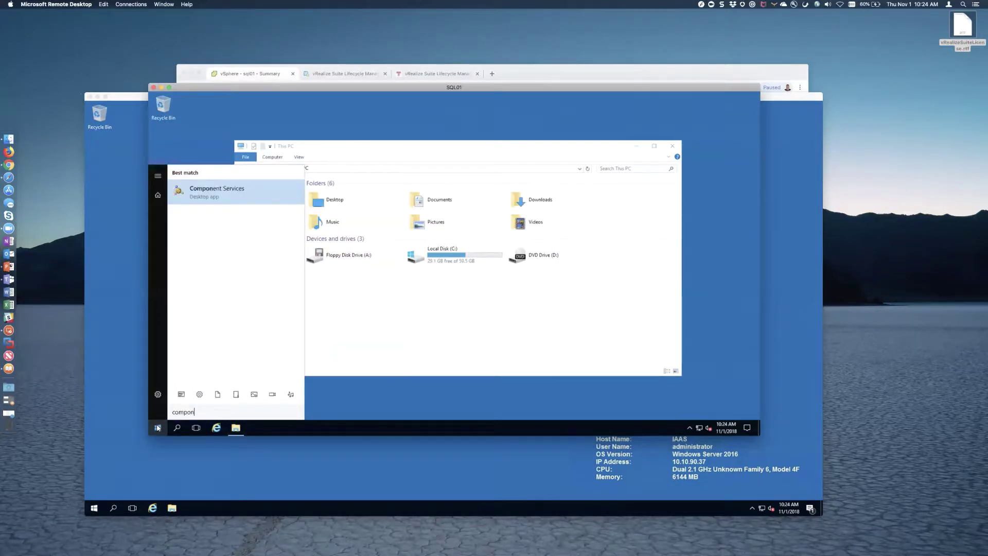
- Launch Component Services on SQL01 and open the Local DTC properties
left_click(158, 428)
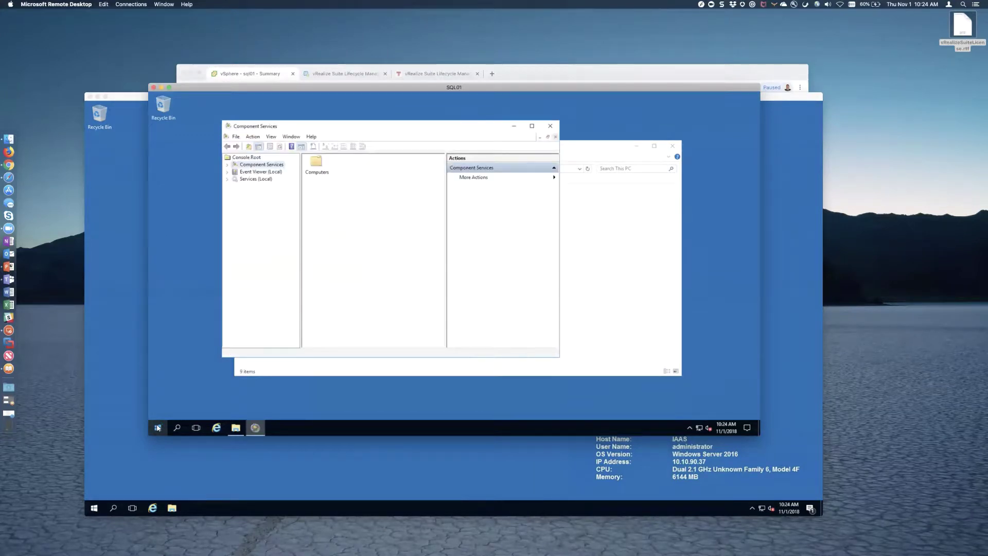
left_click(227, 165)
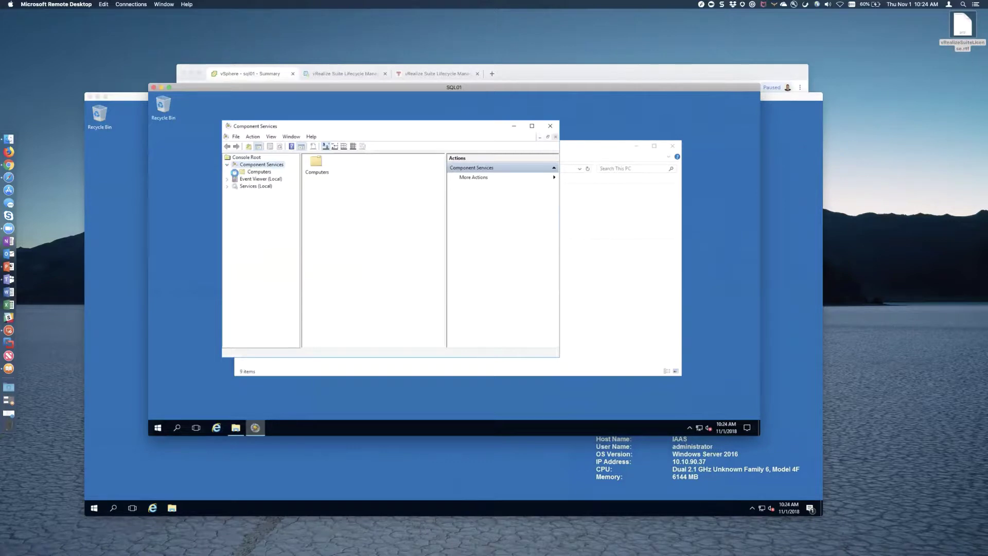
left_click(234, 172)
left_click(242, 179)
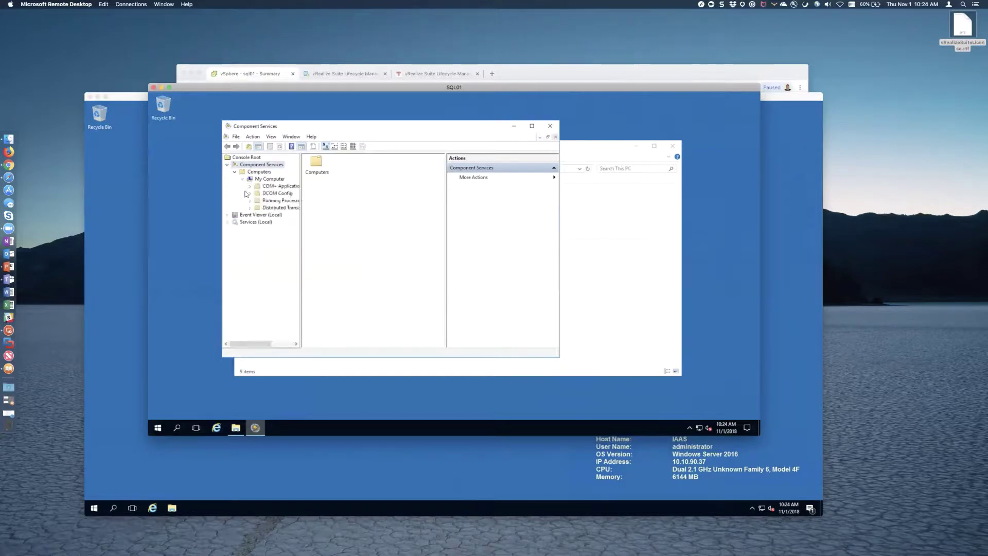
left_click(250, 208)
left_click(267, 215)
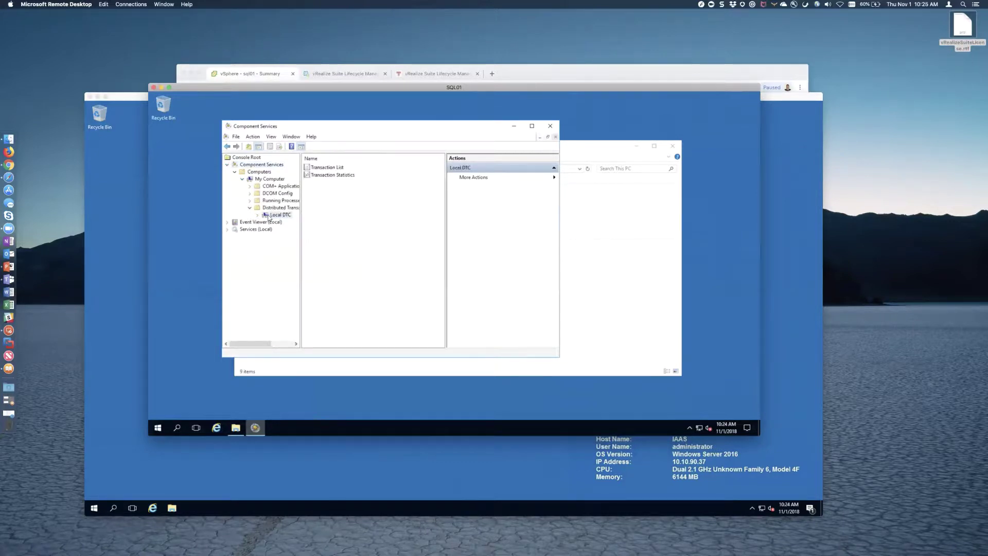
right_click(278, 215)
left_click(302, 252)
- Enable Network DTC Access, remote clients, inbound and outbound; apply, restart MSDTC, and close
left_click(354, 158)
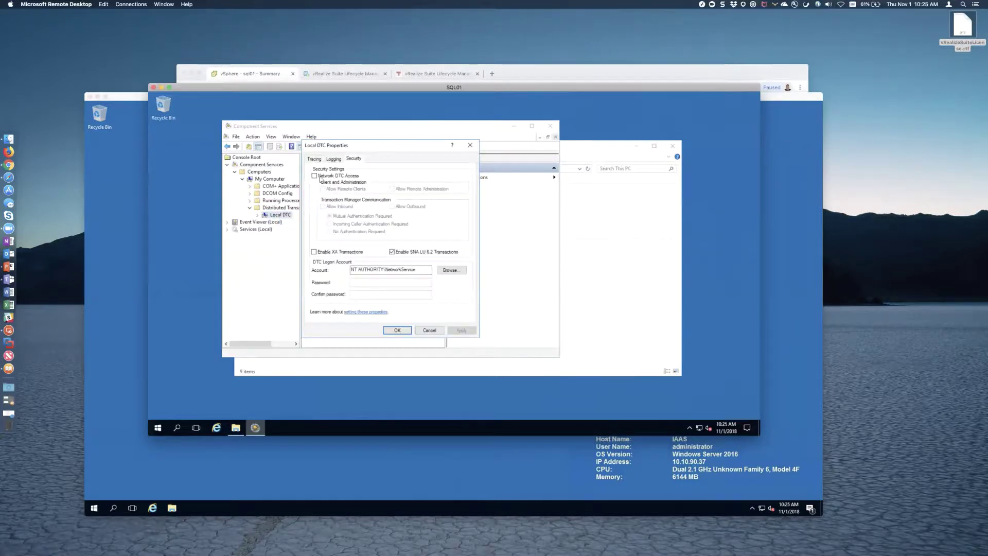
left_click(314, 175)
left_click(323, 189)
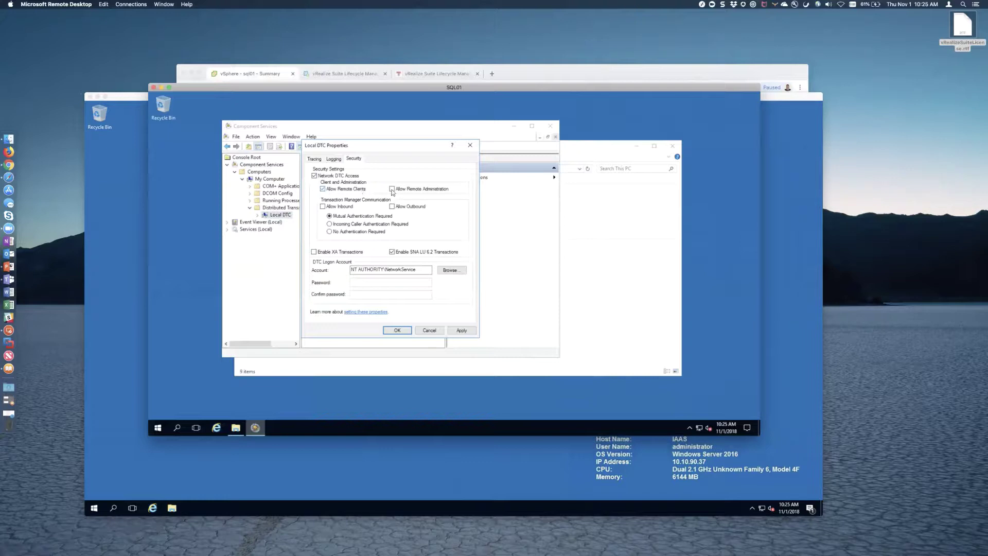
left_click(392, 206)
left_click(322, 206)
left_click(461, 329)
left_click(480, 292)
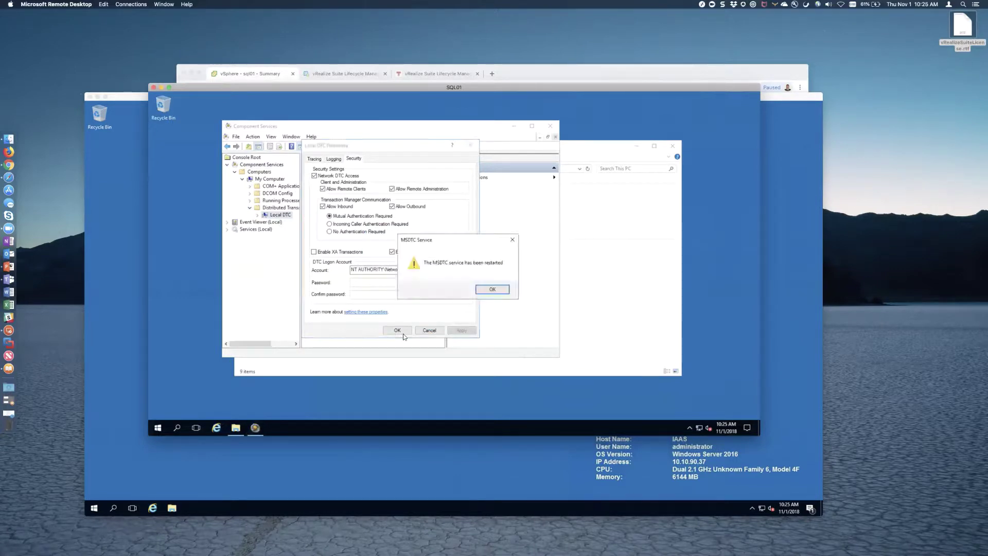
left_click(491, 290)
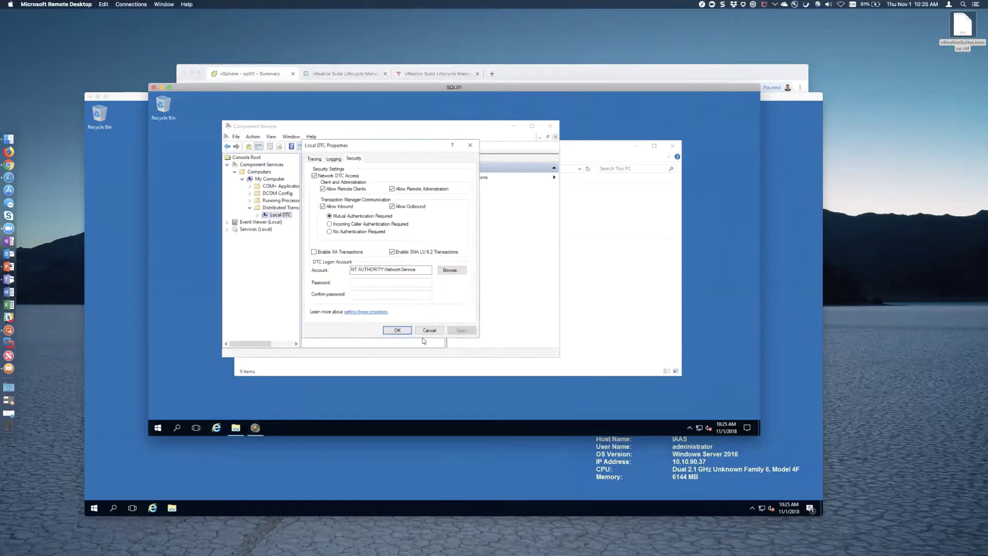
left_click(397, 330)
left_click(551, 127)
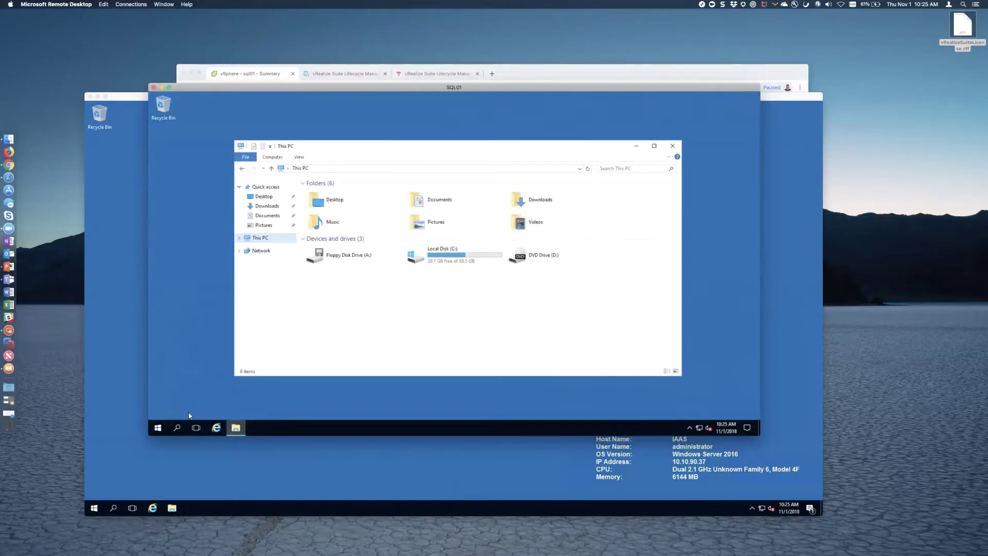
- Launch Computer Management on SQL01 and list the local groups
left_click(156, 427)
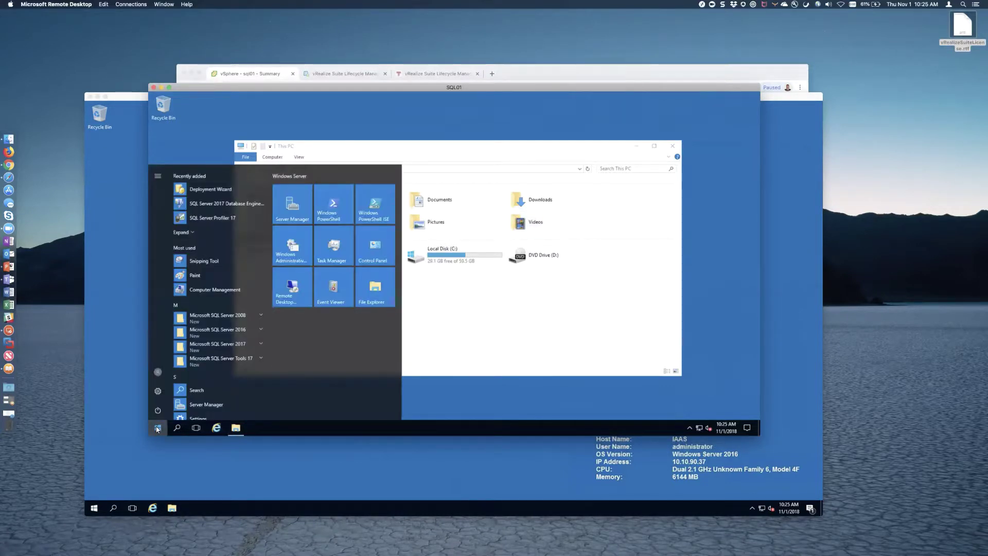
type("compo")
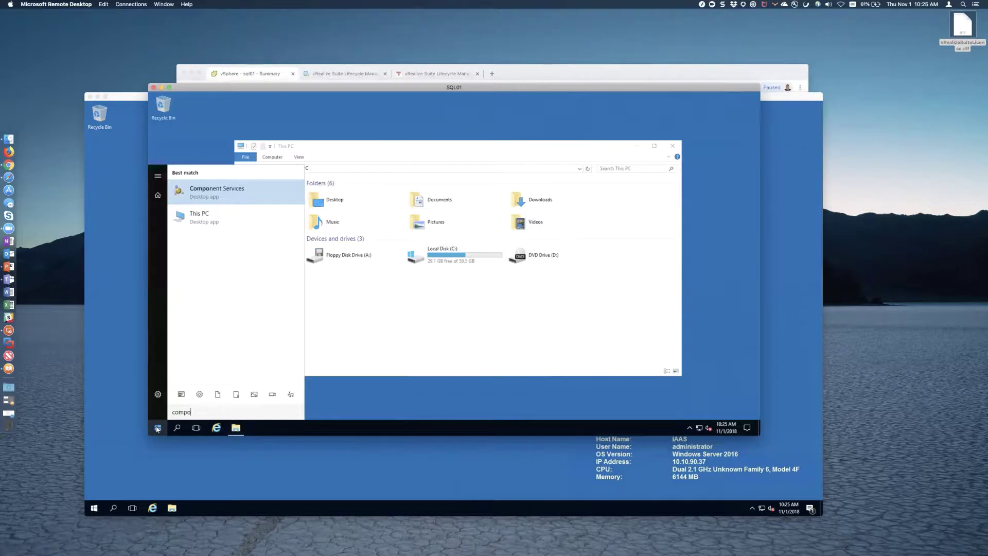
key("BackSpace")
type("uter mana")
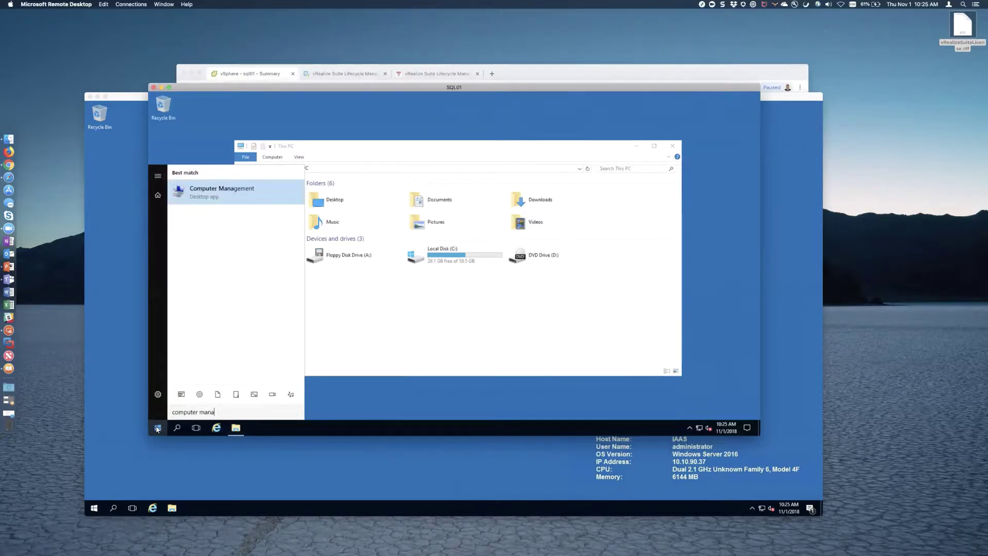
key("Return")
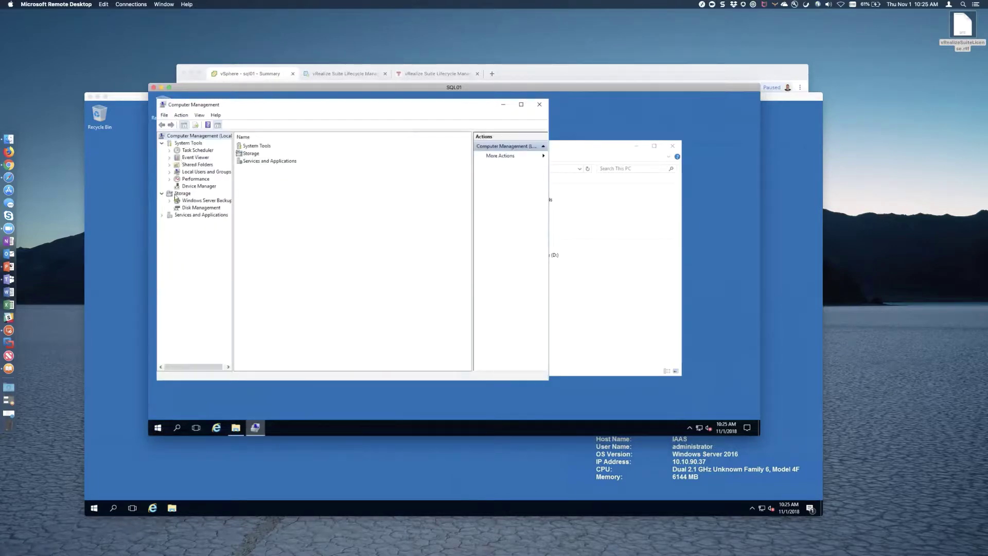
left_click(169, 172)
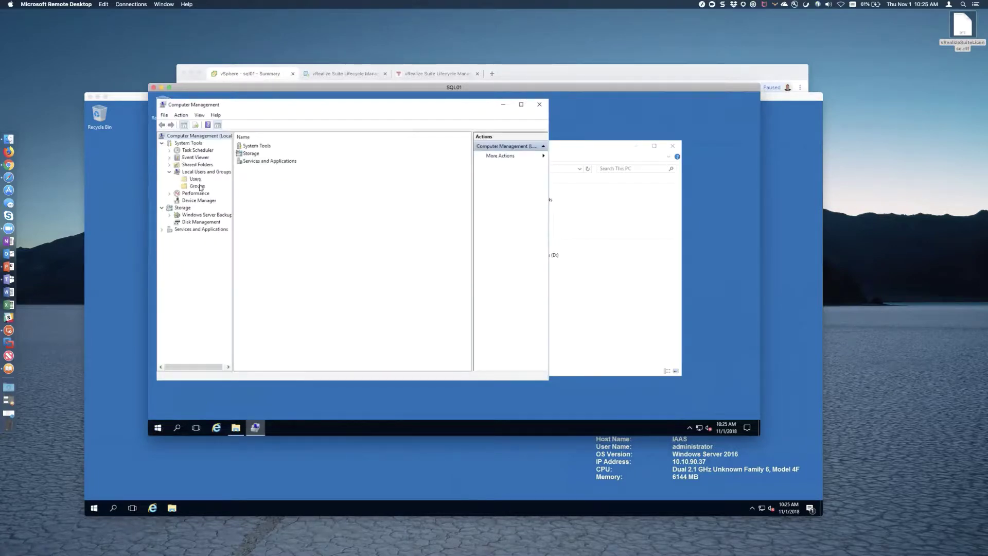
left_click(197, 186)
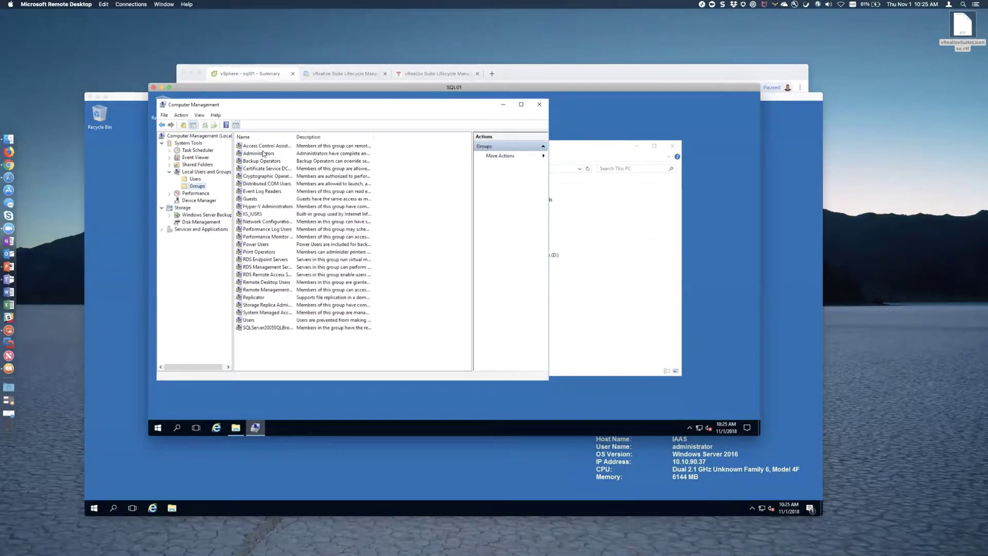
- Add vrasvc to the Administrators group, apply, close, and switch to the IAAS session
double_click(263, 153)
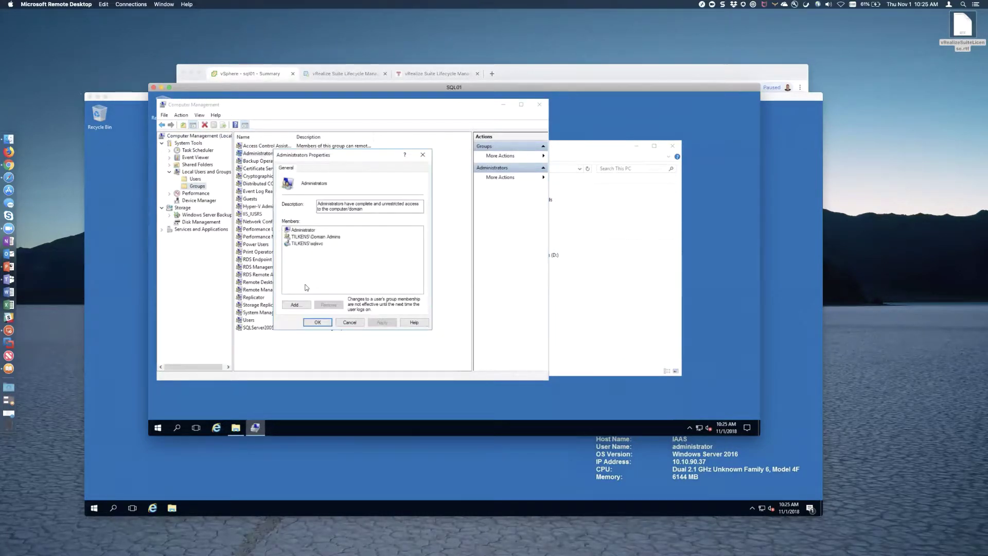
left_click(298, 305)
type("vrasvc")
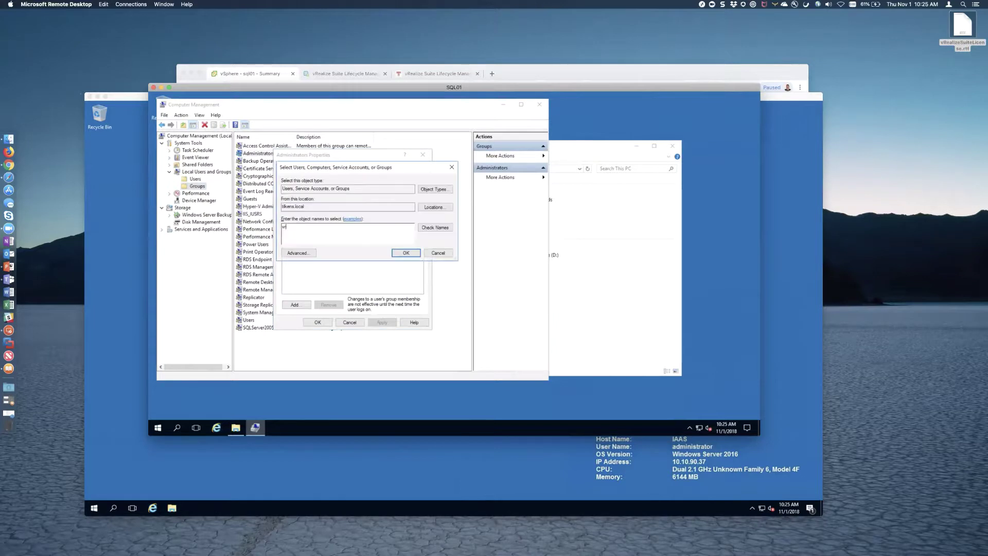
key("Return")
left_click(383, 322)
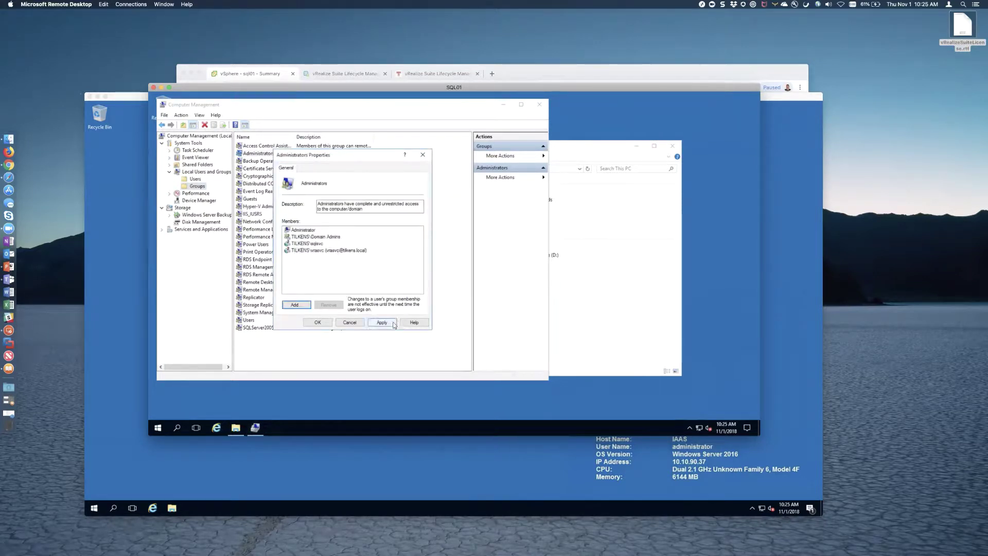
left_click(346, 321)
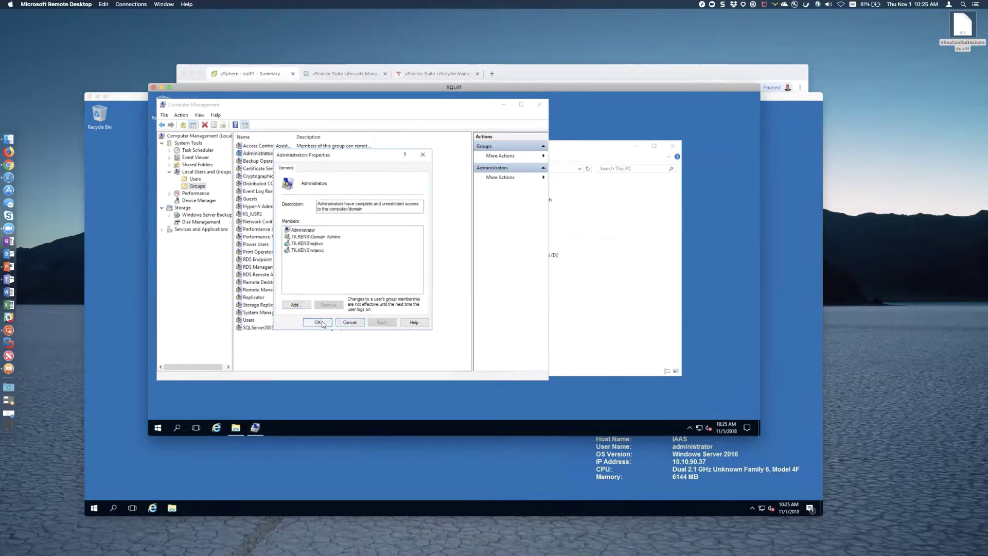
left_click(540, 105)
left_click(111, 211)
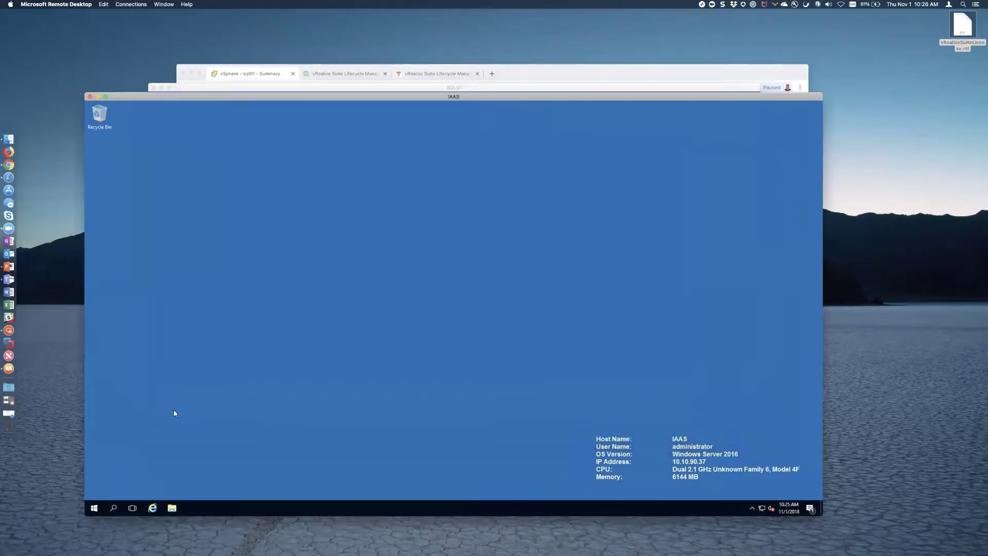
- On IAAS, open Computer Management to the local Administrators group properties
left_click(95, 509)
type("computer mana")
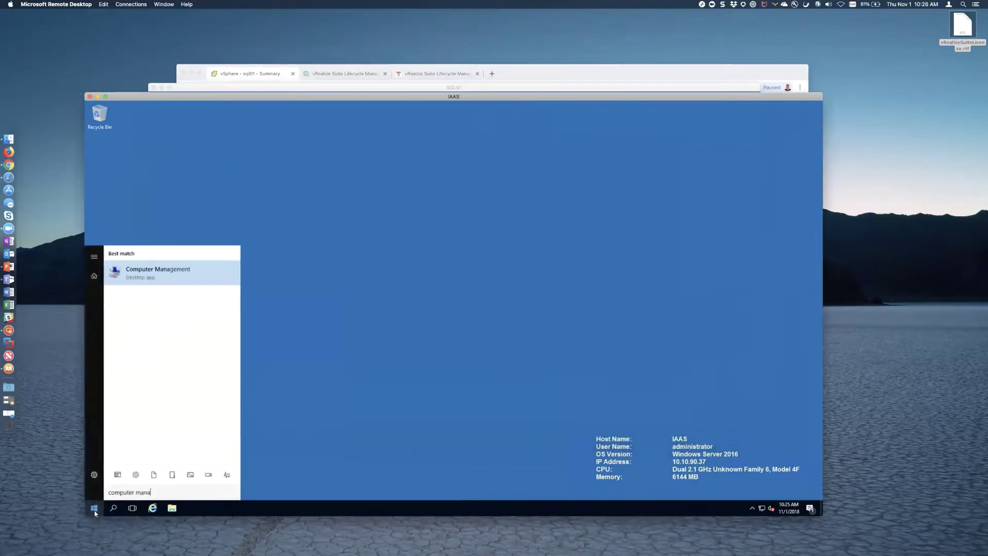
key("Return")
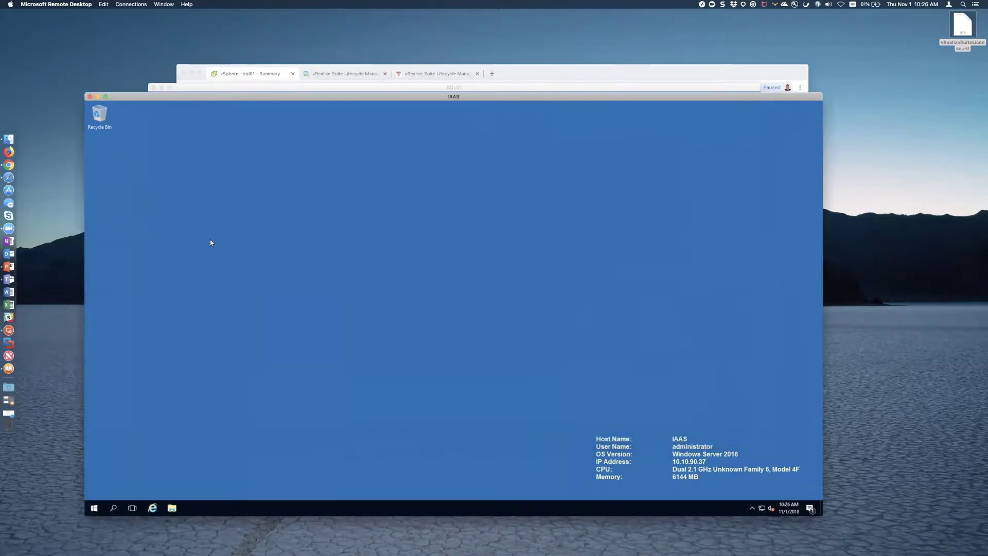
left_click(105, 181)
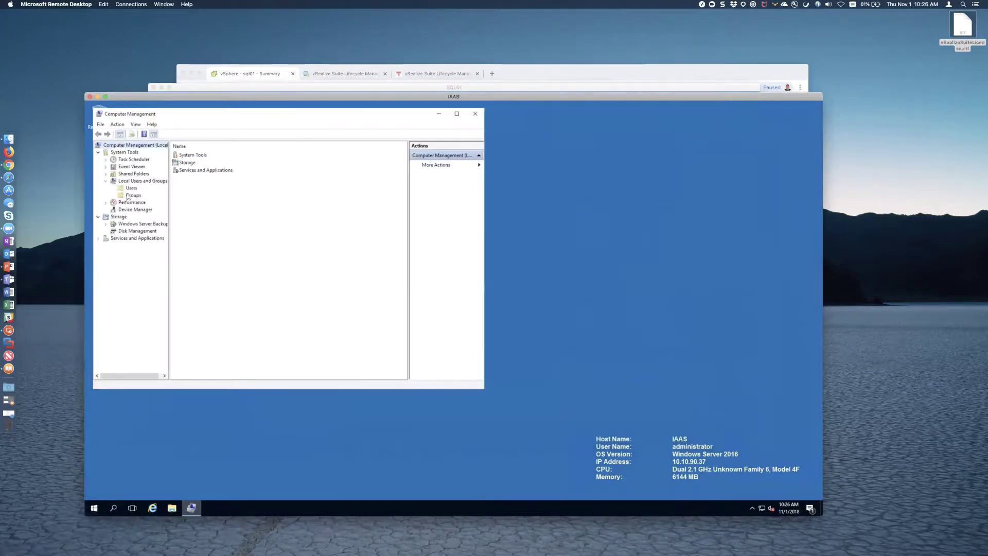
left_click(132, 195)
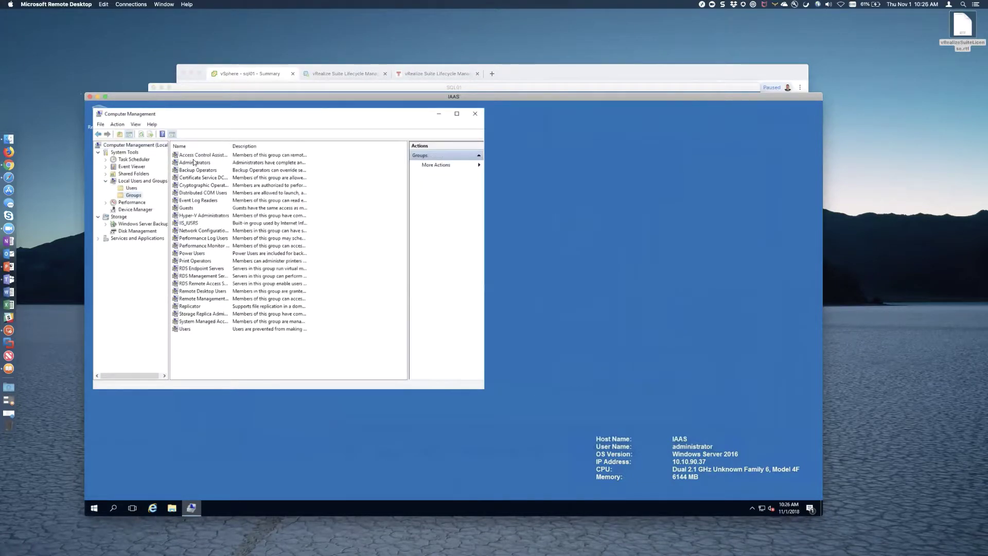
double_click(194, 162)
- Add the vr service account to Administrators, confirm, and close Computer Management
left_click(231, 313)
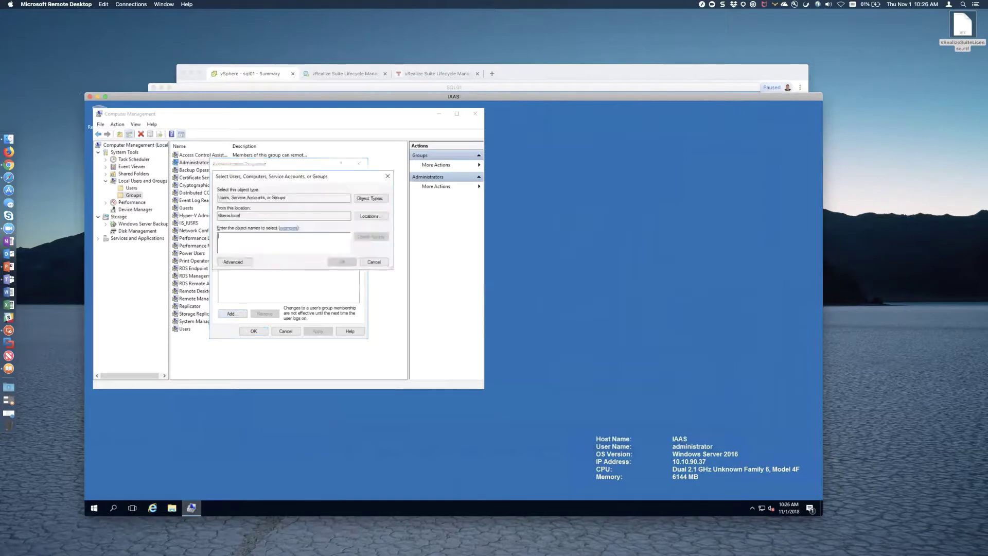
type("vra")
key("Return")
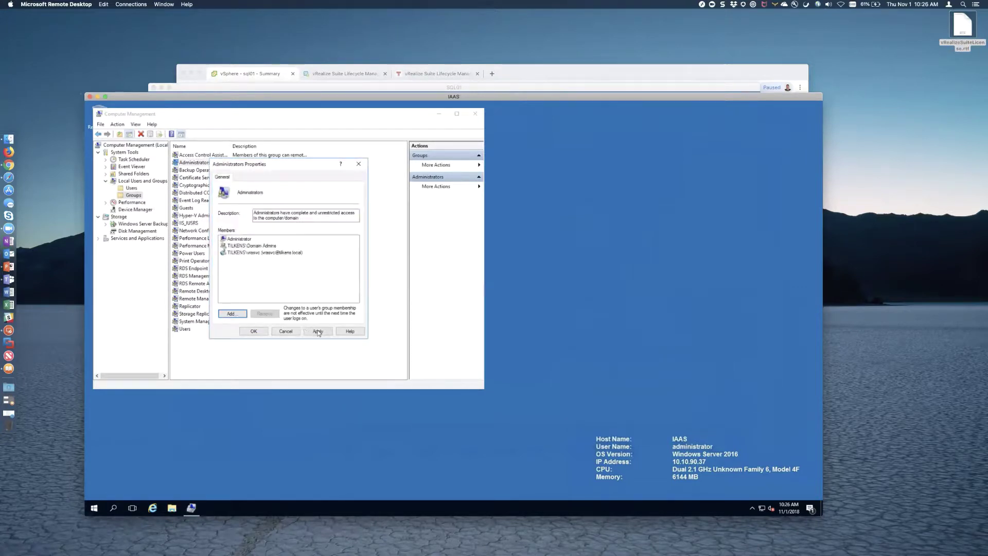
left_click(254, 332)
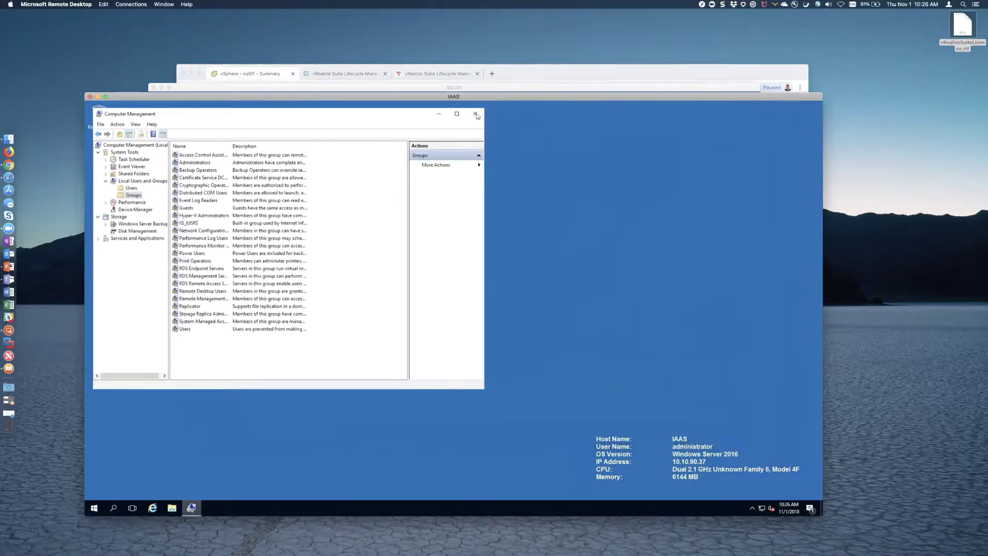
left_click(474, 114)
- Open Windows Firewall from Control Panel in Small icons view on IAAS
left_click(93, 508)
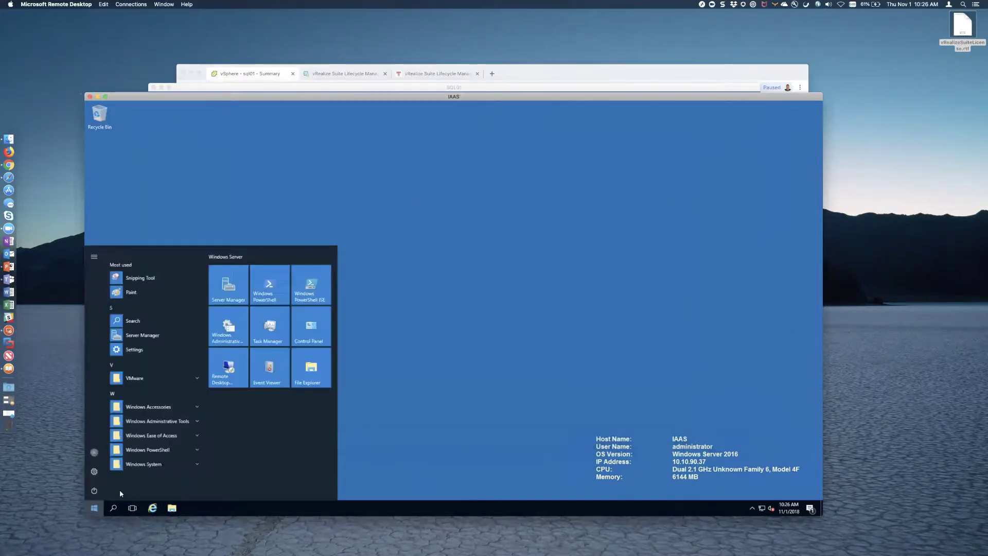
left_click(311, 327)
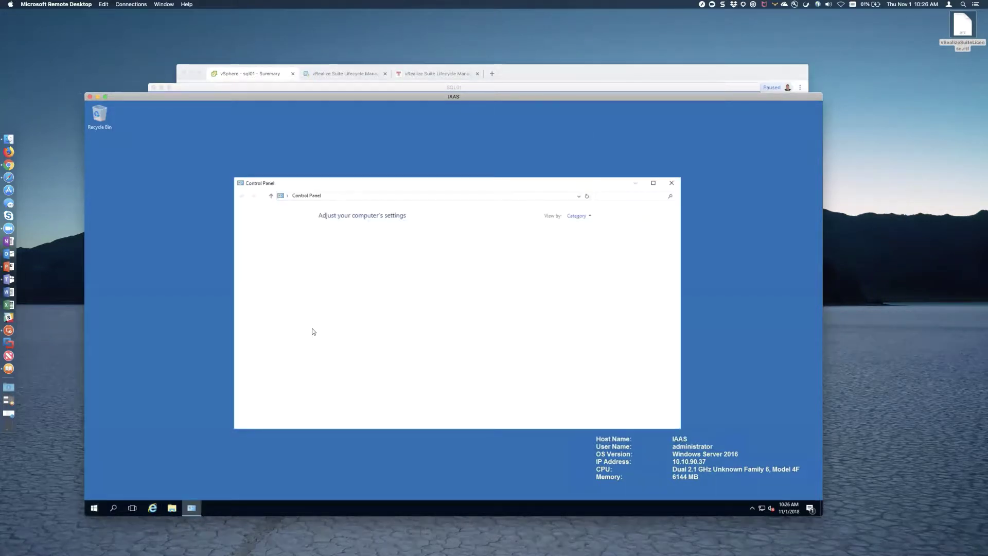
left_click(587, 217)
left_click(586, 244)
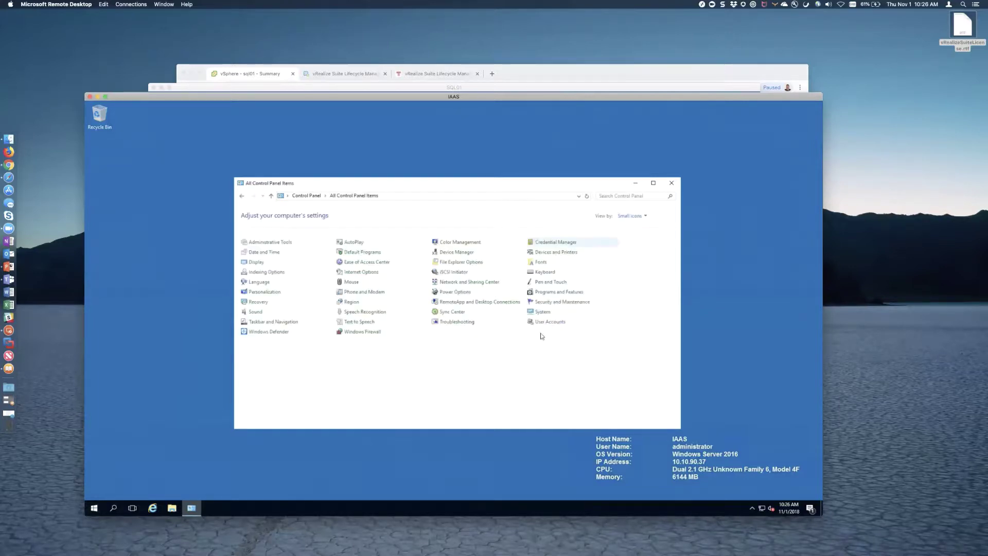
left_click(360, 332)
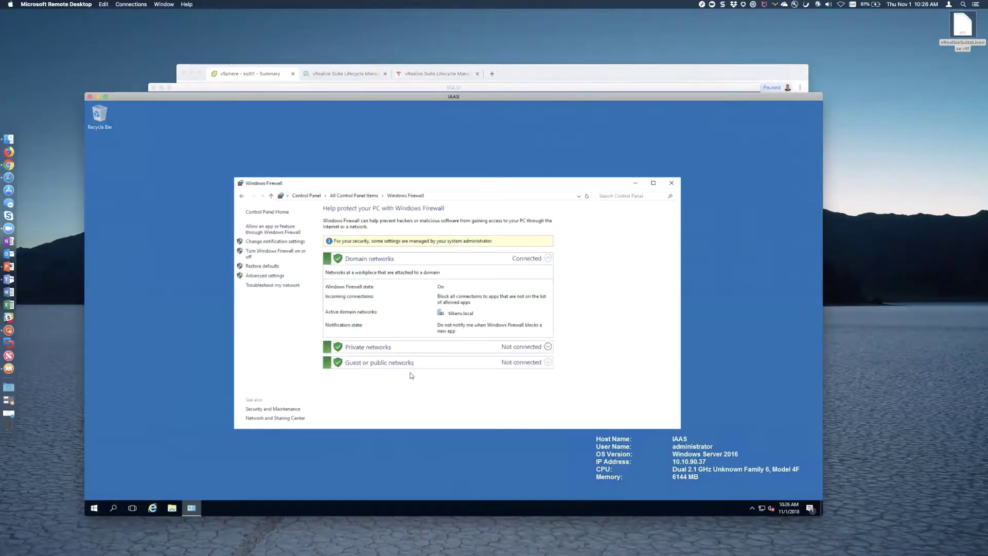
- Turn off the firewall for domain, private and public networks, then close it
left_click(266, 253)
left_click(366, 286)
left_click(366, 333)
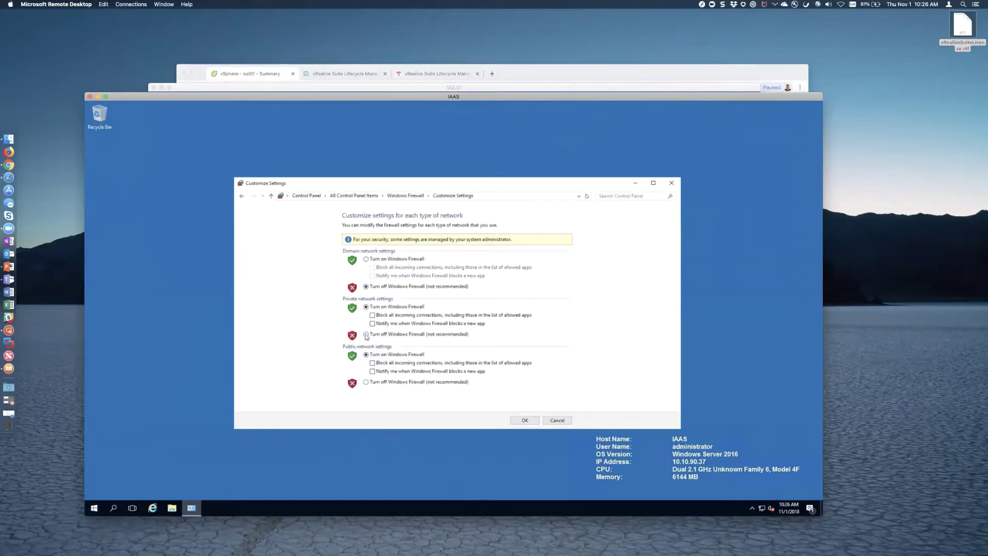
left_click(365, 382)
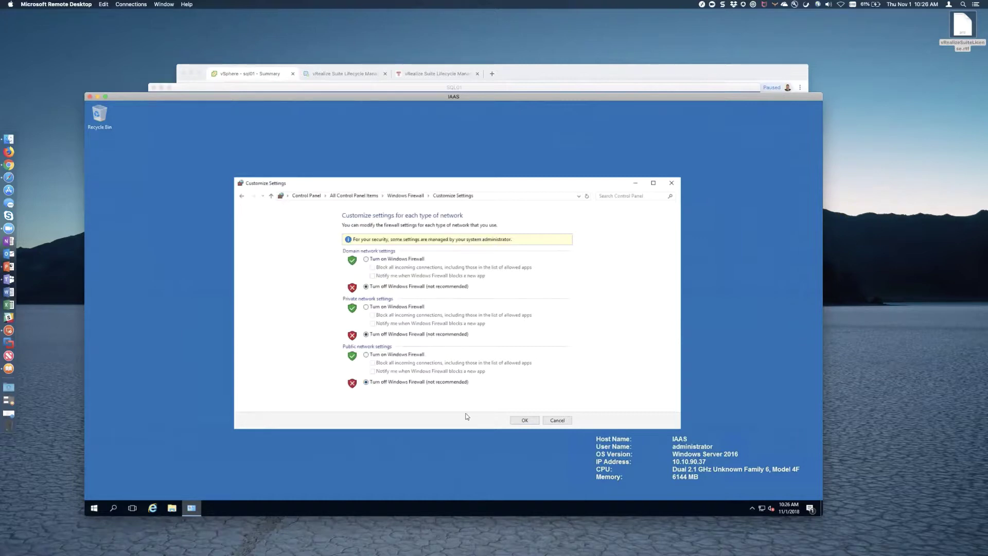
left_click(525, 419)
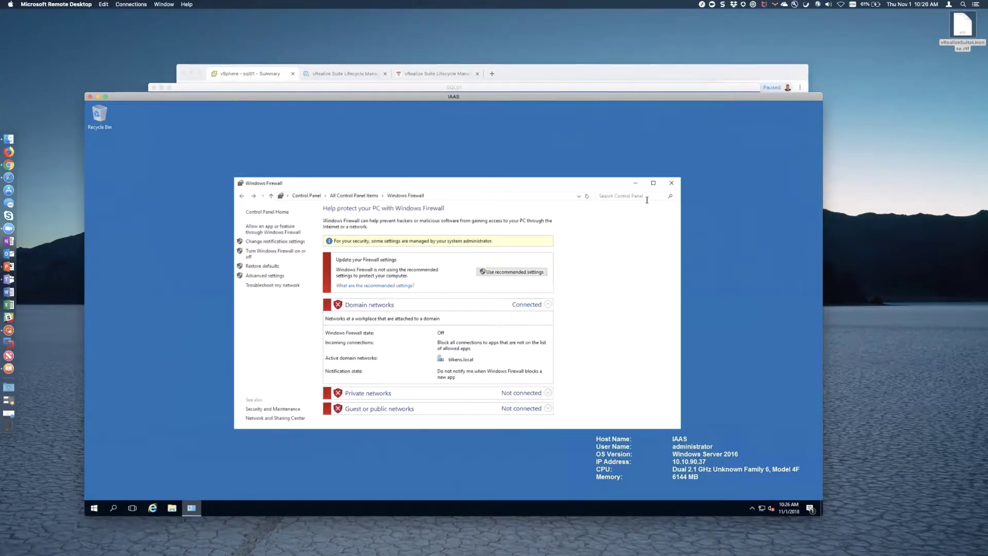
left_click(671, 183)
- On SQL01, open Windows Firewall from Control Panel in Small icons view
left_click(526, 89)
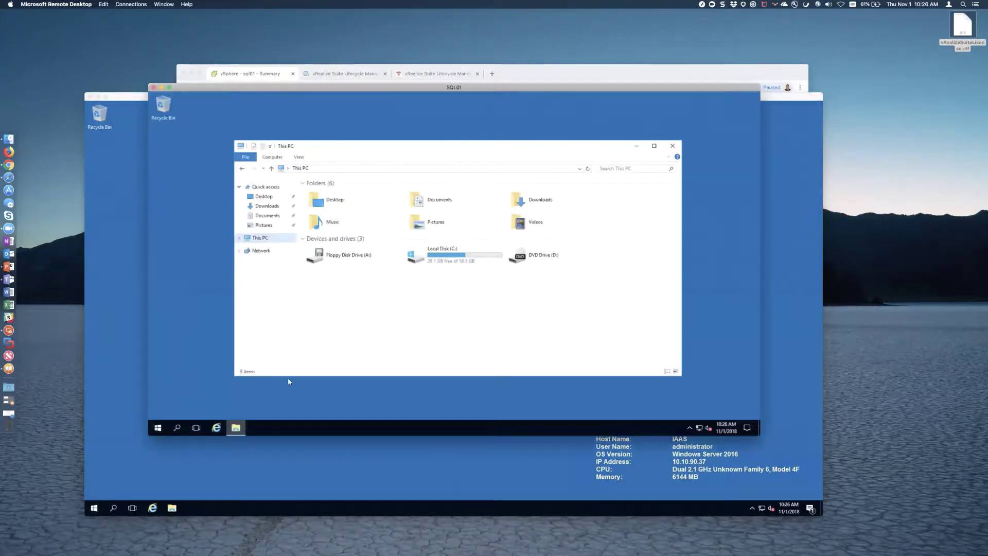
left_click(158, 427)
left_click(367, 248)
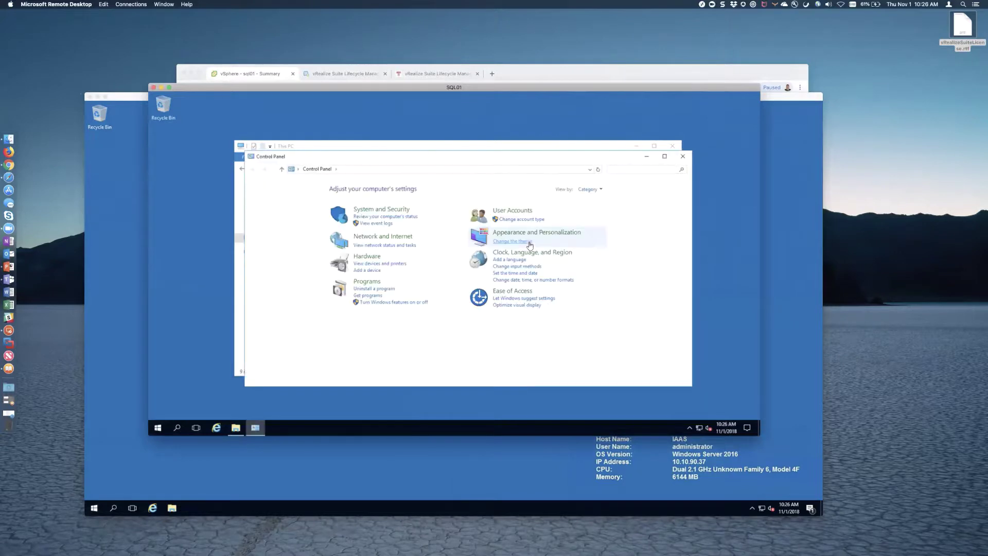
left_click(591, 190)
left_click(591, 218)
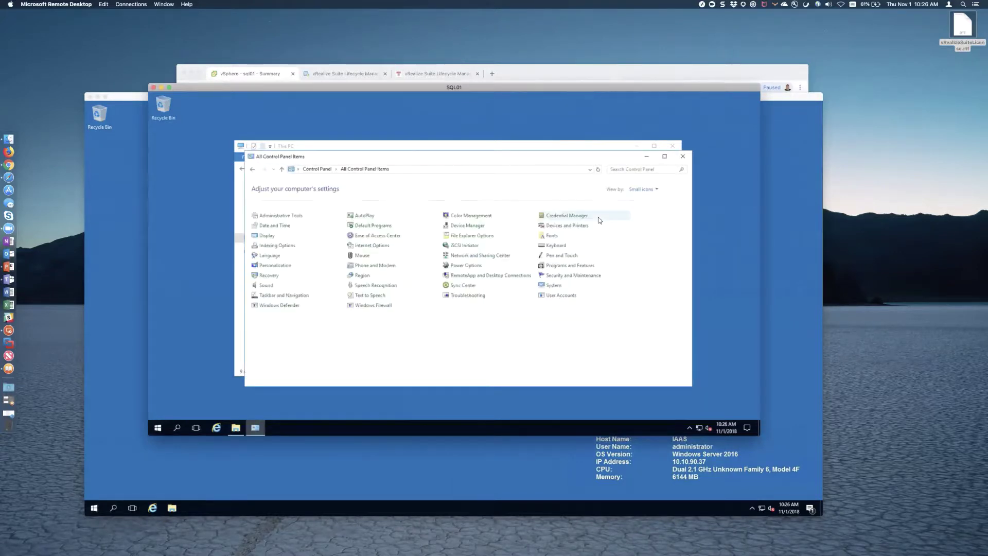
left_click(417, 309)
- Turn off SQL01's firewall for domain, private and public networks, then close it
left_click(289, 228)
left_click(376, 259)
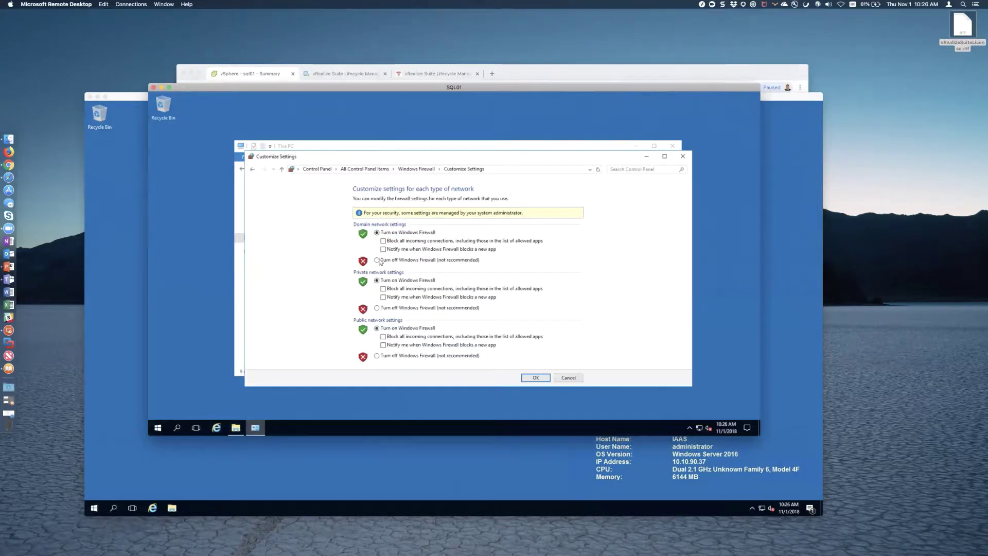
left_click(376, 308)
left_click(377, 356)
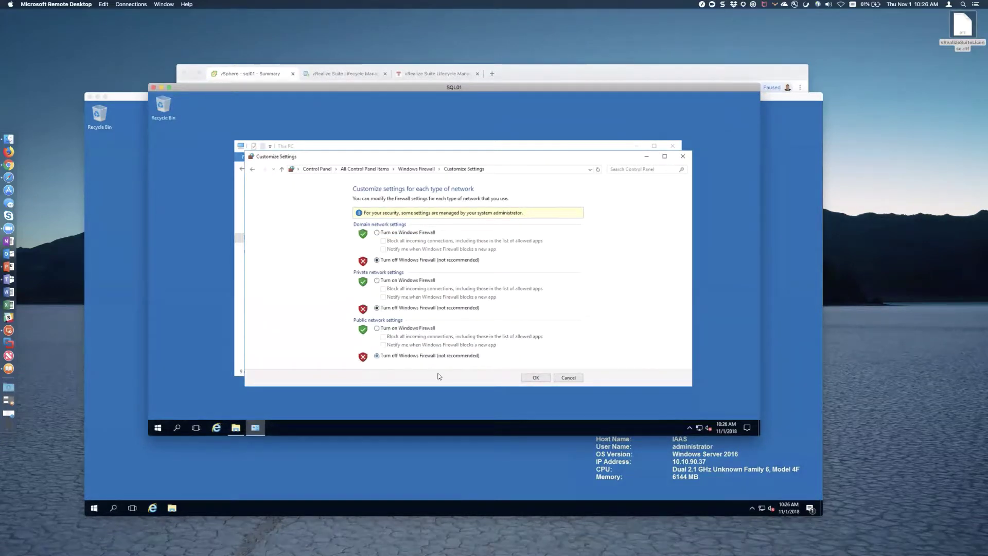
left_click(535, 379)
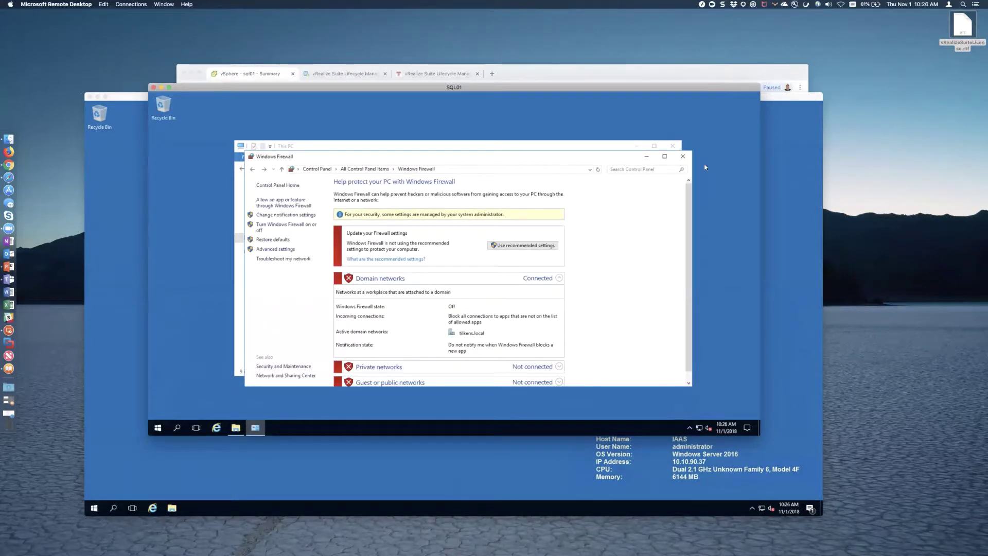
left_click(683, 156)
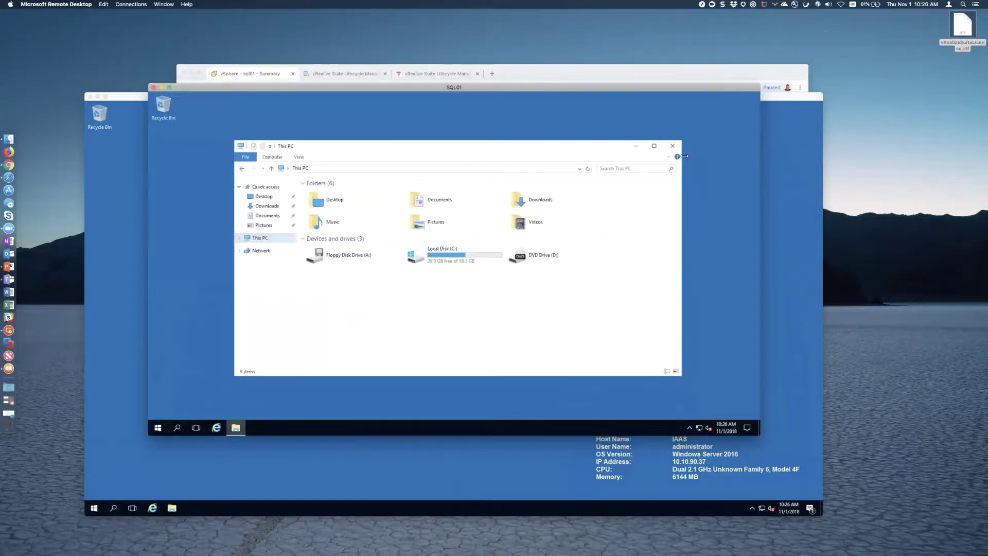
- On IAAS, set User Account Control to Never notify via User Accounts
left_click(127, 315)
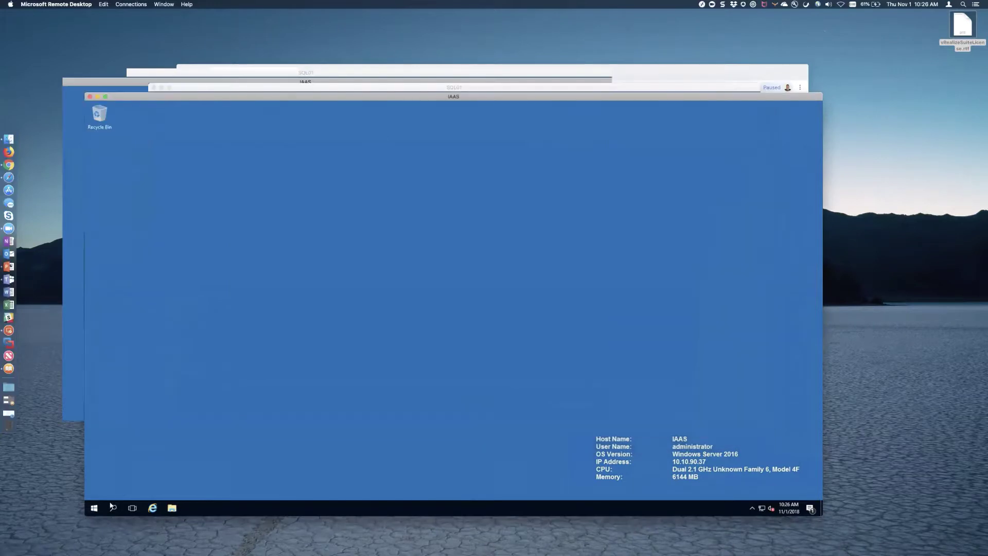
left_click(94, 508)
left_click(312, 321)
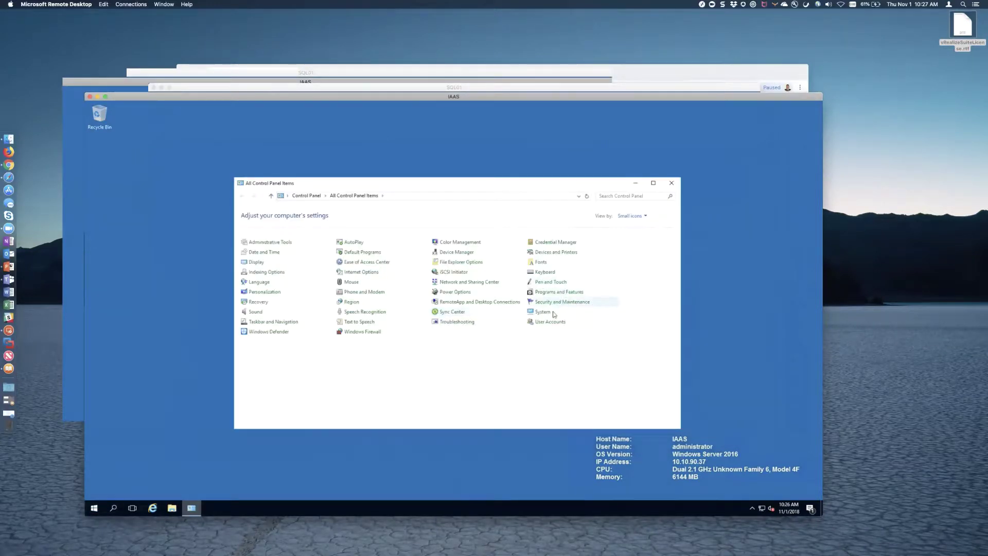
left_click(550, 321)
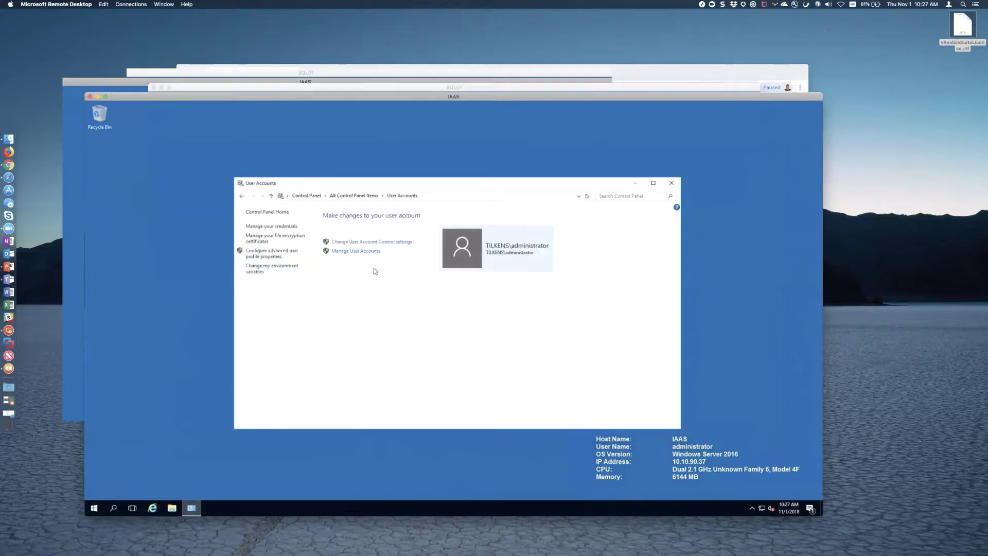
left_click(365, 243)
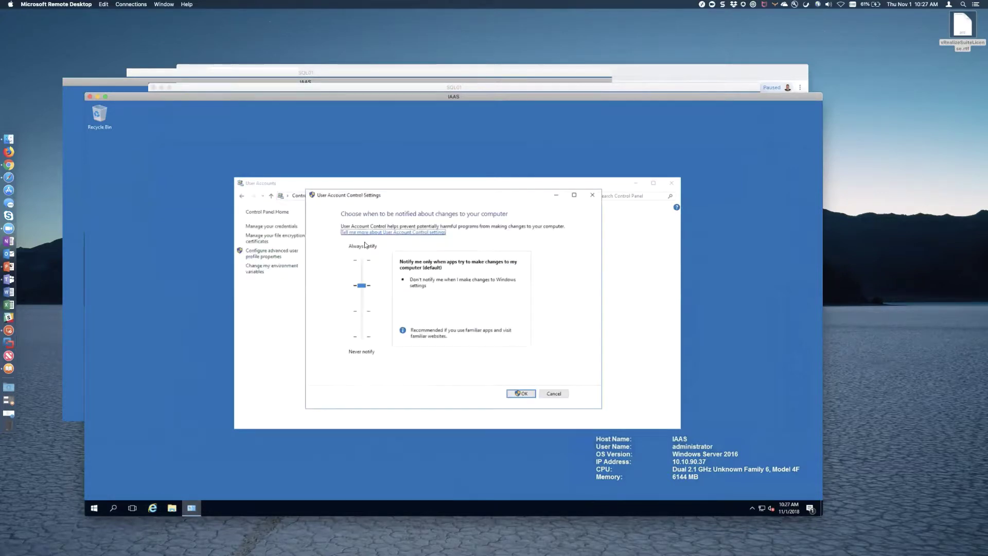
left_click(362, 338)
left_click(529, 393)
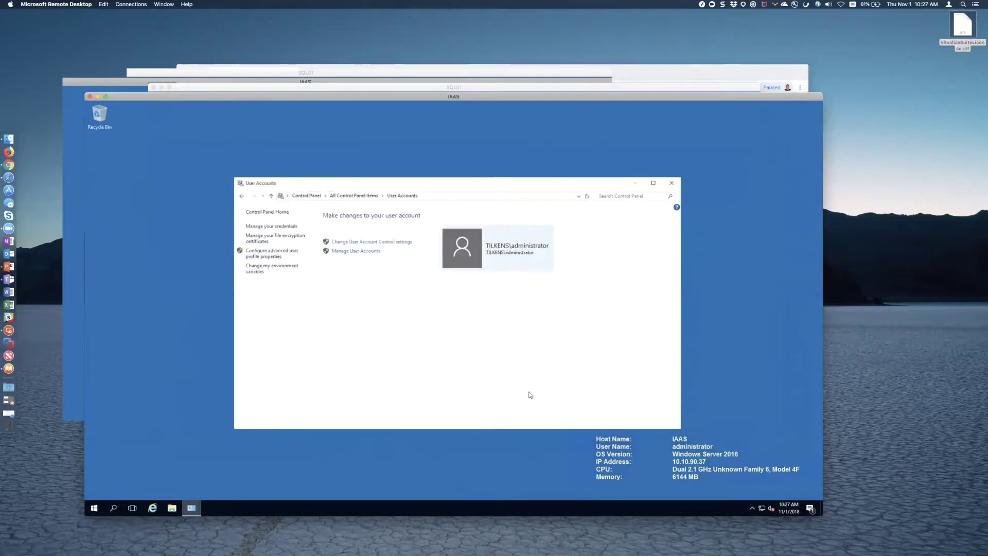
left_click(670, 183)
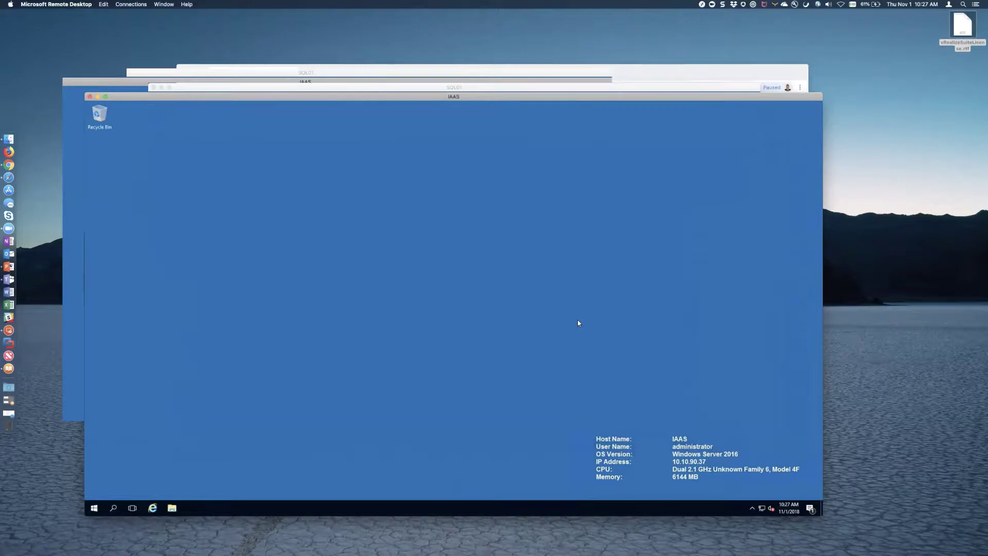
- Restart the IAAS server from the Start menu power options
left_click(94, 507)
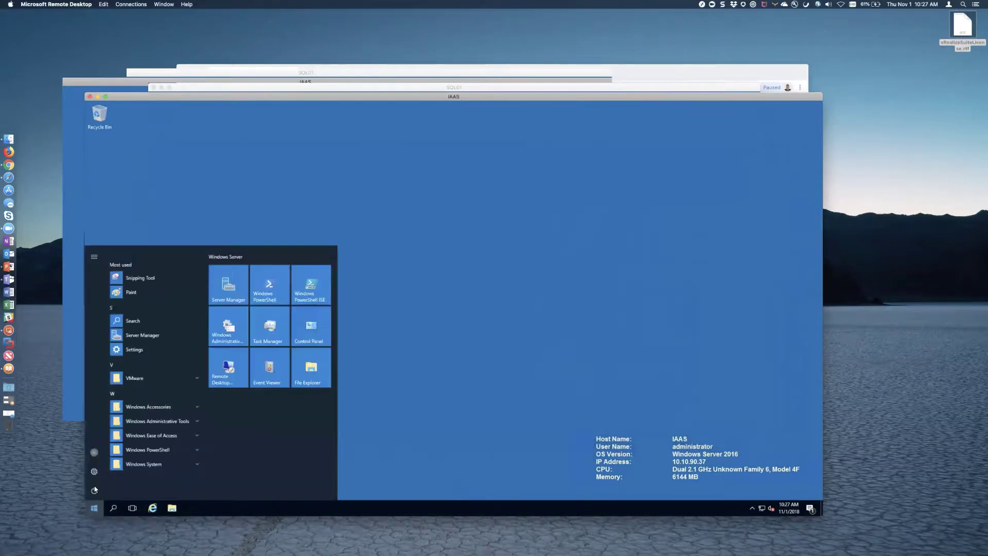
left_click(94, 490)
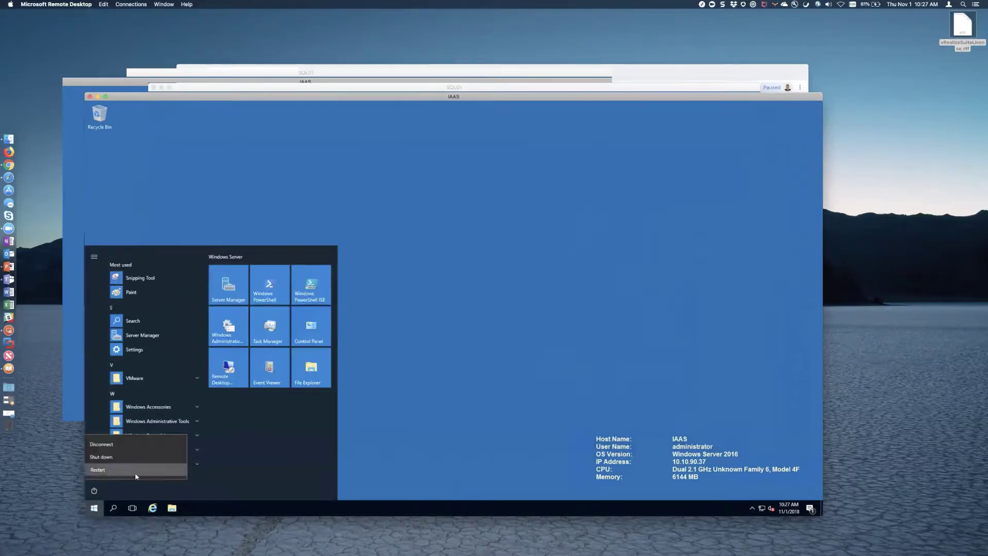
left_click(129, 470)
left_click(201, 468)
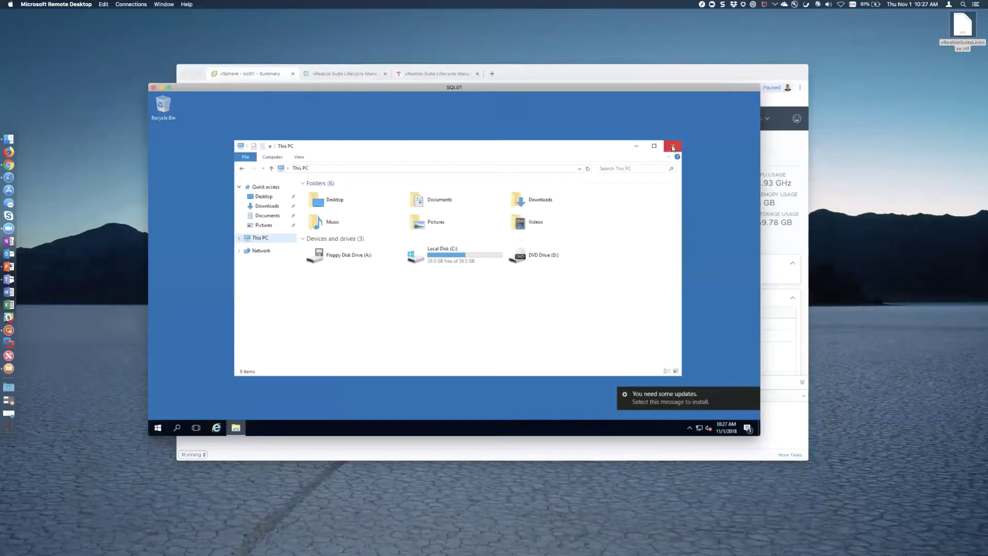
- Close This PC and start SQL Server Management Studio from the Microsoft SQL Server Tools 17 folder
left_click(672, 147)
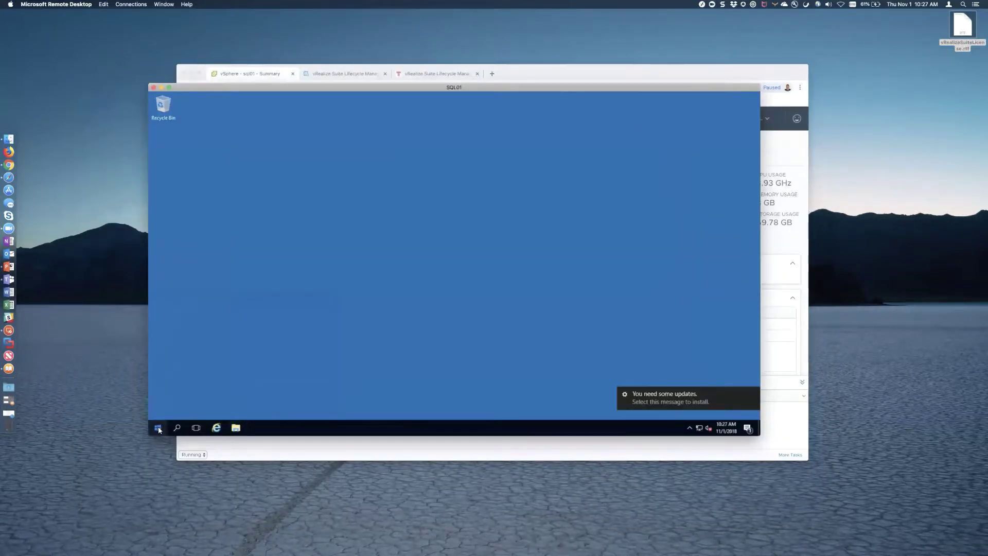
left_click(157, 429)
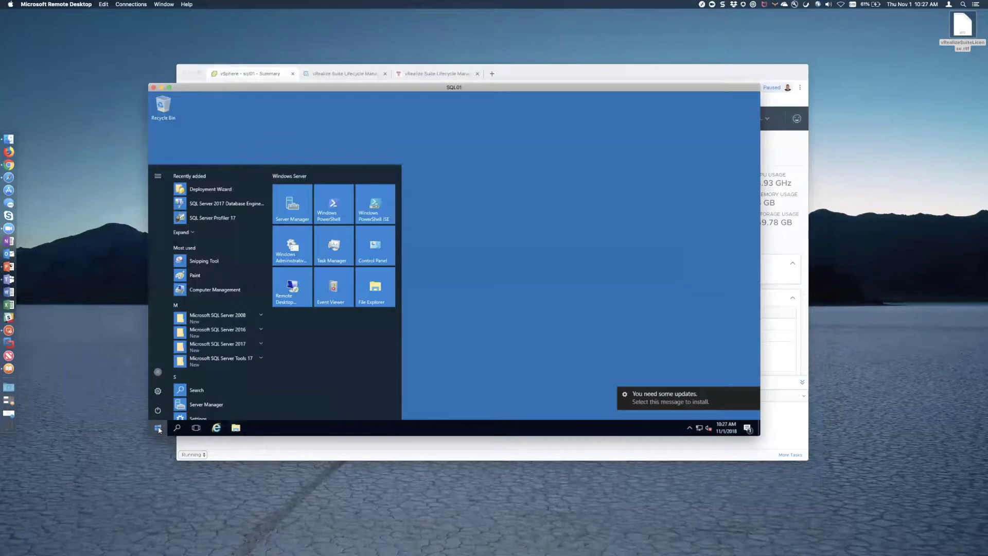
left_click(221, 348)
scroll(236, 360, "down", 2)
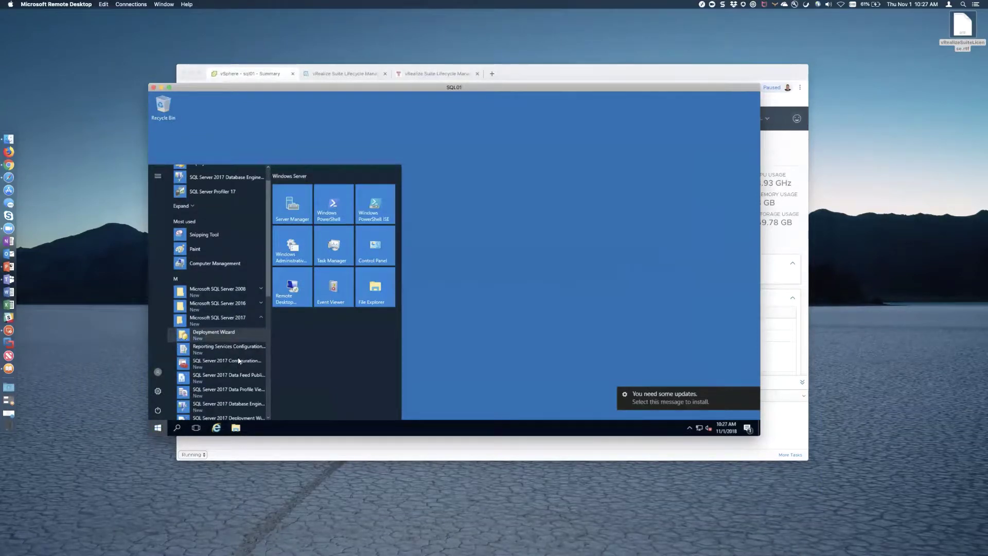
scroll(238, 360, "down", 4)
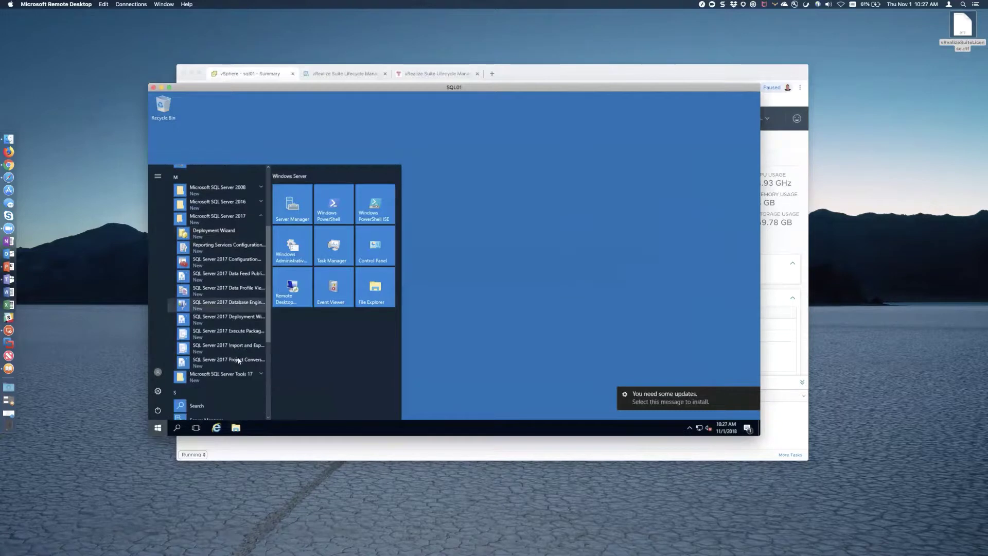
scroll(239, 360, "down", 1)
left_click(232, 359)
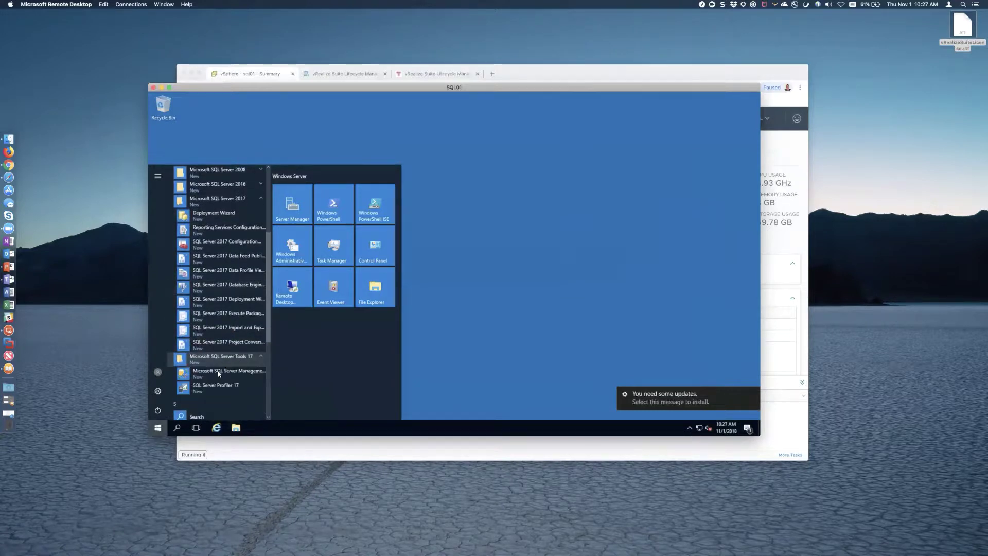
left_click(213, 373)
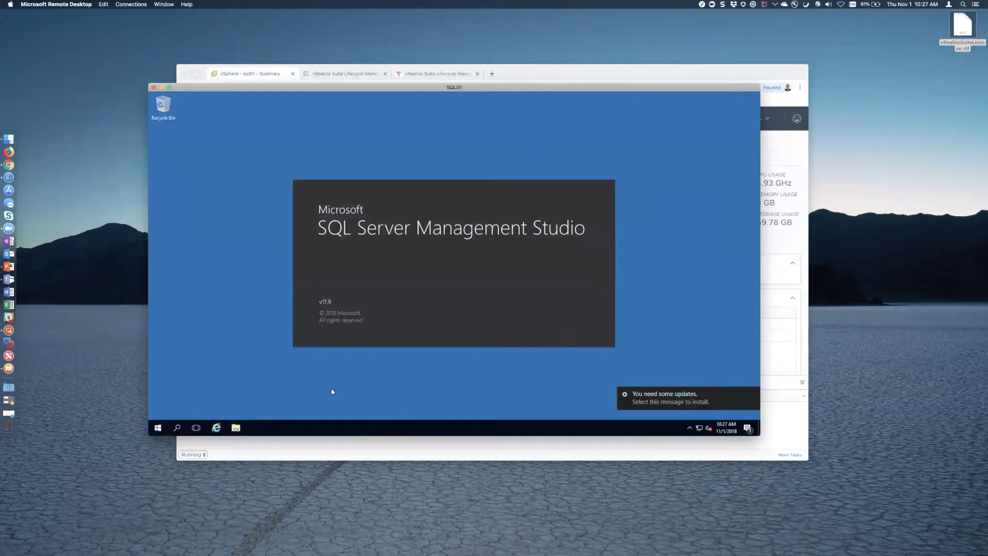
- Check in the iaas VM's web console that it reached the Windows lock screen, then close the console
left_click(265, 71)
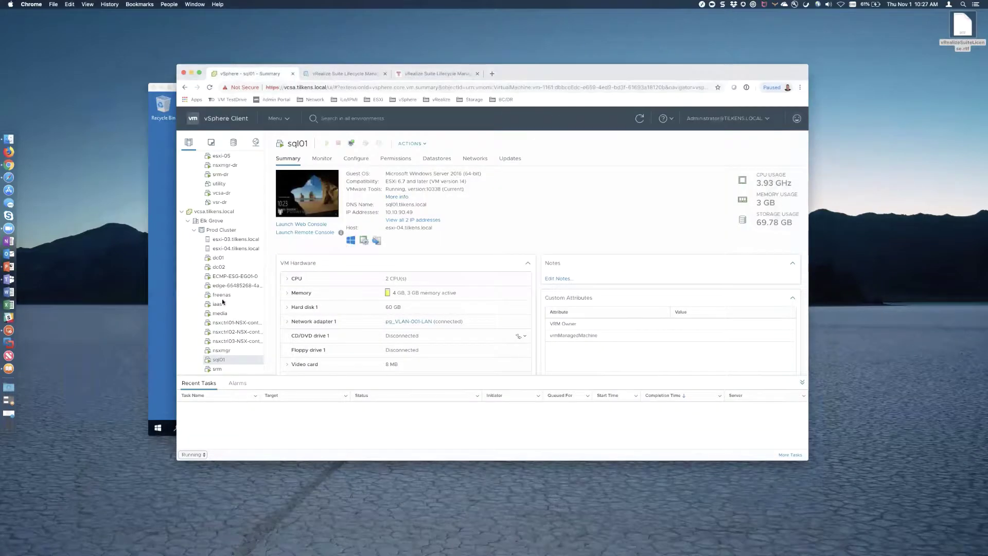
left_click(217, 304)
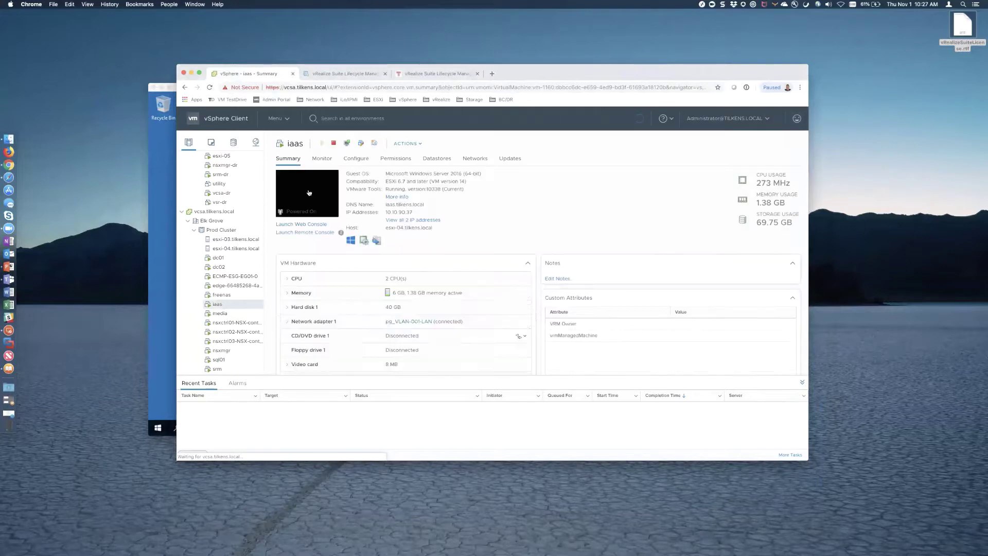
left_click(309, 193)
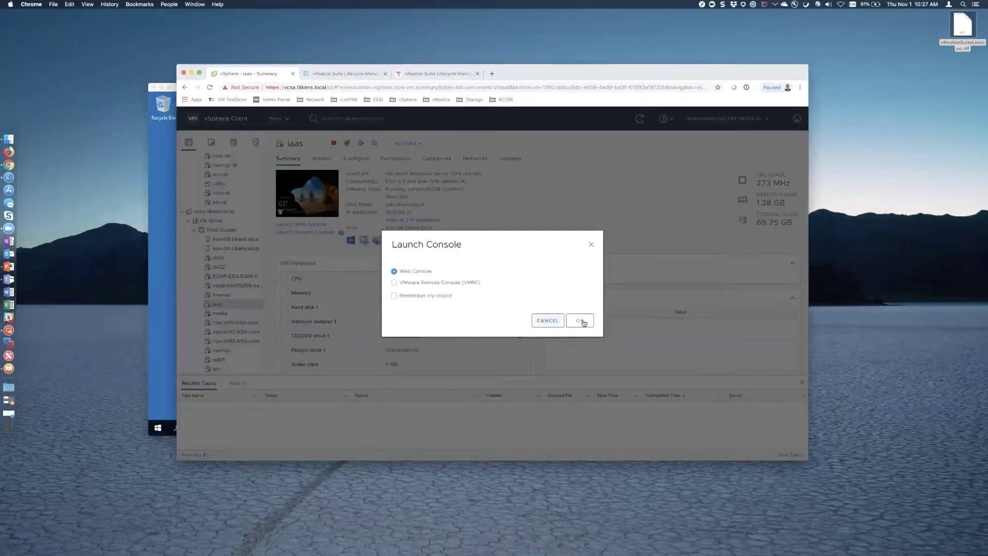
left_click(579, 320)
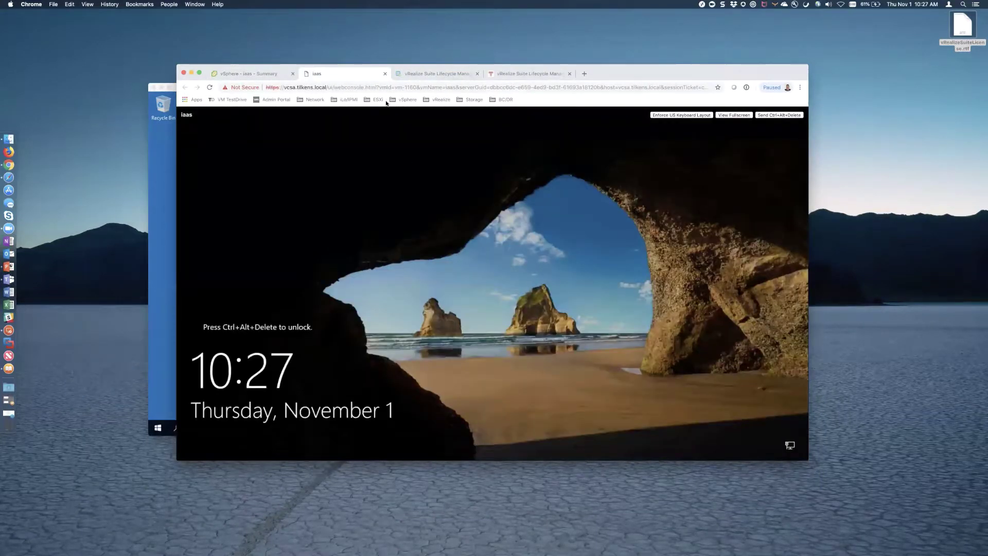
key("super+w")
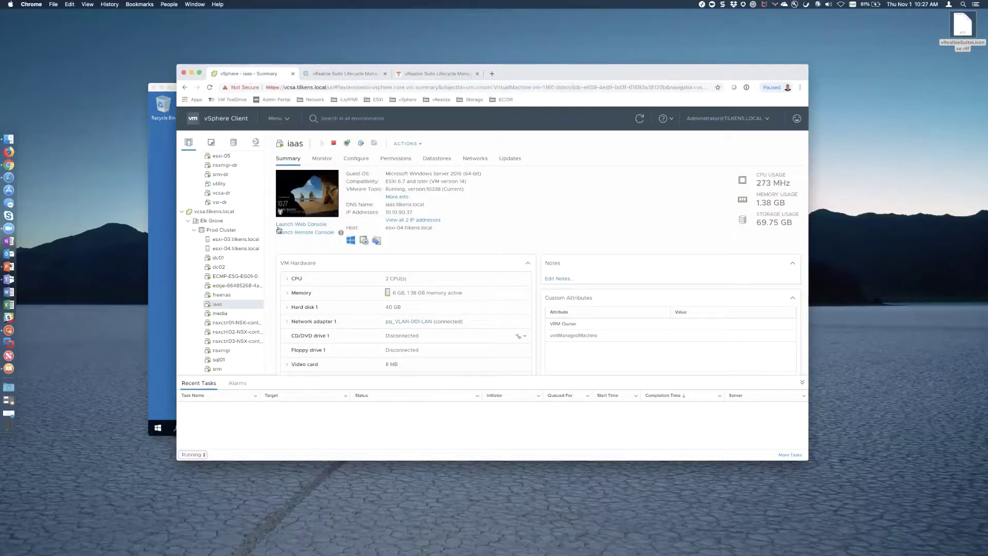
- Reconnect to the IAAS server from Saved Desktops, accepting the certificate warning
left_click(168, 186)
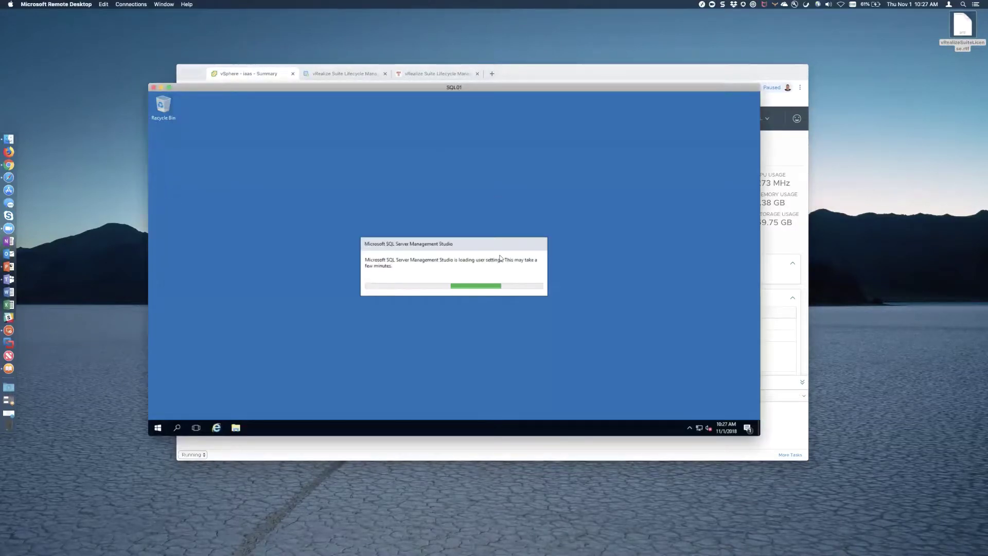
left_click(702, 5)
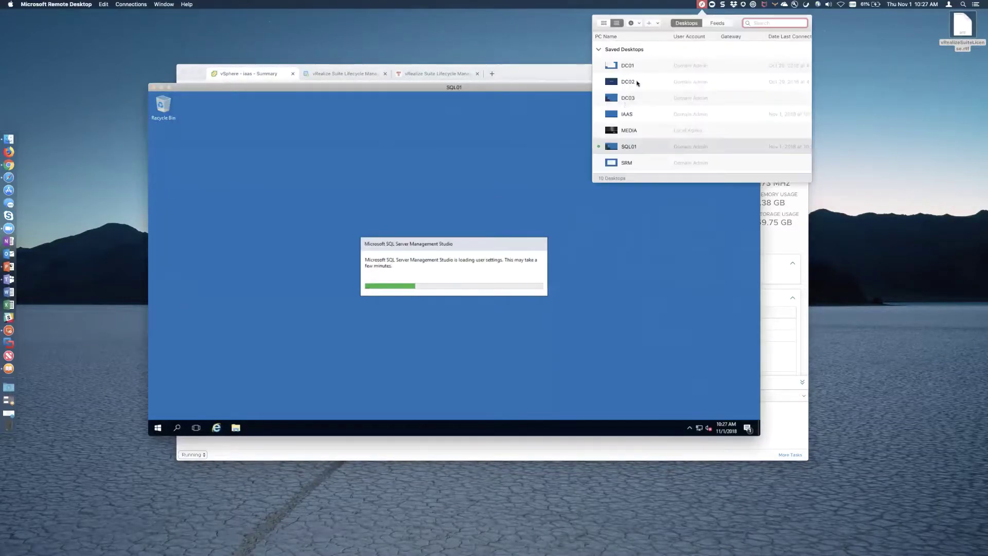
double_click(626, 113)
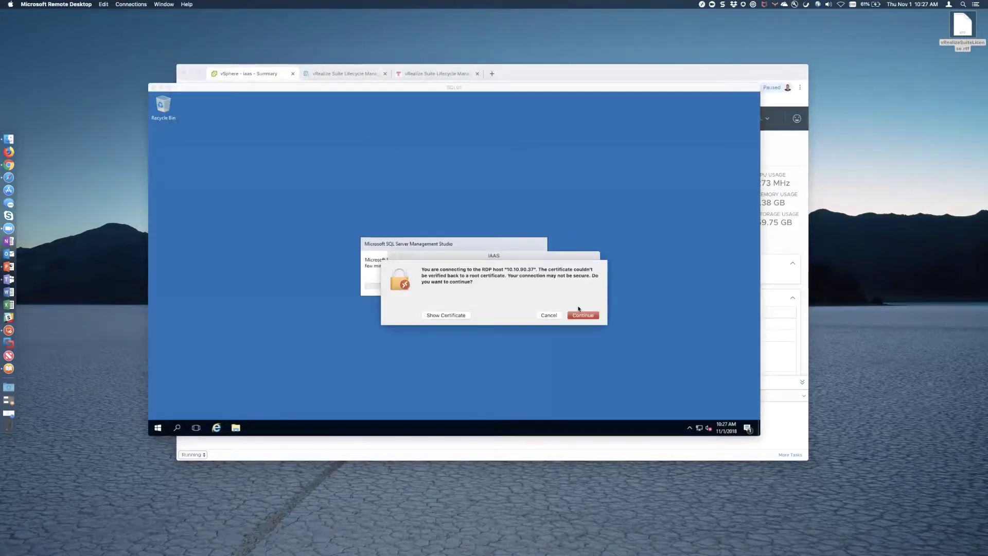
left_click(582, 315)
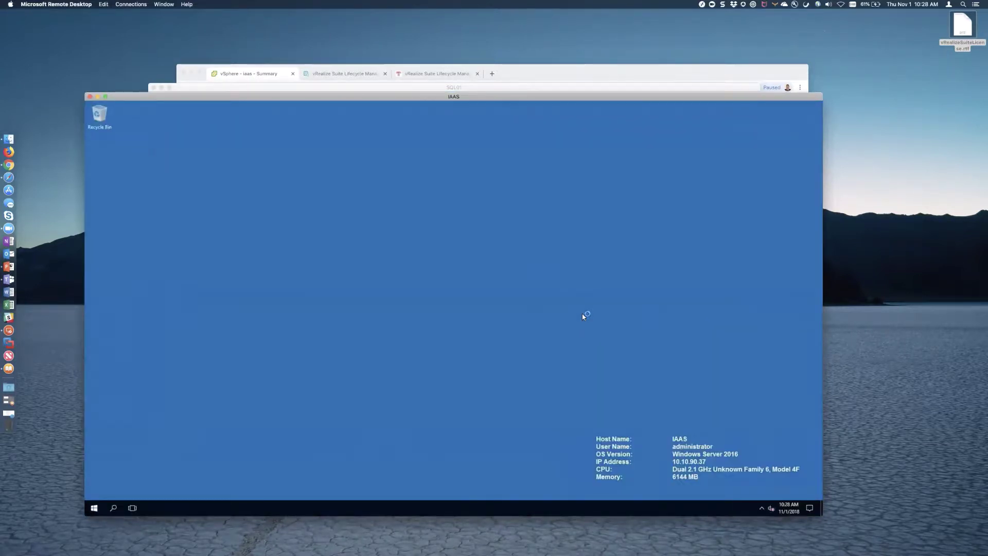
- On SQL01, connect Management Studio, expand Databases and Security > Logins, then close it
left_click(482, 90)
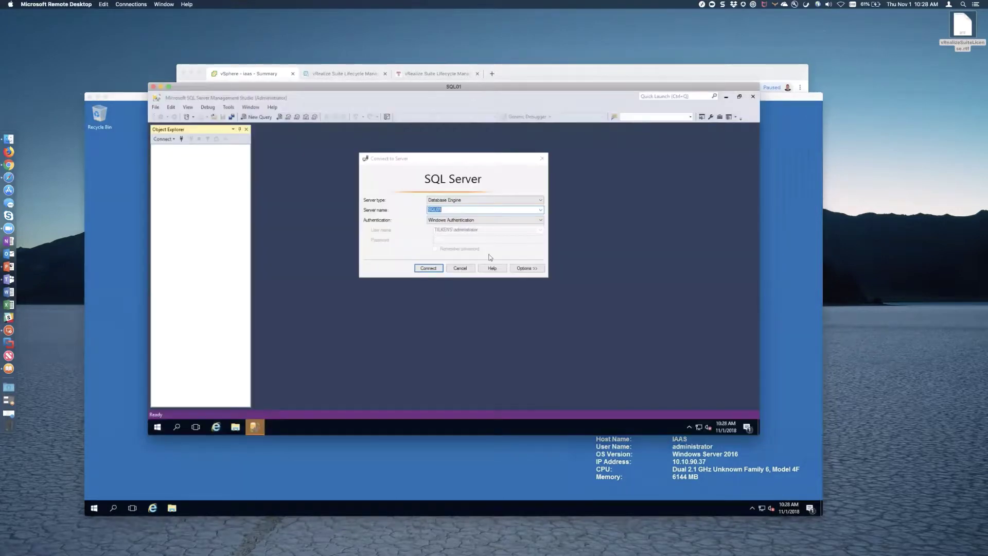
left_click(431, 268)
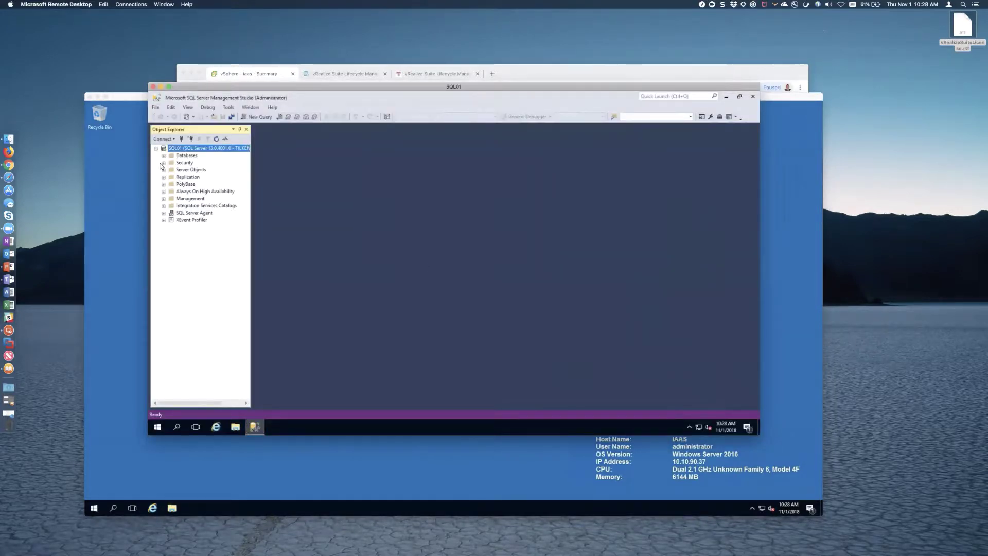
left_click(164, 156)
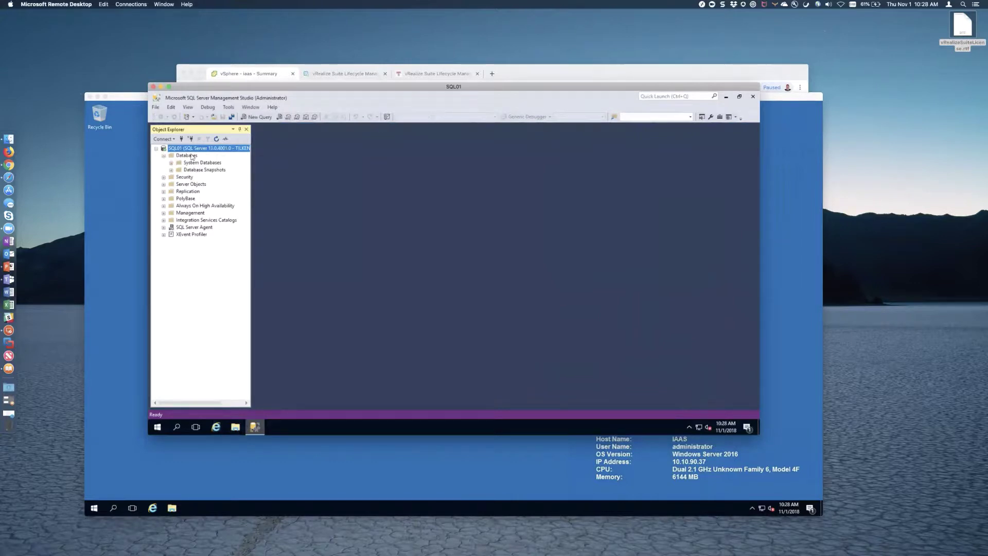
left_click(164, 177)
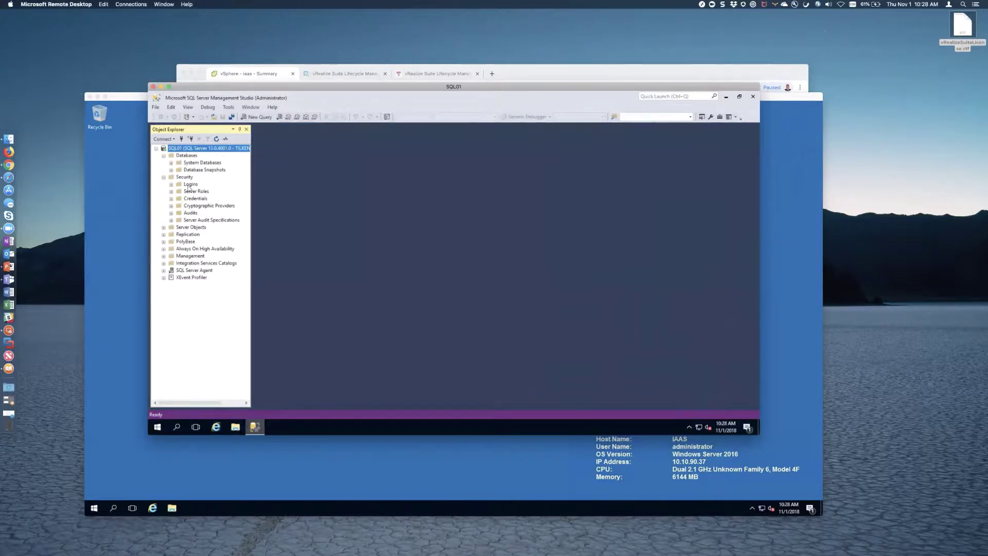
left_click(171, 186)
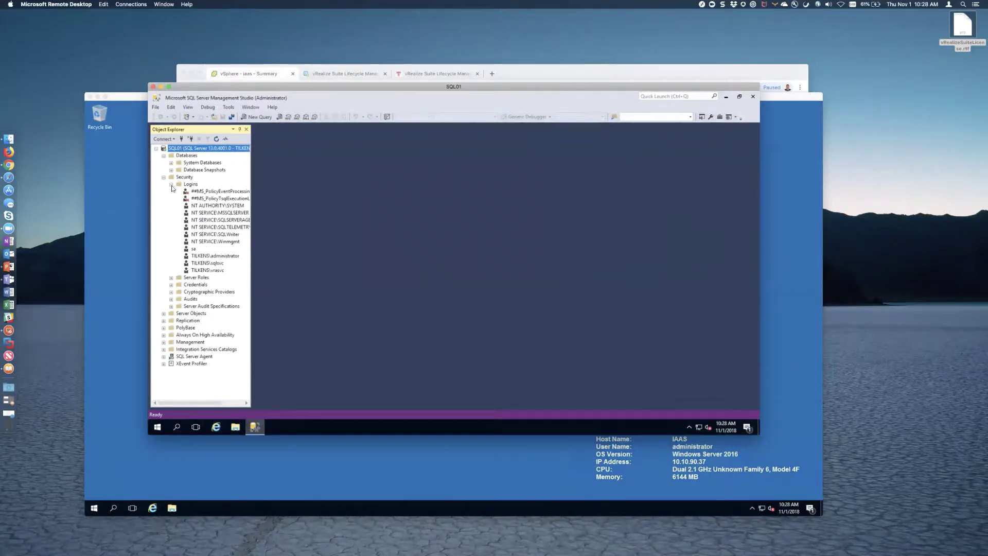
left_click(751, 96)
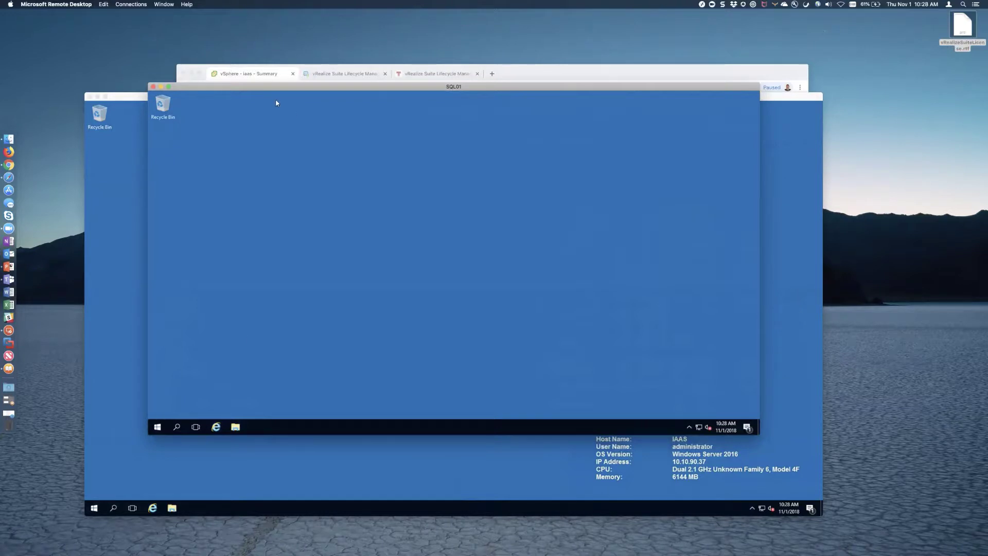
left_click(268, 69)
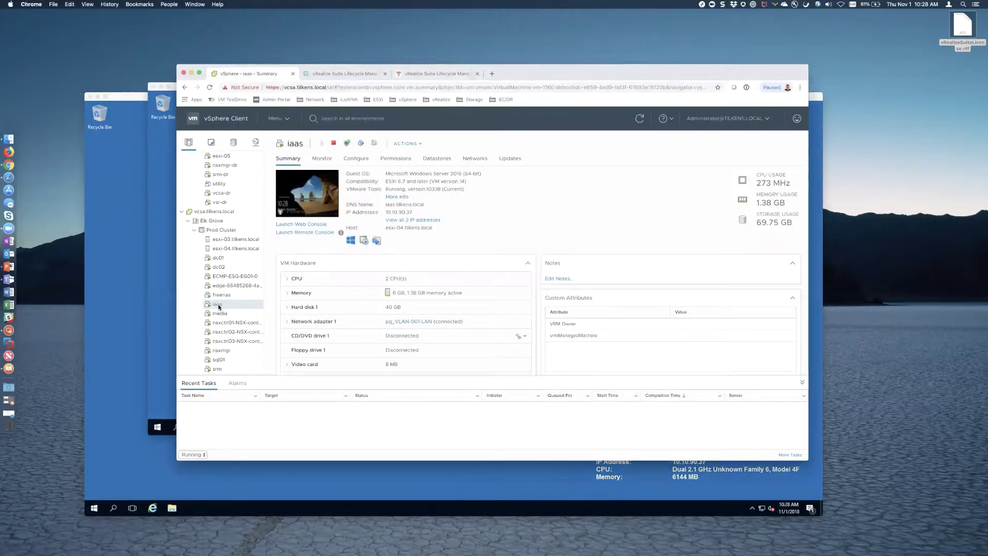
- Snapshot the iaas VM as 'Pre-vRA7.5 Install' with matching description, excluding memory
right_click(219, 306)
mouse_move(256, 192)
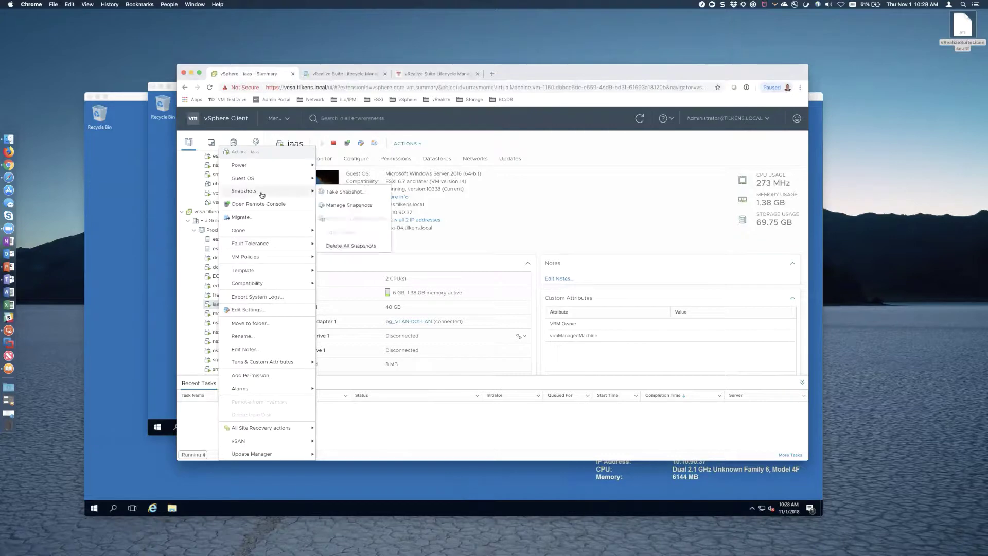
left_click(338, 192)
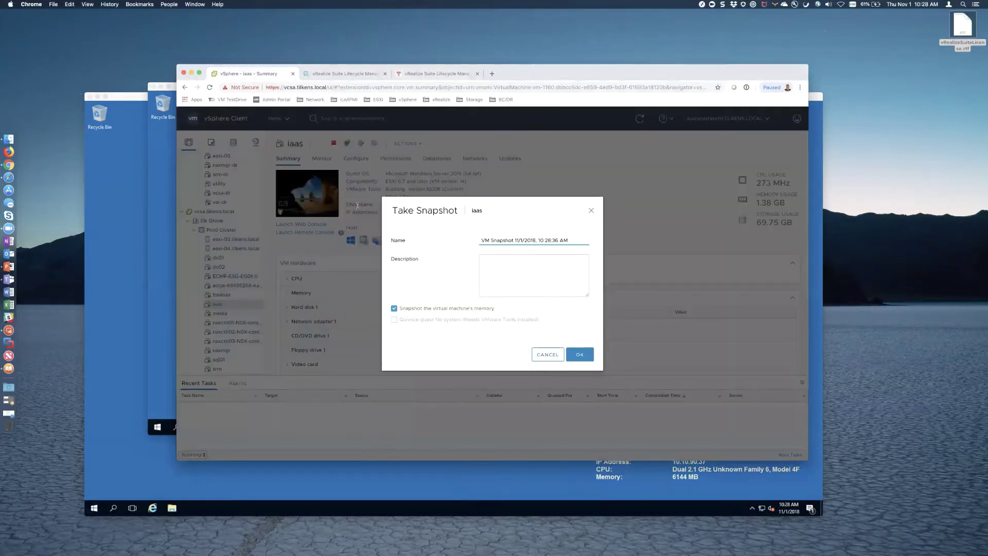
key("super+a")
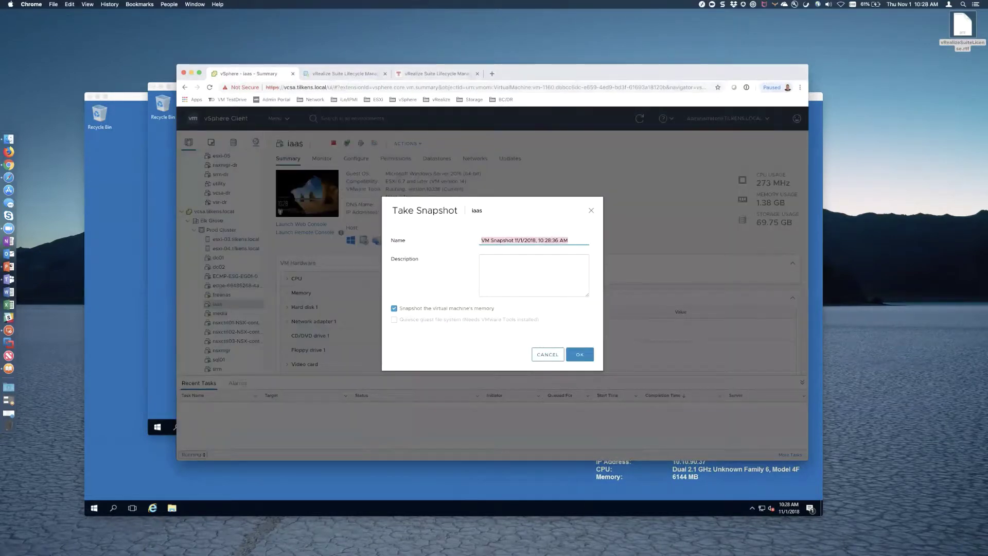
type("Pre-vRA7.5 Install")
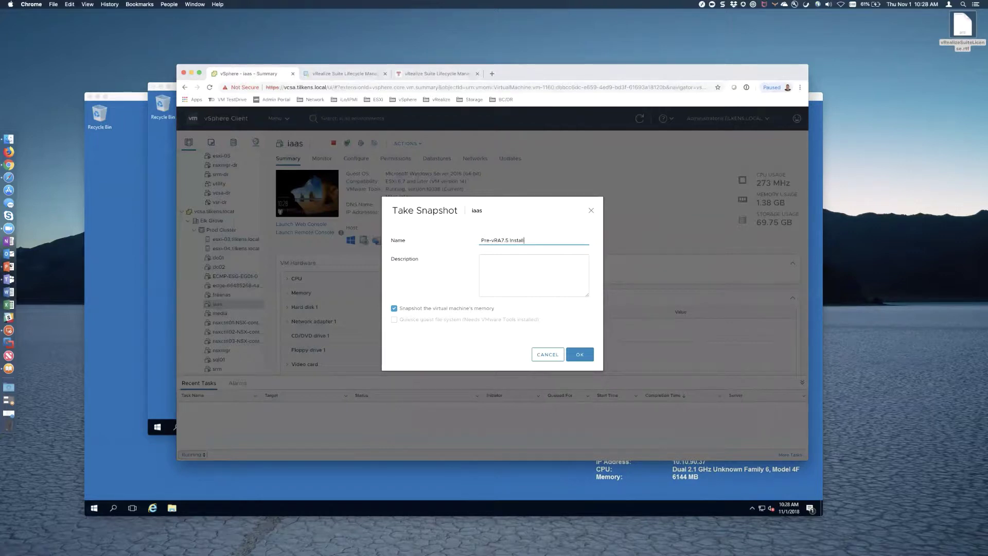
key("super+a")
key("super+c")
key("Tab")
key("super+v")
left_click(395, 308)
left_click(572, 354)
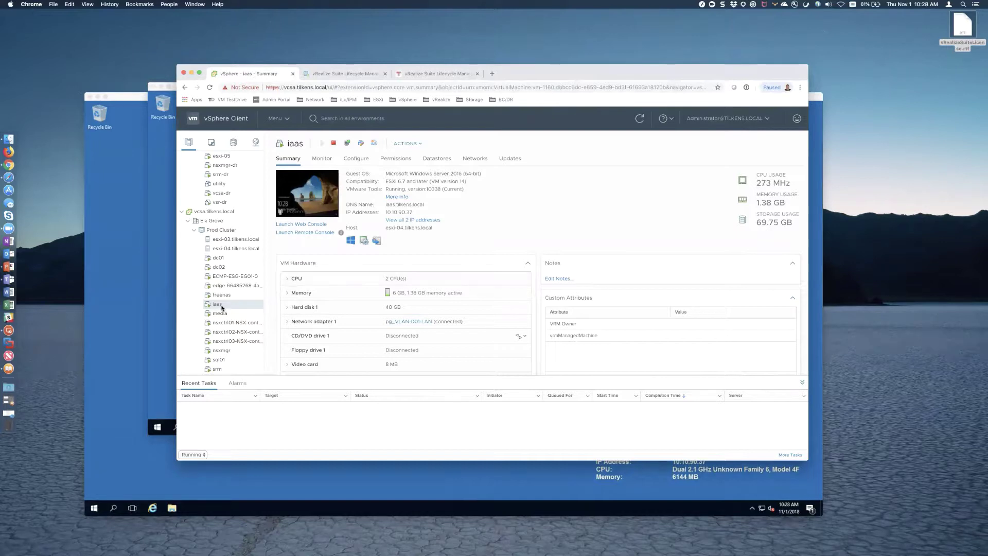
- Snapshot the sql01 VM as 'Pre-vRA7.5 Install' with matching description, excluding memory
right_click(222, 361)
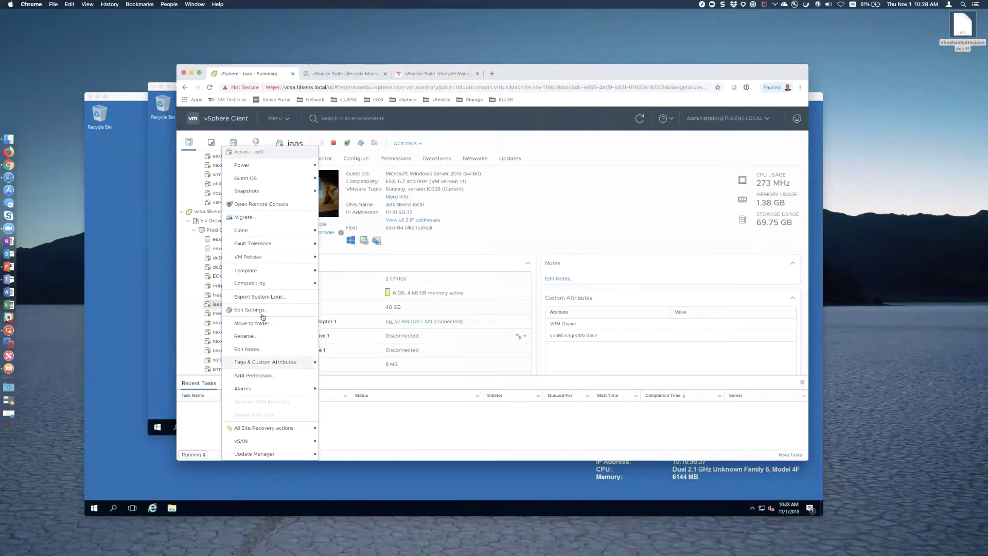
mouse_move(269, 191)
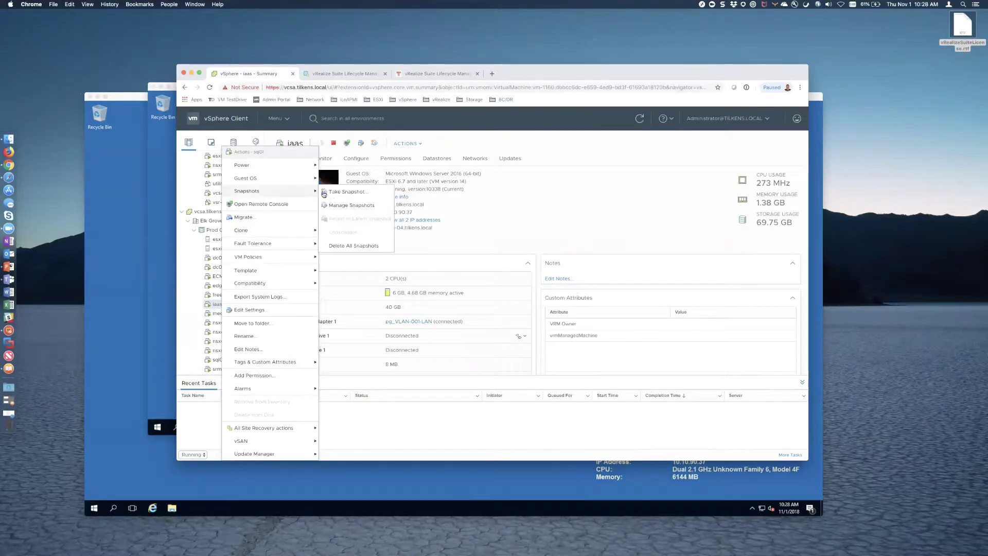
left_click(333, 193)
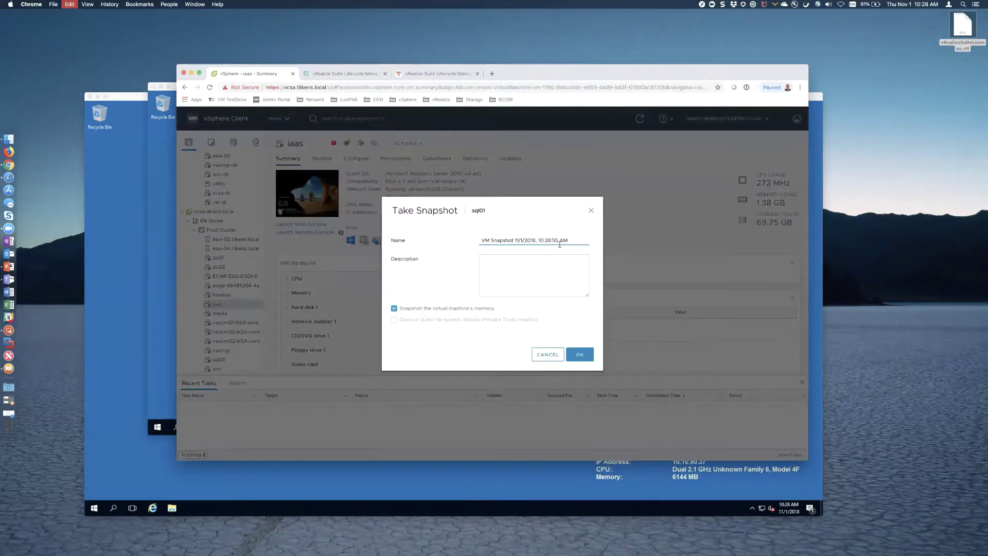
triple_click(559, 241)
key("super+v")
key("Tab")
key("super+v")
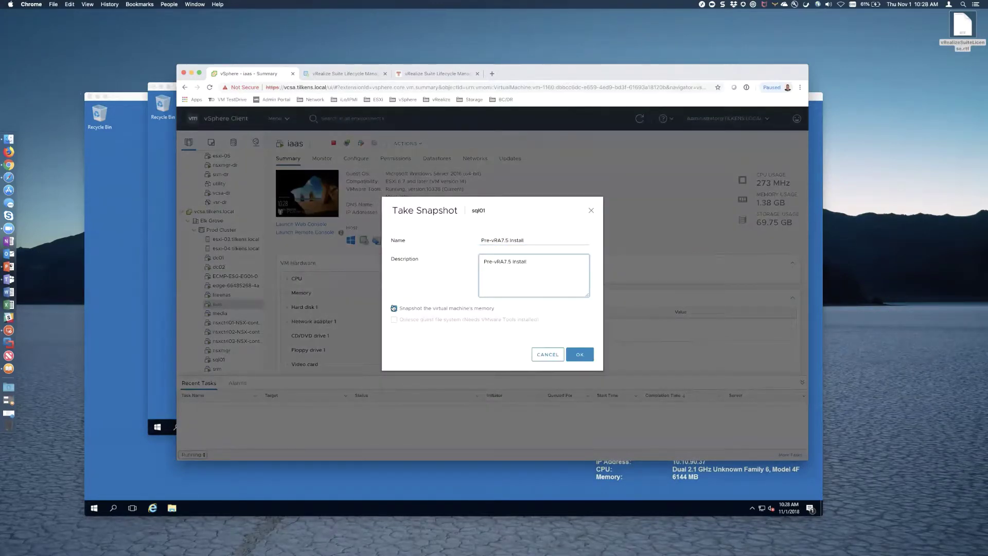
left_click(394, 308)
left_click(582, 358)
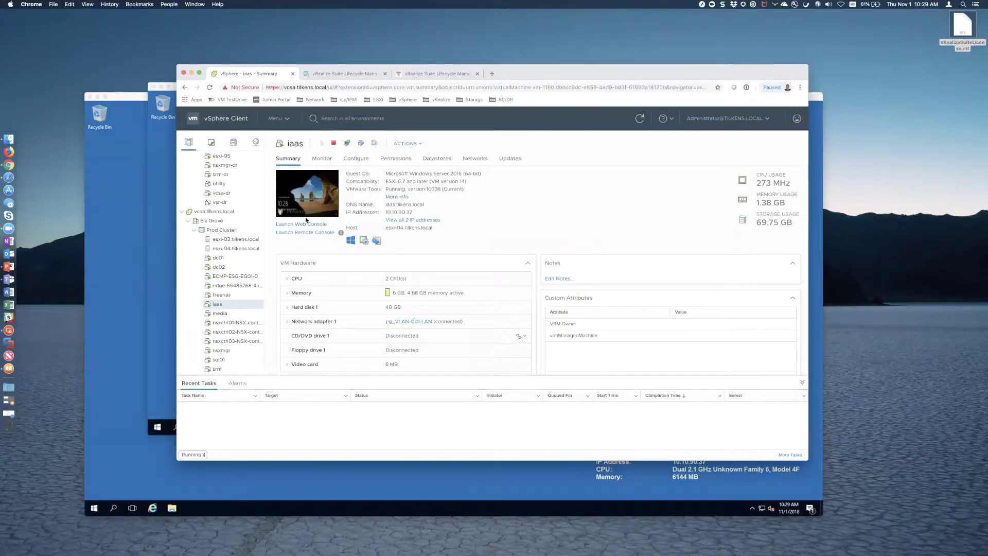
- Review the snapshot lists of iaas and sql01 to confirm both snapshots exist
right_click(221, 304)
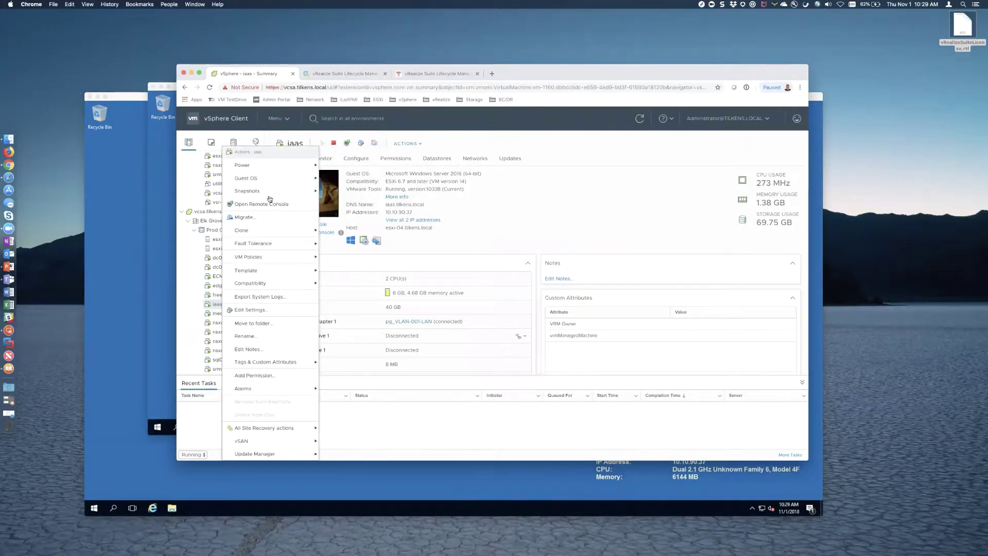
mouse_move(278, 193)
left_click(352, 205)
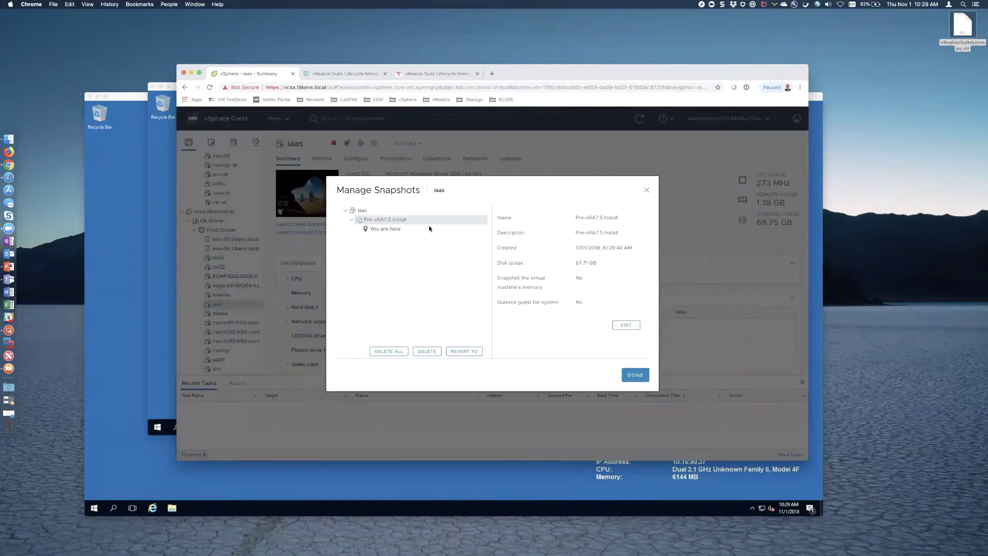
left_click(626, 379)
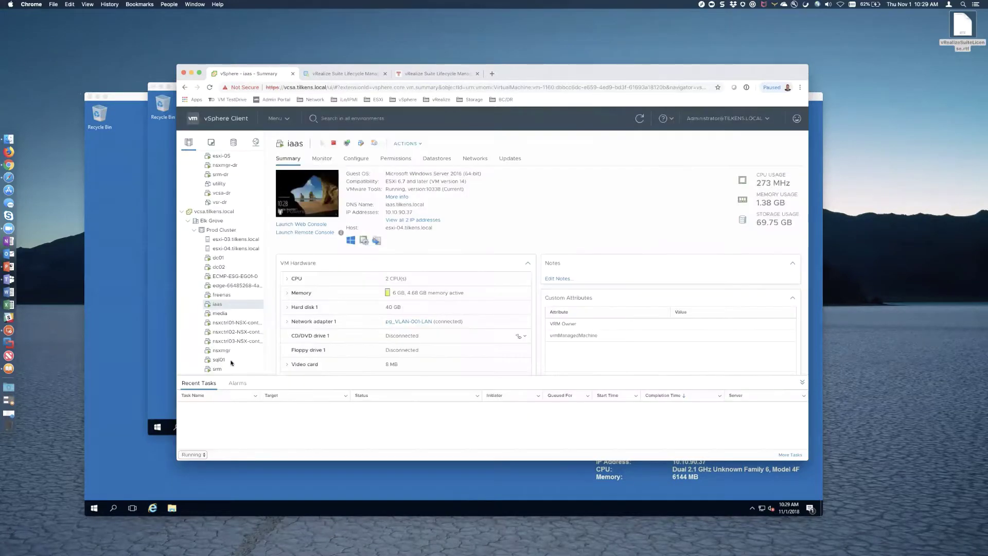
right_click(223, 363)
mouse_move(288, 191)
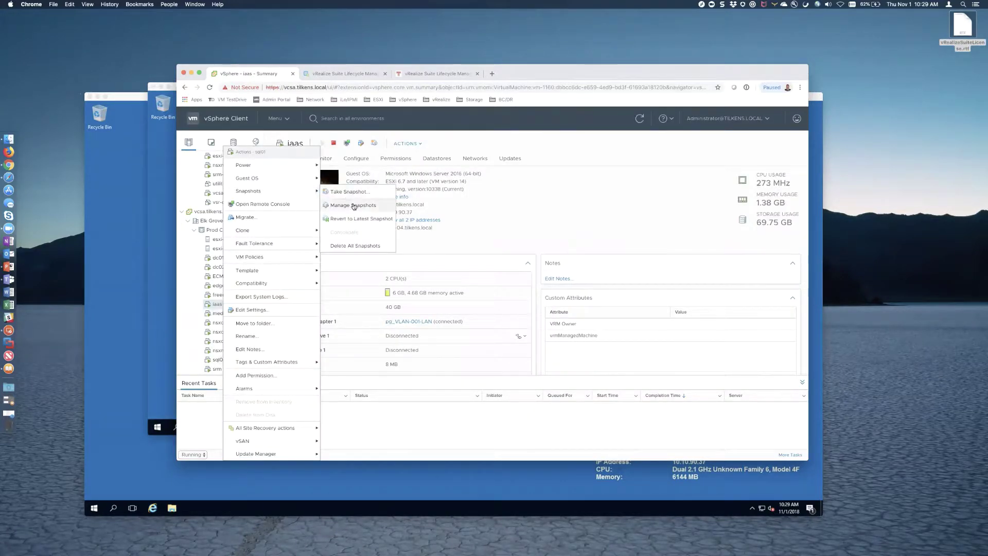
left_click(355, 206)
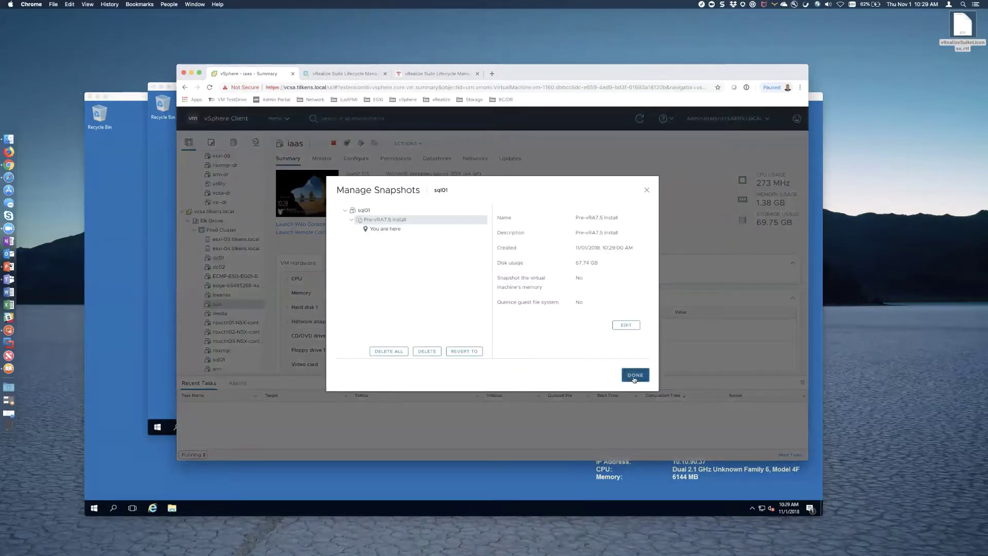
left_click(632, 378)
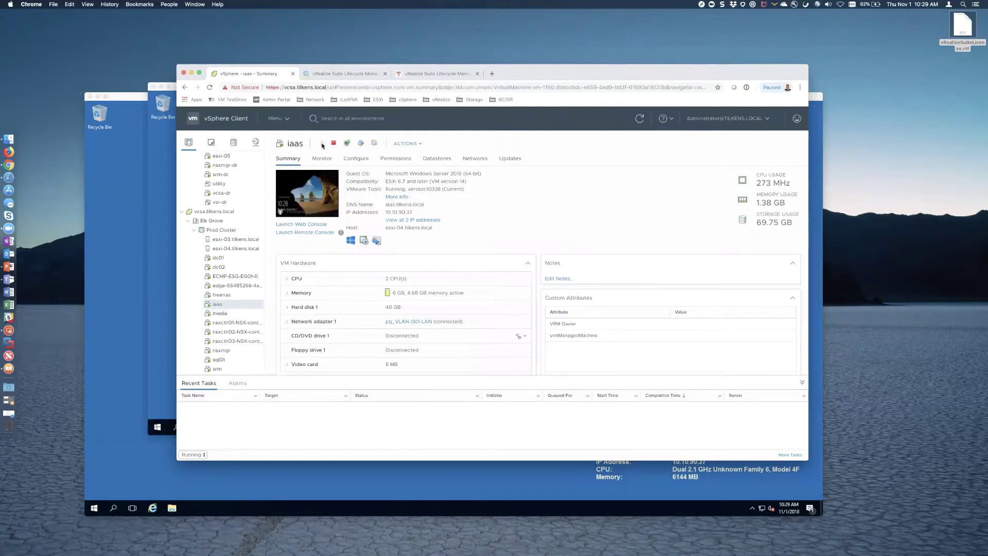
- Run precheck in Lifecycle Manager, download the script, and select precheck-script.zip in Finder's Downloads
left_click(344, 73)
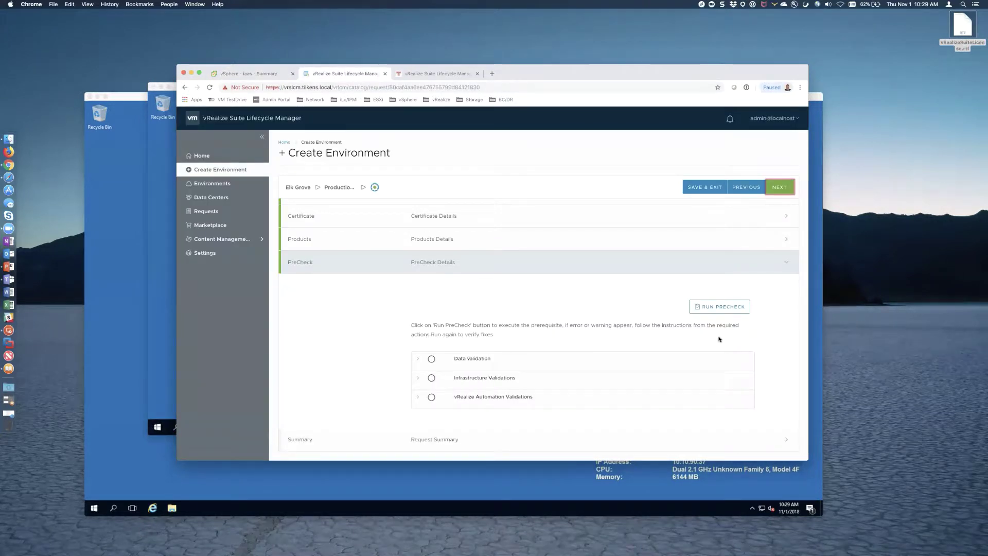
left_click(714, 308)
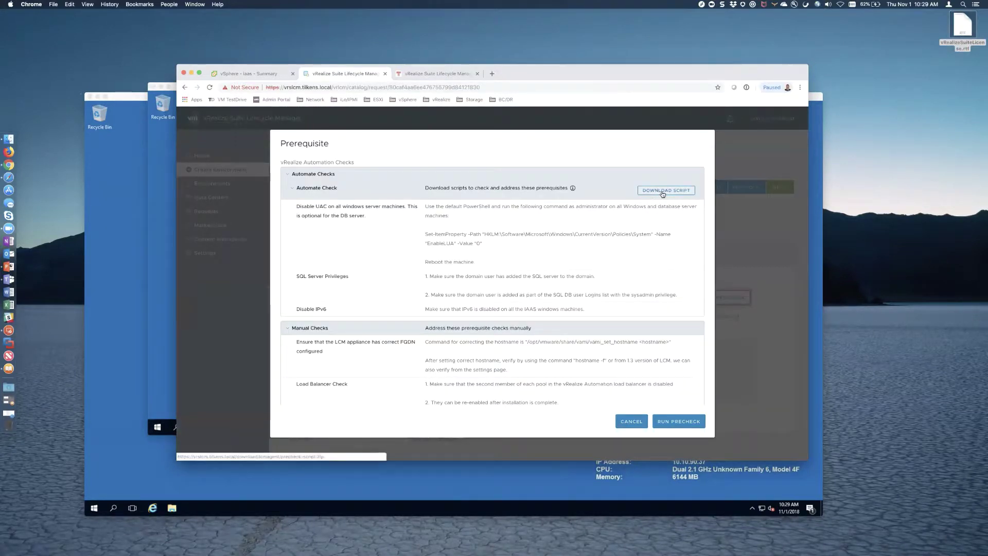
left_click(662, 192)
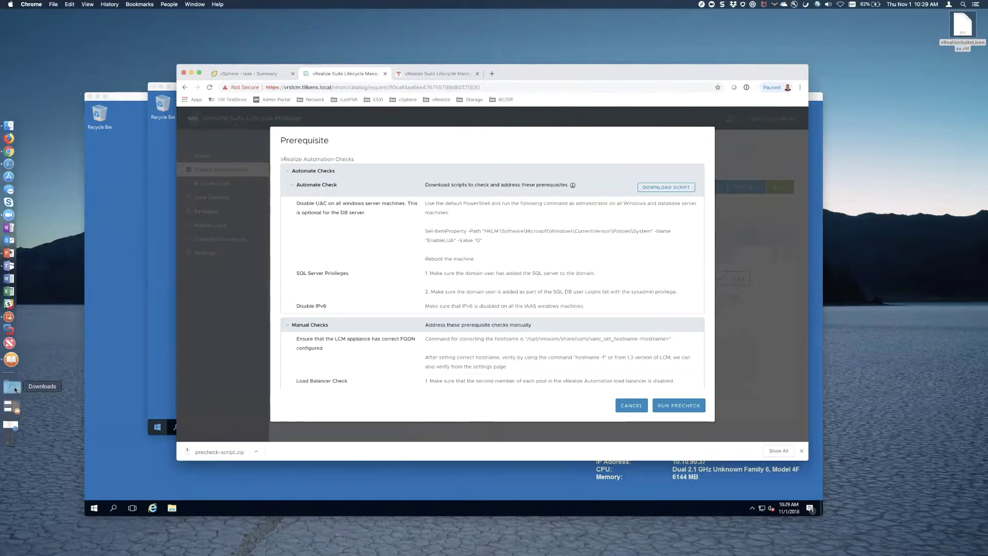
left_click(15, 389)
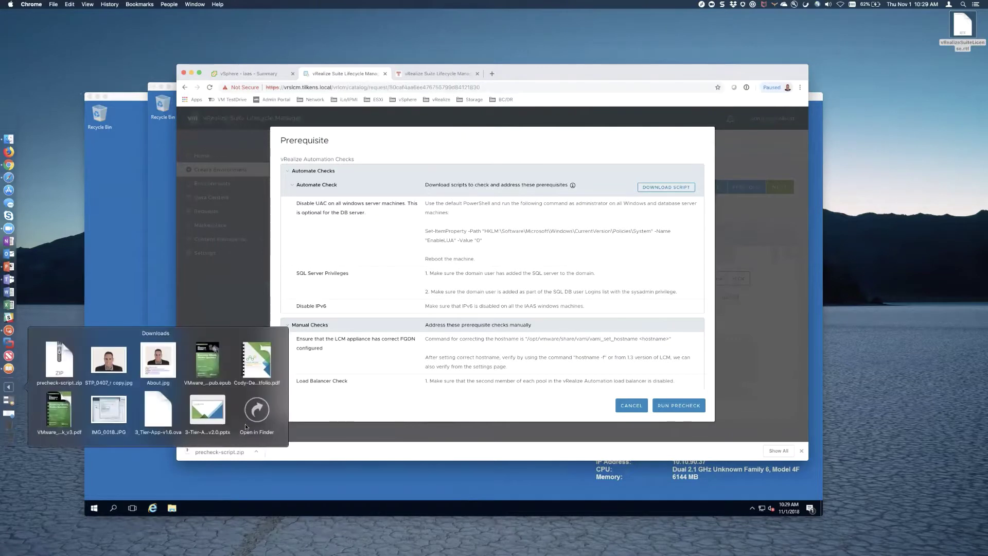
left_click(538, 331)
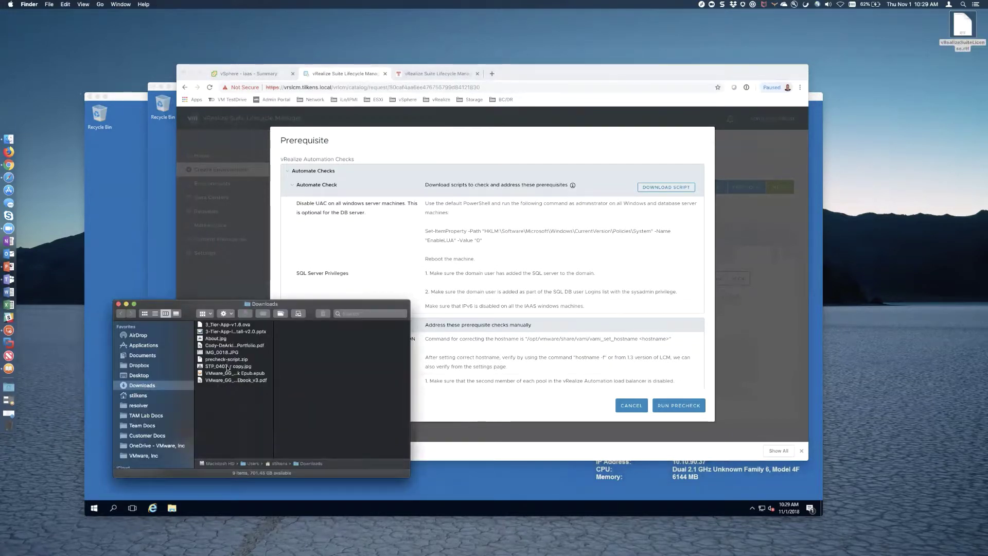
left_click(228, 359)
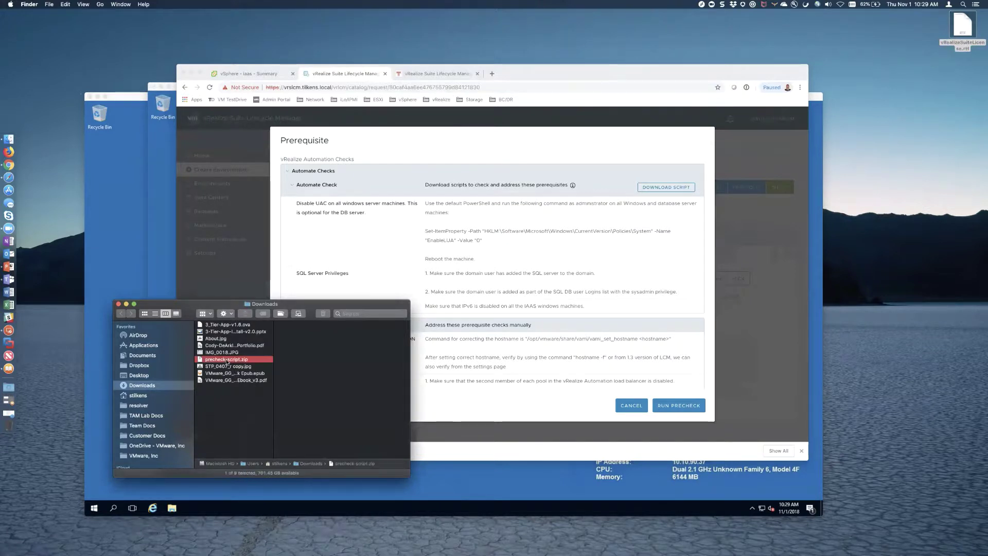
left_click(154, 204)
- Paste precheck-script.zip into the IAAS server's Downloads folder and peek at its contents
left_click(125, 201)
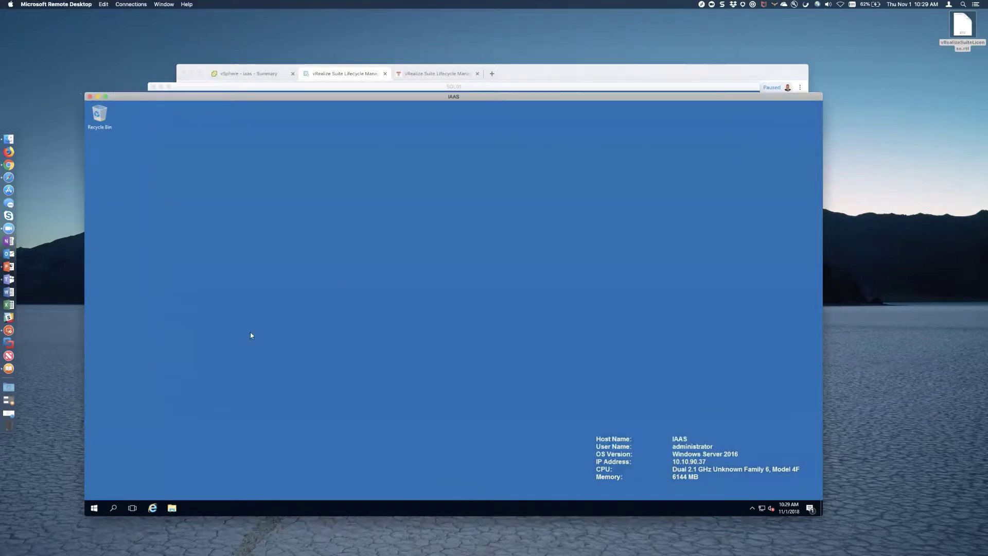
left_click(172, 508)
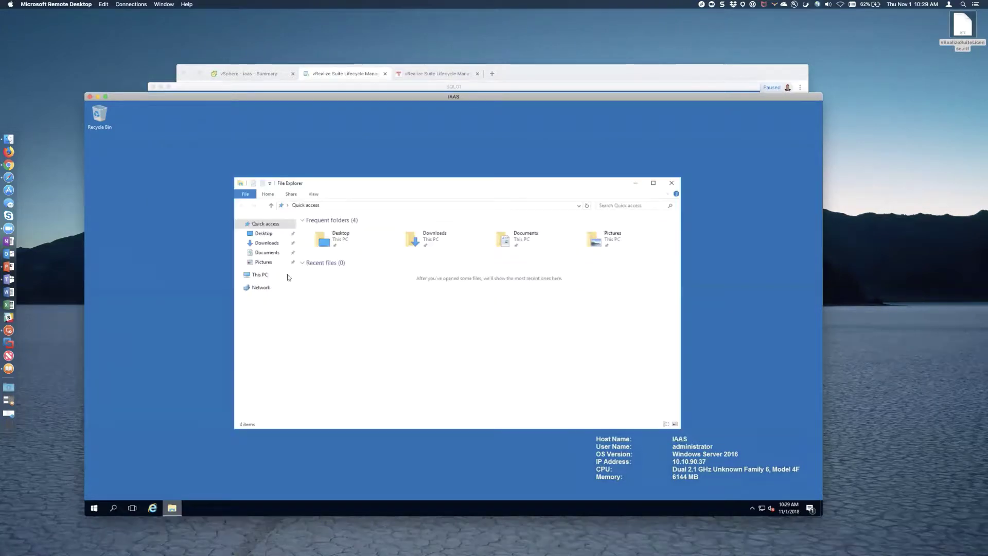
left_click(267, 243)
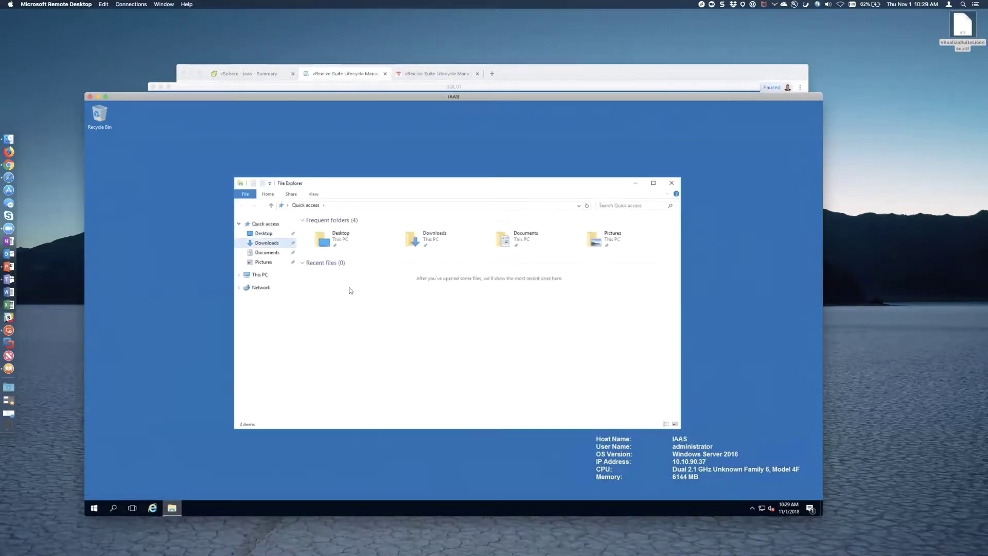
right_click(350, 288)
left_click(374, 343)
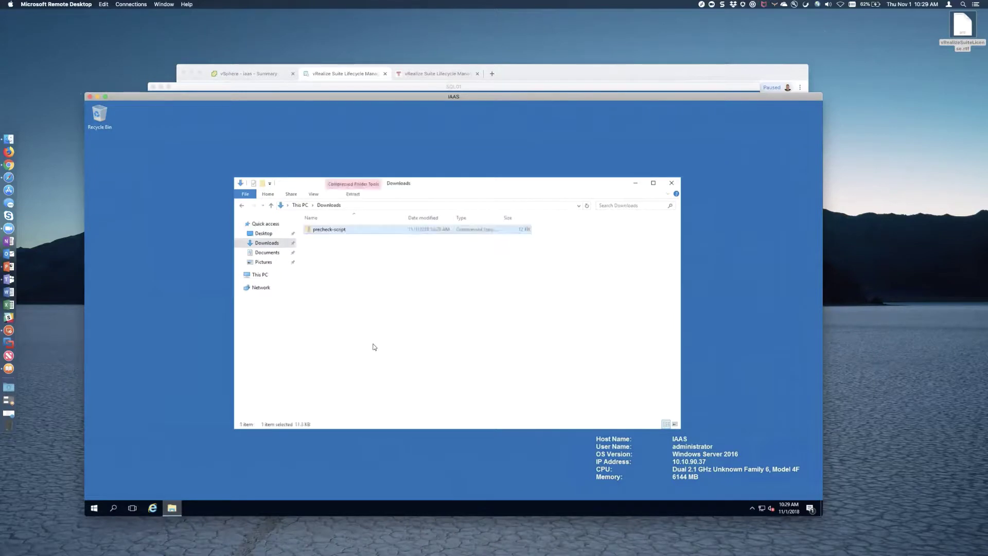
double_click(338, 234)
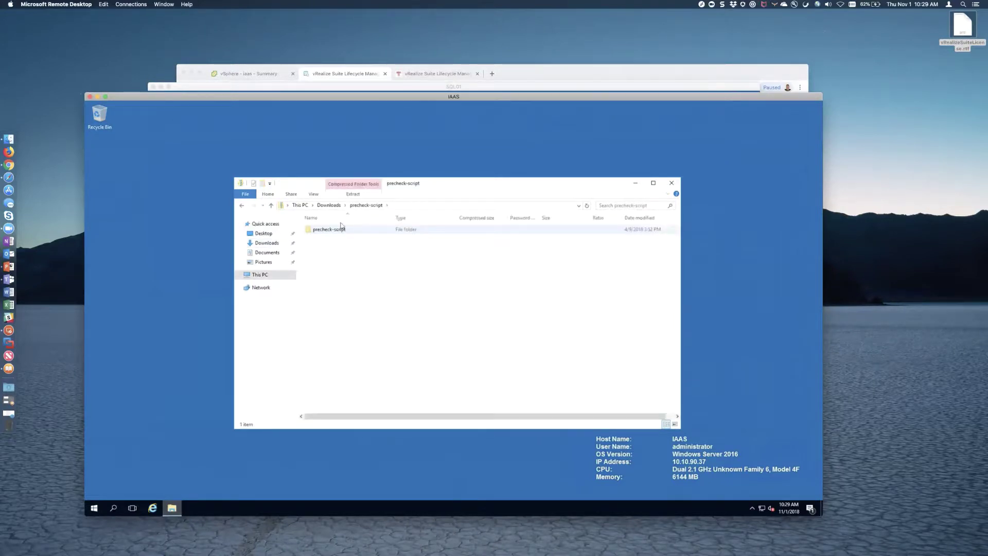
left_click(328, 205)
- Extract the zip to a precheck-script folder and select MandatoryPrecheckScript inside
right_click(331, 233)
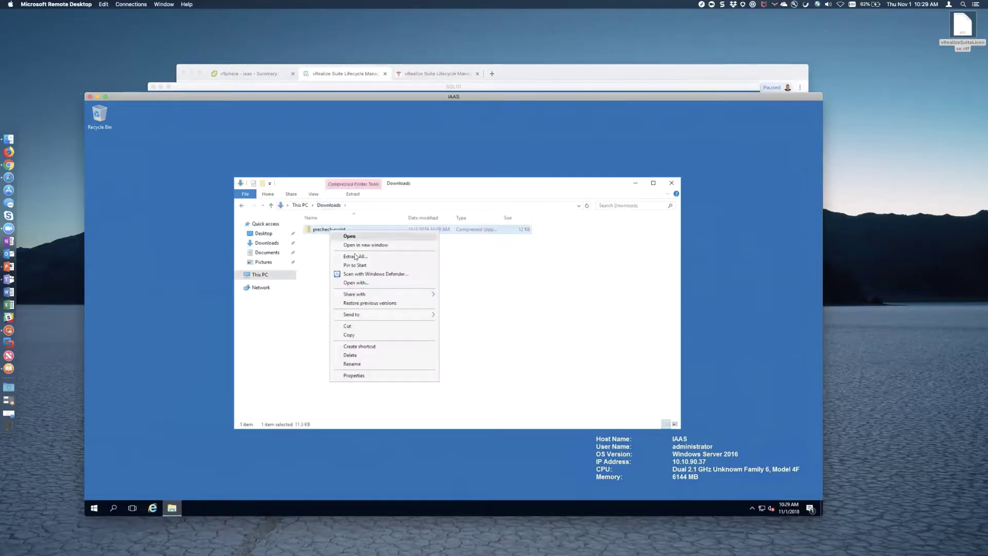
left_click(359, 259)
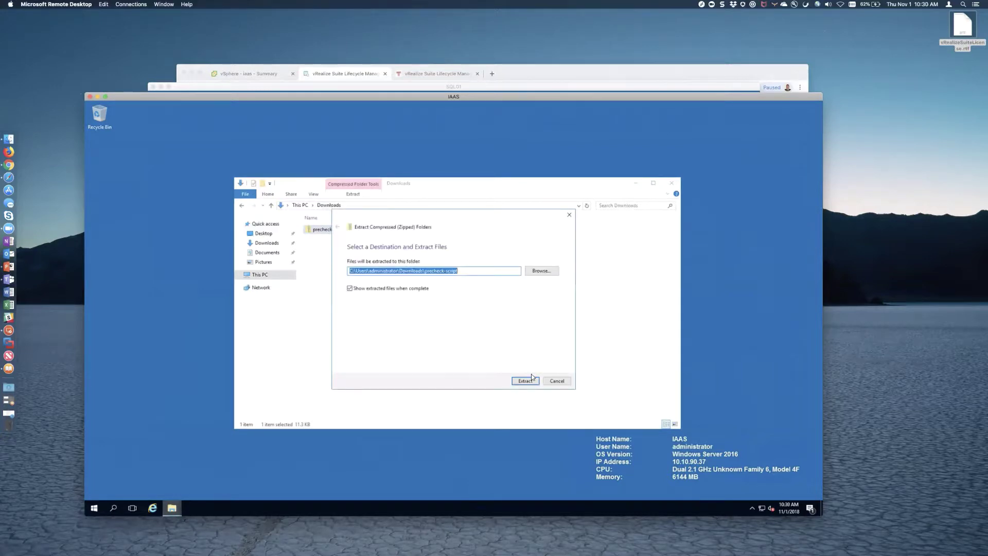
left_click(533, 379)
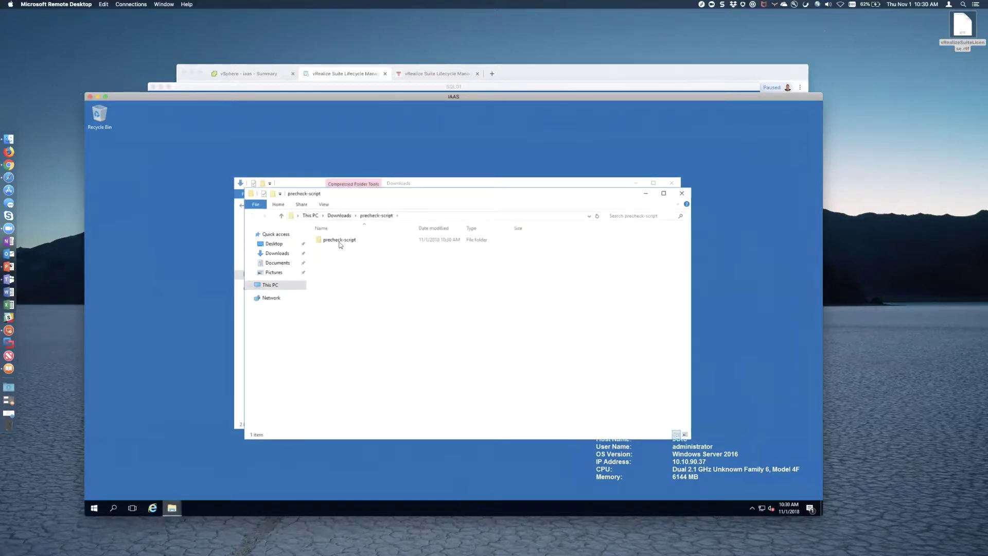
double_click(339, 240)
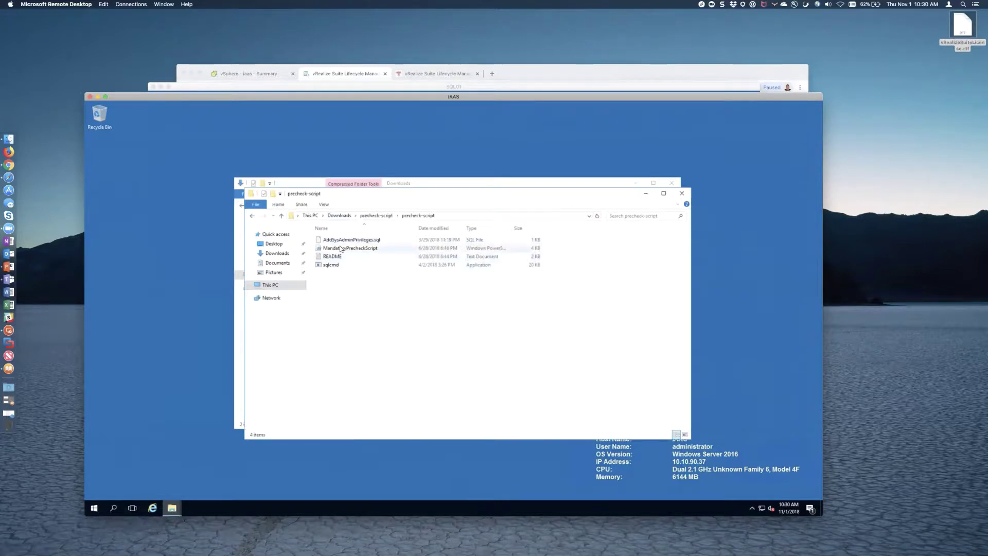
left_click(365, 249)
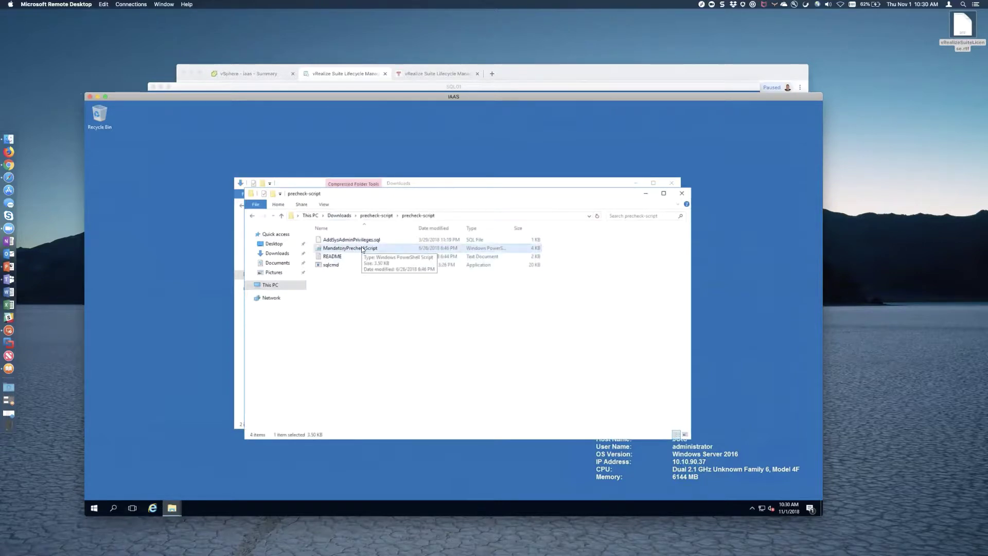
left_click(97, 516)
- Open PowerShell as administrator, move into the Downloads folder and list its contents
type("power")
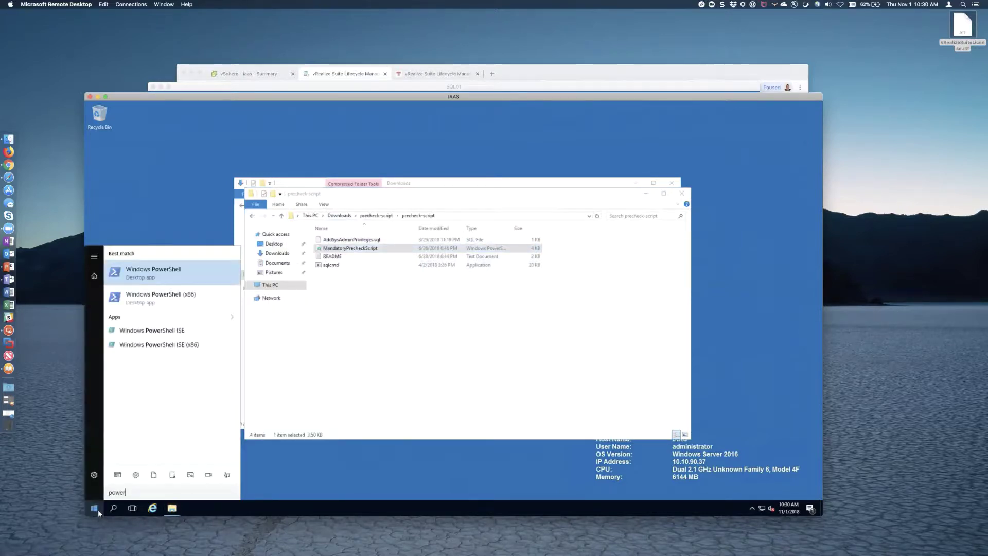
key("Return")
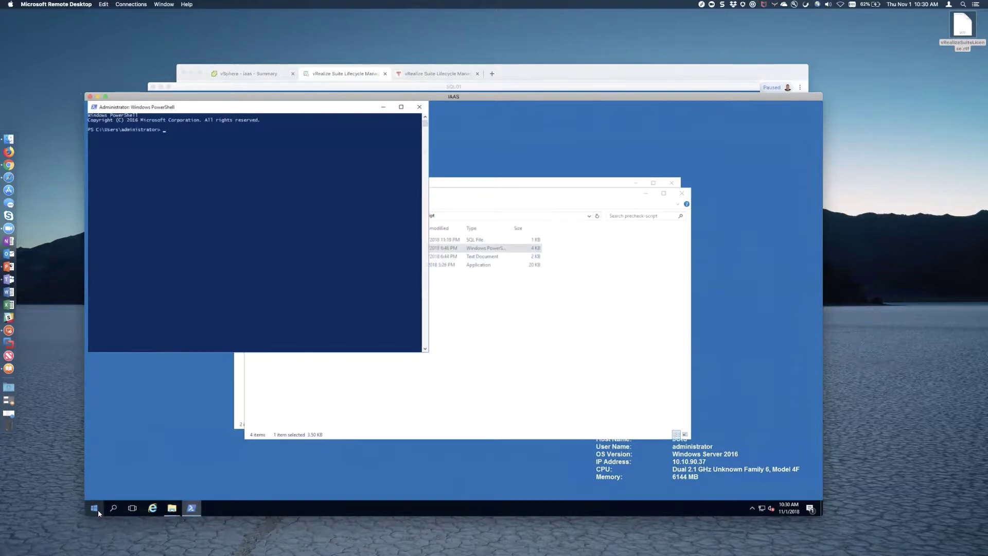
type("cd")
type(" .\\Do")
key("Tab")
key("Return")
type("dir")
key("Return")
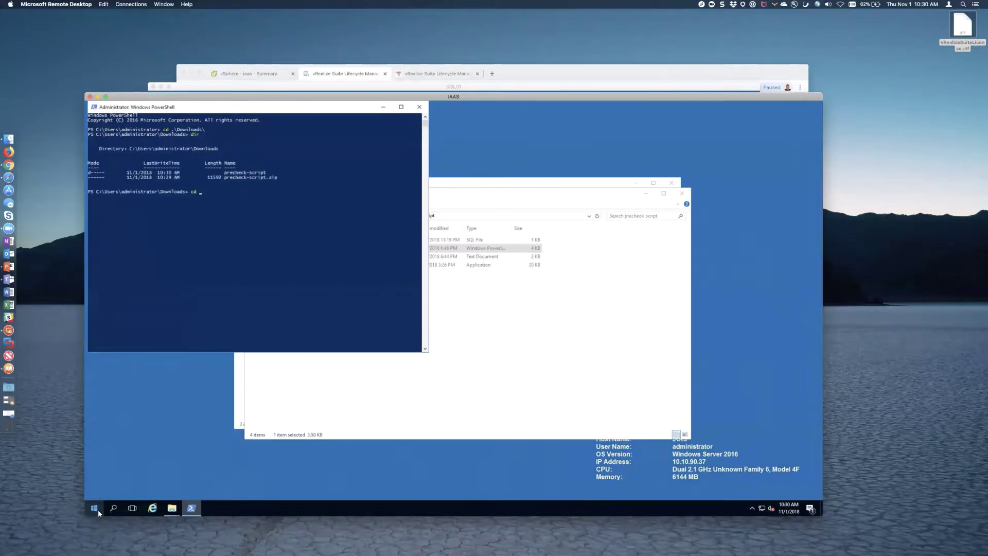
- Move into precheck-script\precheck-script and list the four precheck files
type("cd .\\pre")
key("Tab")
key("Return")
type("dir")
key("Return")
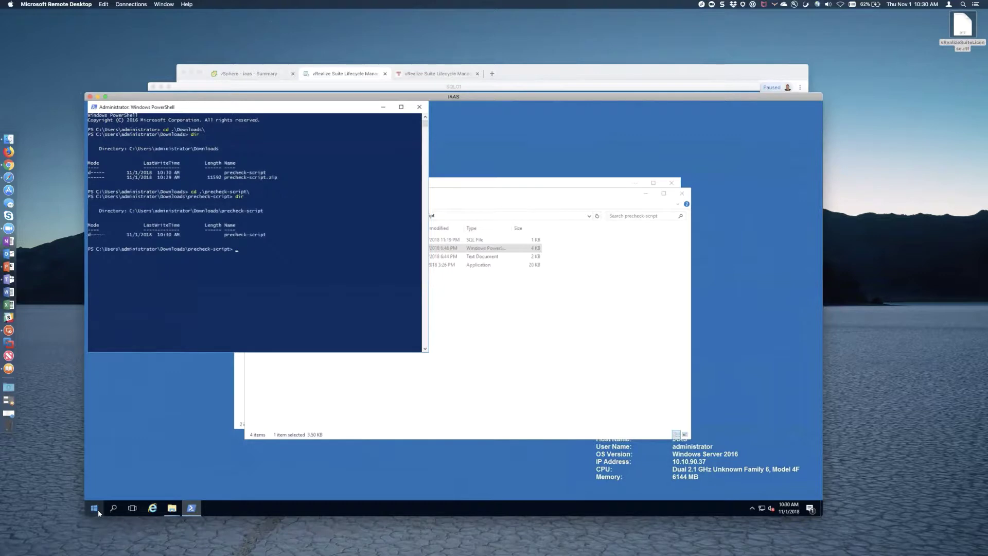
type("cd pre")
key("Tab")
key("Return")
type("dir")
key("Return")
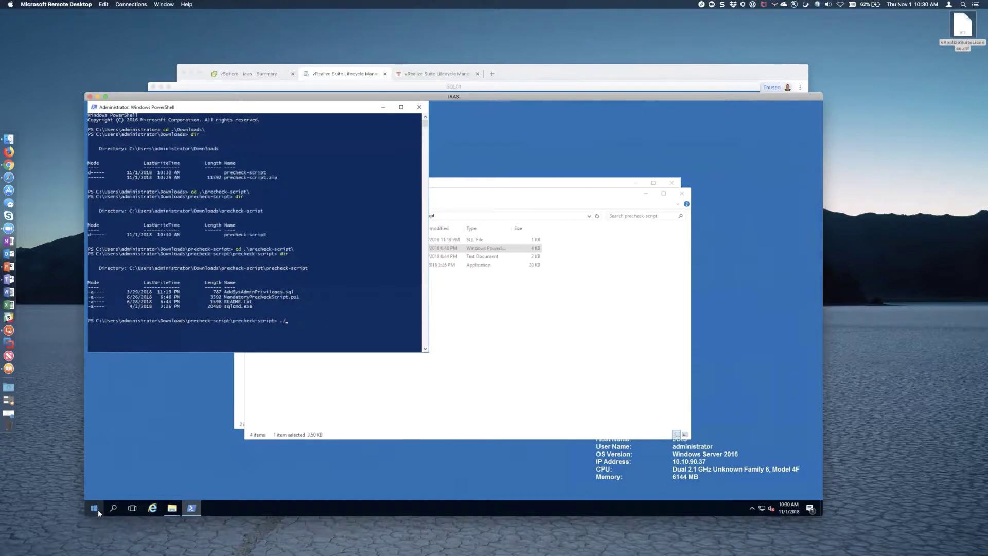
- Run .\MandatoryPrecheckScript.ps1, then restart the IAAS server with shutdown -r
type("./Ma")
key("Tab")
key("Return")
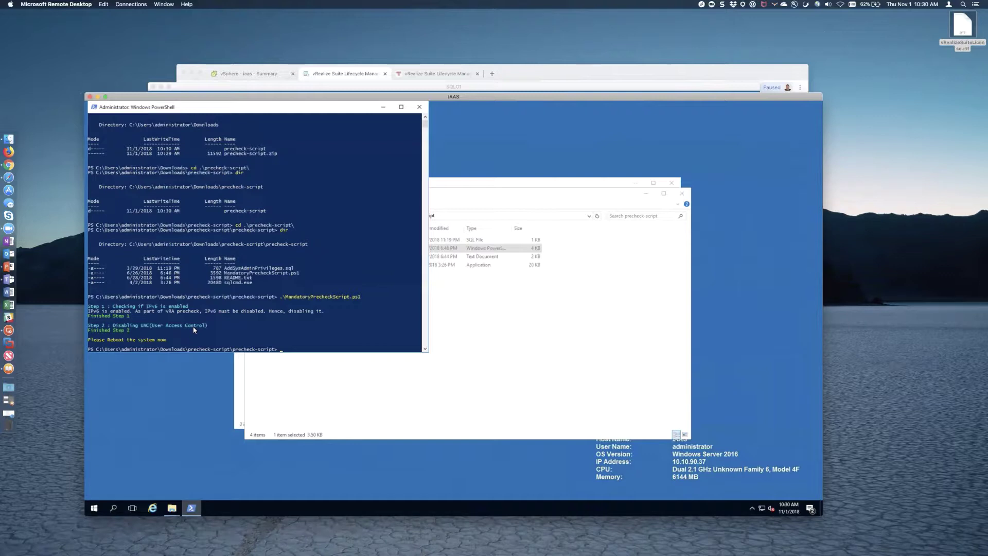
type("shutdown -r -t")
key("Return")
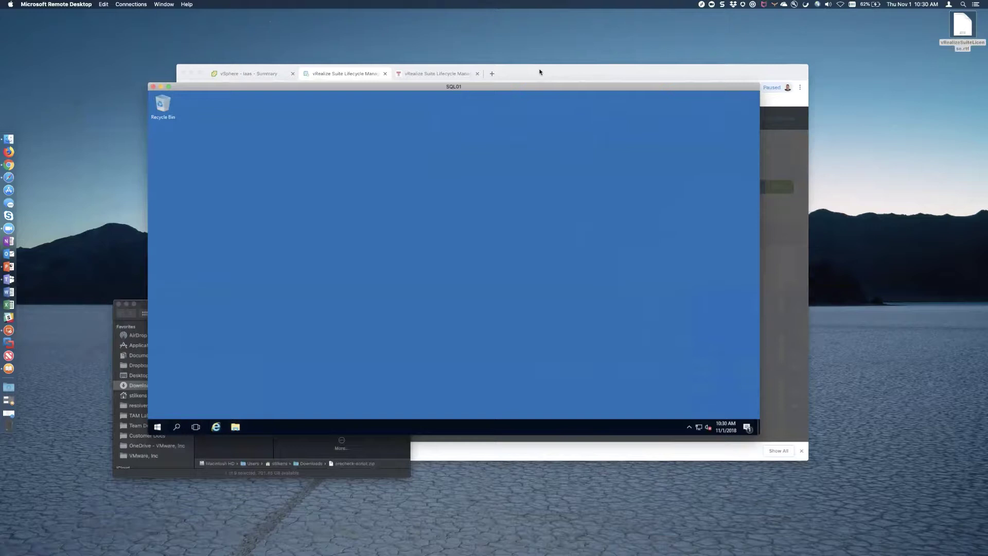
- Verify the iaas VM's web console shows the lock screen, then start the Lifecycle Manager precheck
left_click(365, 73)
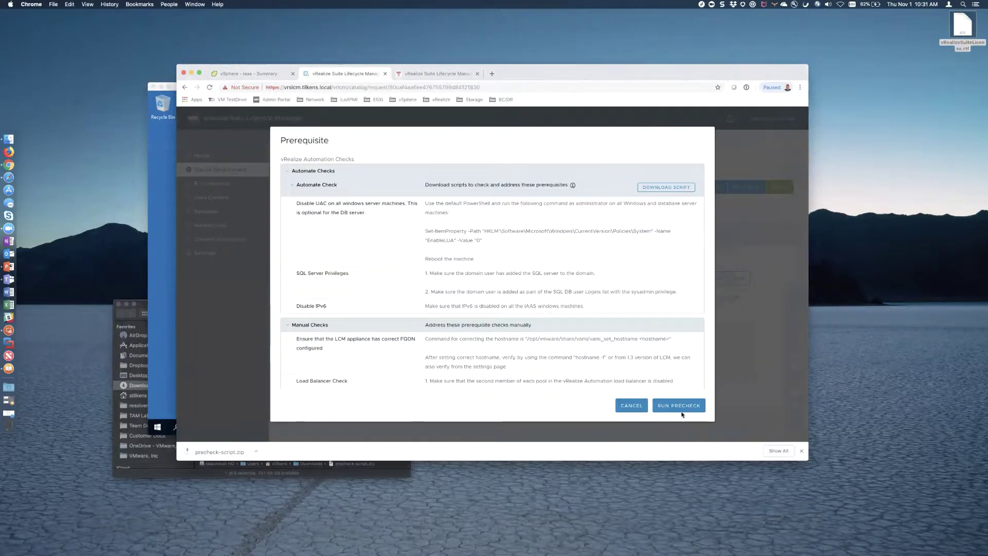
left_click(252, 74)
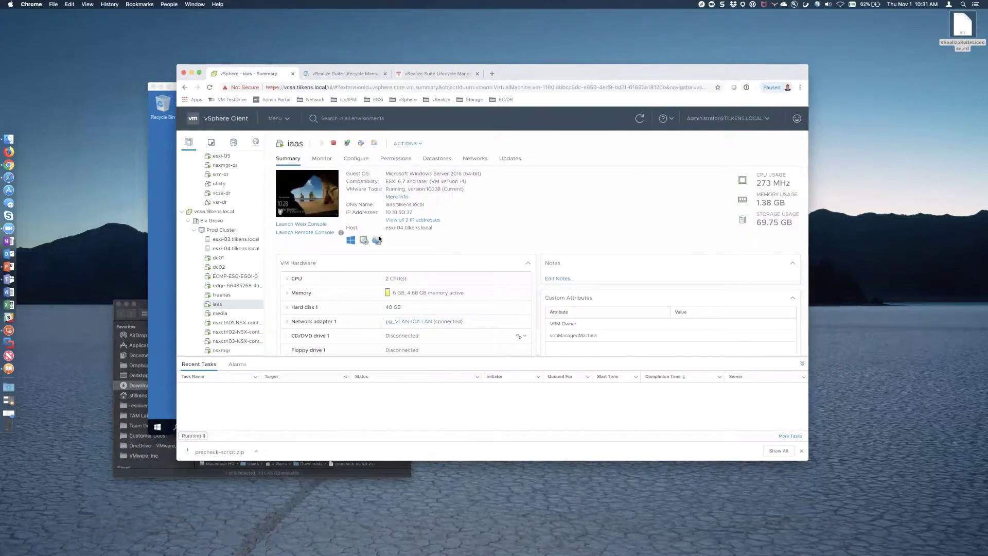
left_click(327, 202)
left_click(580, 312)
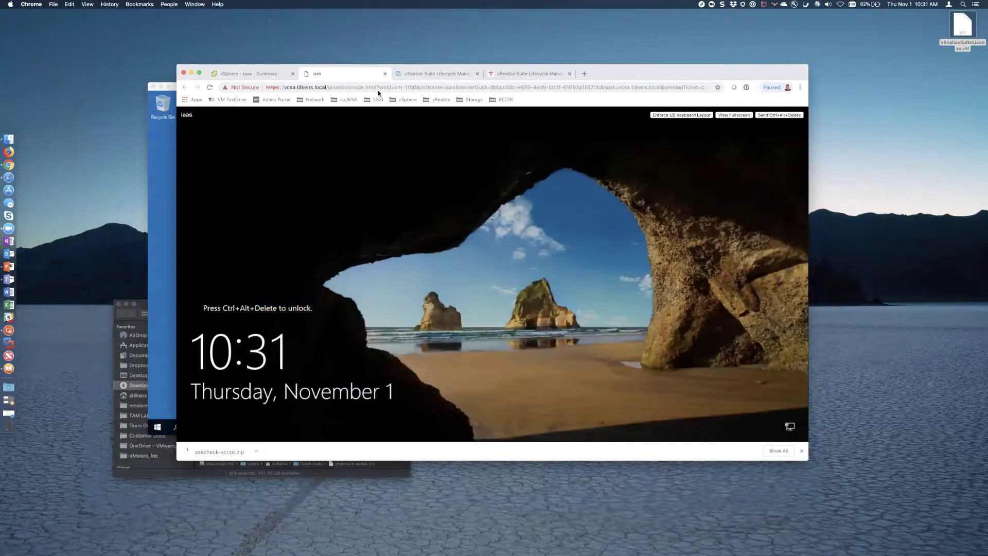
left_click(385, 74)
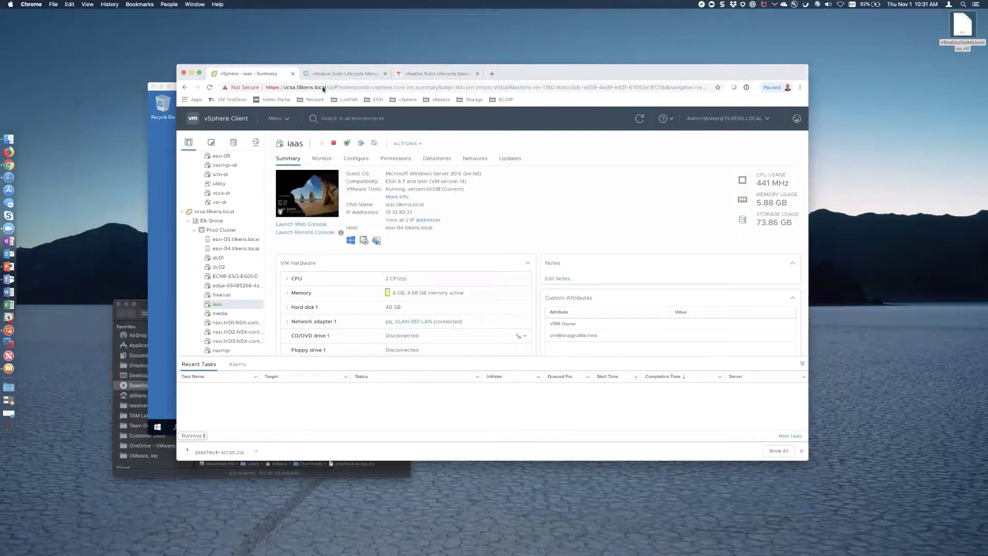
left_click(343, 74)
left_click(684, 407)
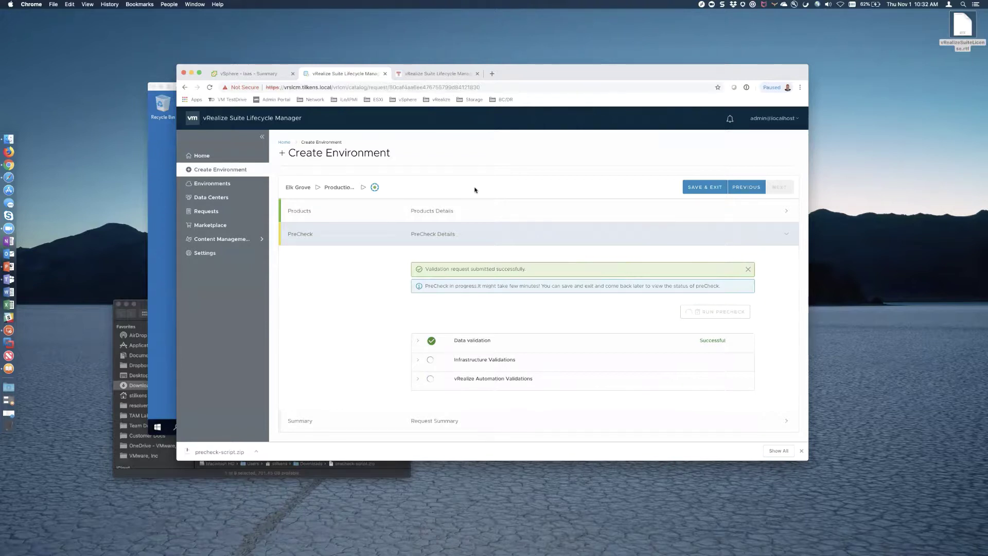
- Inspect the Data, Infrastructure (both pages) and vRealize Automation validation results, then return to the summary
left_click(418, 335)
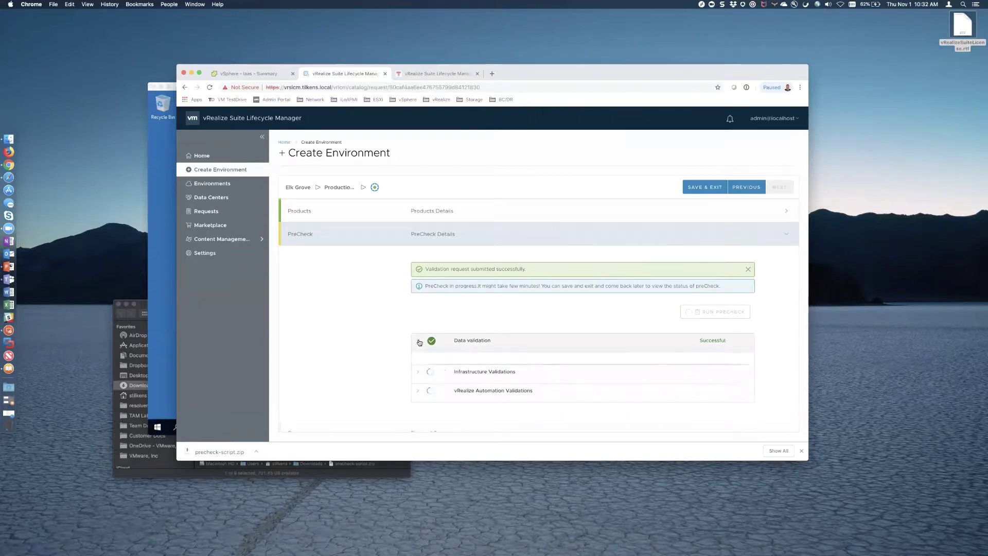
scroll(542, 335, "down", 5)
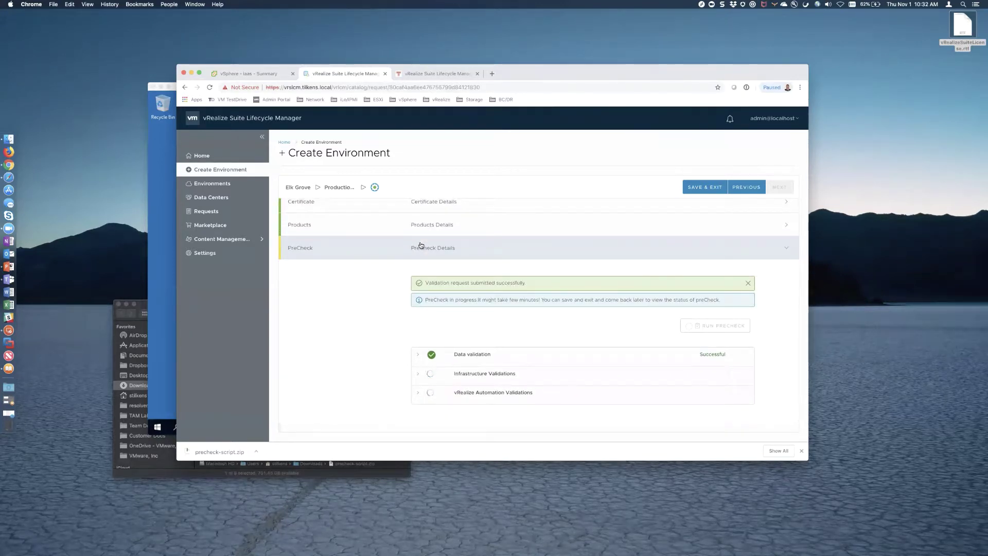
left_click(418, 375)
scroll(595, 385, "down", 4)
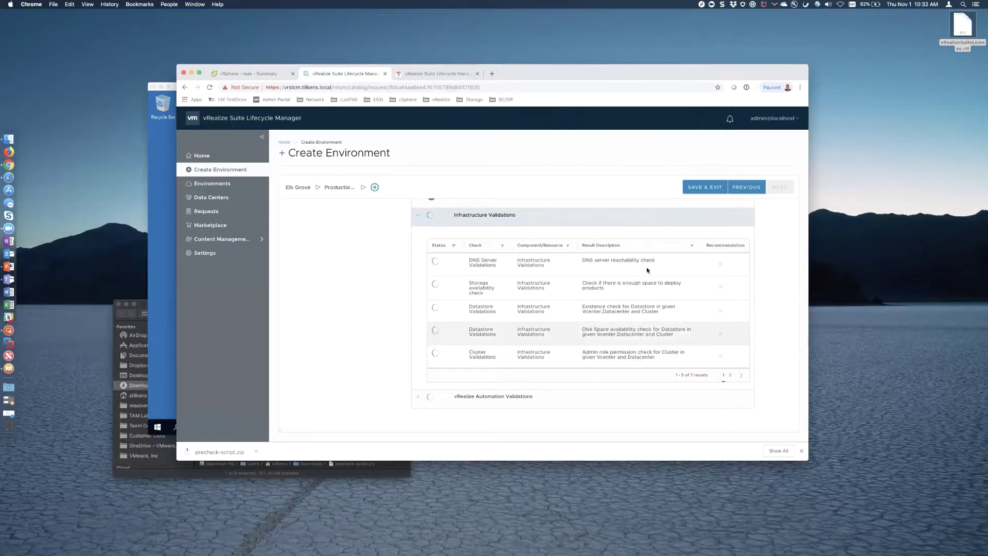
left_click(730, 376)
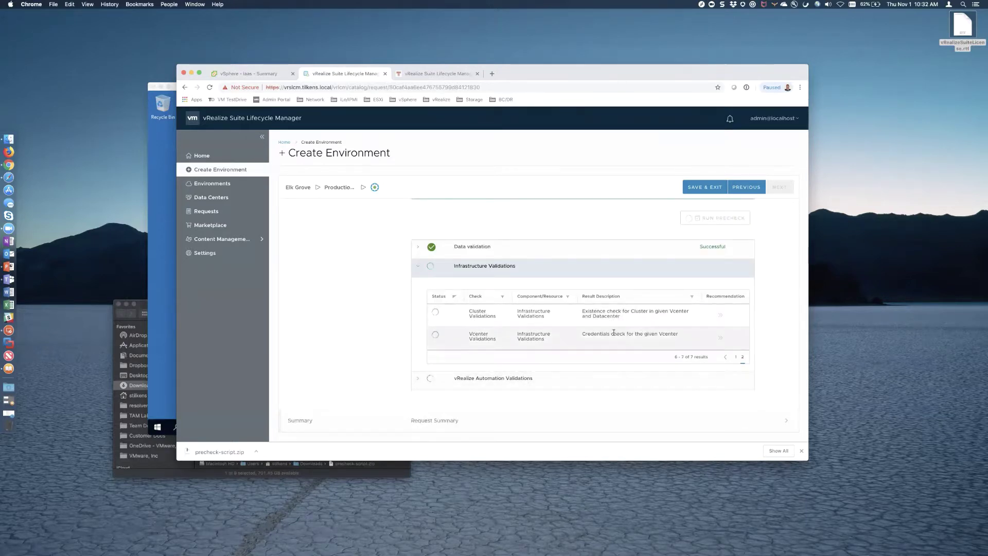
left_click(418, 379)
scroll(418, 379, "down", 3)
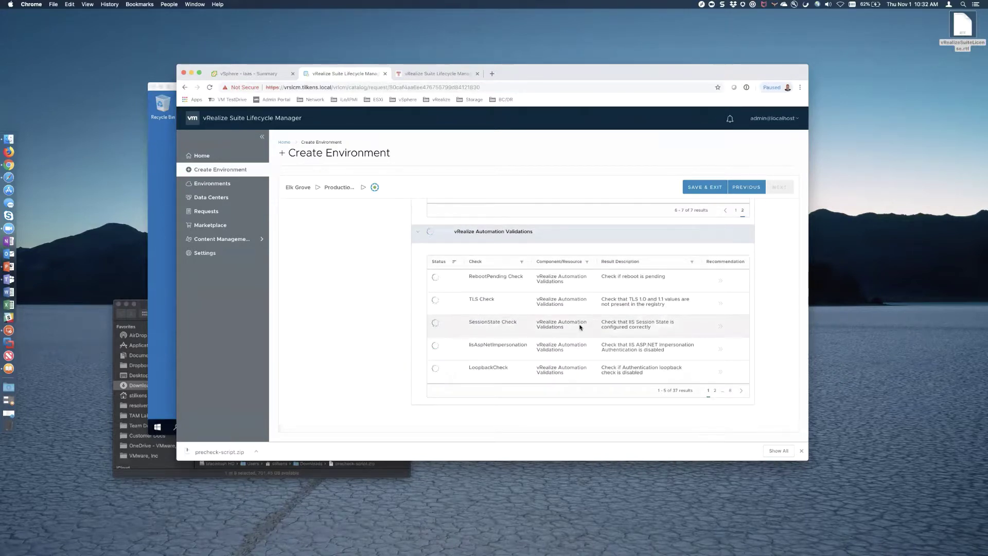
scroll(580, 327, "up", 2)
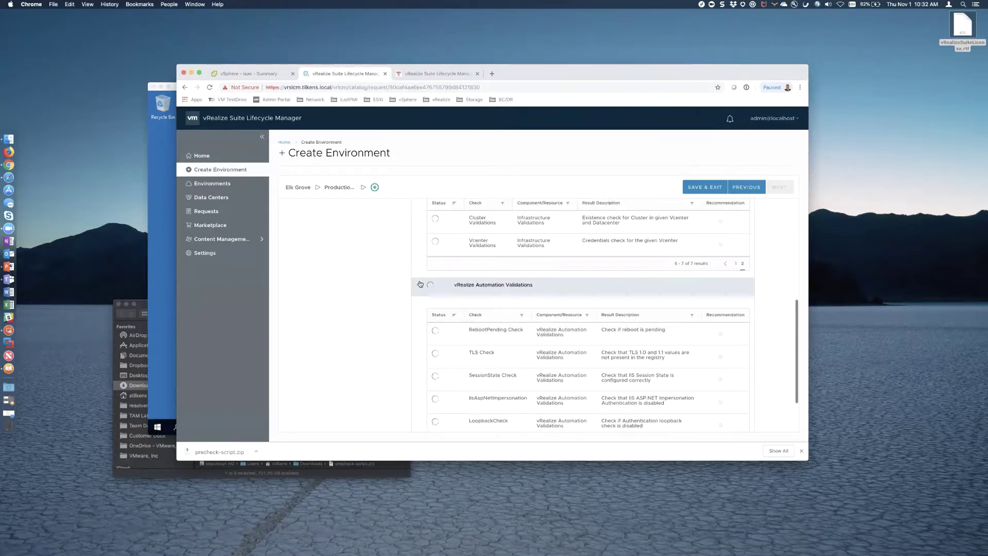
left_click(419, 286)
scroll(419, 269, "up", 3)
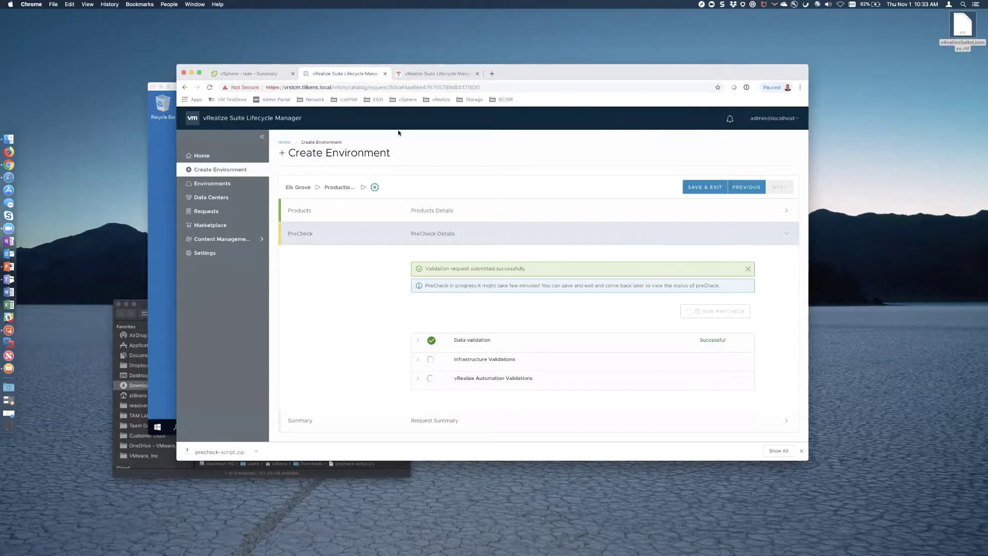
- Sign out of the SQL01 remote session and close the Finder window
left_click(170, 299)
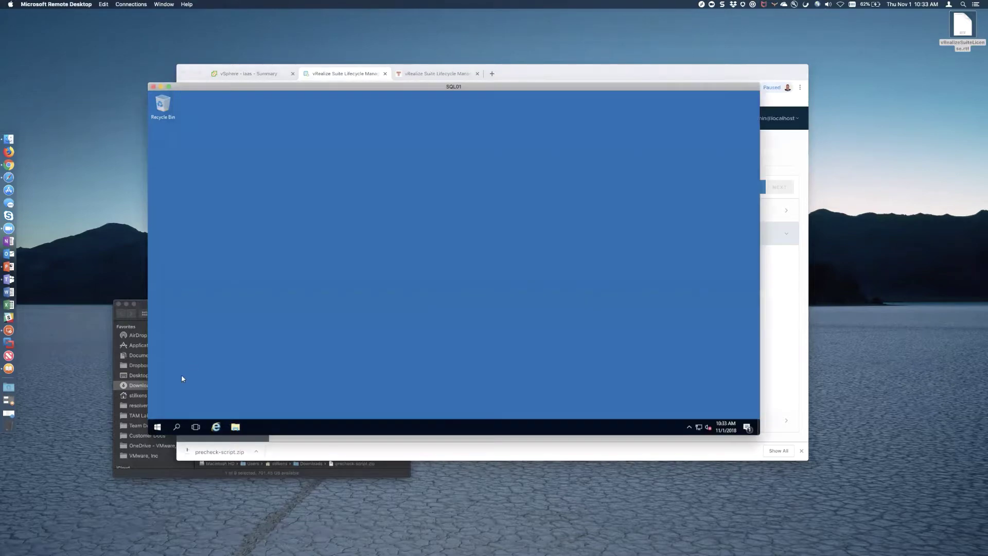
left_click(157, 426)
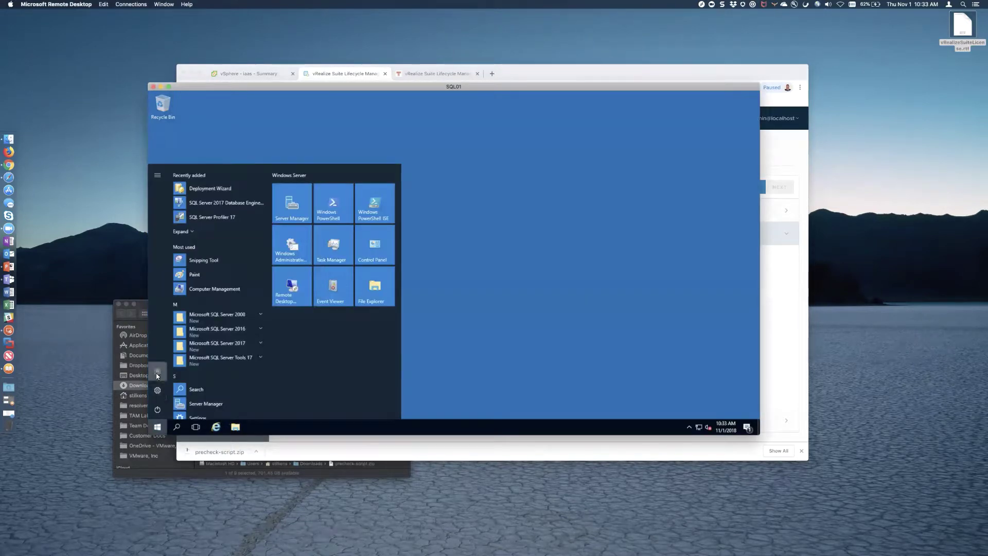
left_click(157, 371)
left_click(161, 350)
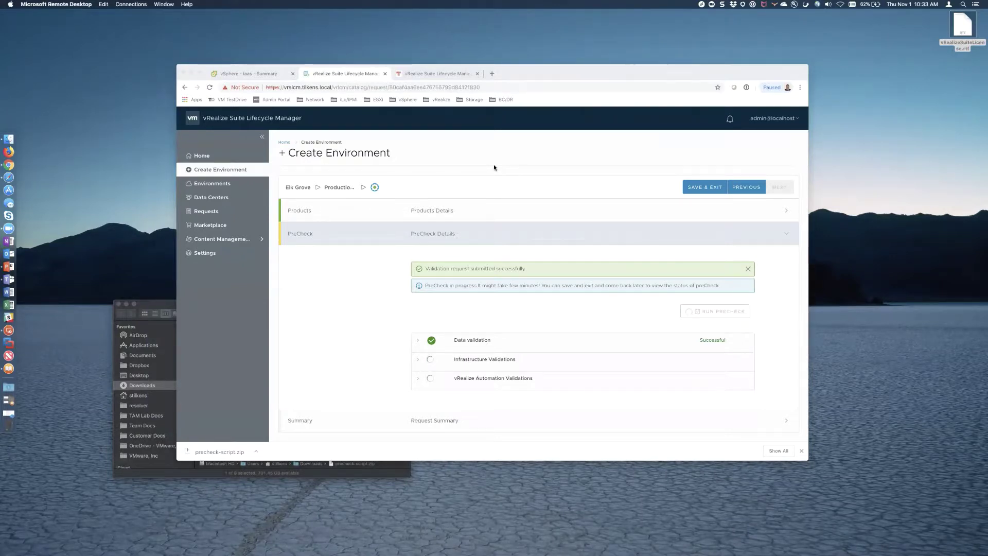
left_click(120, 304)
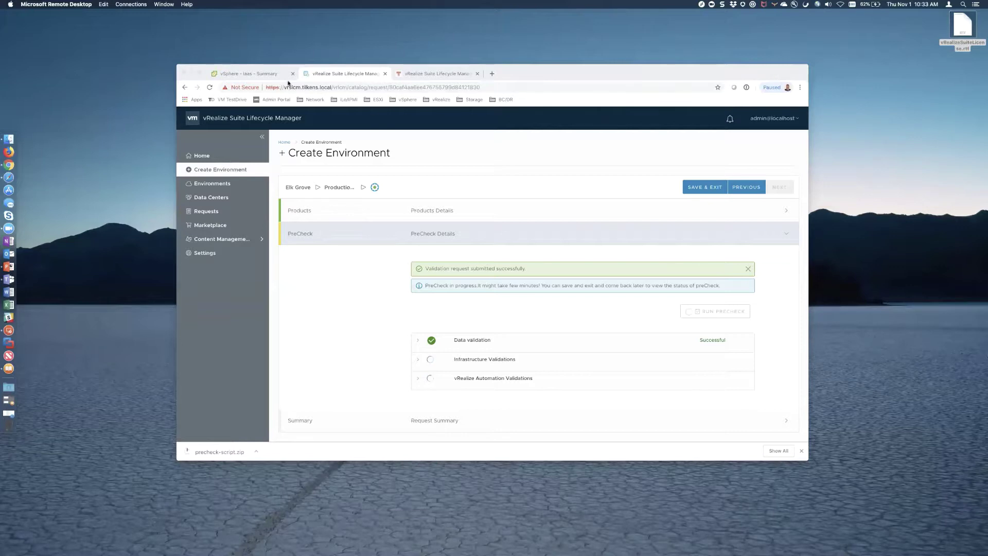
left_click(264, 71)
- Chart the iaas VM's memory, virtual disk, CPU MHz and CPU percentage in Advanced Performance
left_click(264, 72)
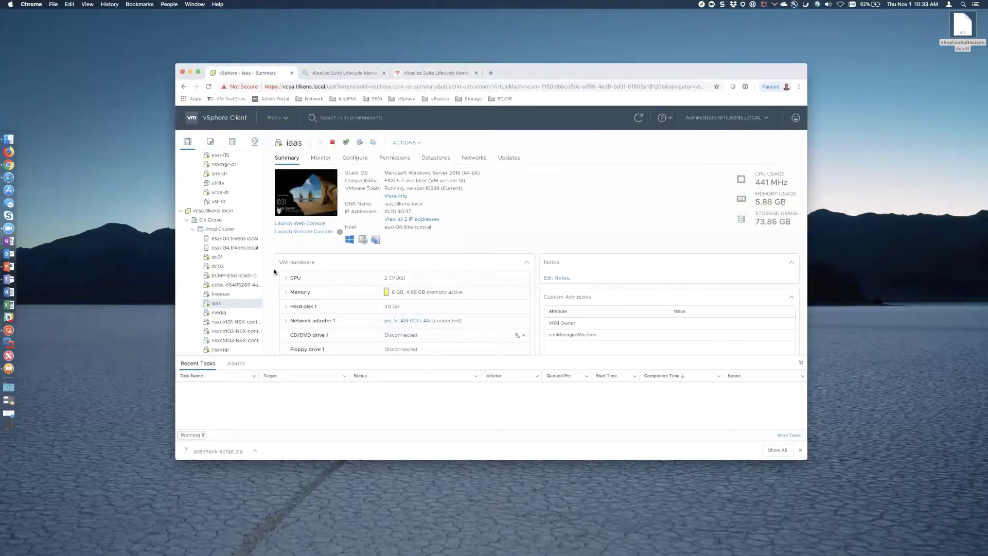
left_click(320, 157)
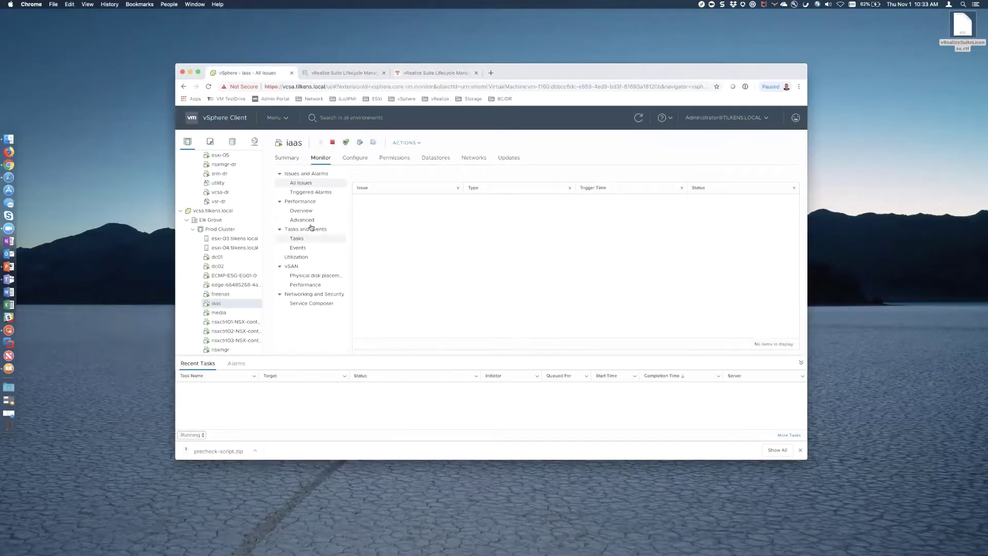
left_click(305, 221)
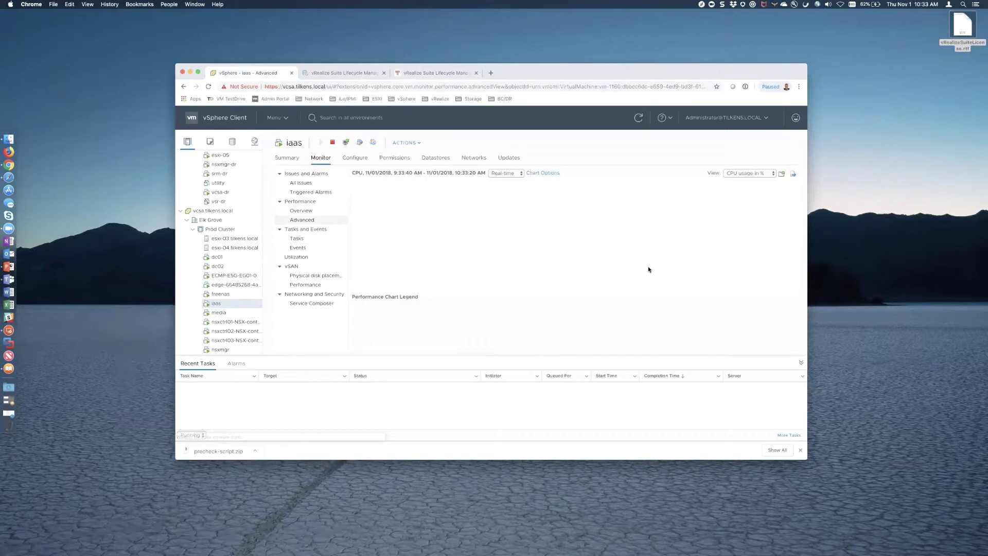
left_click(772, 174)
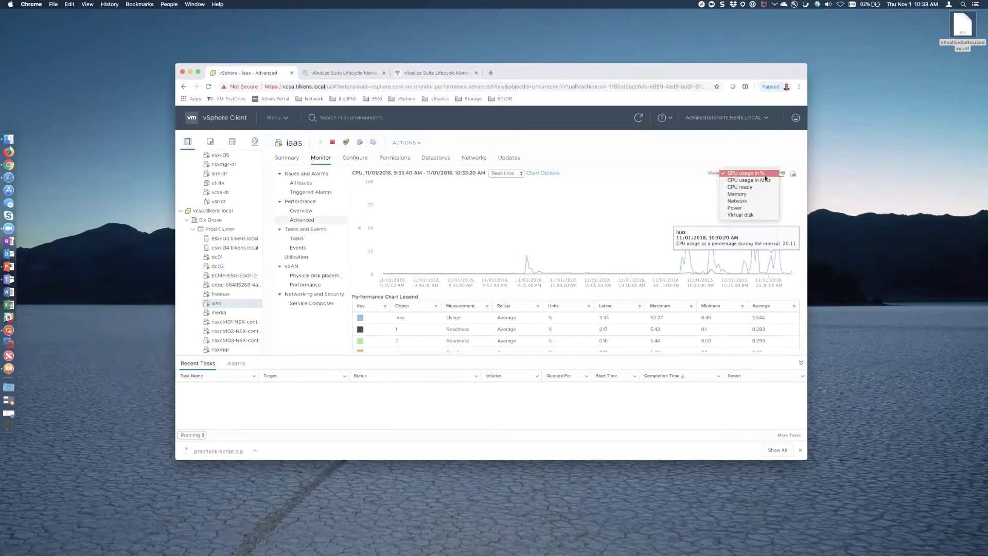
left_click(750, 195)
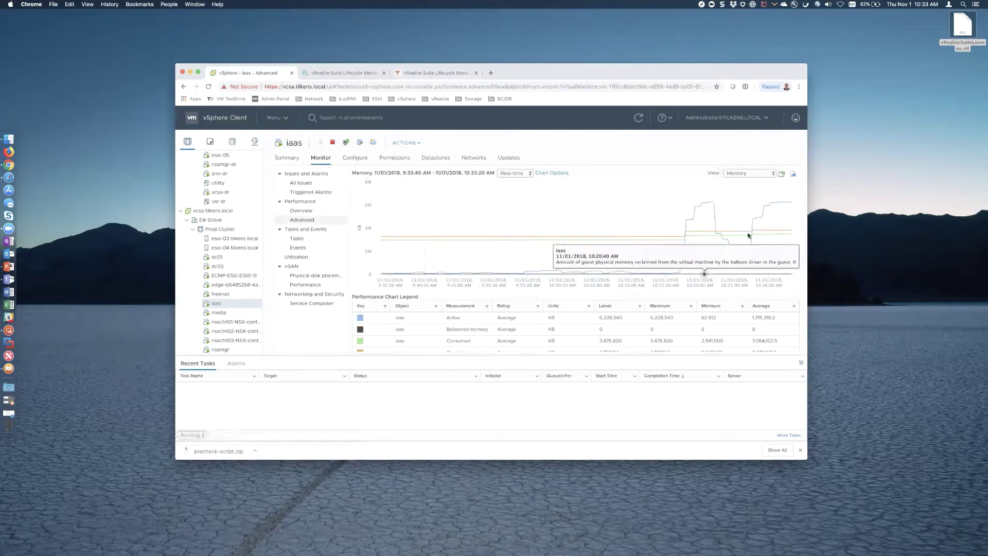
left_click(764, 174)
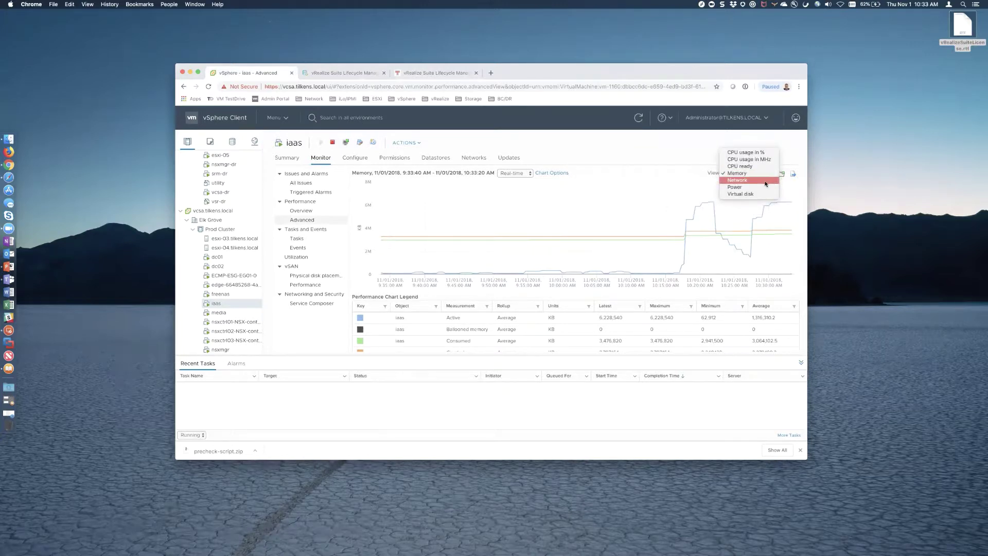
left_click(747, 194)
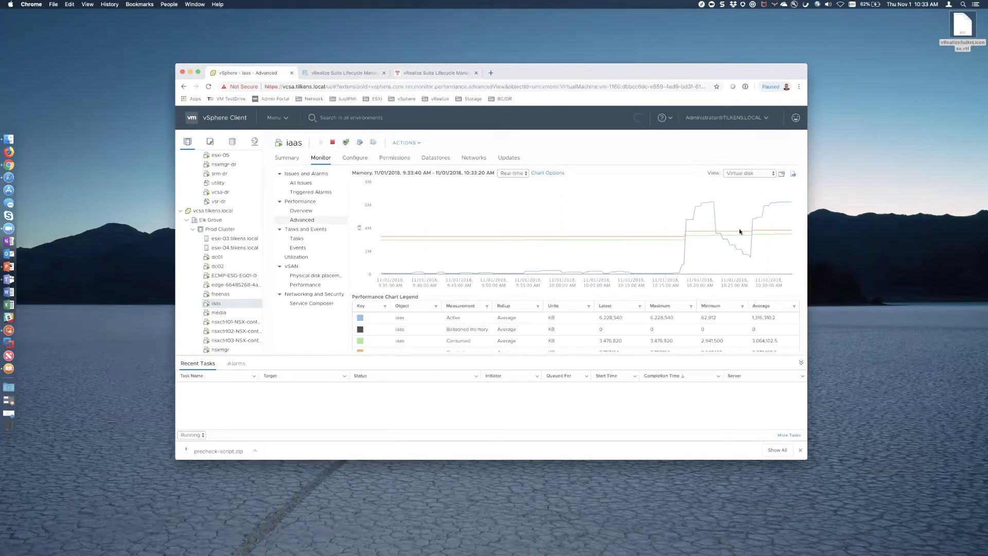
left_click(771, 174)
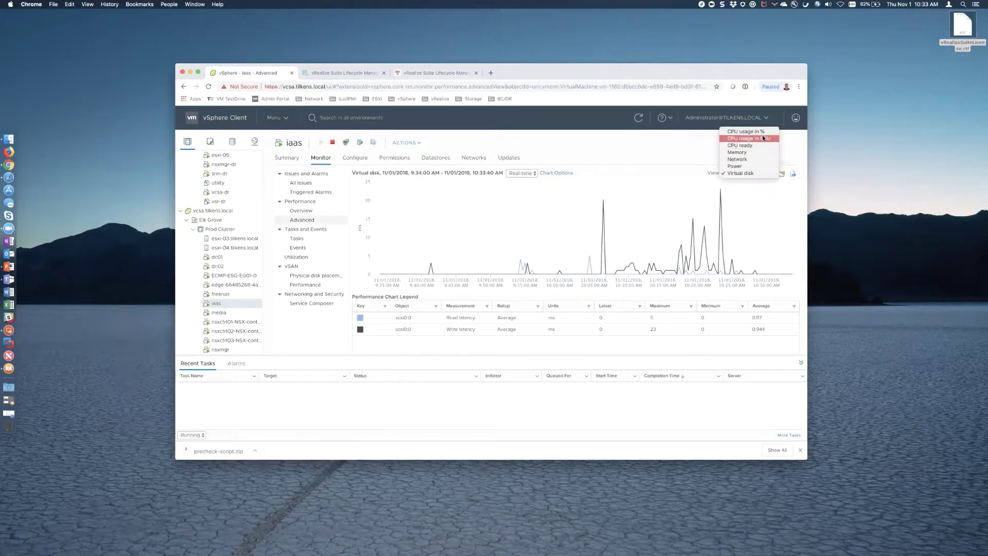
left_click(762, 138)
left_click(771, 174)
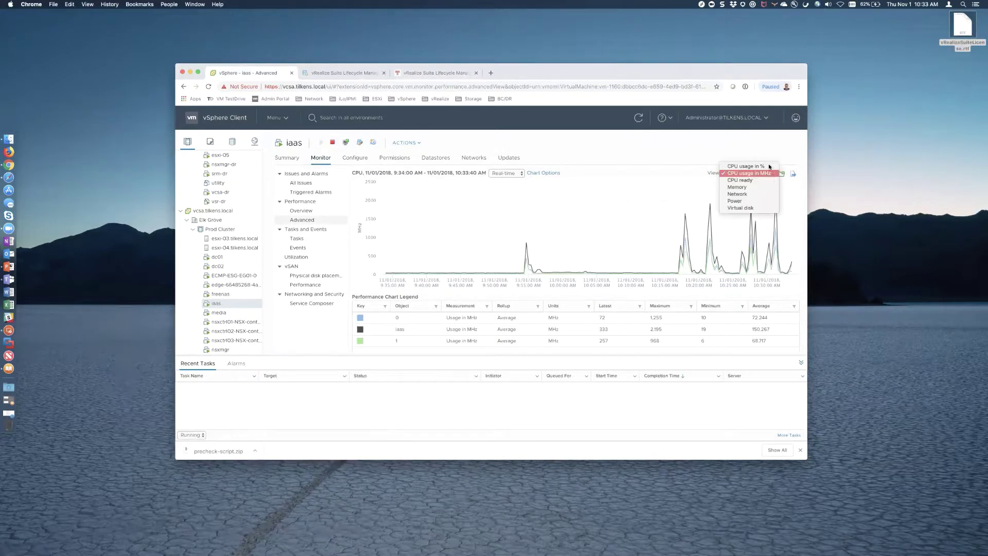
left_click(746, 163)
- Check the sql01 VM's performance chart, then reopen the iaas advanced performance chart
mouse_move(792, 267)
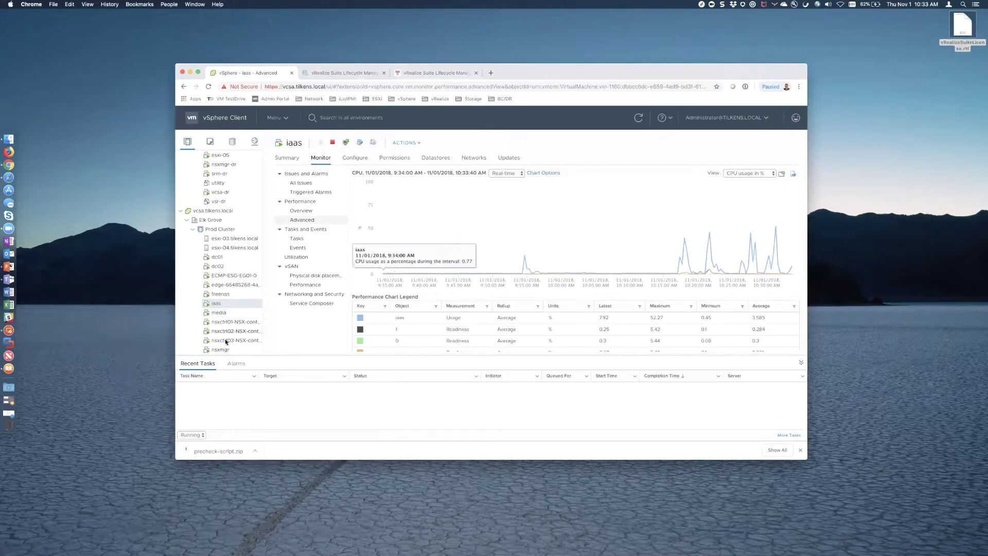
scroll(223, 307, "down", 2)
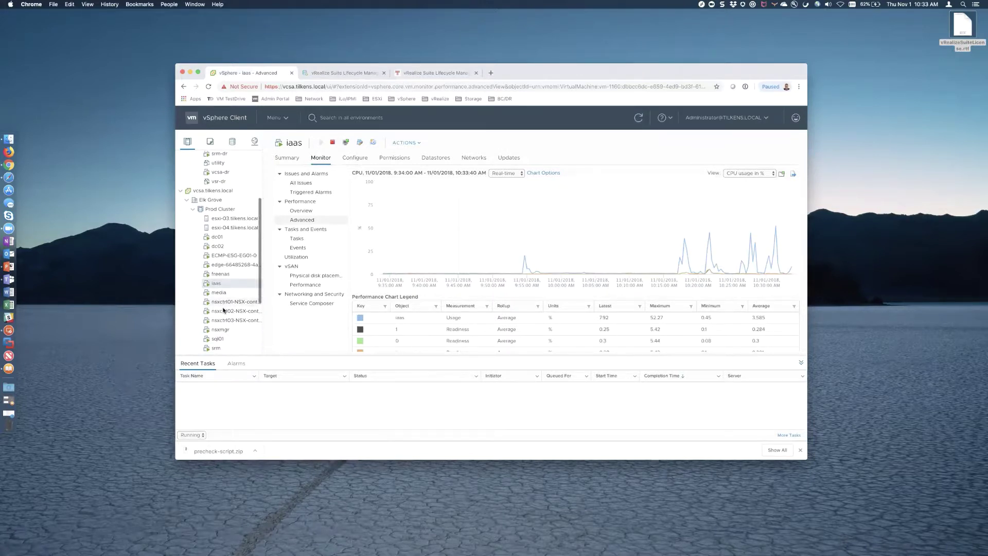
left_click(221, 338)
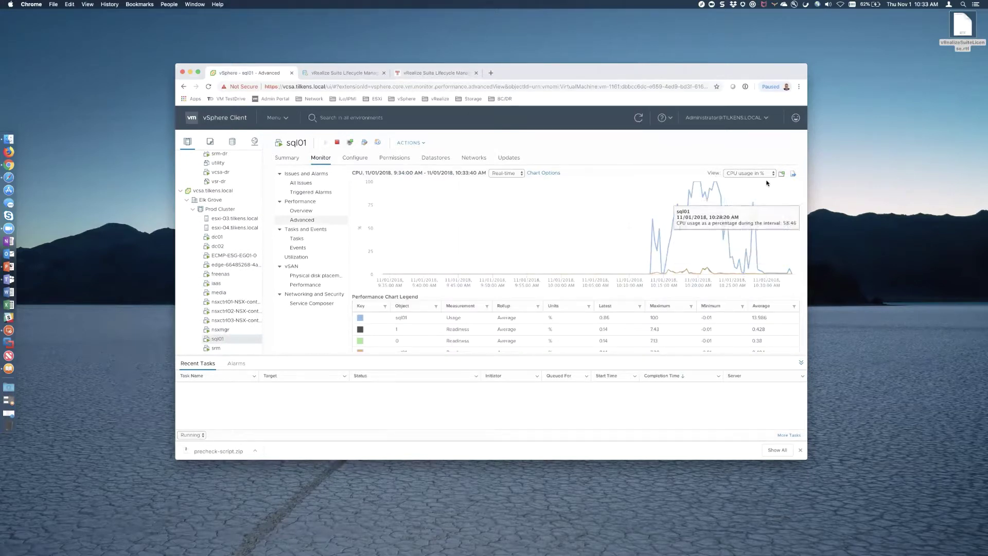
mouse_move(781, 276)
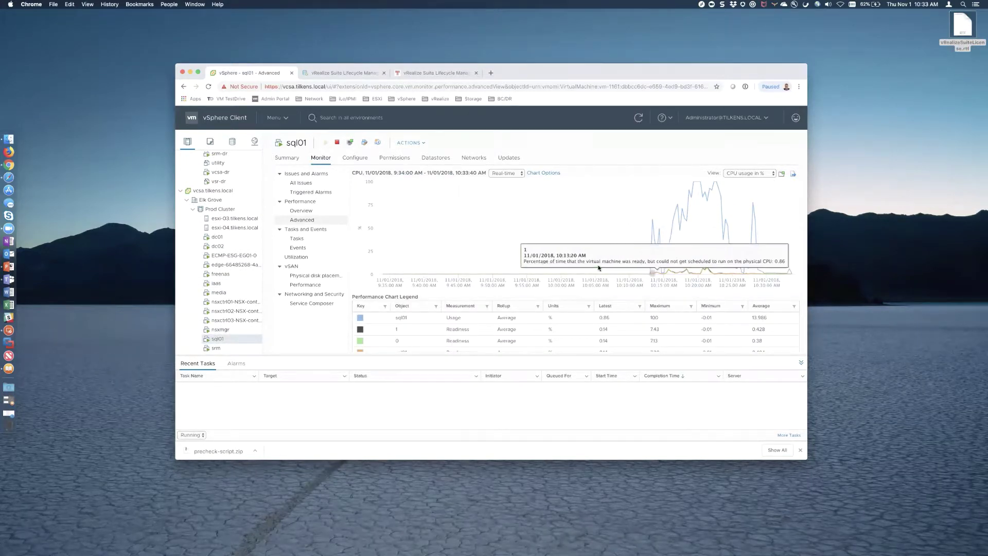
left_click(216, 284)
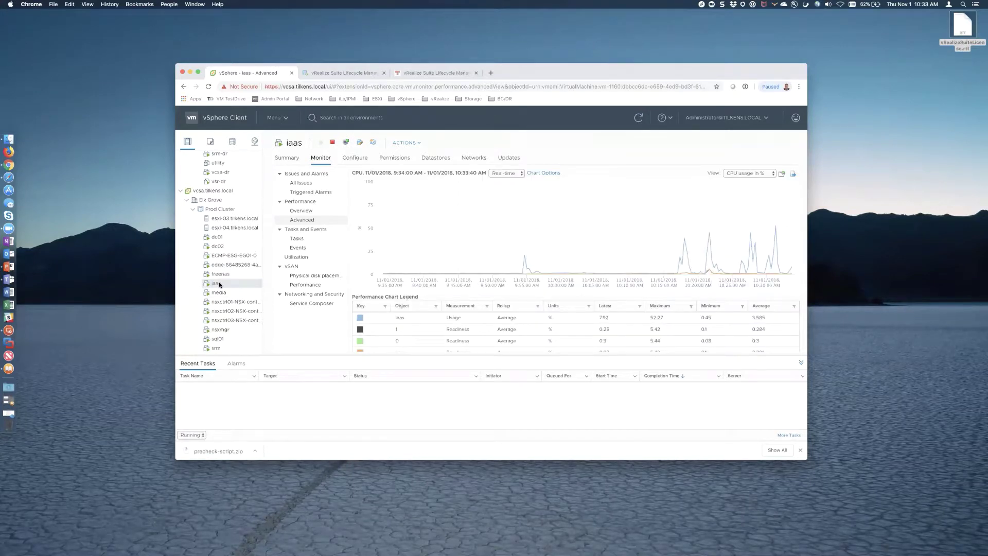
left_click(288, 159)
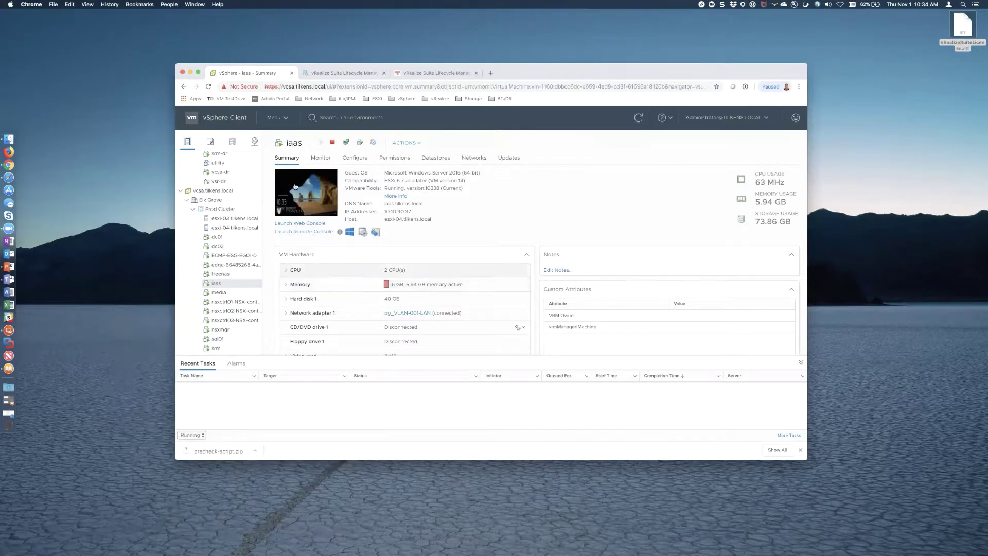
left_click(321, 158)
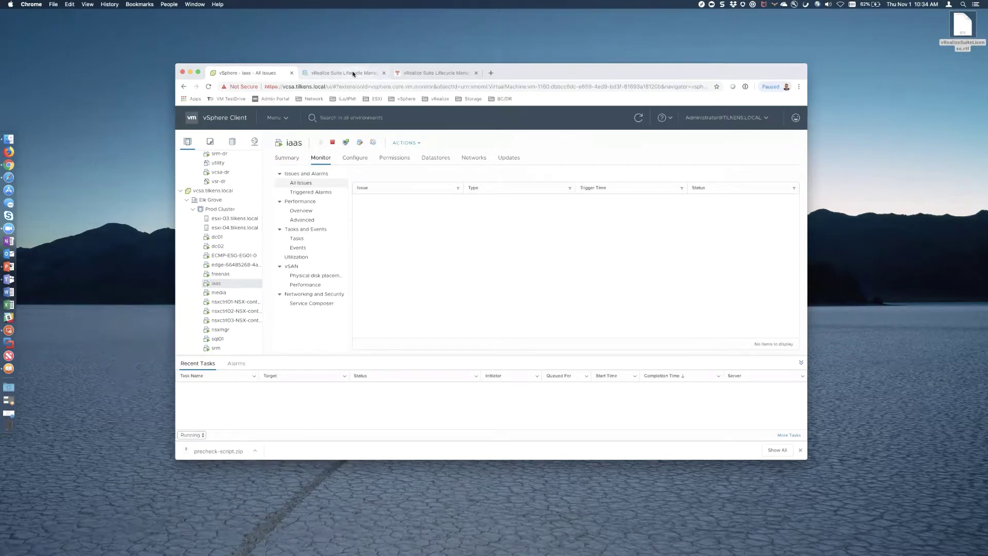
left_click(307, 219)
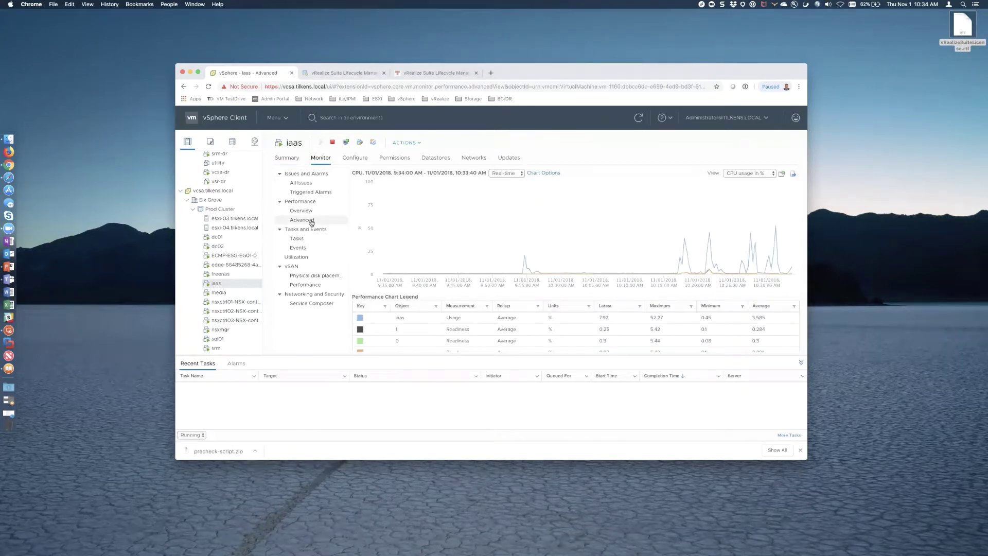
left_click(347, 74)
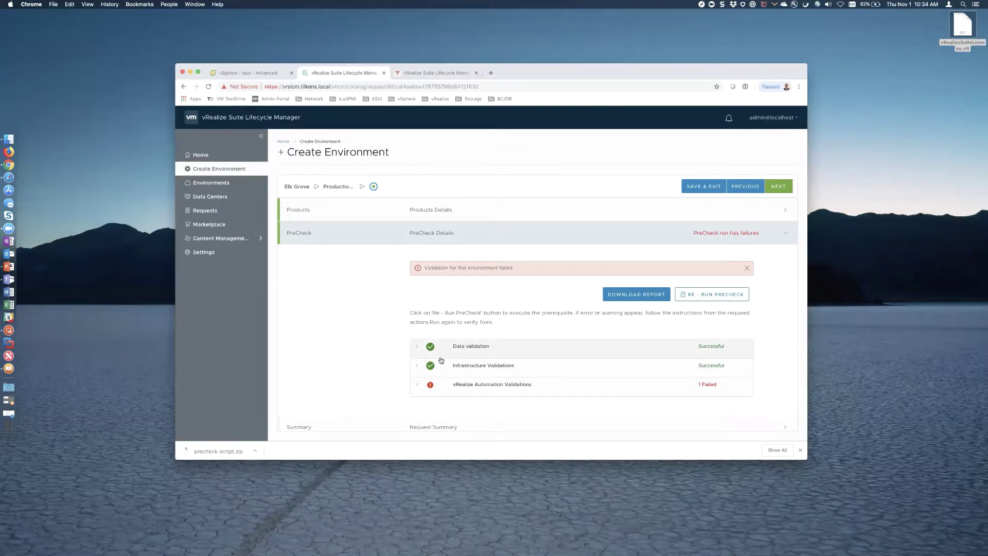
- Show the Error Recommendation for the failed LCM agent binaries upload check under vRealize Automation Validations
left_click(417, 384)
scroll(418, 386, "down", 3)
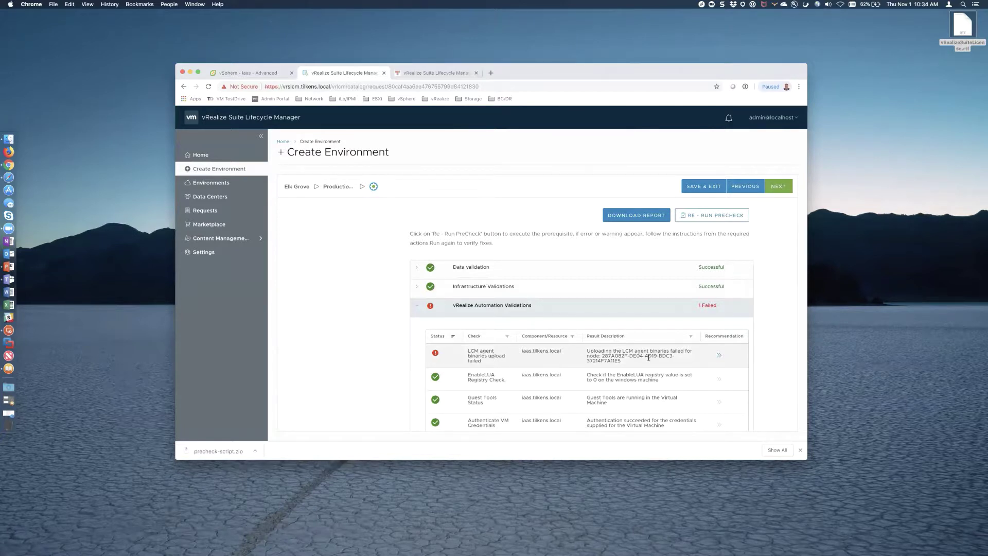
left_click(718, 355)
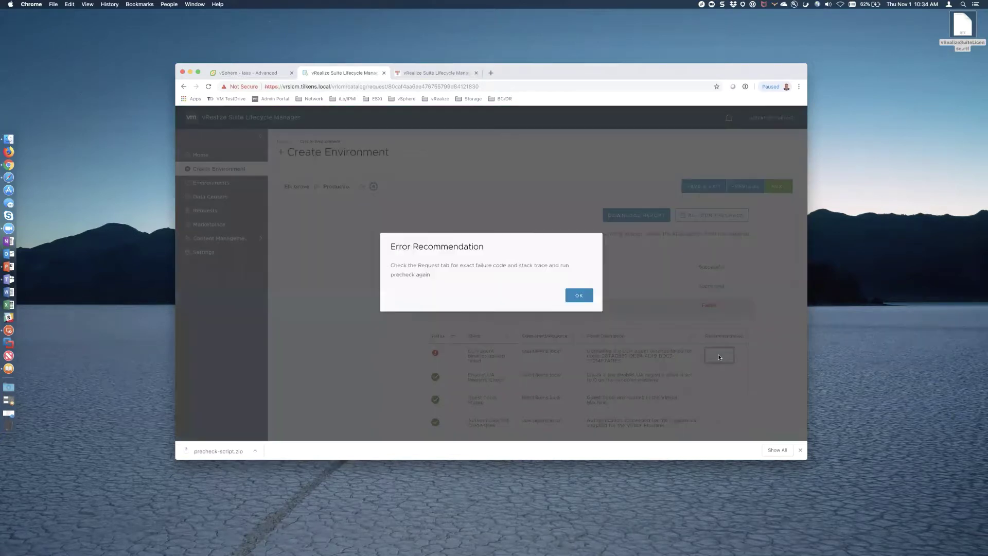
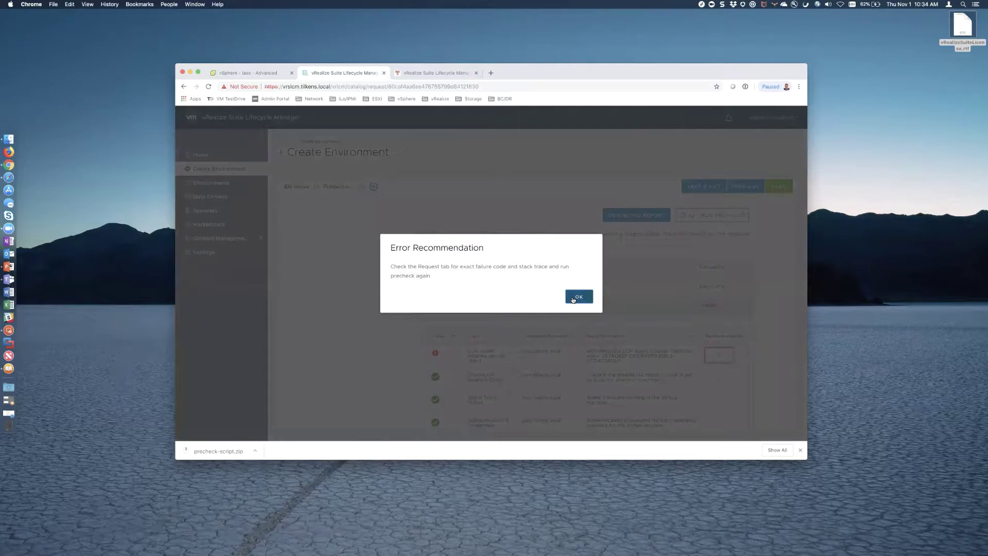
- Dismiss the Error Recommendation dialog to return to the PreCheck results
left_click(577, 297)
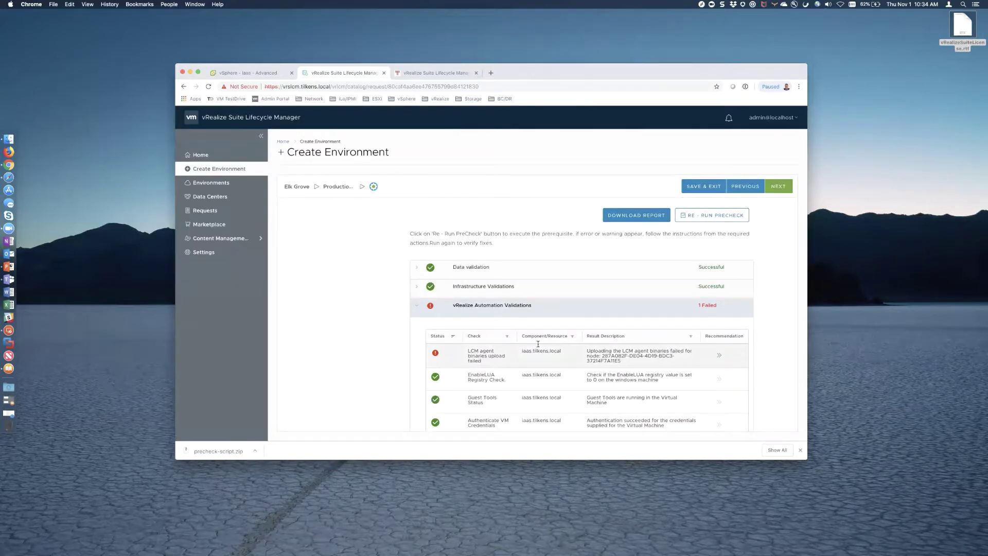
- In Requests, read the failed validation request's LCM agent upload error and stack trace
left_click(229, 212)
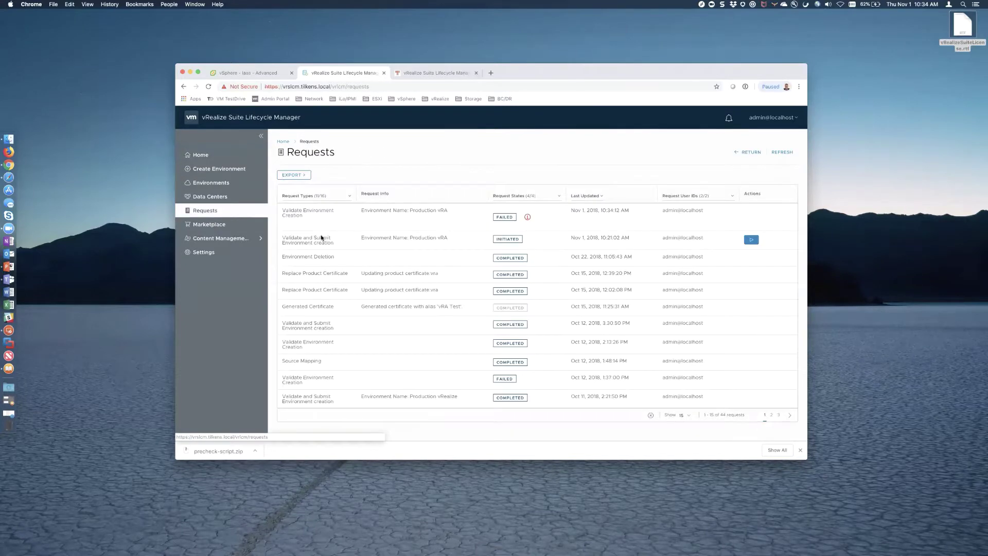
left_click(526, 218)
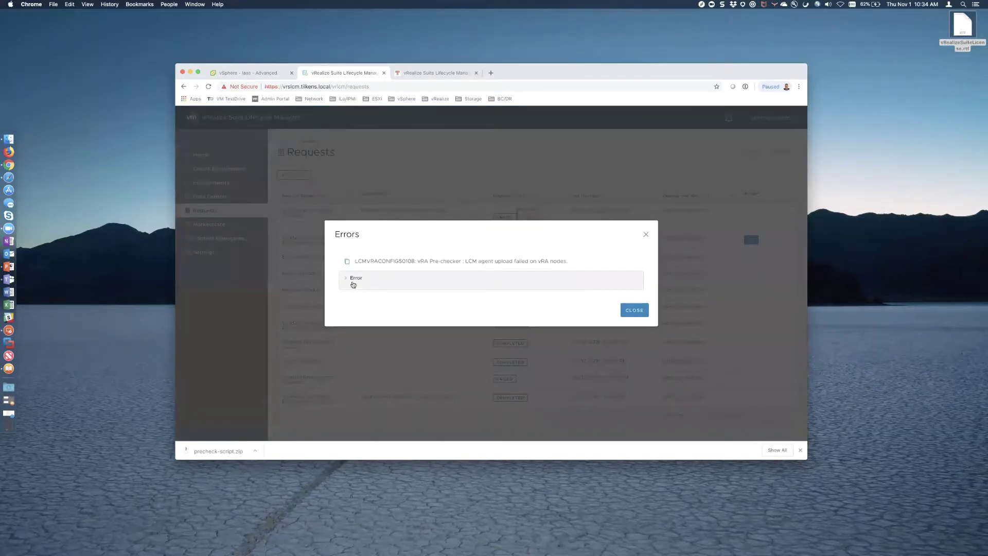
left_click(348, 280)
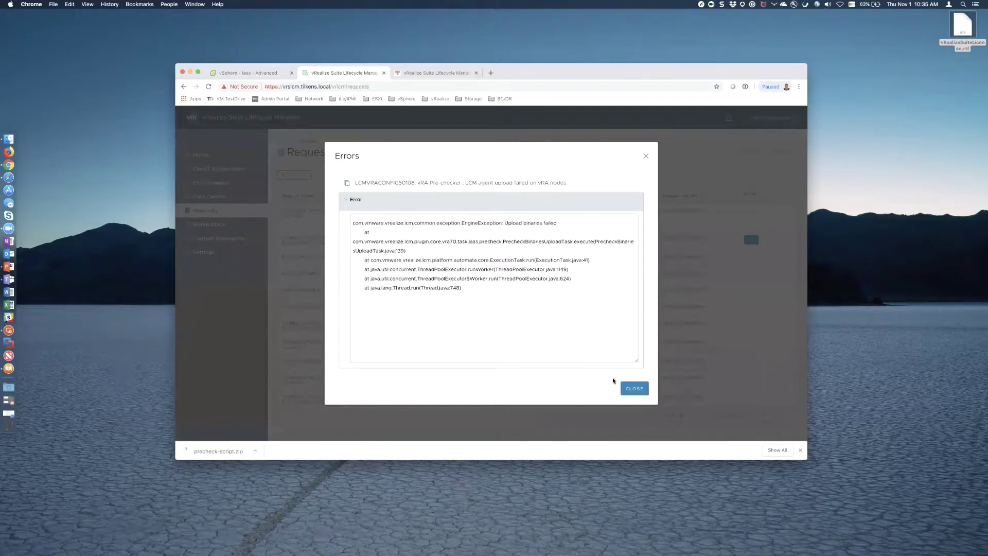
left_click(634, 388)
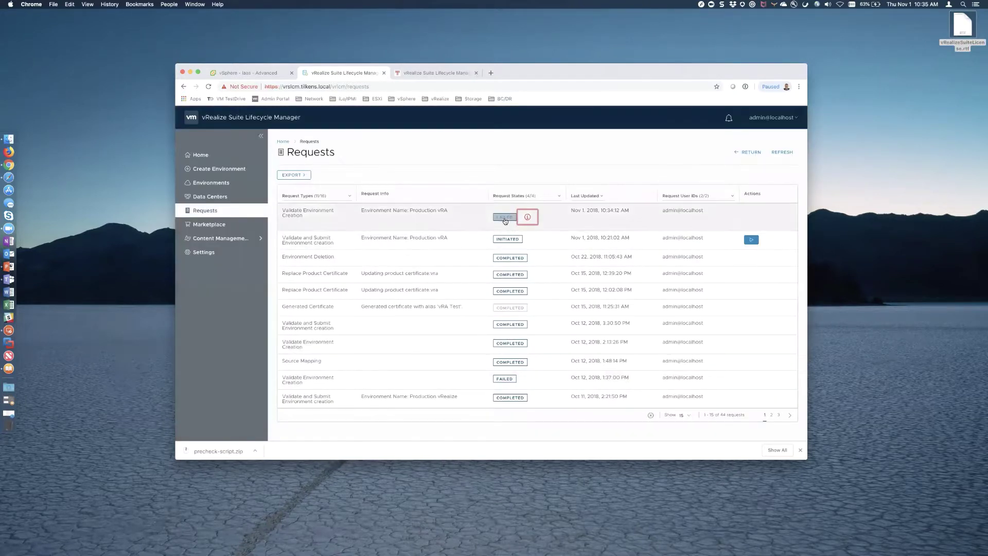
- Open the failed request's step-by-step status and review its error stack trace again
left_click(504, 217)
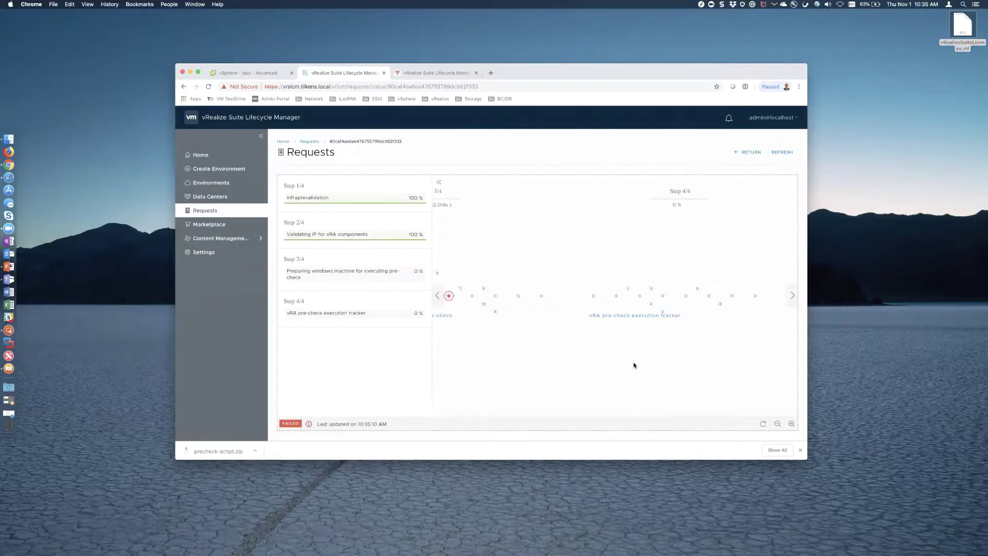
left_click(309, 424)
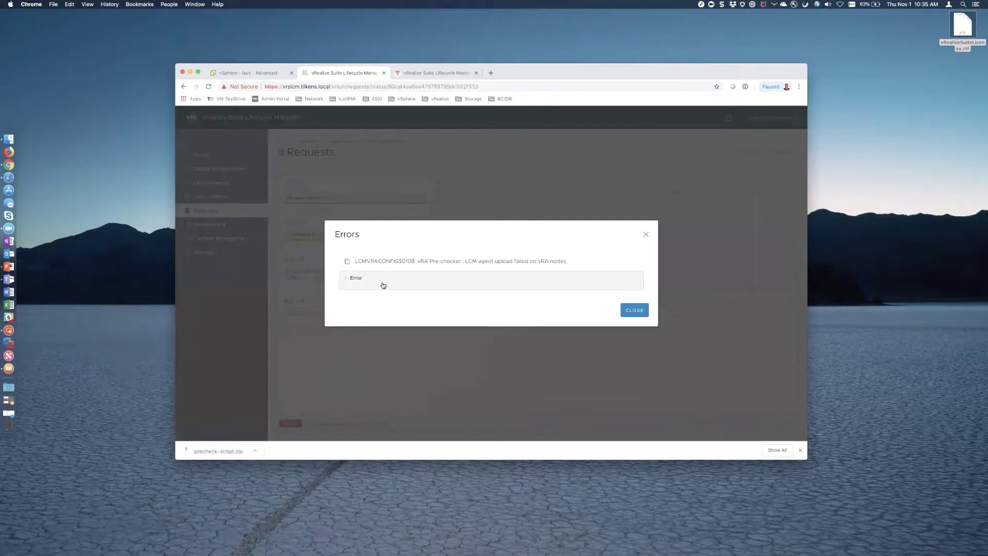
left_click(345, 279)
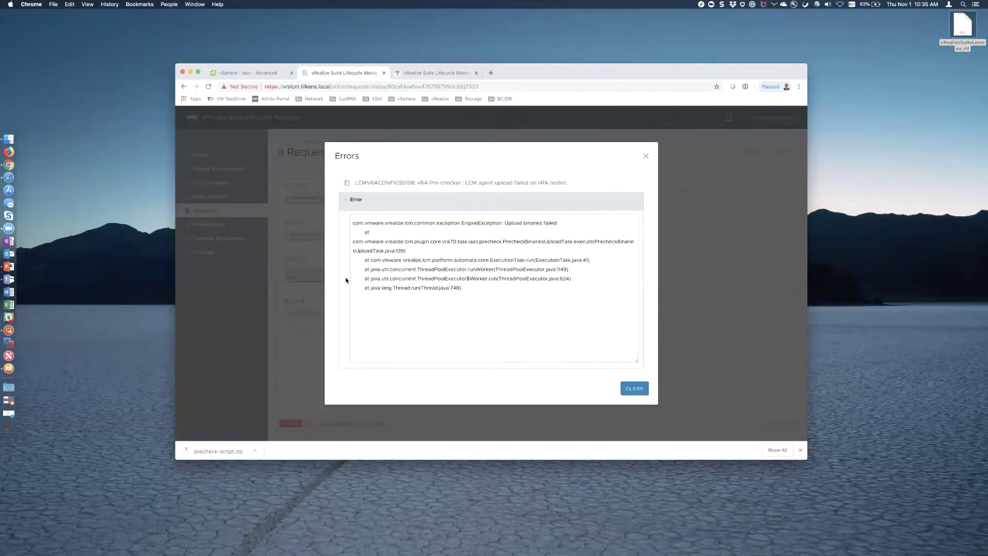
left_click(638, 390)
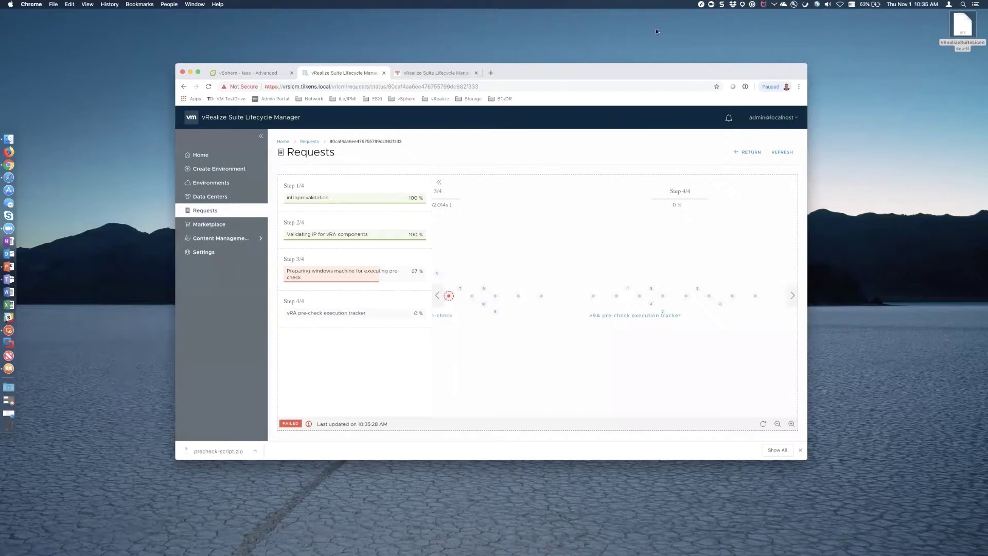
left_click(702, 5)
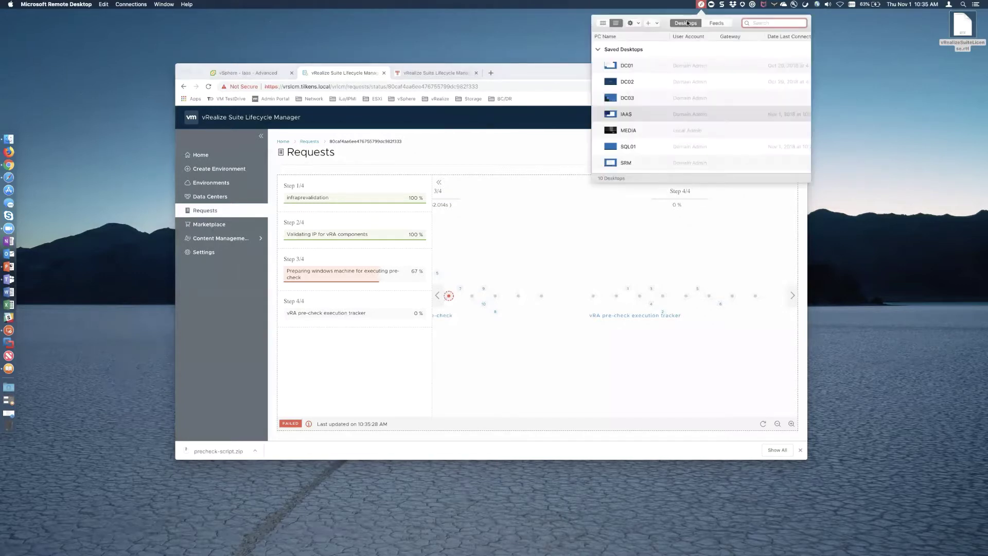
- Connect to the IAAS server by remote desktop, accepting the certificate, and browse This PC
left_click(624, 114)
double_click(624, 114)
left_click(567, 311)
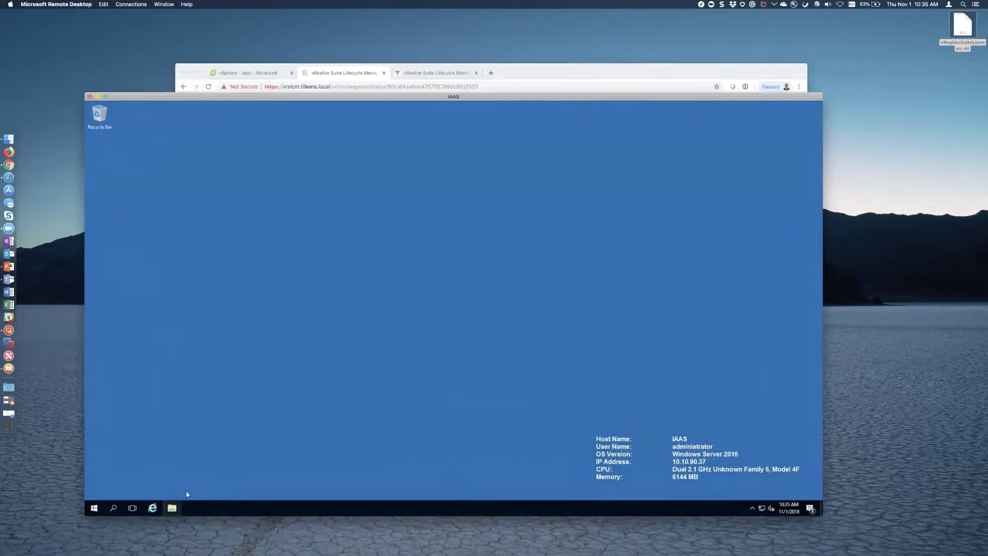
left_click(171, 507)
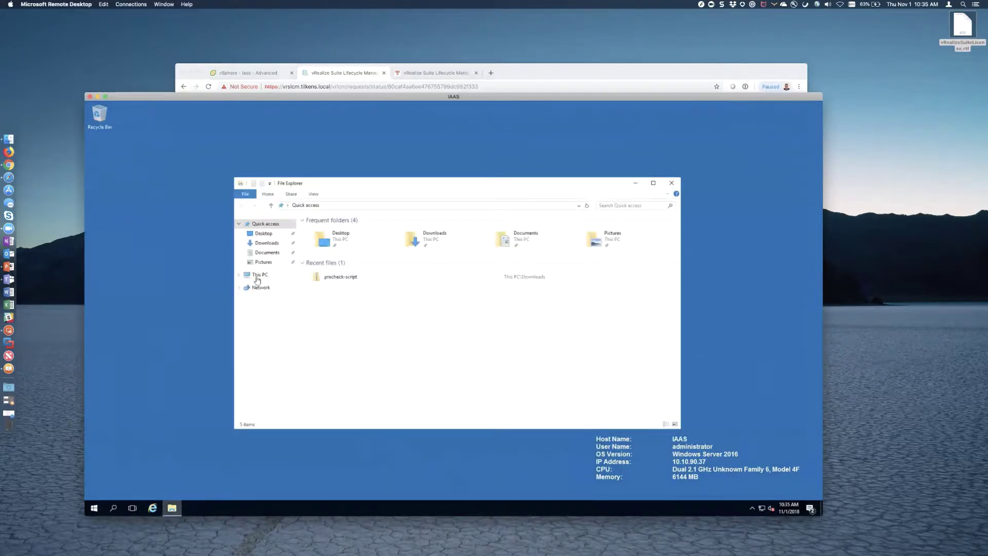
left_click(259, 275)
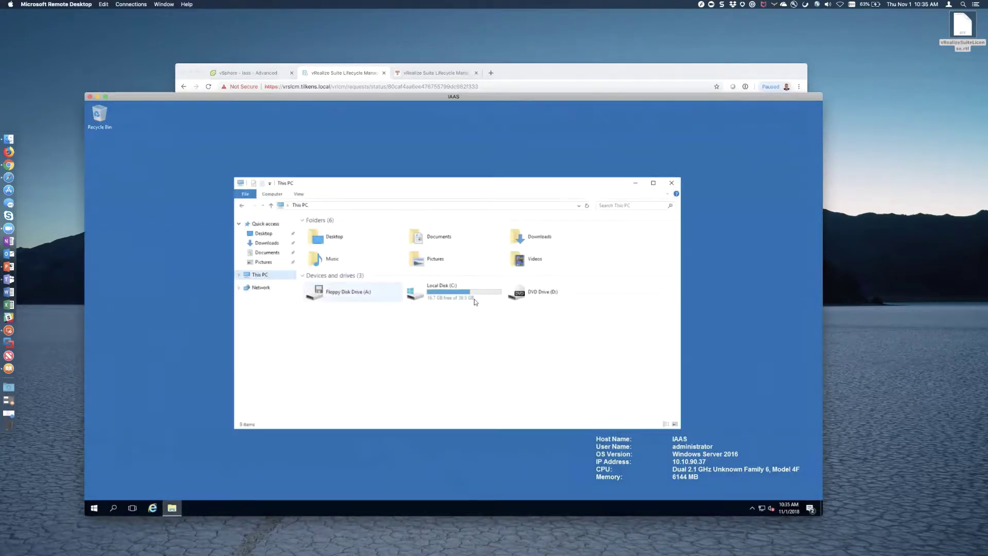
left_click(673, 186)
- Verify Windows Firewall is off in the IAAS Control Panel, then sign out
left_click(94, 508)
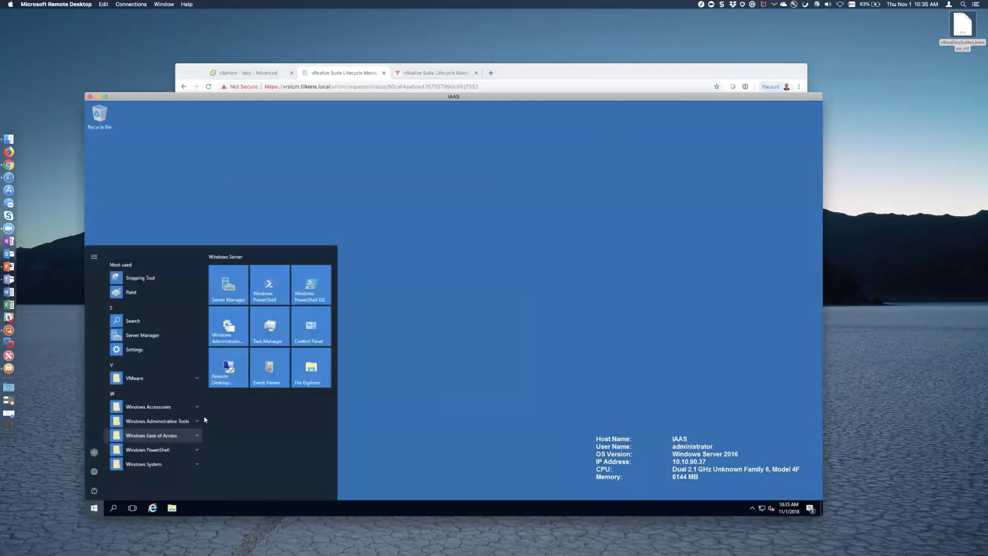
left_click(314, 332)
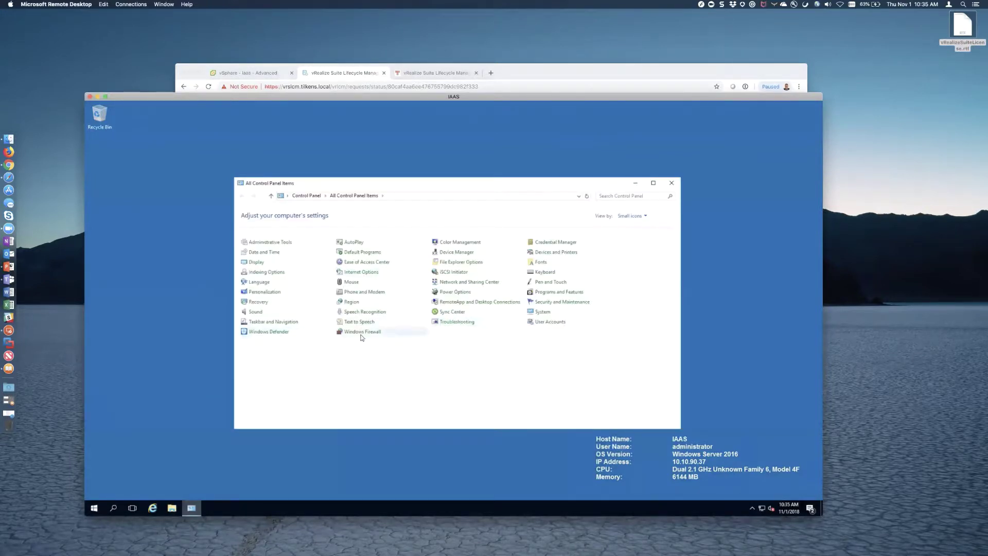
left_click(362, 334)
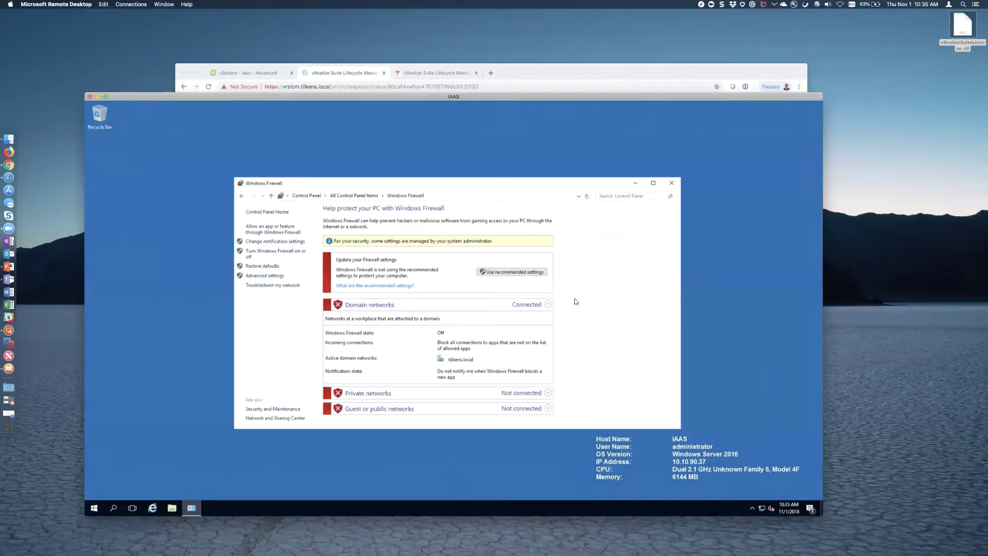
left_click(671, 183)
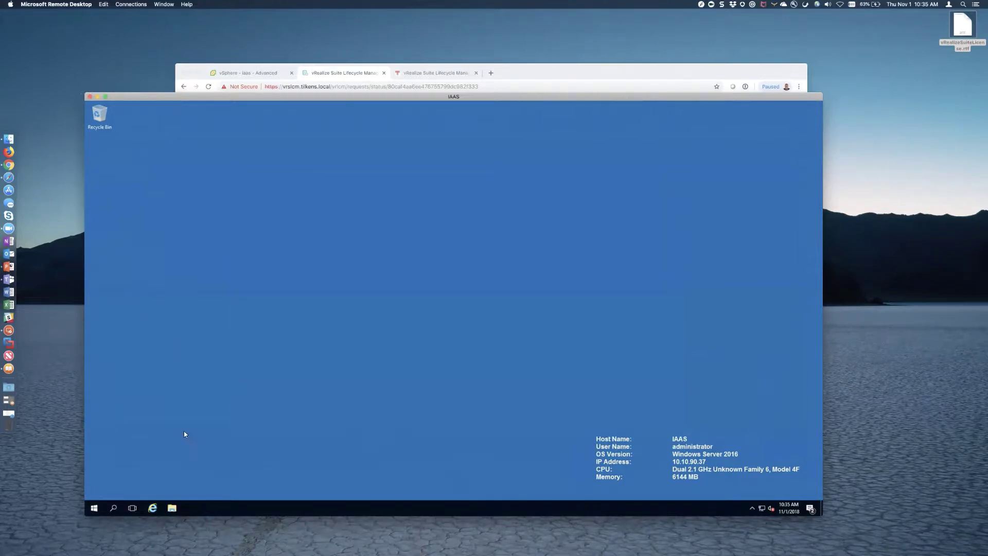
left_click(93, 508)
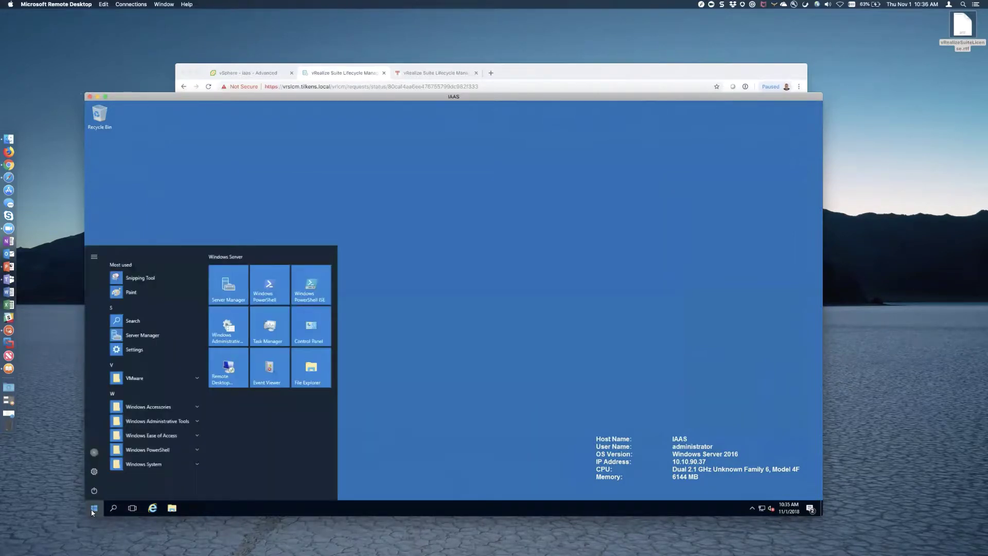
left_click(94, 452)
left_click(95, 433)
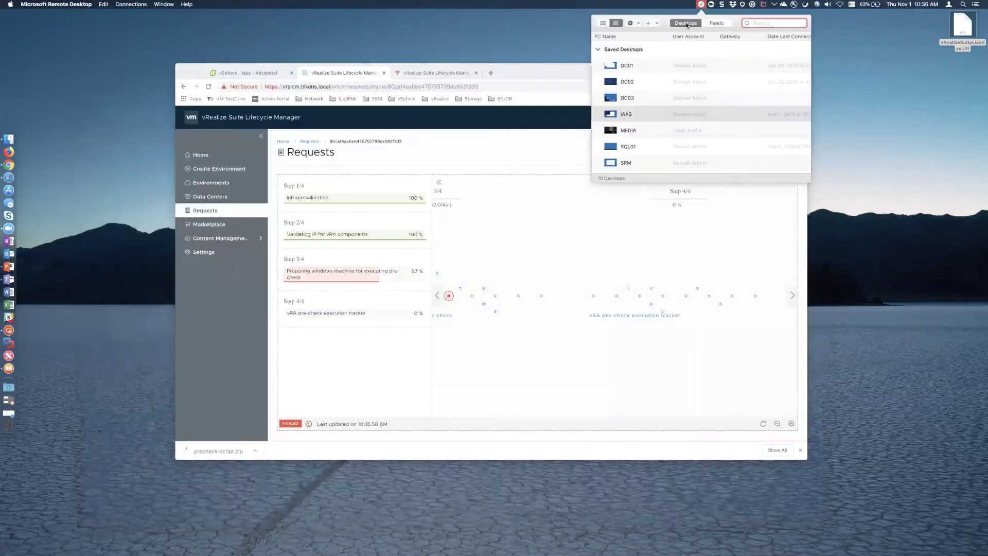
- Connect to SQL01, confirm Windows Firewall is off, and go back to Chrome
double_click(627, 147)
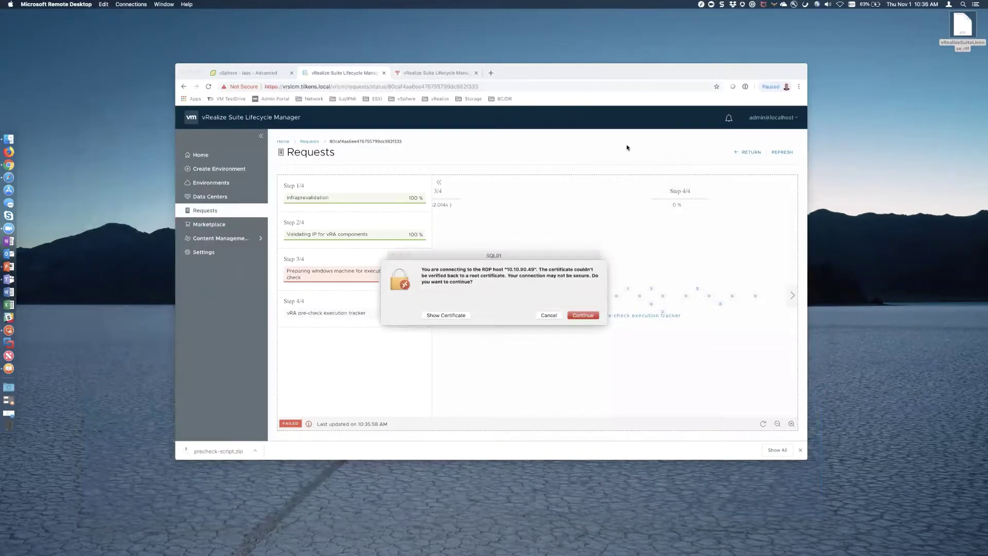
key("Return")
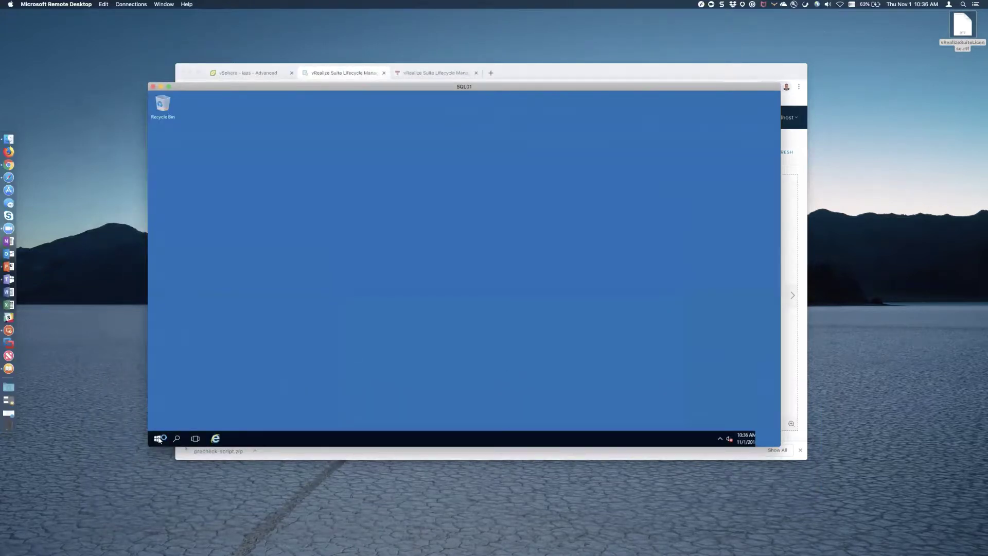
left_click(157, 438)
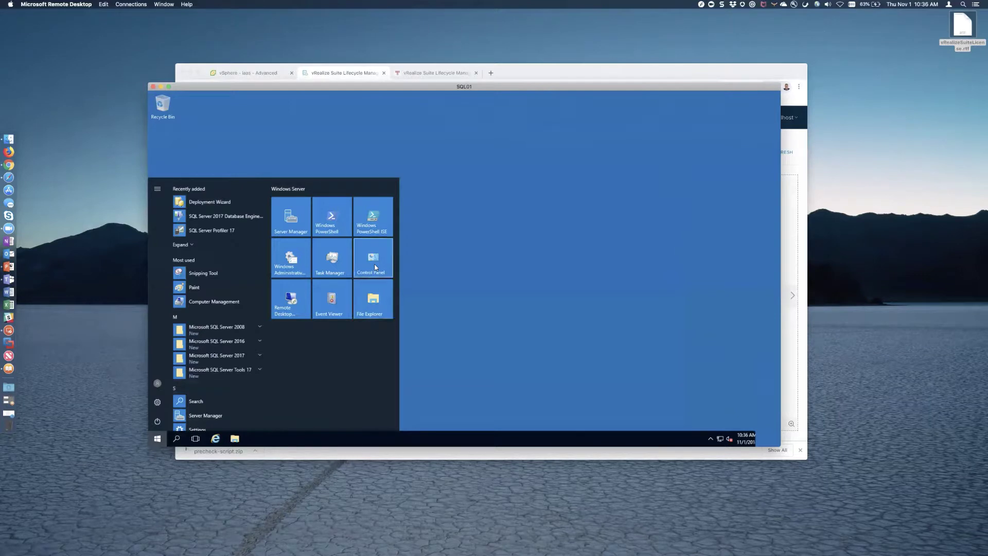
left_click(194, 411)
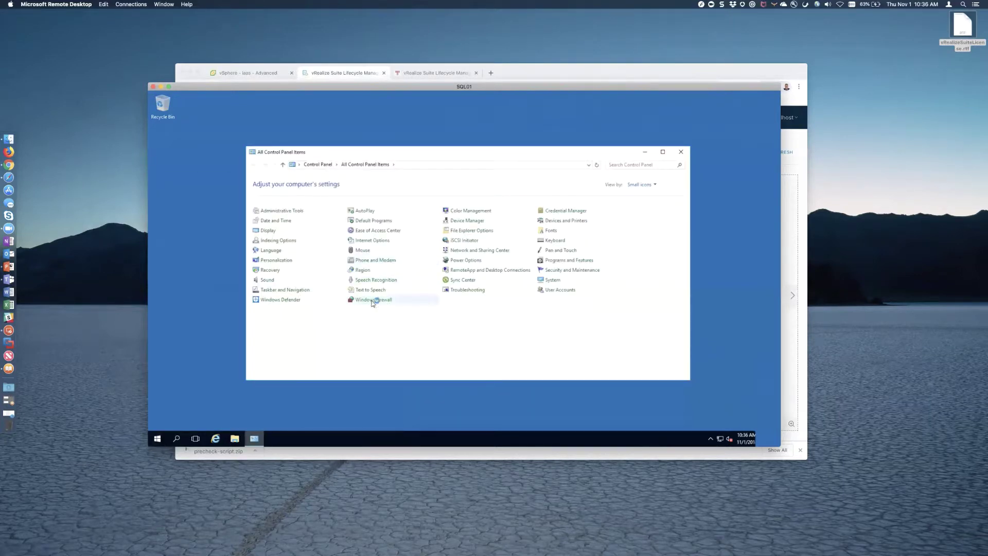
left_click(372, 300)
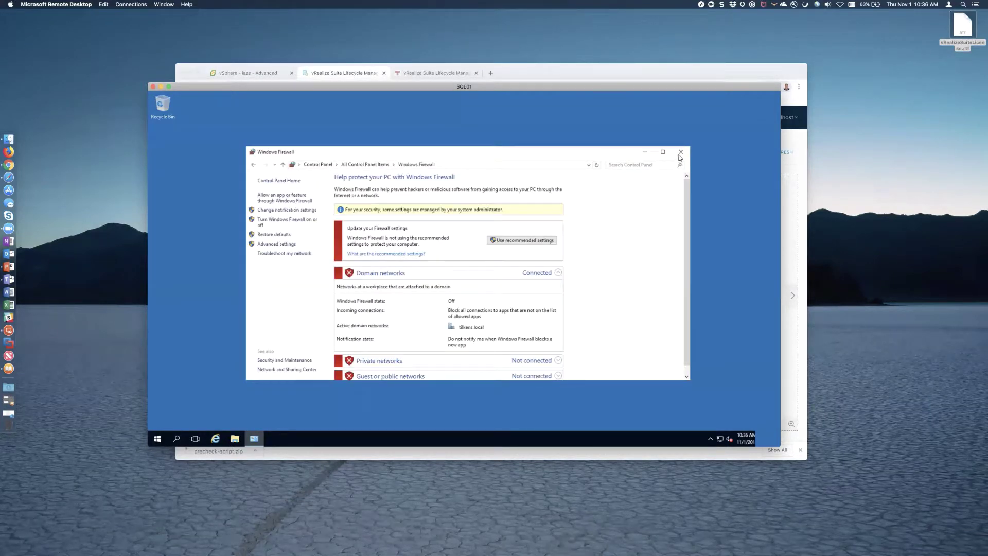
left_click(680, 152)
left_click(540, 72)
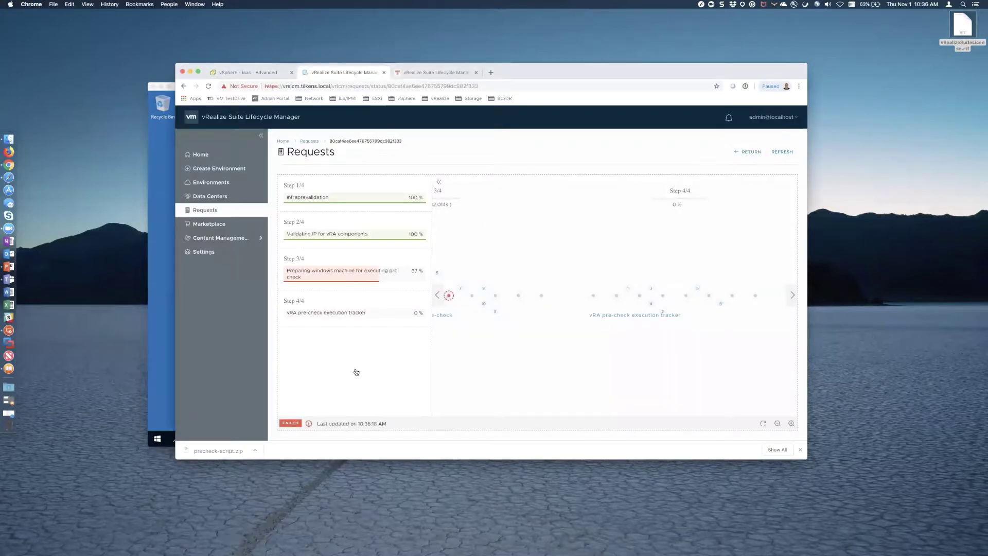
- Resume the Production vRA environment from Home and expand the Primary vRA Server and Database components
left_click(208, 211)
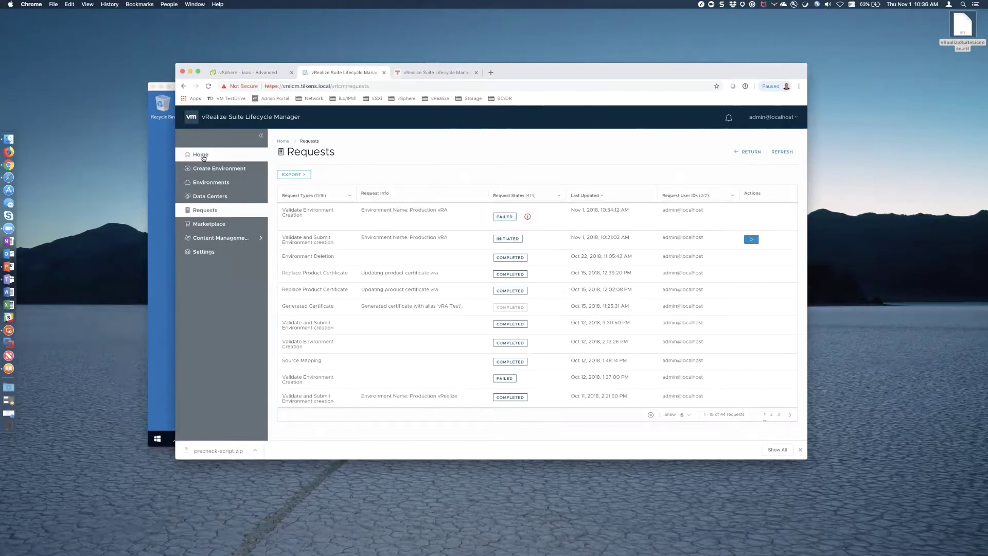
left_click(201, 155)
left_click(304, 376)
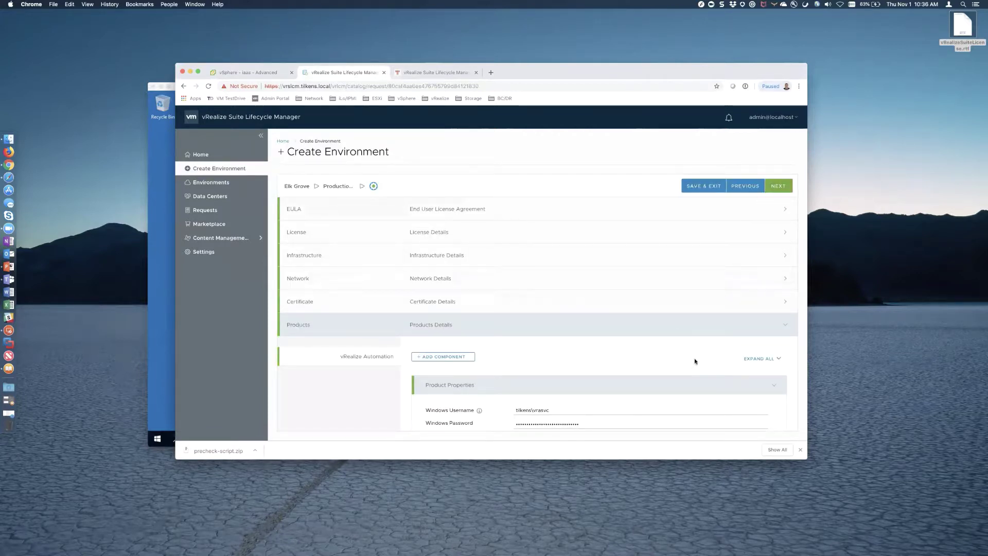
scroll(695, 360, "down", 5)
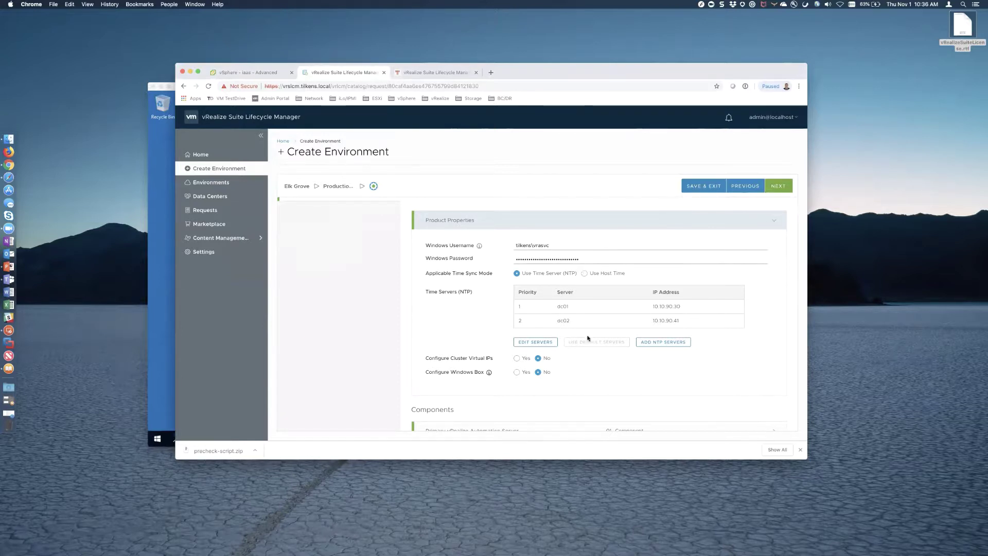
scroll(588, 339, "down", 5)
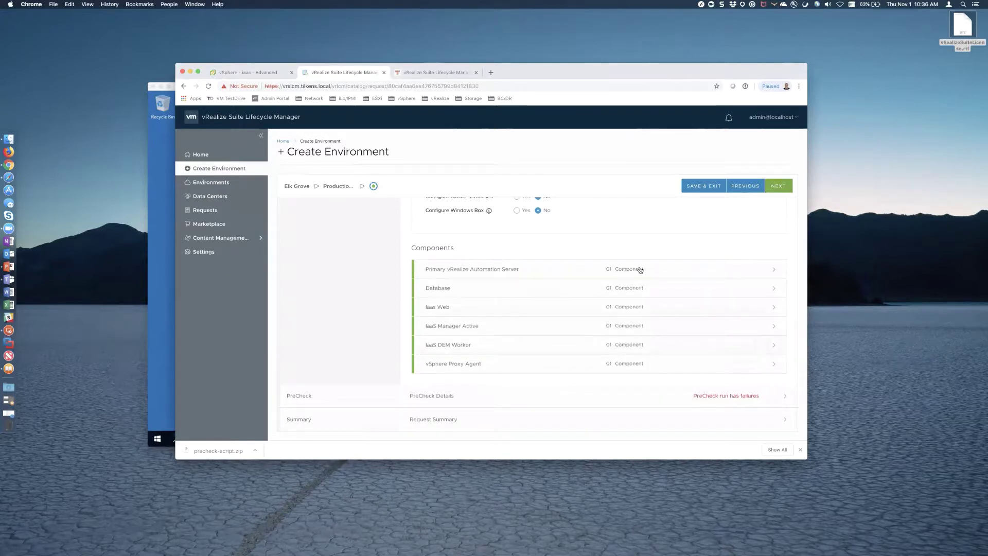
left_click(637, 267)
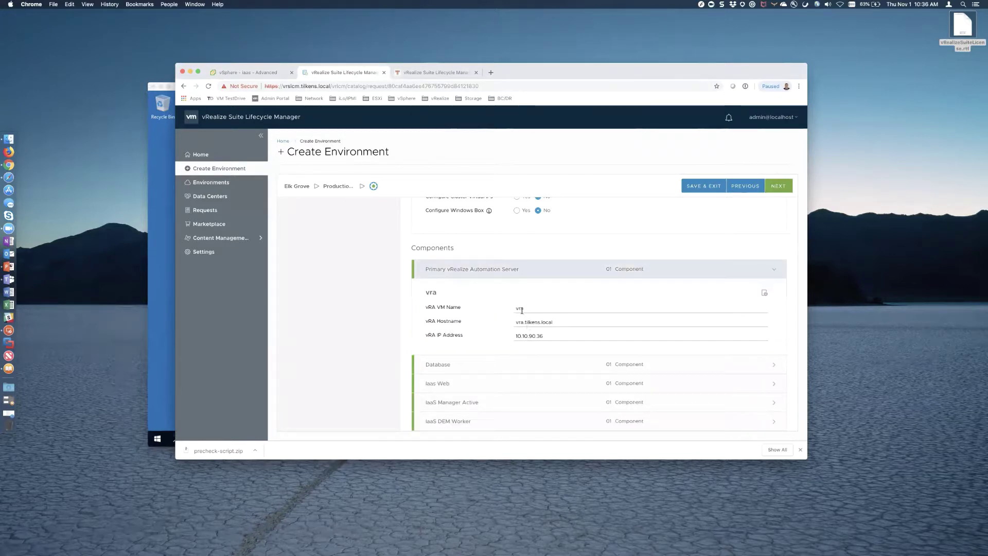
left_click(555, 363)
scroll(555, 363, "down", 3)
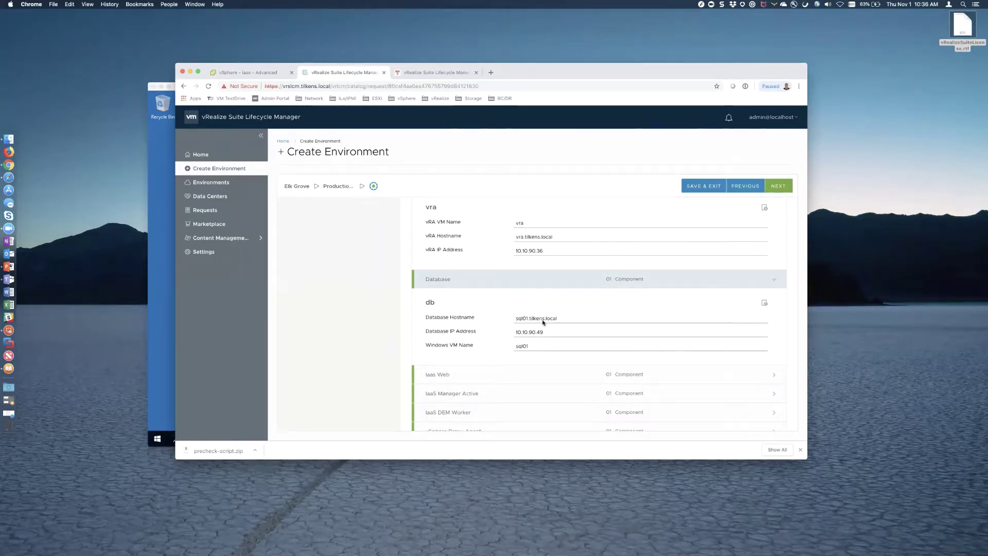
- Launch Terminal and ping sql01.tilkens.local, which answers
key("super+space")
type("terminal.app")
key("Return")
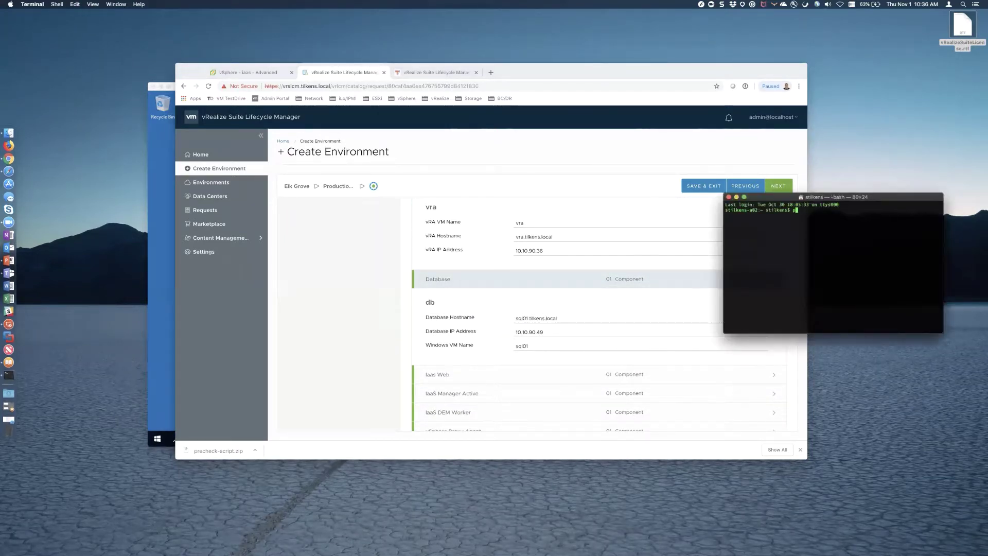
type("ping sql01.tilkens.local")
key("Return")
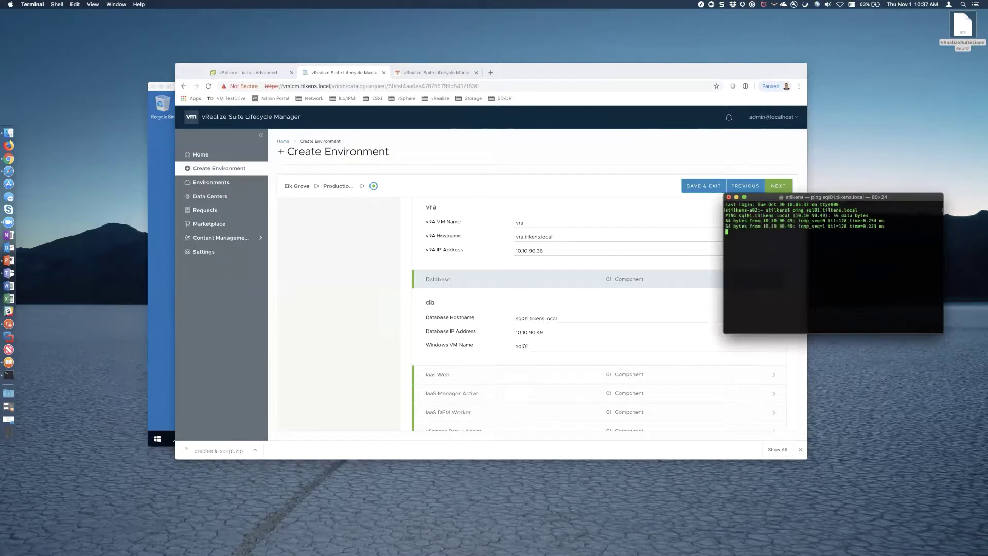
key("ctrl+c")
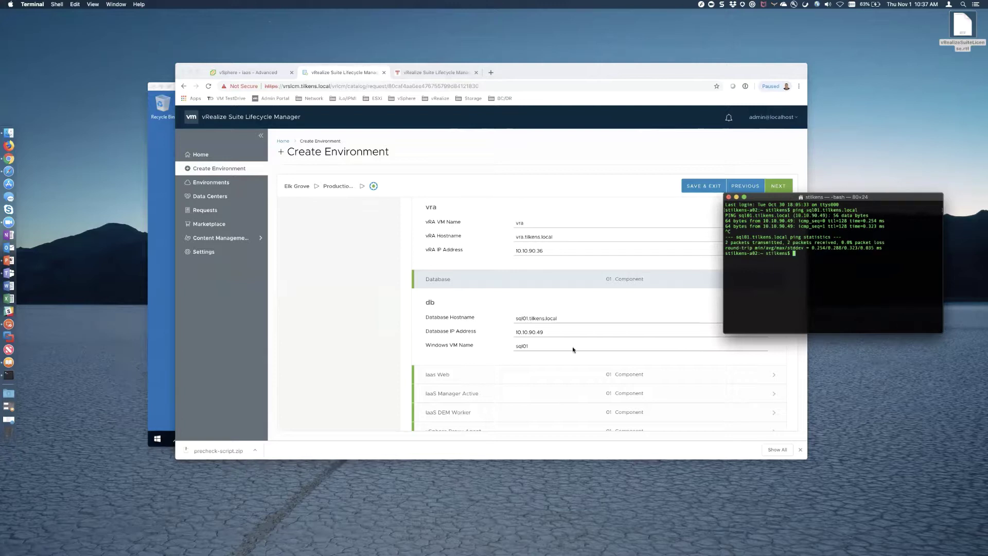
- Ping vra.tilkens.local, which times out, and expand the IaaS Web component details
type("ping vra.tilkens.local")
key("Return")
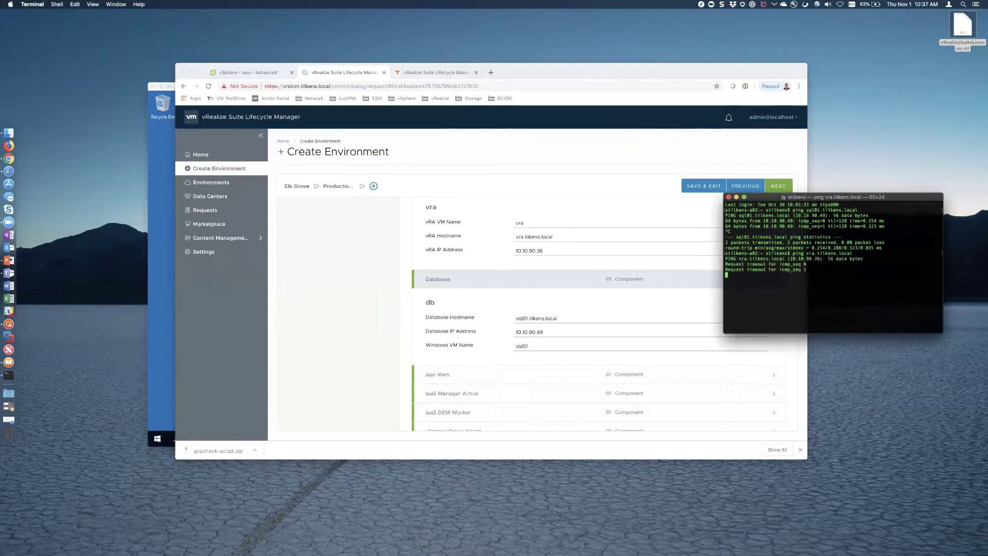
key("ctrl+c")
scroll(575, 356, "down", 3)
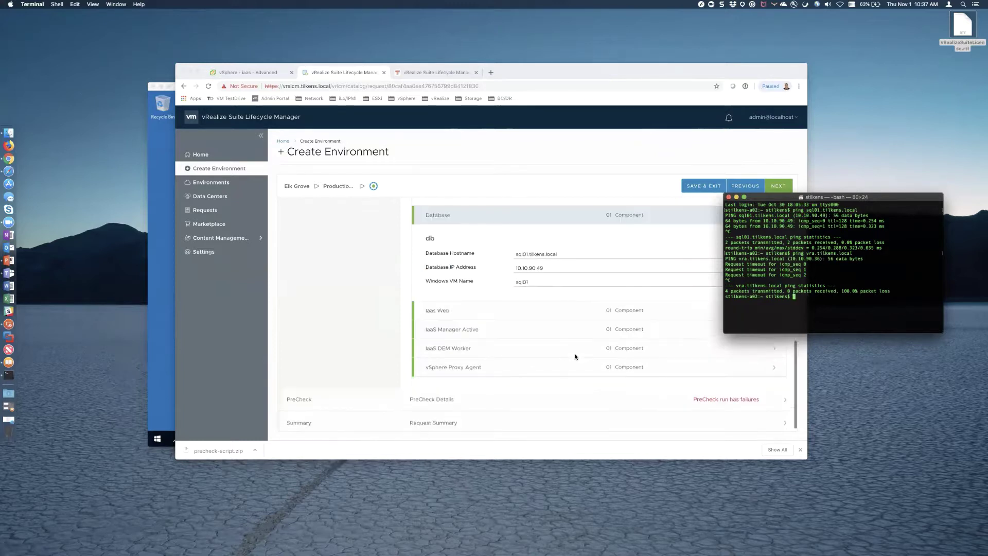
left_click(569, 306)
left_click(606, 308)
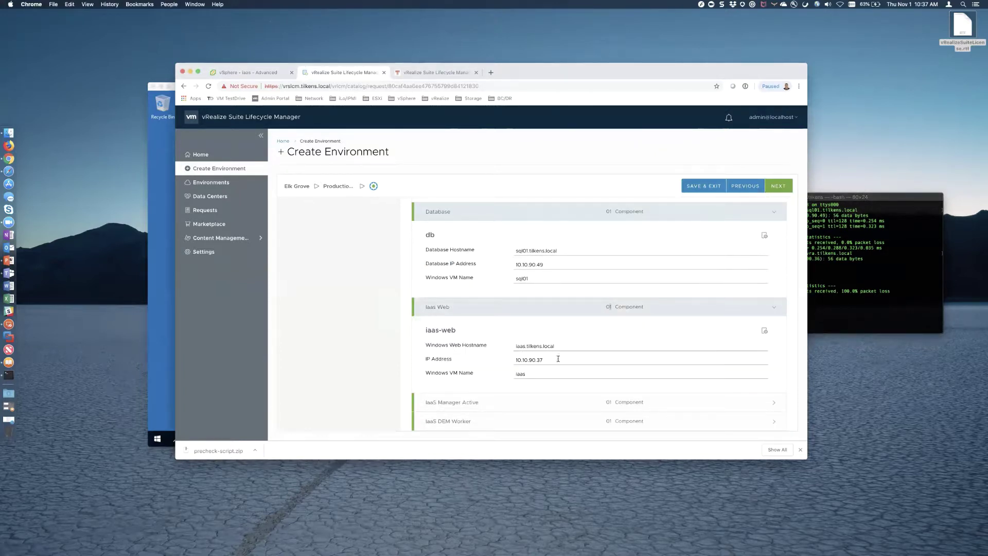
- Ping iaas.tilkens.local, which replies from 10.10.90.37, and expand IaaS Manager Active details
left_click(848, 283)
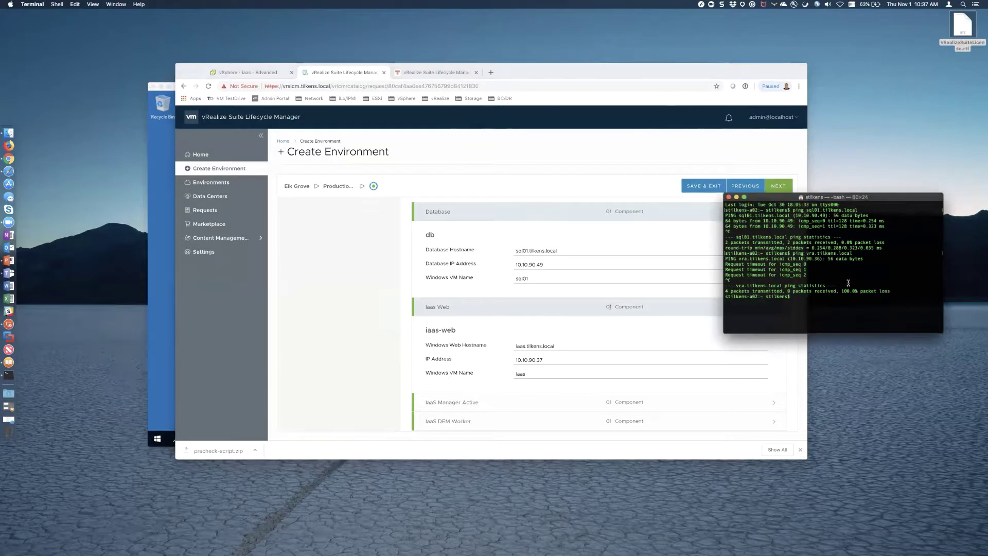
type("ping iaas.tilkens.local")
key("Return")
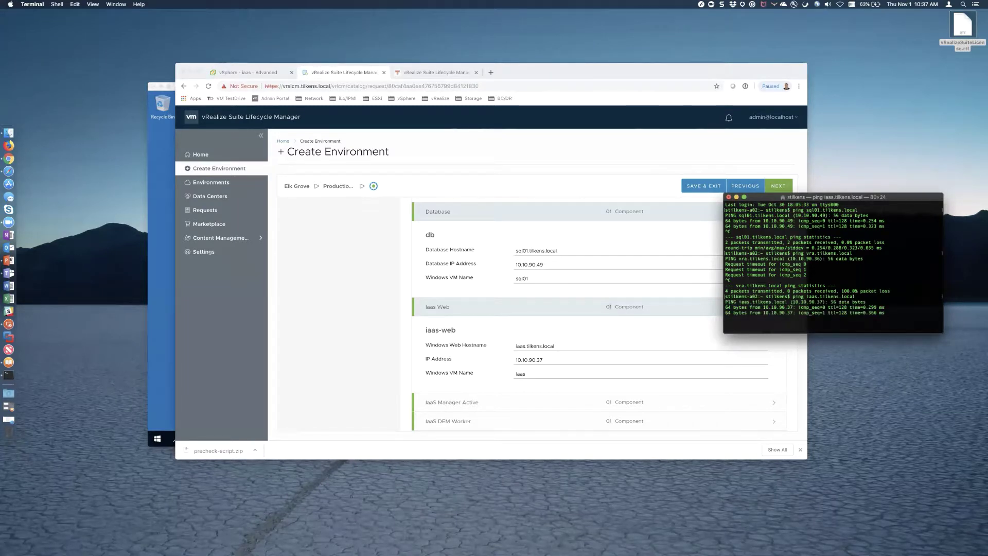
key("ctrl+c")
left_click(617, 406)
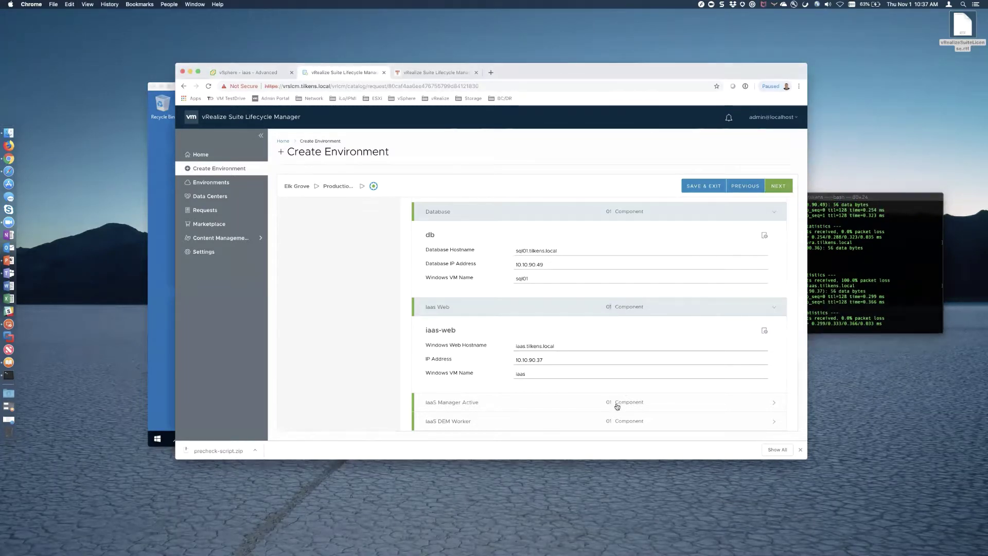
left_click(617, 406)
scroll(617, 406, "down", 5)
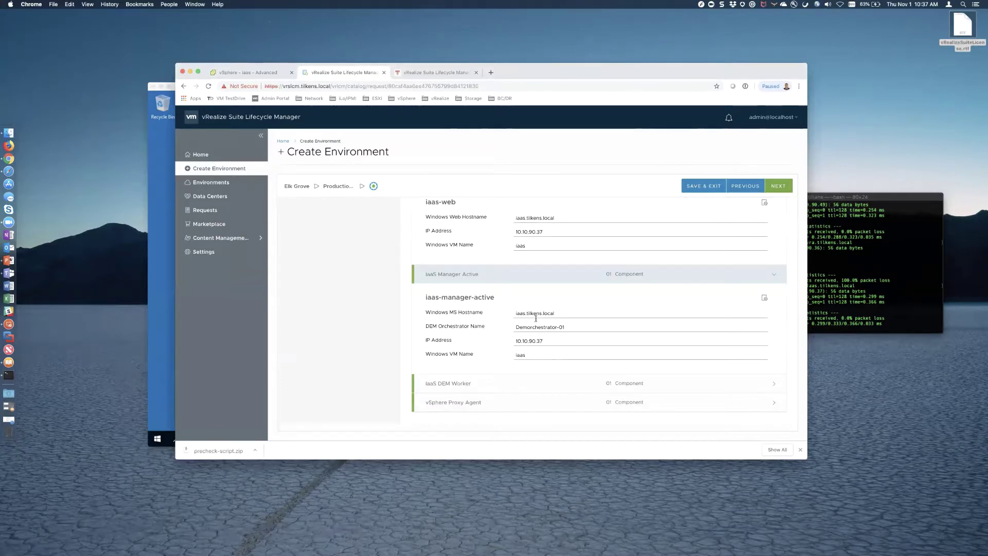
- Expand the DEM Worker and vSphere Proxy Agent details, re-run the precheck, and hide Terminal
left_click(602, 379)
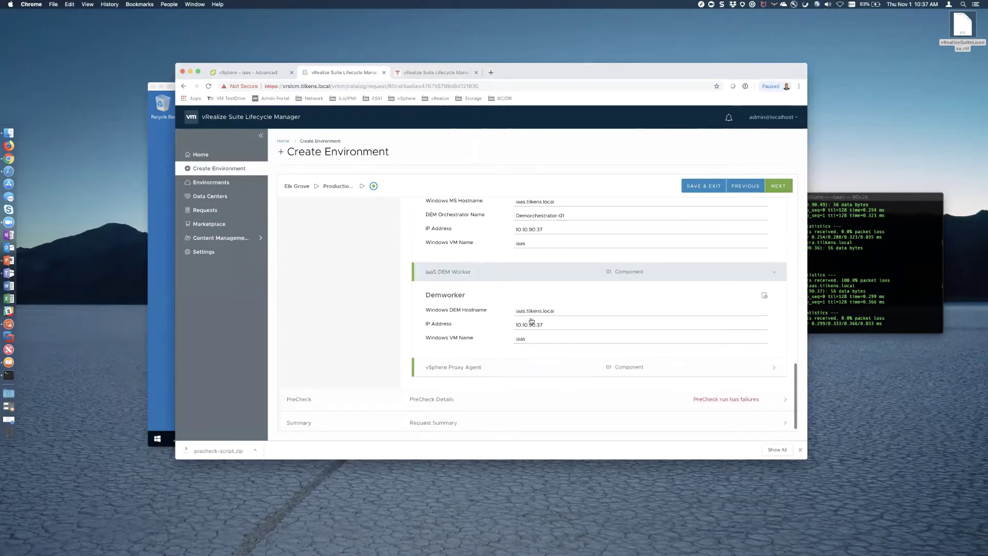
left_click(621, 369)
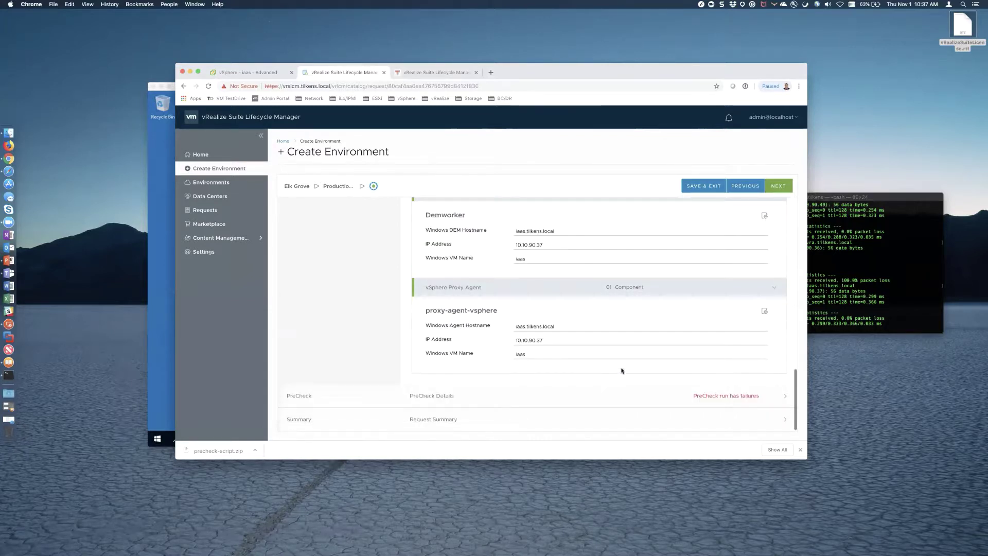
left_click(778, 186)
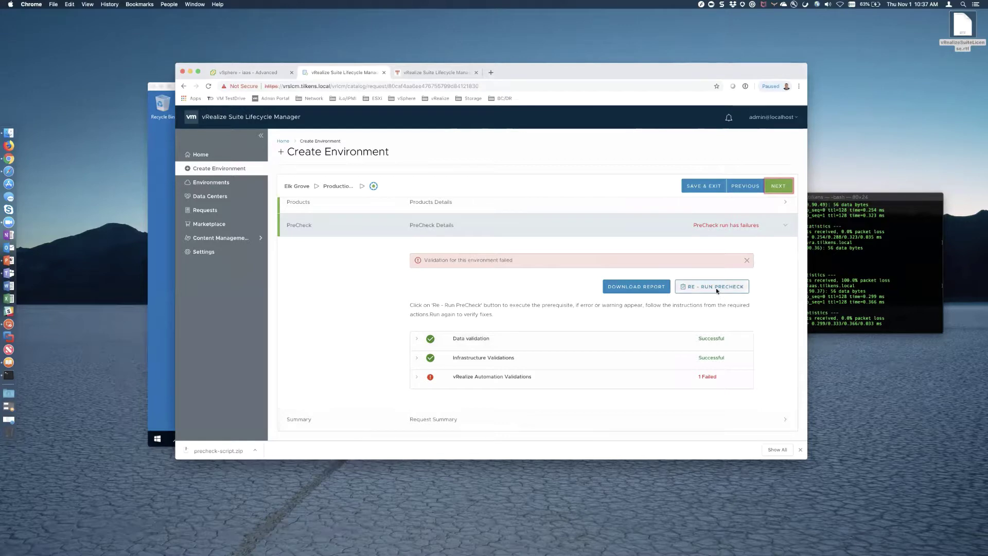
left_click(715, 287)
left_click(676, 406)
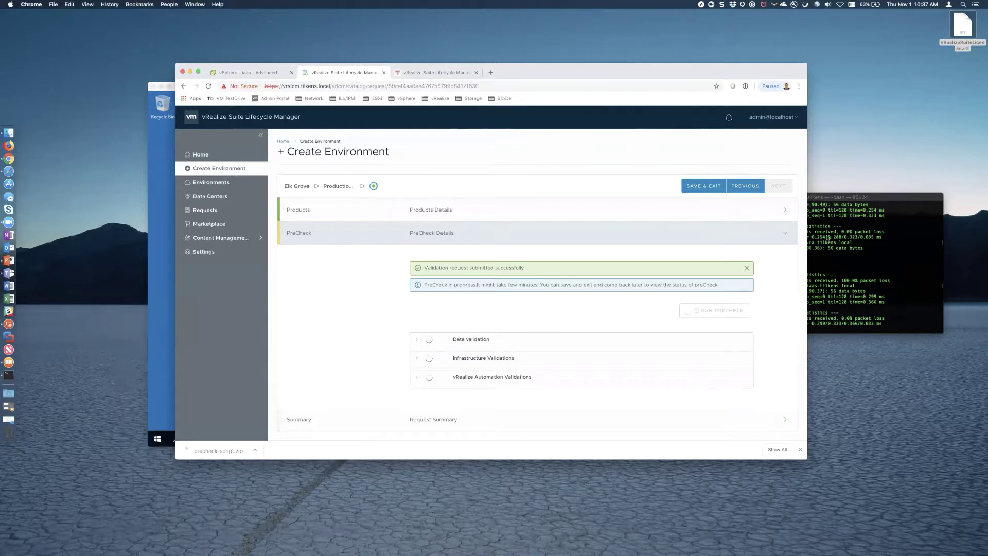
left_click(827, 199)
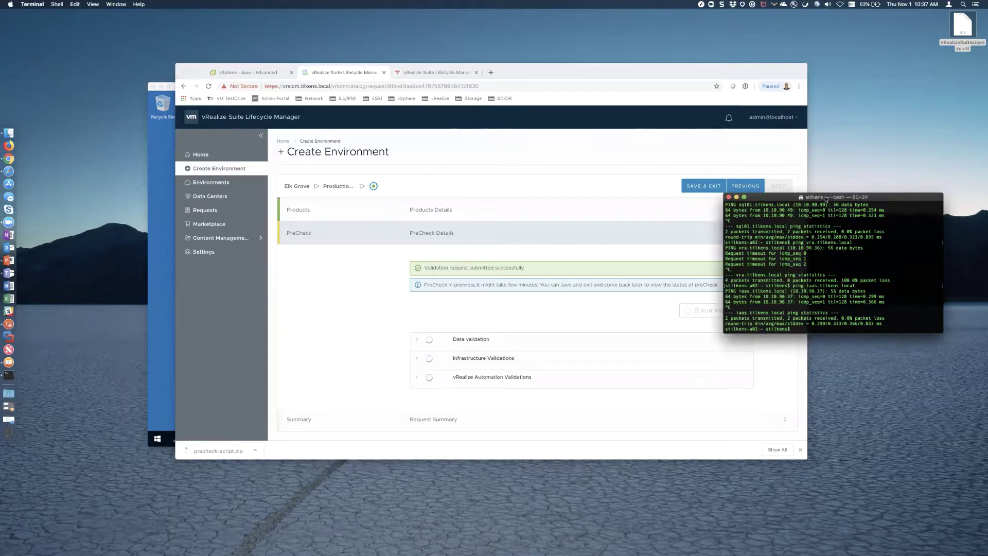
key("super+h")
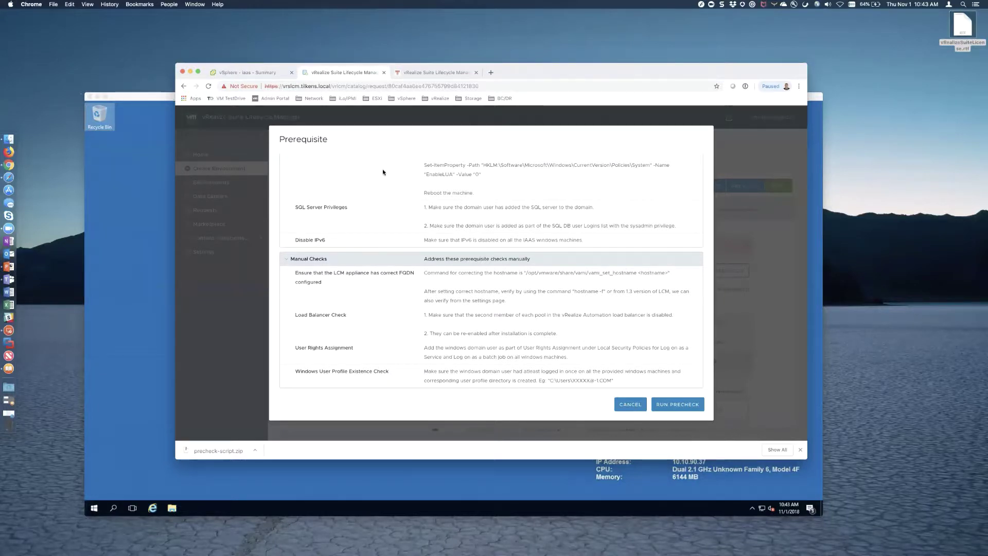
- Scroll through the manual prerequisite checks, then switch to the vSphere iaas VM summary
scroll(536, 299, "up", 3)
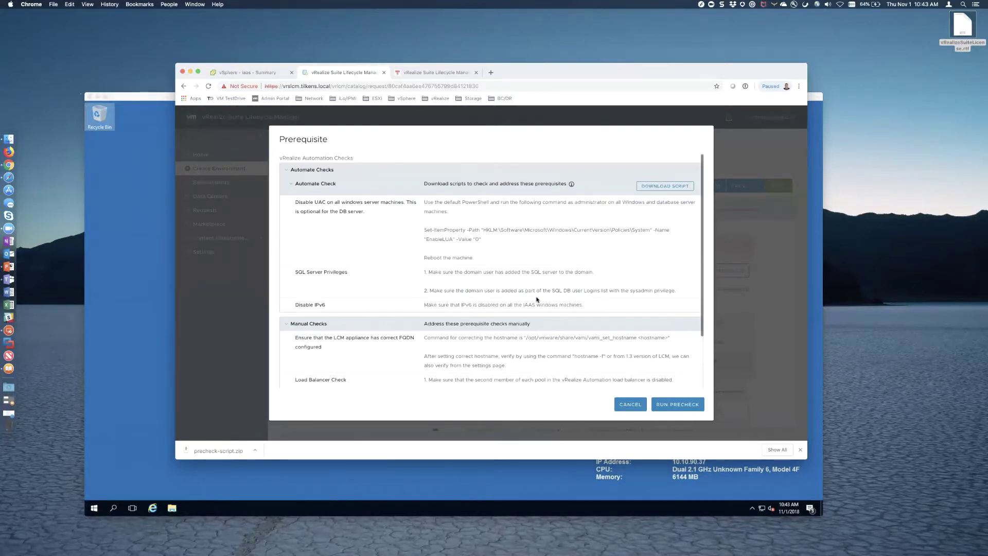
scroll(536, 299, "down", 2)
scroll(536, 298, "down", 1)
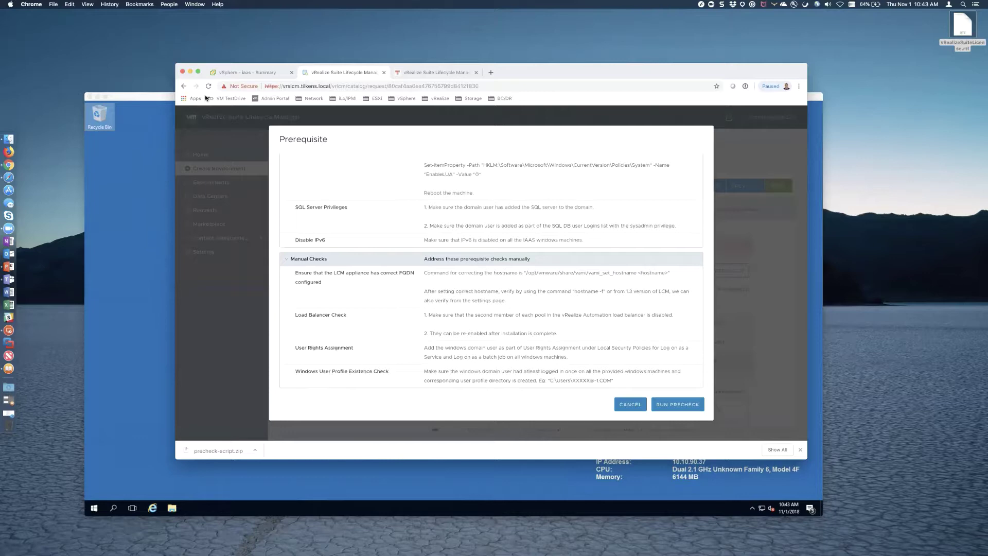
left_click(282, 72)
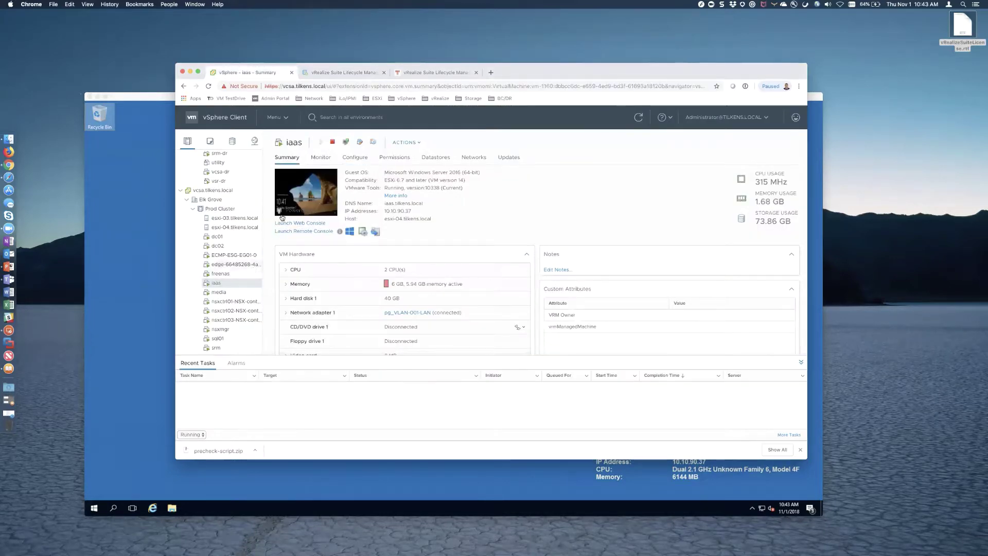
- Open the iaas VM web console and sign in as the vRA service account
left_click(301, 224)
left_click(578, 311)
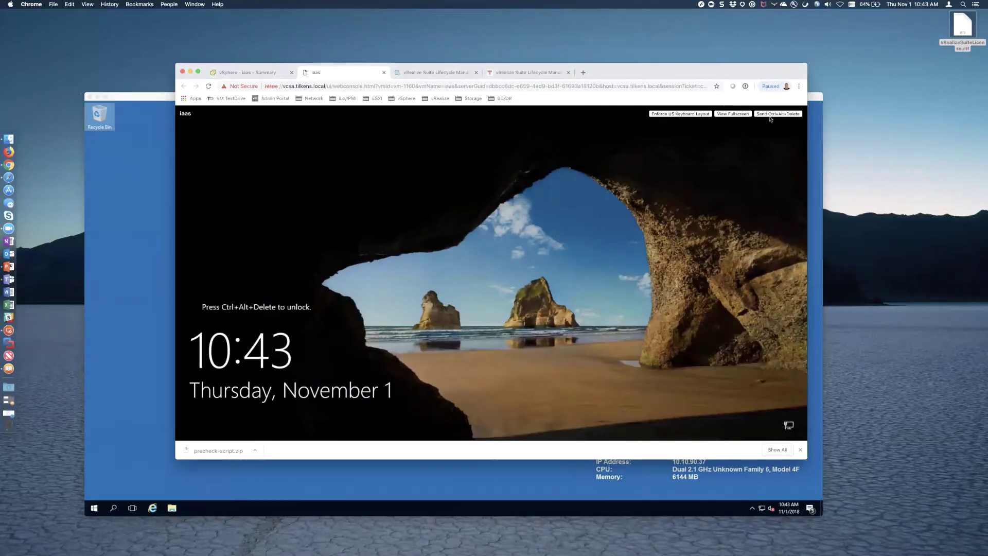
left_click(770, 115)
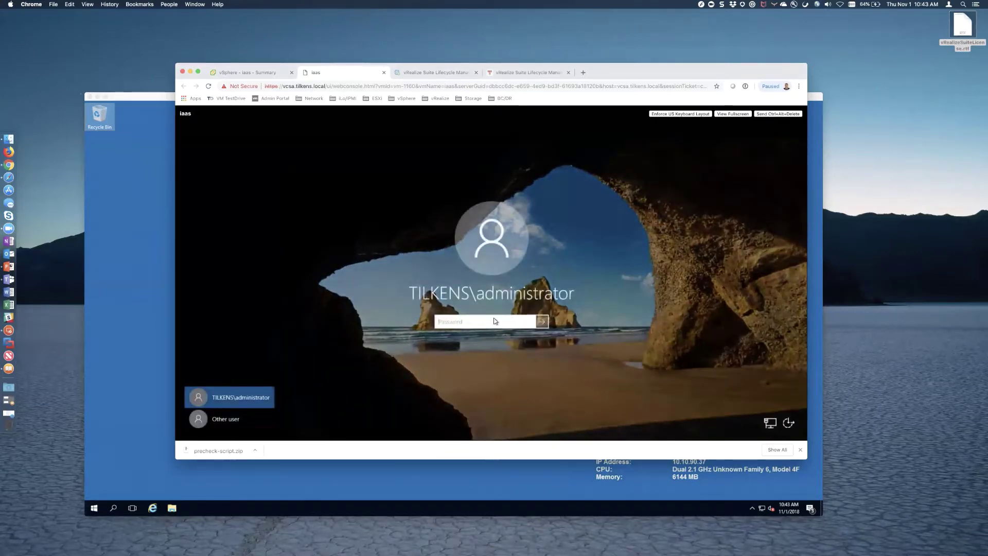
left_click(225, 417)
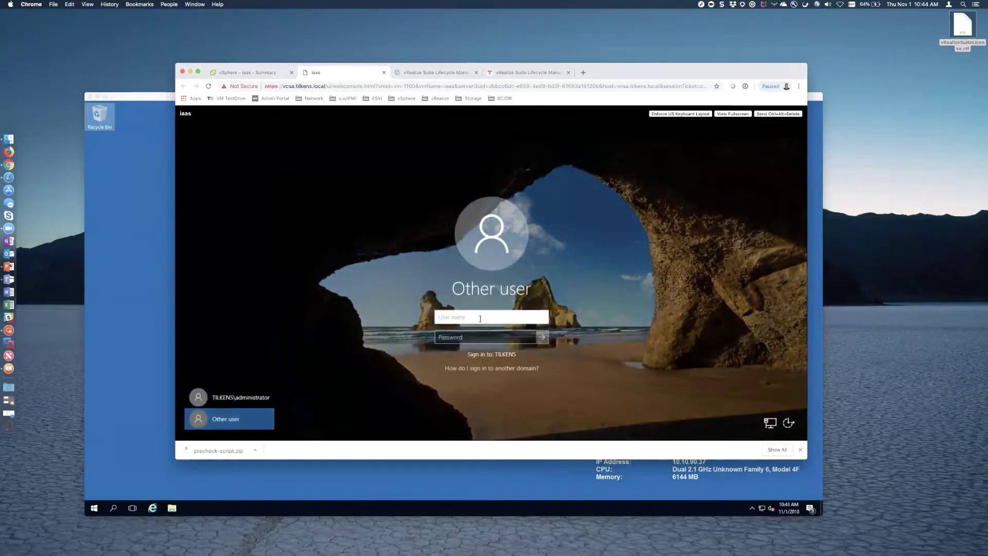
type("tilkens\\v")
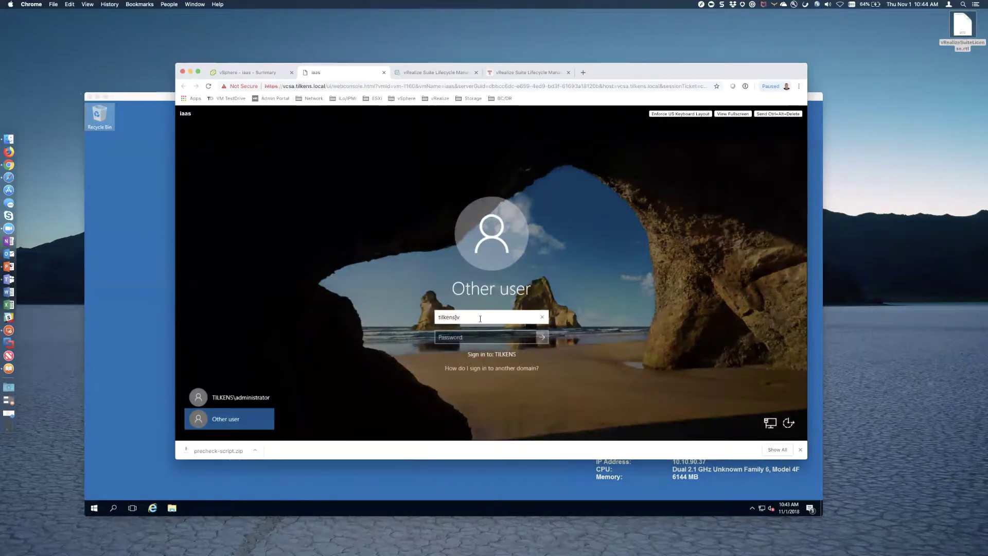
type("\\vra")
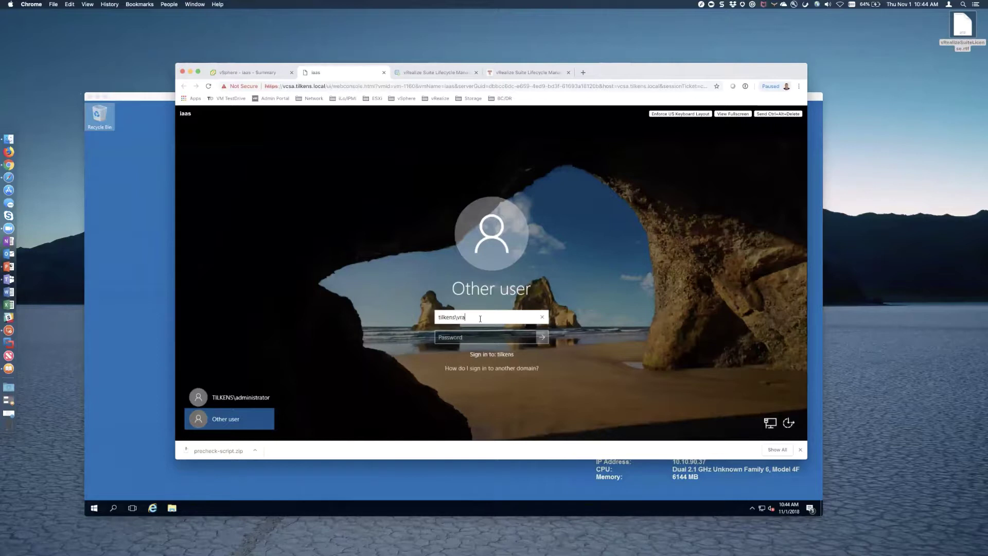
type("svc")
key("Tab")
type("******")
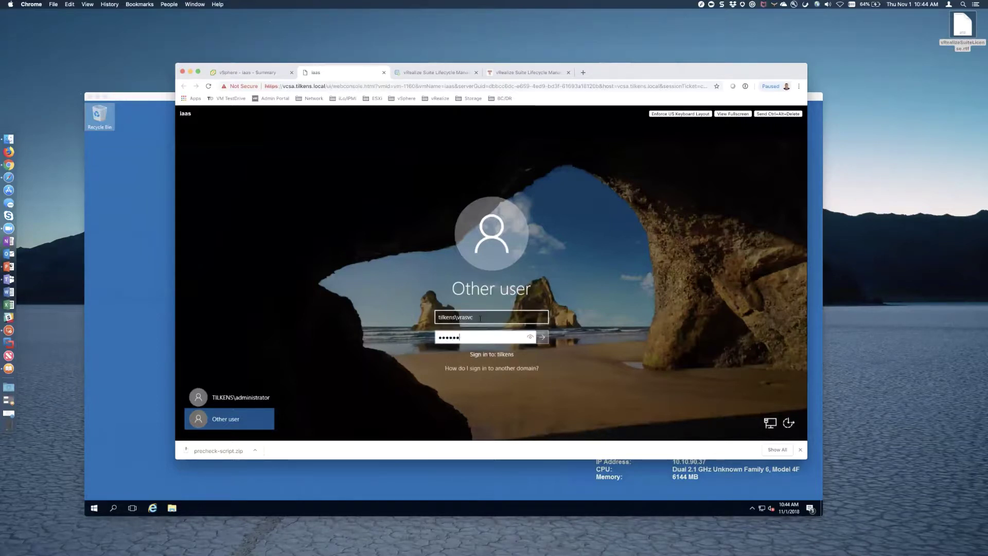
type("***")
key("Return")
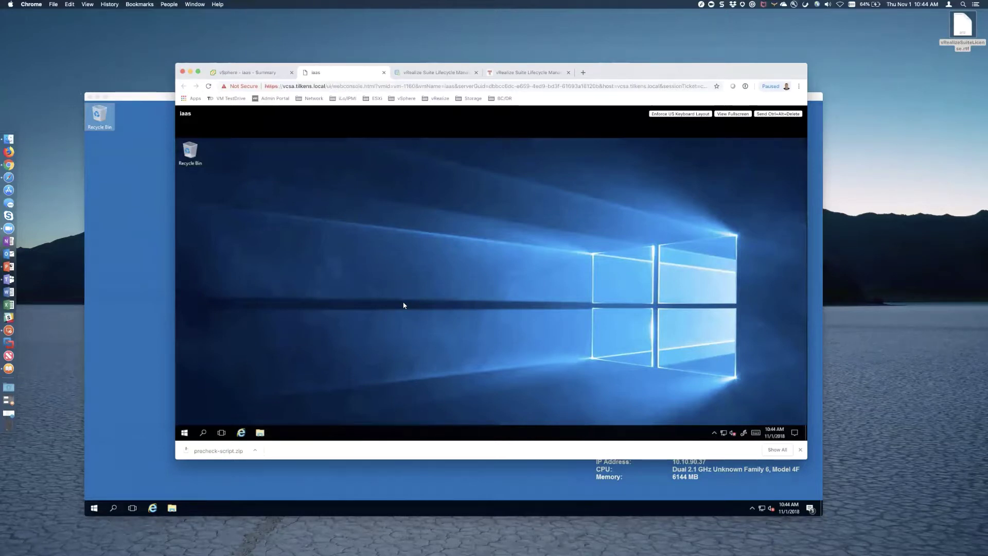
- Sign the service account out, close the console tab, and return to Lifecycle Manager
left_click(714, 432)
left_click(178, 434)
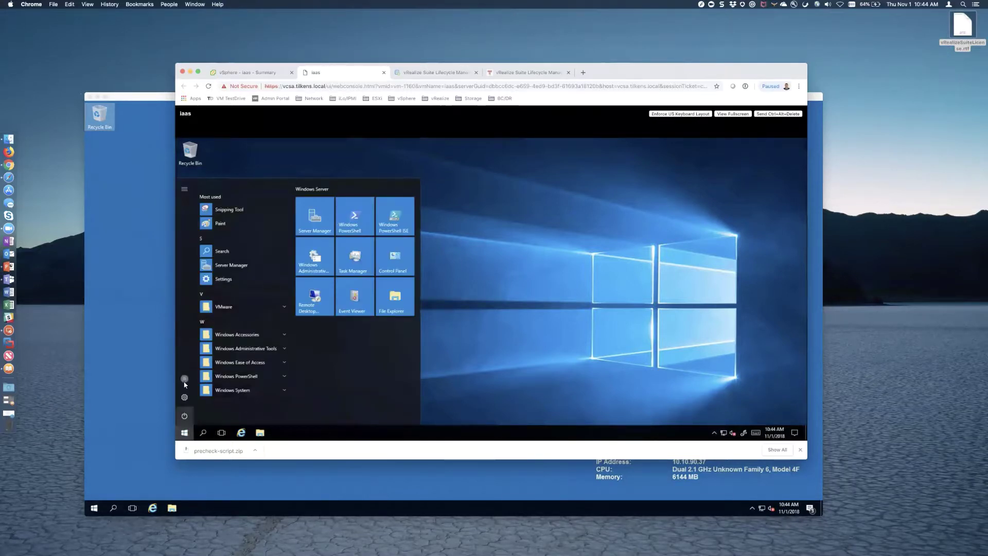
left_click(184, 379)
left_click(205, 359)
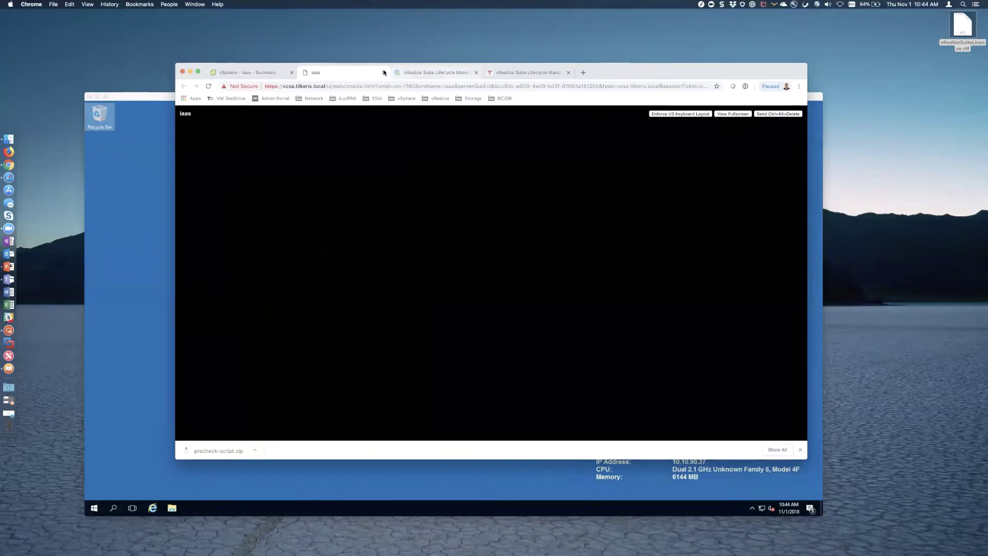
left_click(384, 72)
left_click(345, 72)
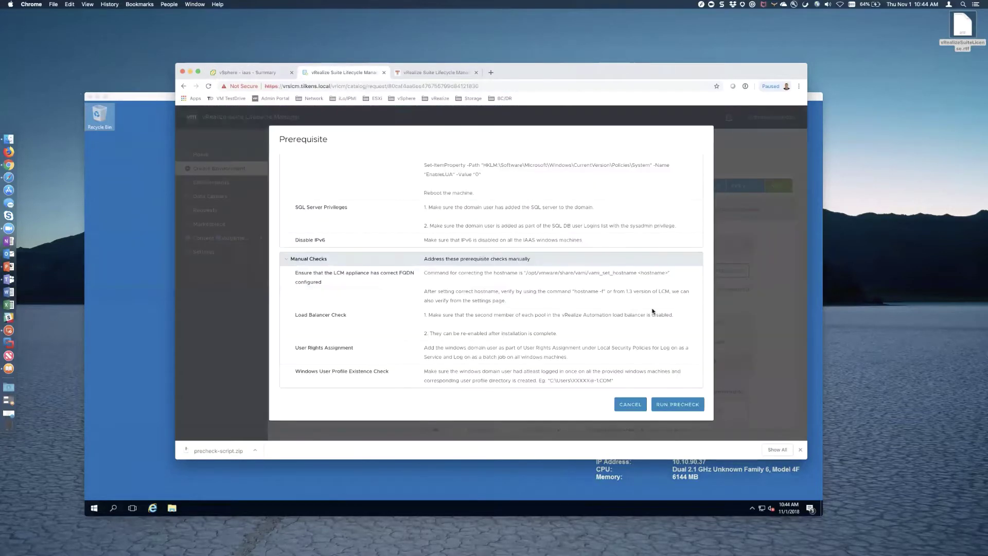
- Rerun the precheck and inspect Step 3/4 Windows machine preparation, now at 89%
left_click(675, 402)
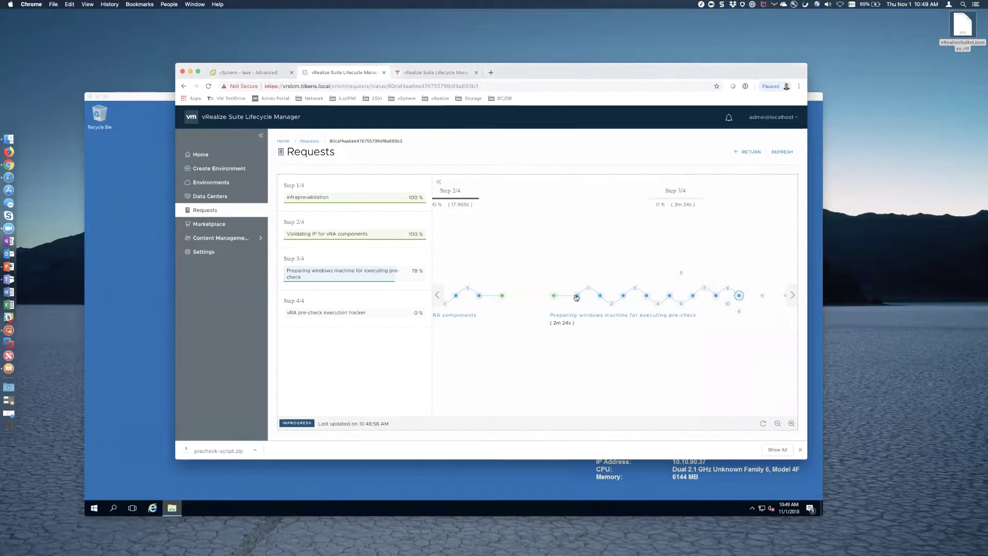
mouse_move(577, 297)
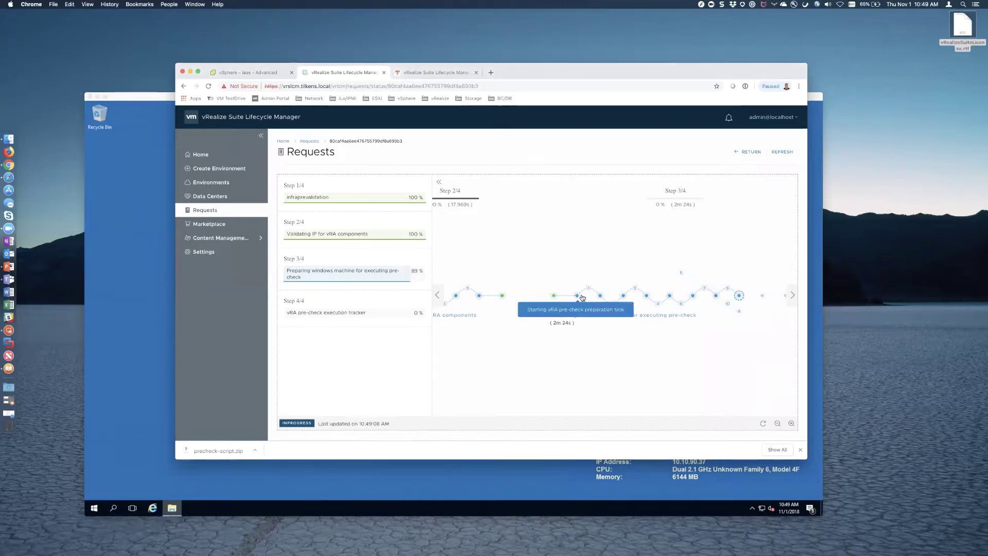
mouse_move(693, 298)
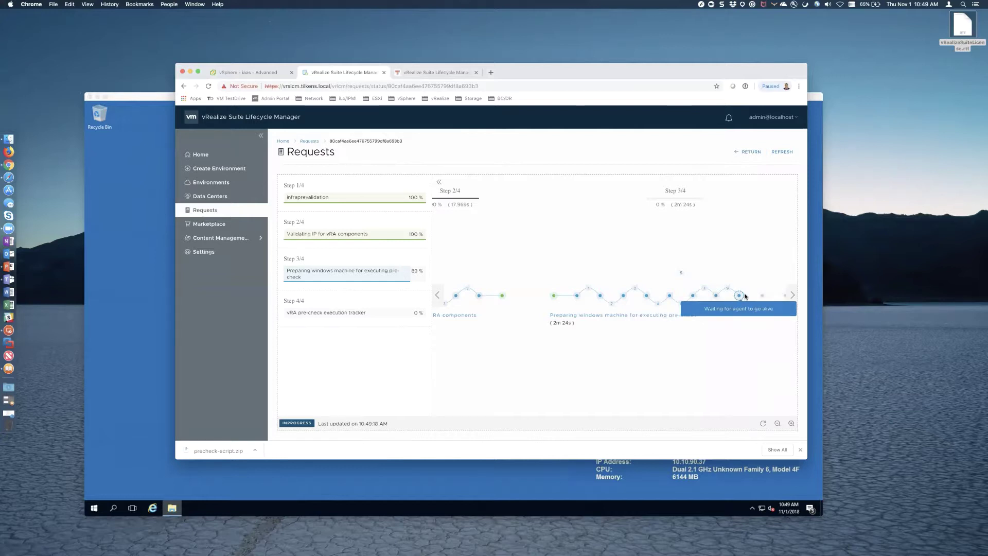
- Close the file browser on the IAAS remote desktop and return to the vRealize requests page
left_click(392, 487)
left_click(671, 183)
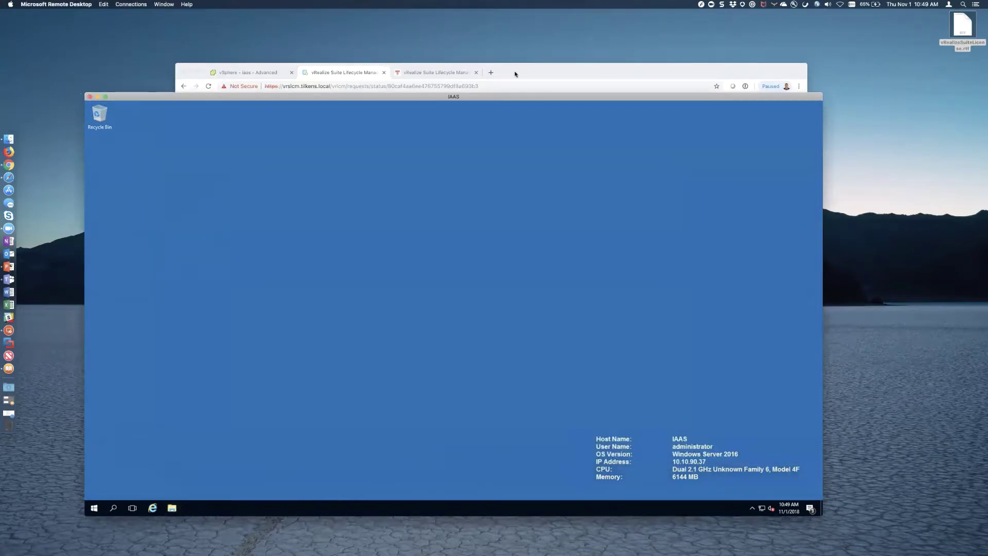
left_click(512, 77)
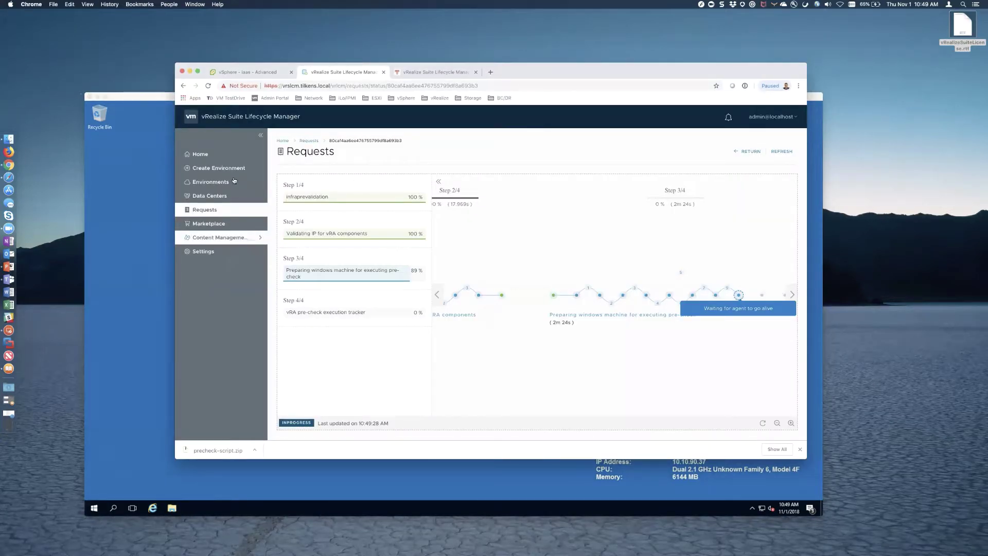
- Resume Production vRA from Home, rerun PreCheck, and expand Infrastructure Validations before viewing Requests
left_click(207, 159)
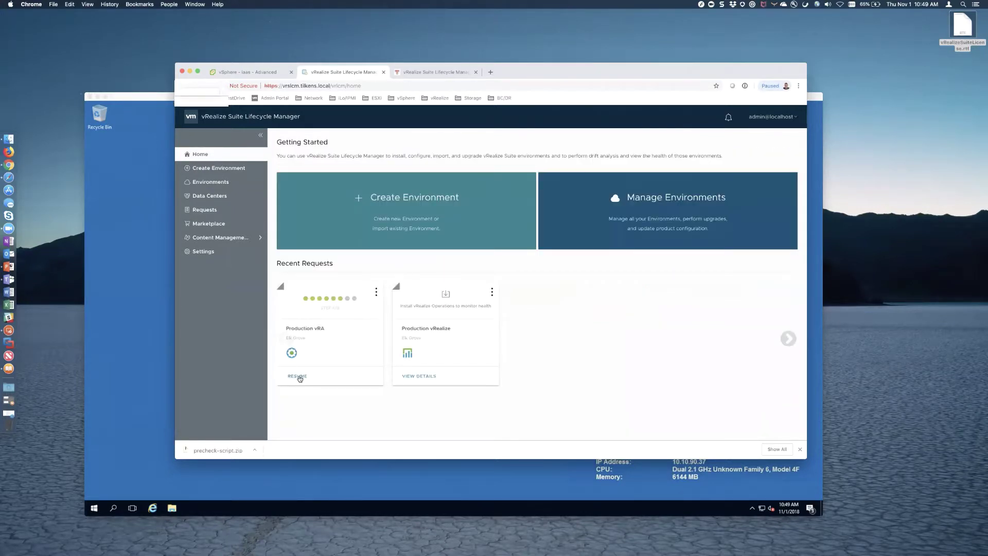
left_click(300, 378)
scroll(642, 371, "down", 5)
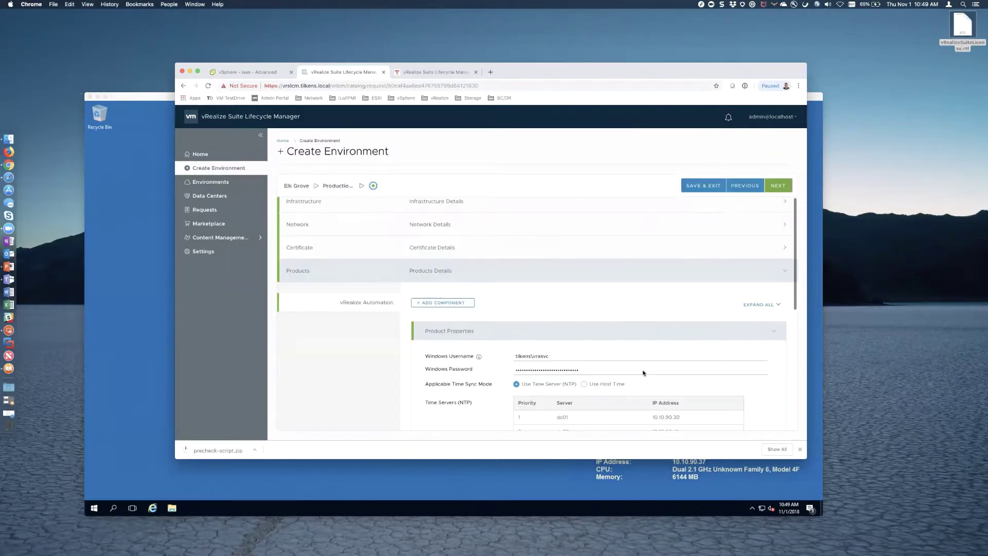
scroll(642, 373, "down", 4)
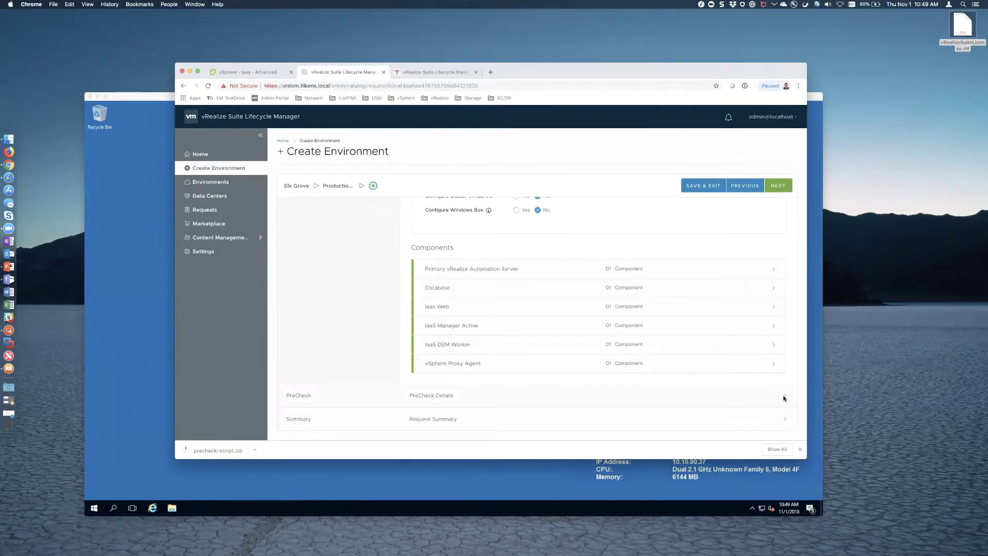
left_click(777, 186)
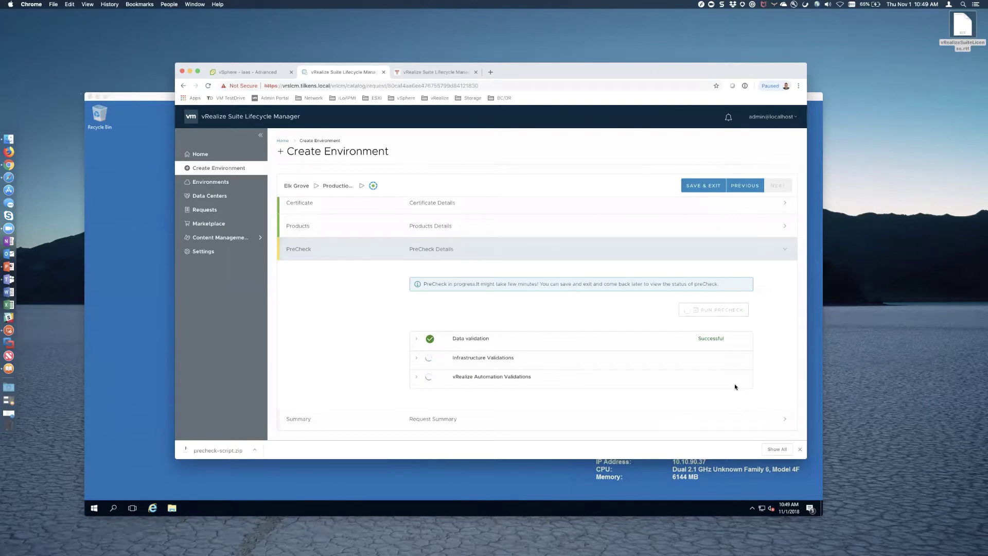
left_click(417, 360)
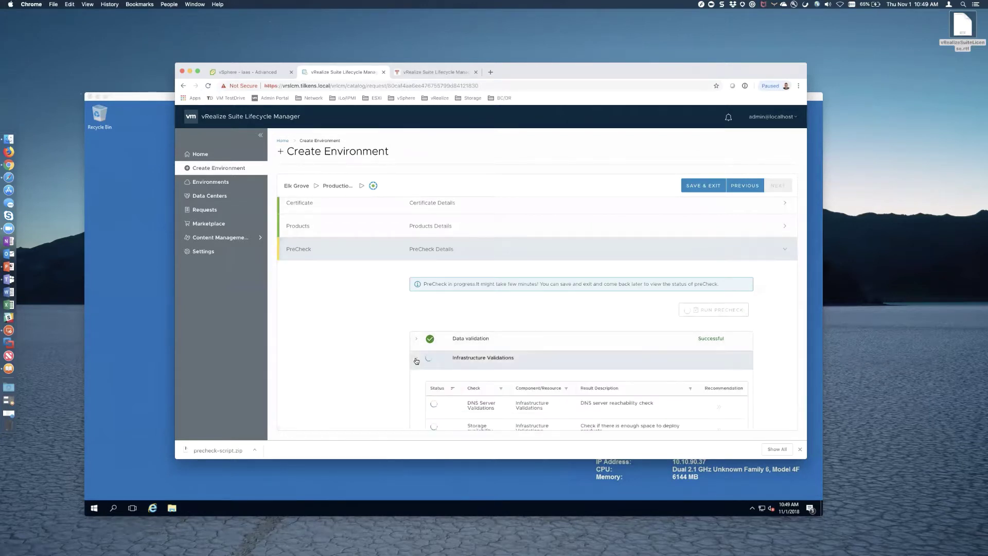
scroll(416, 361, "down", 5)
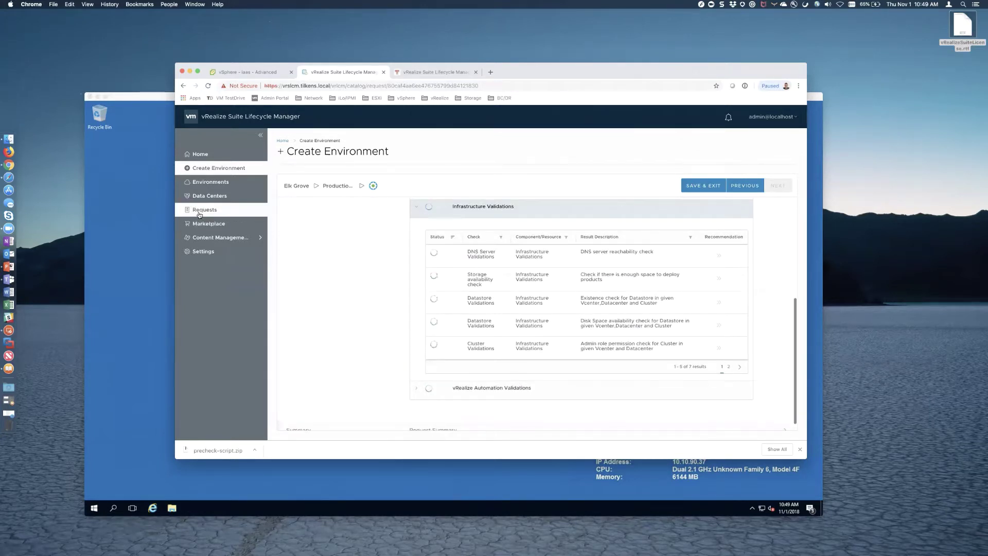
left_click(205, 210)
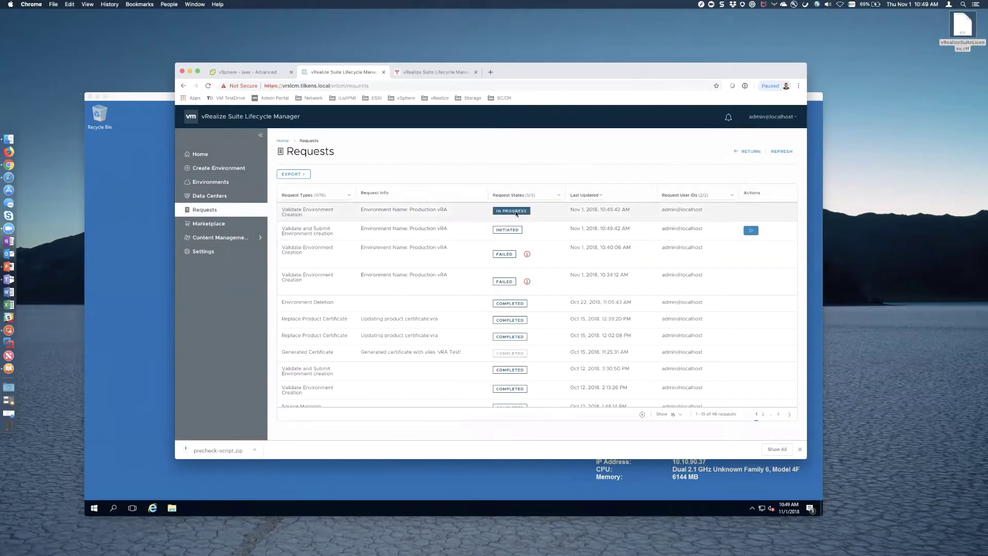
- Open the newest Validate Environment Creation request's status and inspect its workflow nodes
left_click(516, 214)
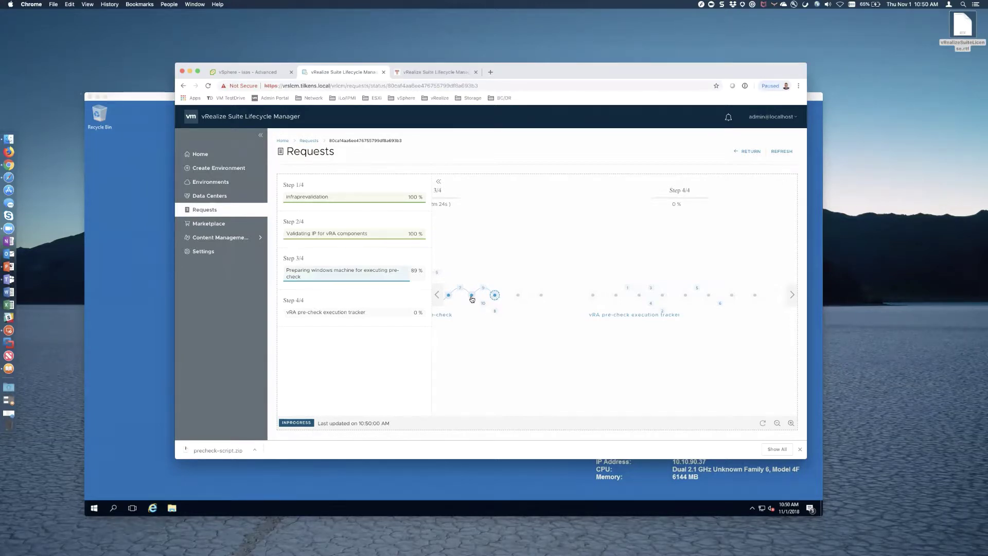
- Launch IIS Manager on the IAAS server and inspect IAAS > Sites > Default Web Site
mouse_move(471, 297)
mouse_move(494, 312)
left_click(189, 489)
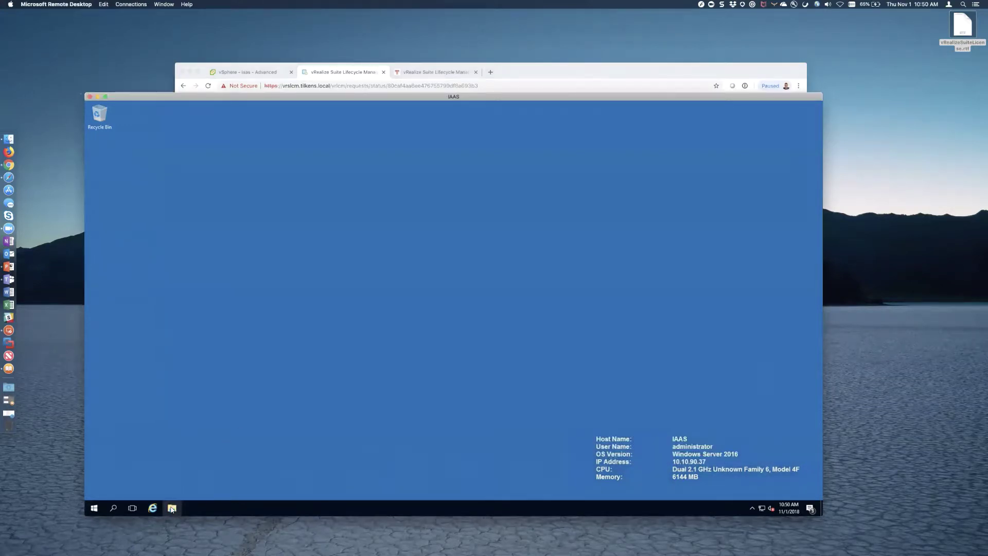
left_click(94, 507)
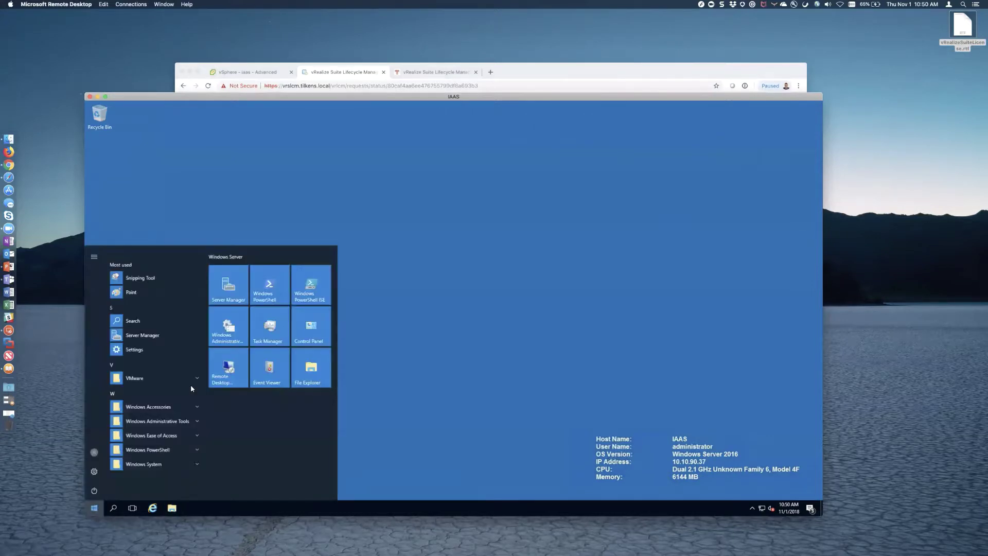
left_click(228, 327)
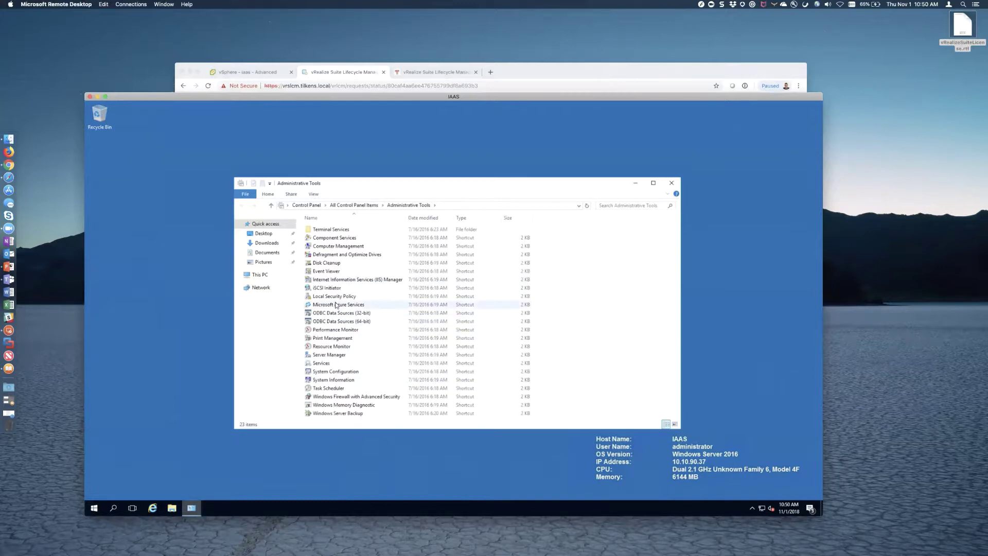
left_click(353, 281)
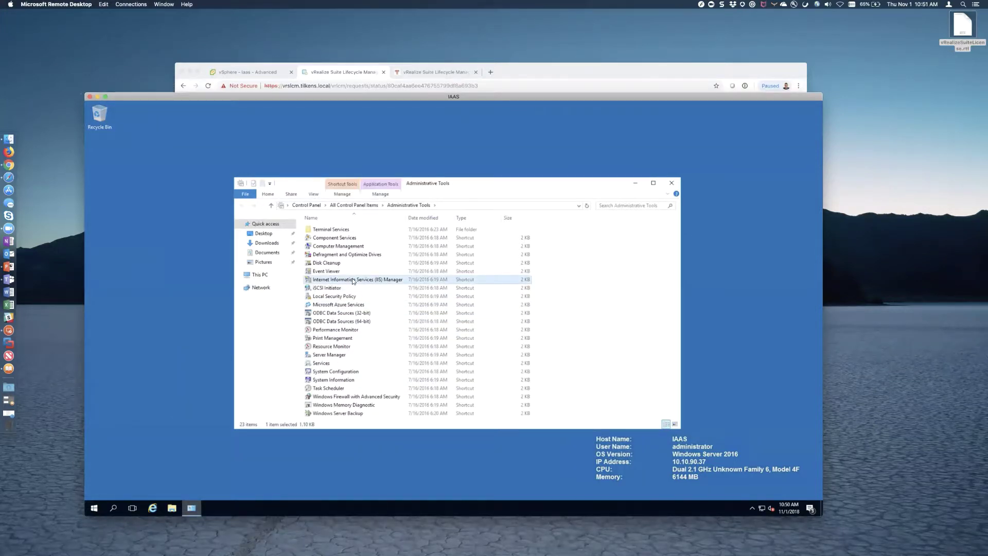
double_click(353, 281)
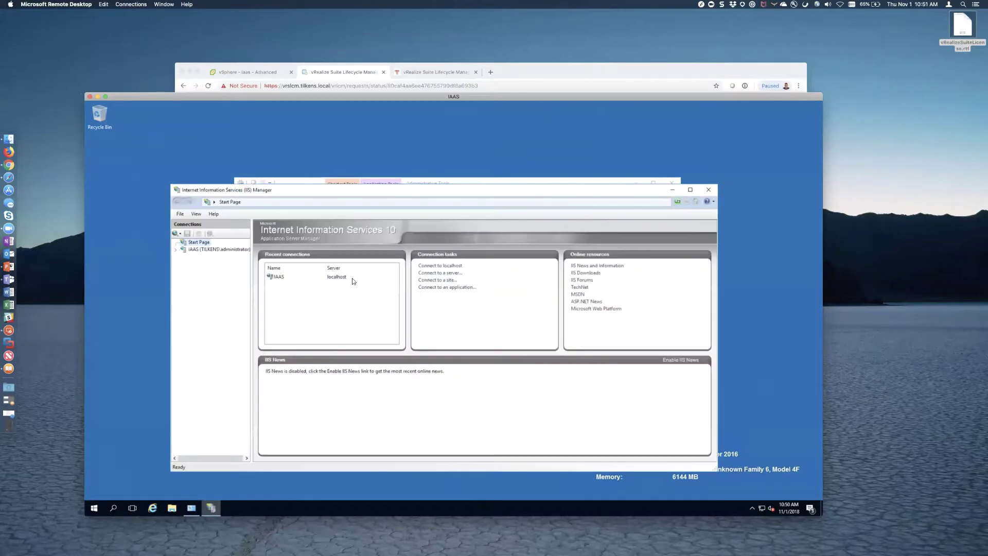
left_click(176, 250)
left_click(183, 264)
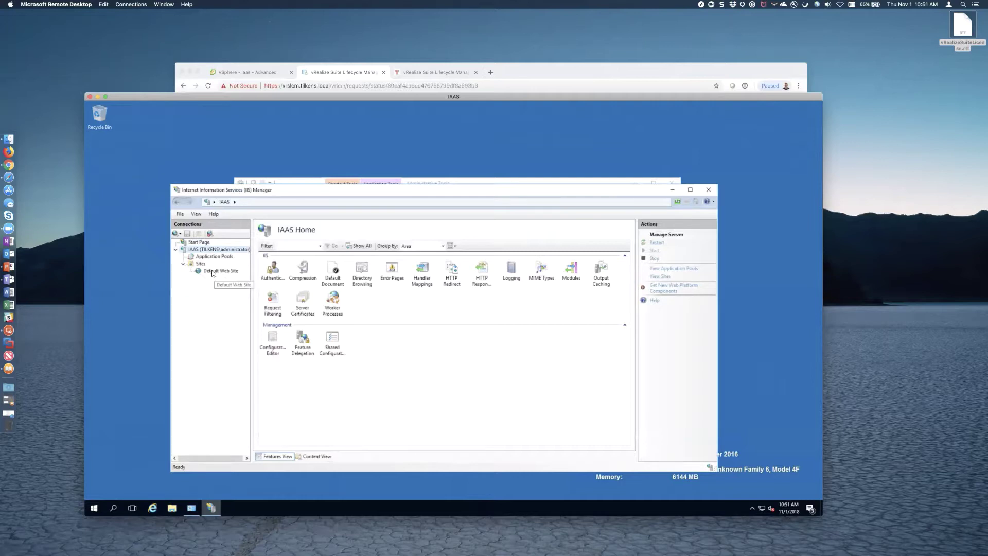
left_click(213, 272)
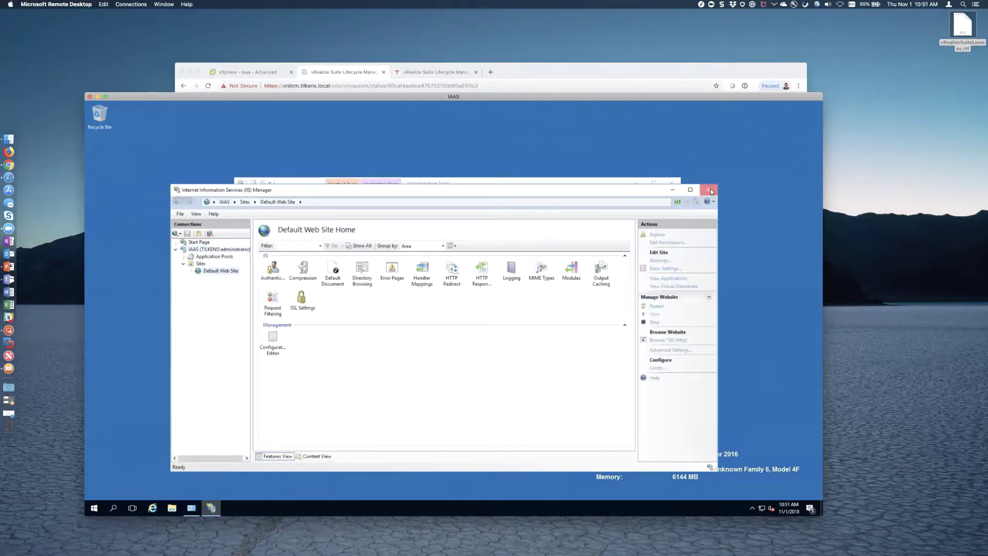
- Close IIS Manager and Administrative Tools, then sign out of the IAAS session
left_click(710, 192)
left_click(671, 183)
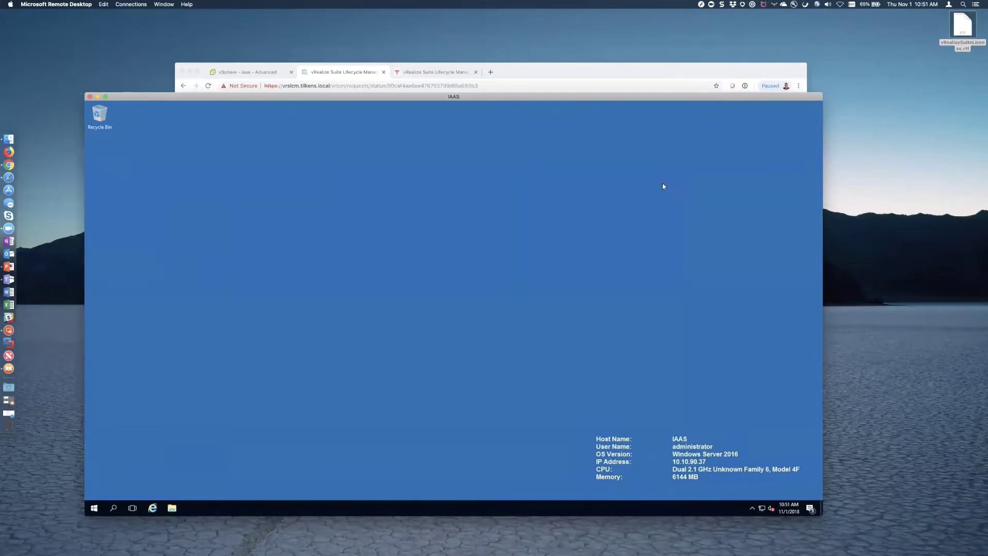
left_click(93, 507)
left_click(94, 452)
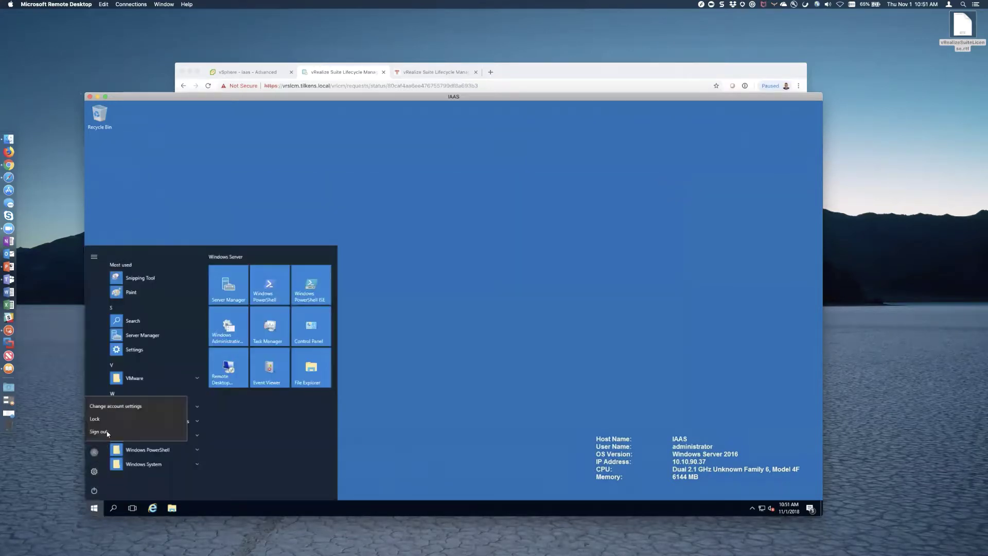
left_click(108, 432)
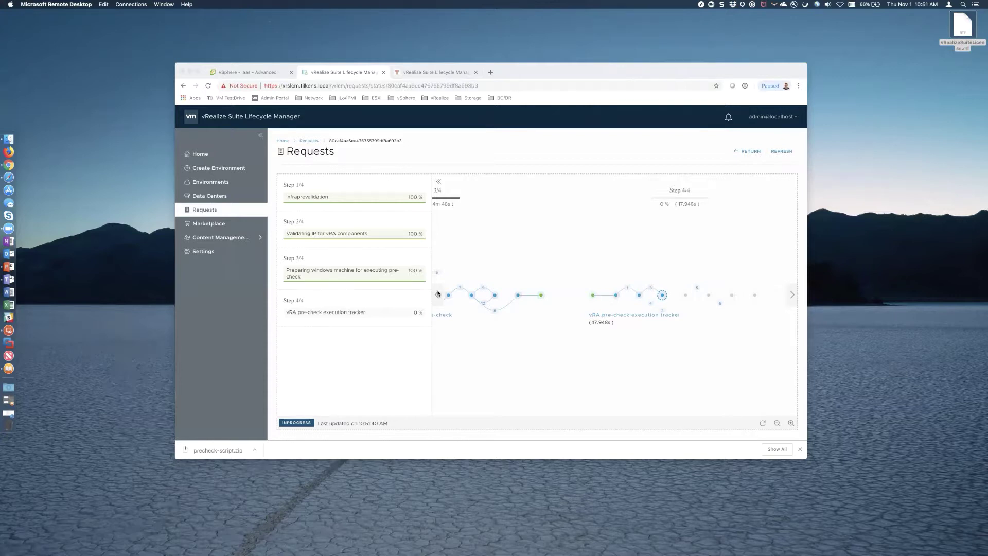
left_click(438, 294)
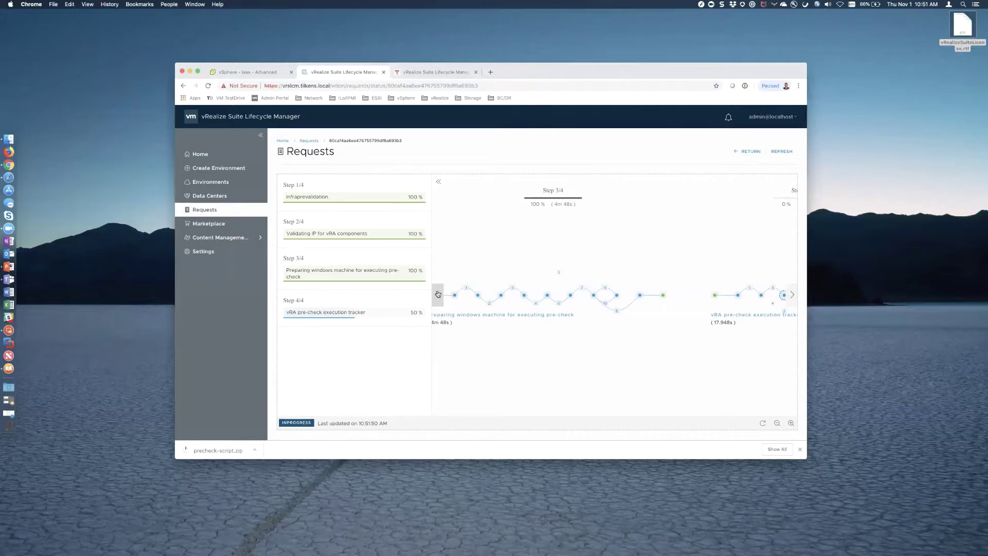
left_click(438, 293)
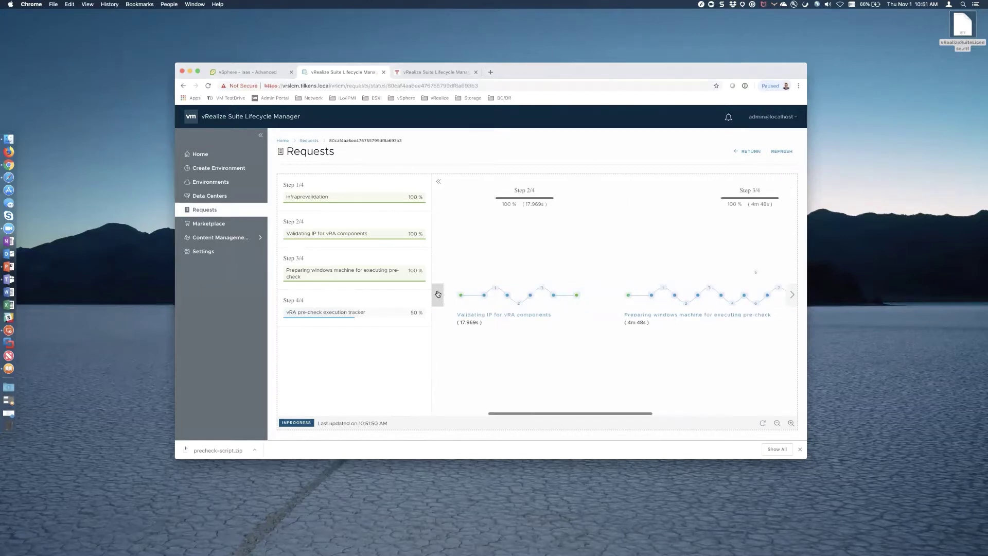
left_click(437, 294)
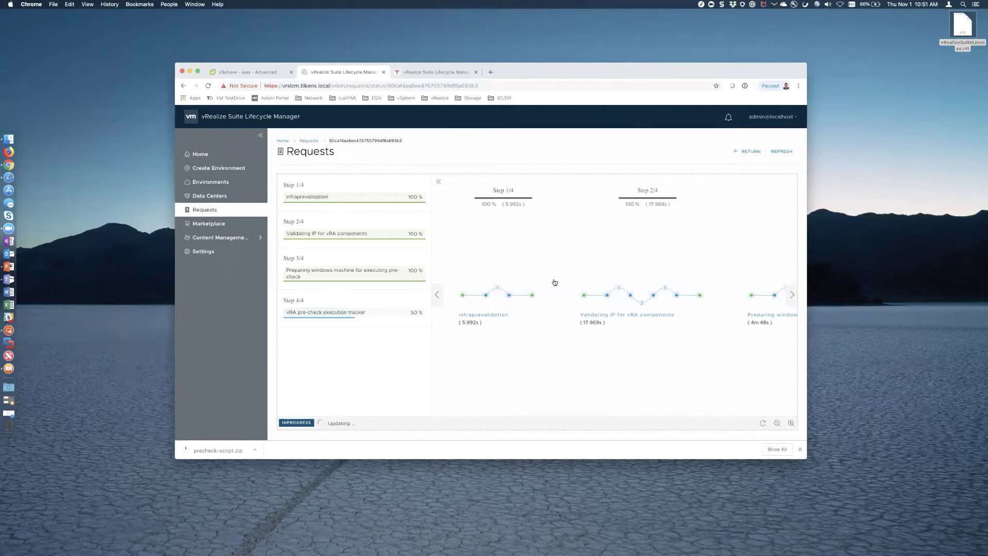
left_click(792, 294)
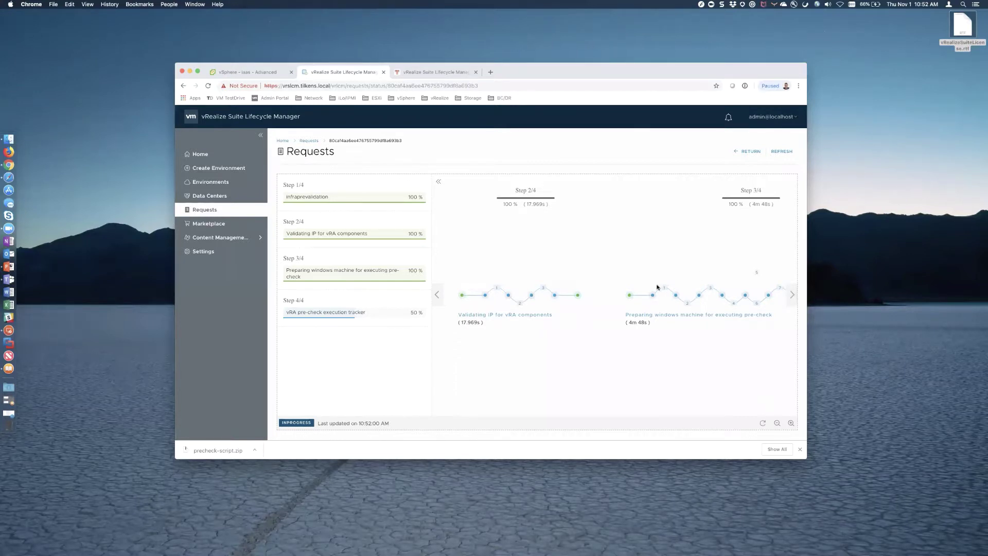
left_click(792, 296)
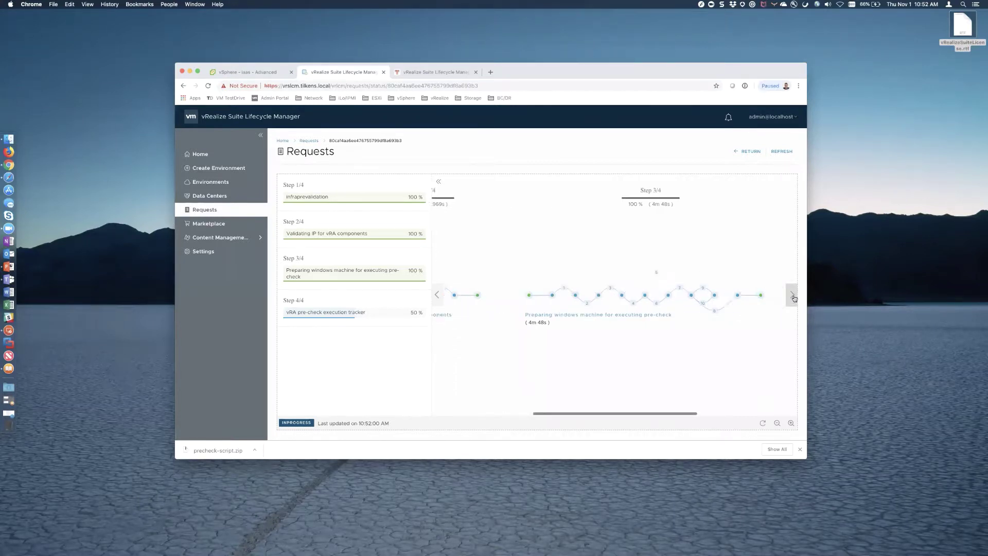
left_click(792, 296)
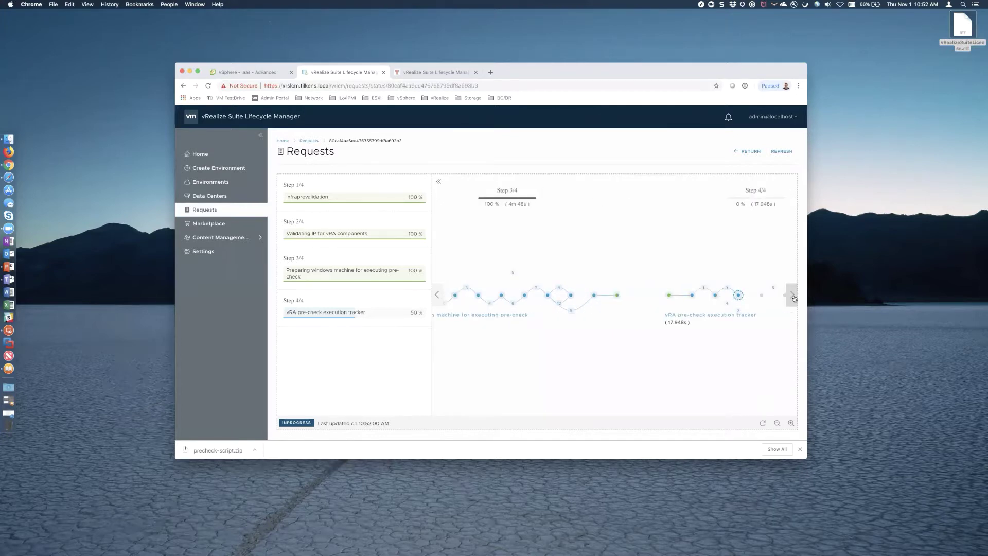
left_click(793, 296)
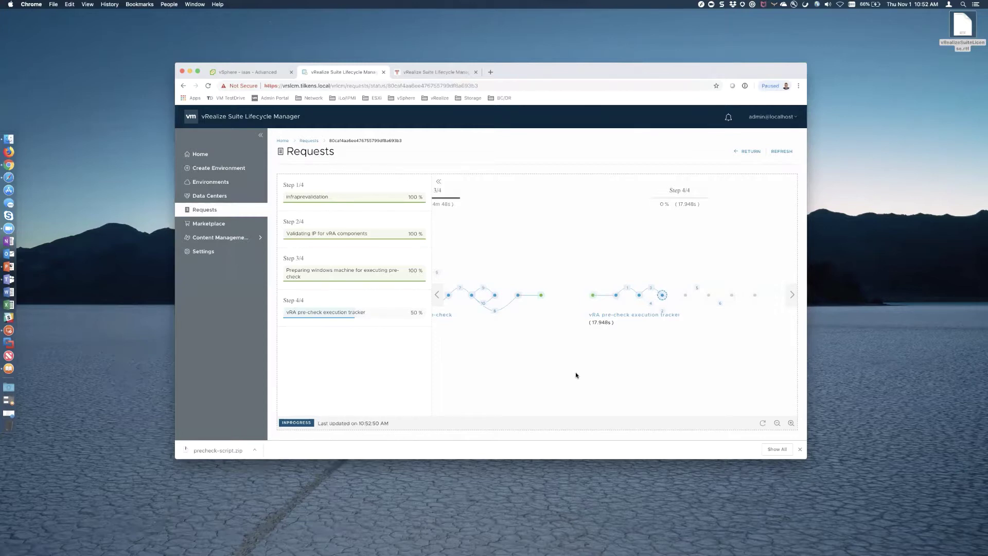
- Check the Step 4/4 tracker's waiting status, dismiss the precheck-script.zip download notice, and return Home
mouse_move(615, 297)
left_click(662, 296)
left_click(799, 449)
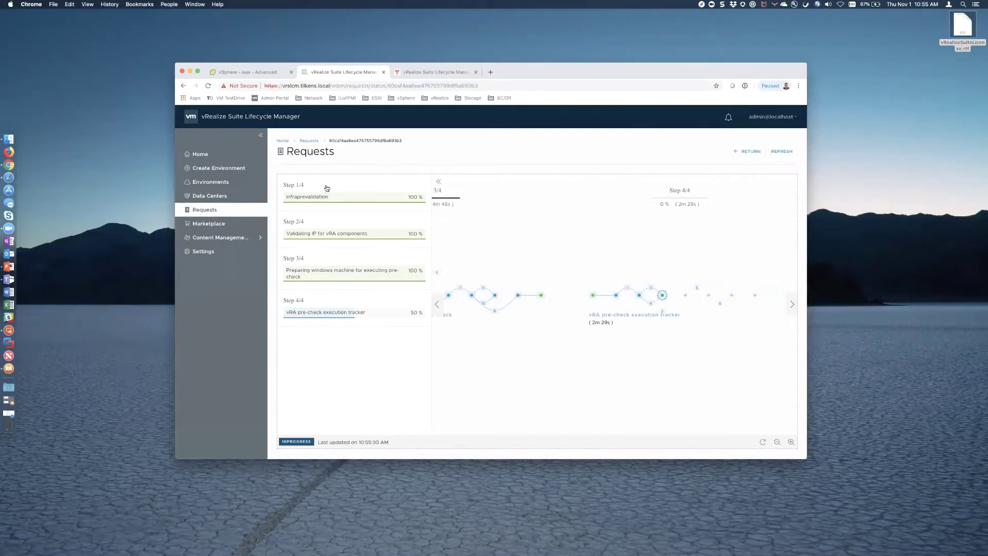
left_click(200, 154)
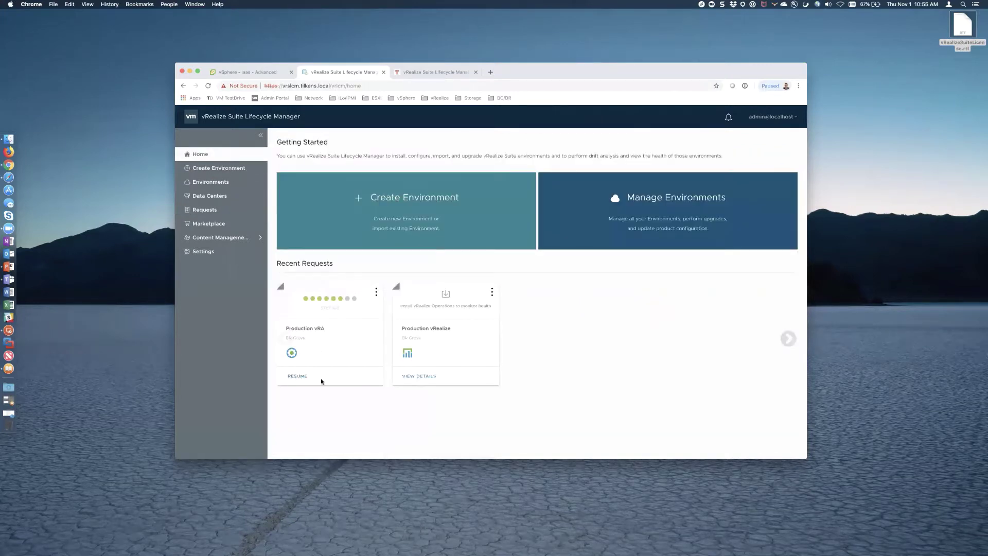
- Resume Production vRA, run PreCheck, expand Infrastructure and vRealize Automation Validations, then open the request's status
left_click(297, 376)
left_click(776, 188)
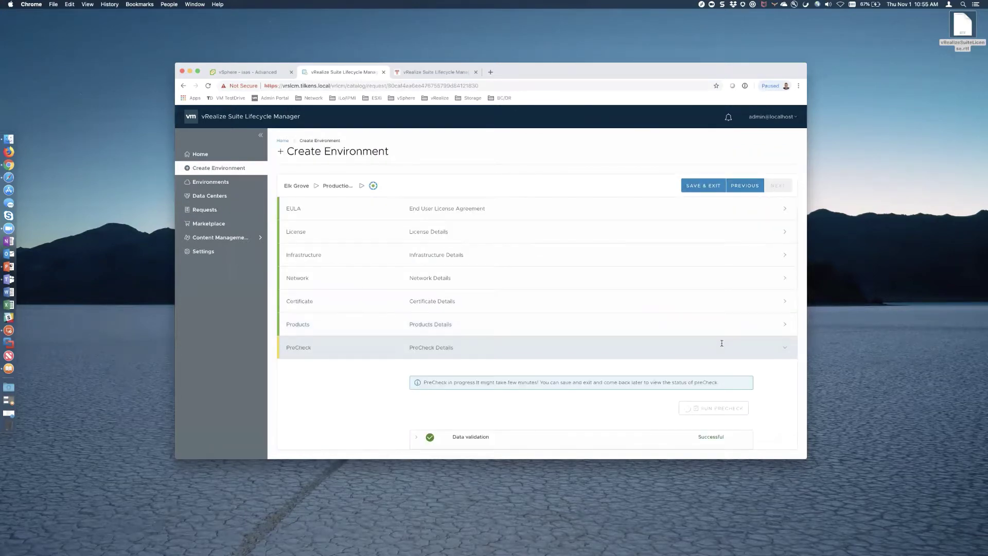
scroll(721, 350, "down", 3)
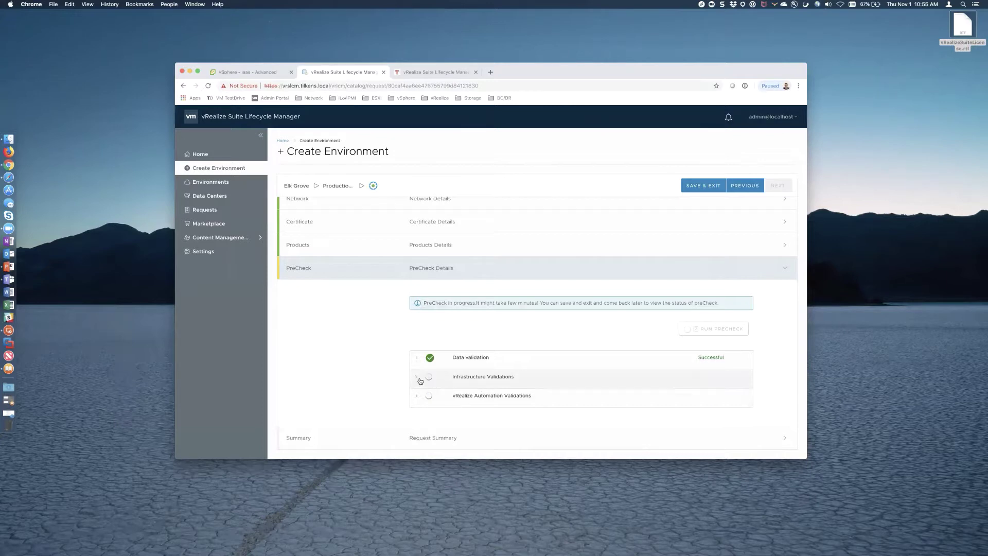
left_click(416, 378)
scroll(417, 381, "down", 4)
scroll(416, 381, "down", 1)
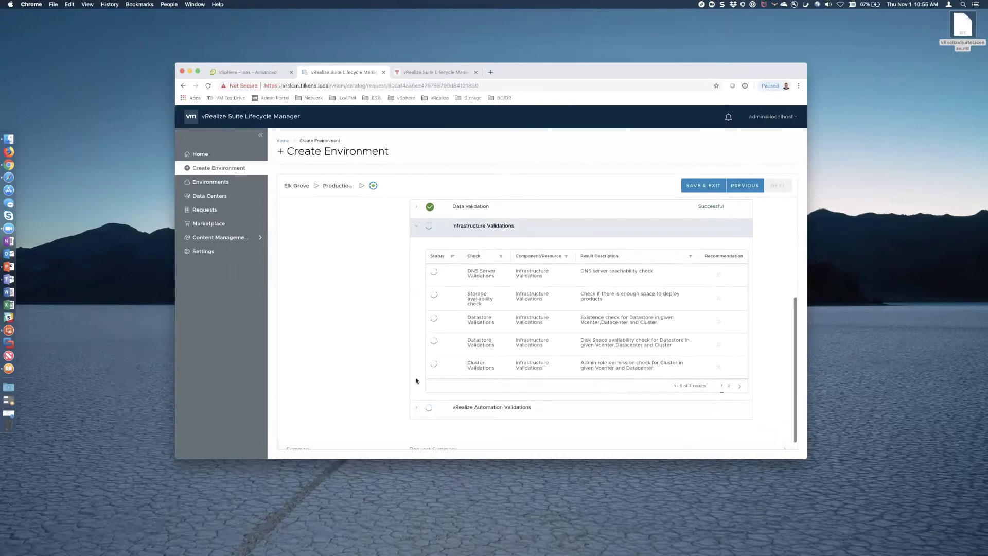
left_click(417, 409)
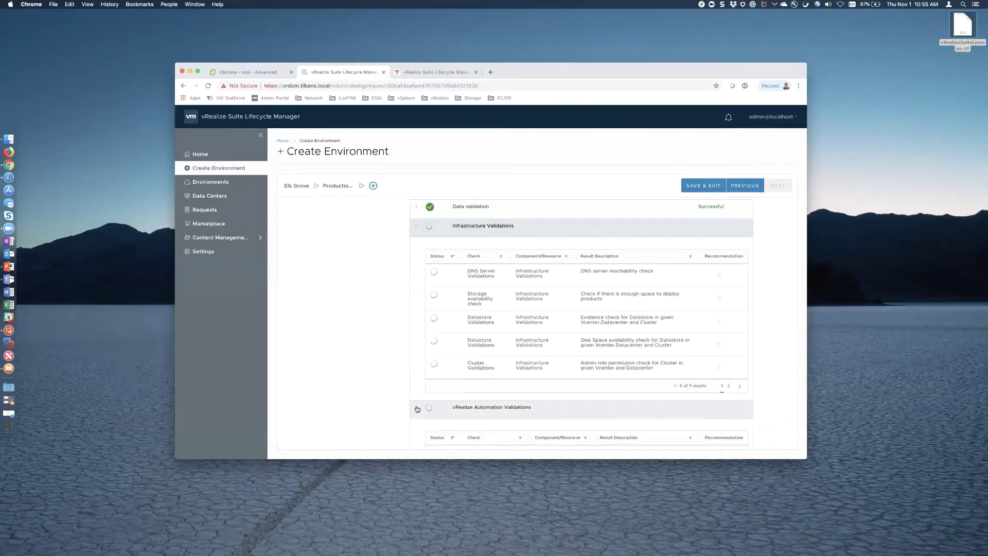
scroll(417, 409, "down", 5)
left_click(204, 211)
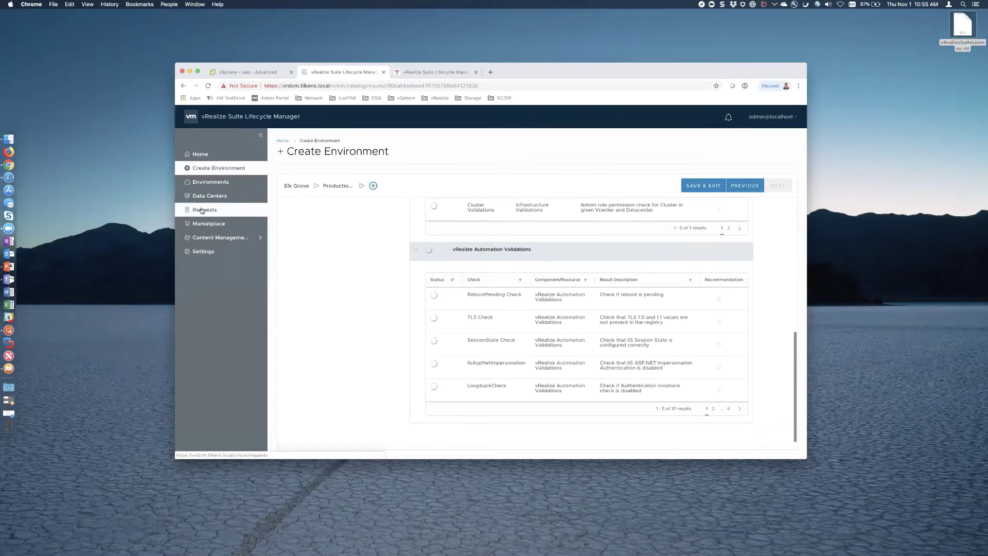
left_click(508, 222)
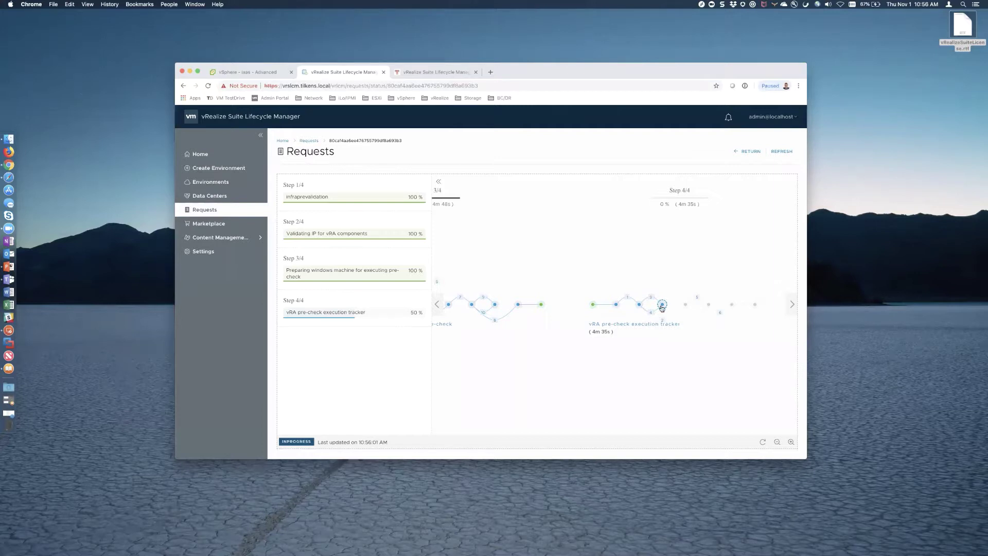
- Switch the iaas VM's performance chart from network to CPU usage in %
mouse_move(662, 308)
left_click(245, 73)
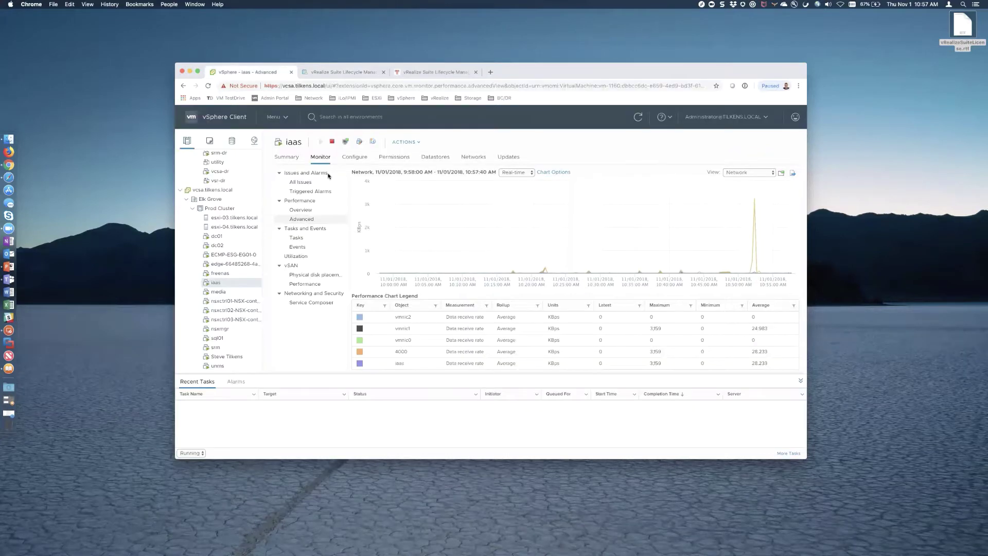
left_click(766, 173)
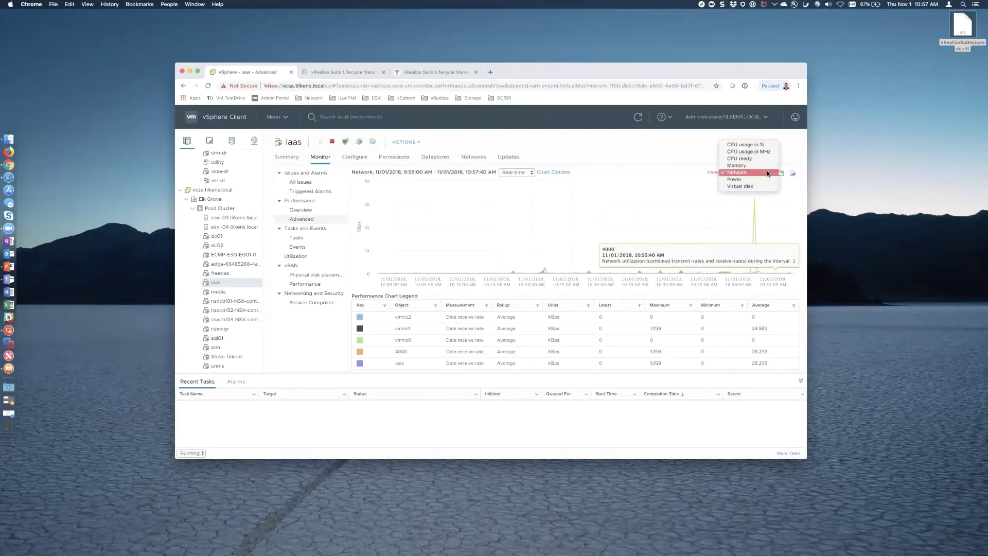
left_click(747, 144)
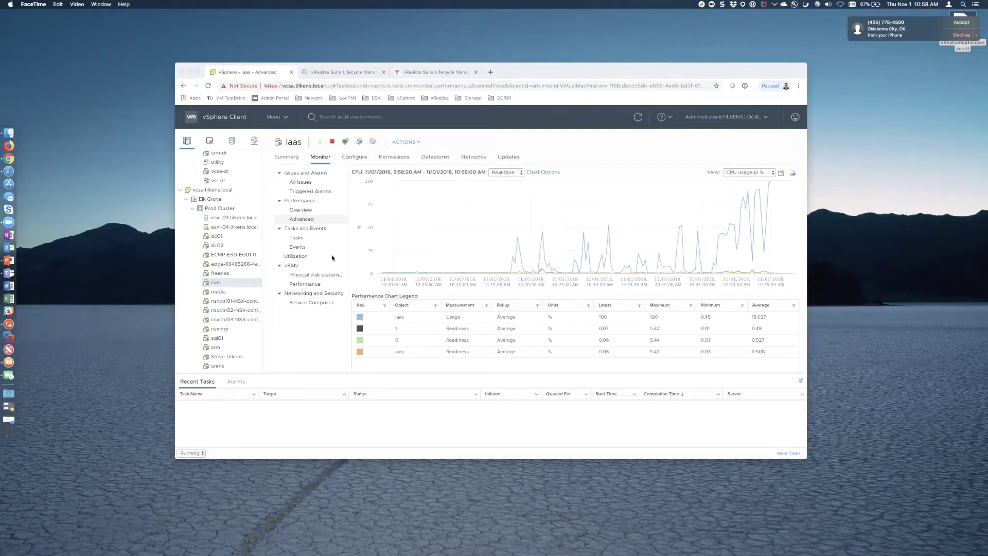
- Review esxi-04 and the Prod Cluster hosts' load, reopen the iaas CPU chart, and return to the request status
left_click(224, 228)
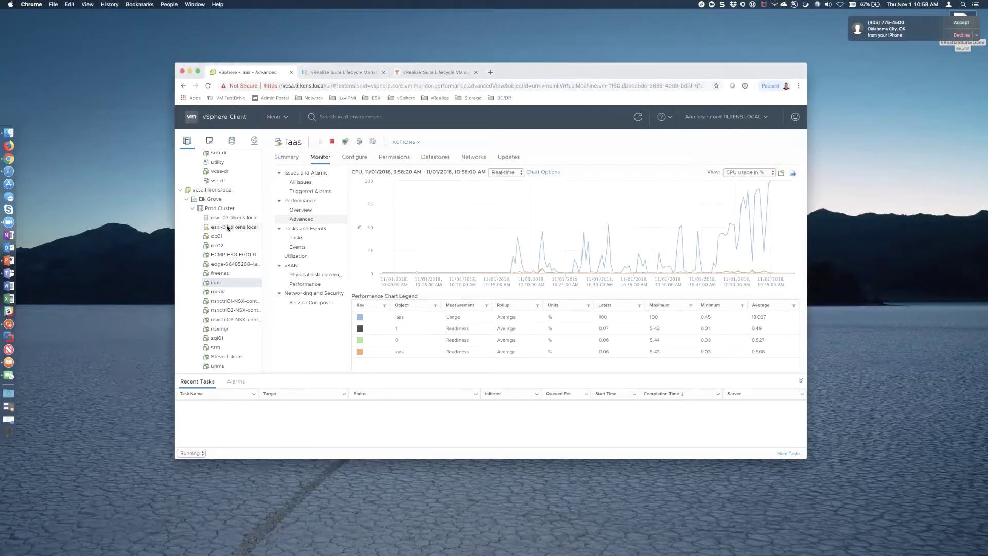
left_click(225, 228)
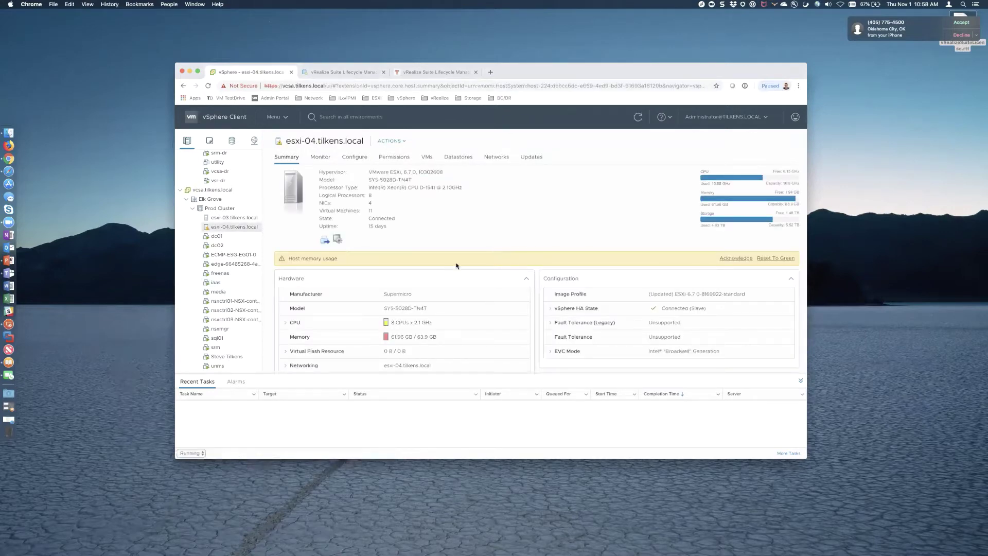
left_click(221, 208)
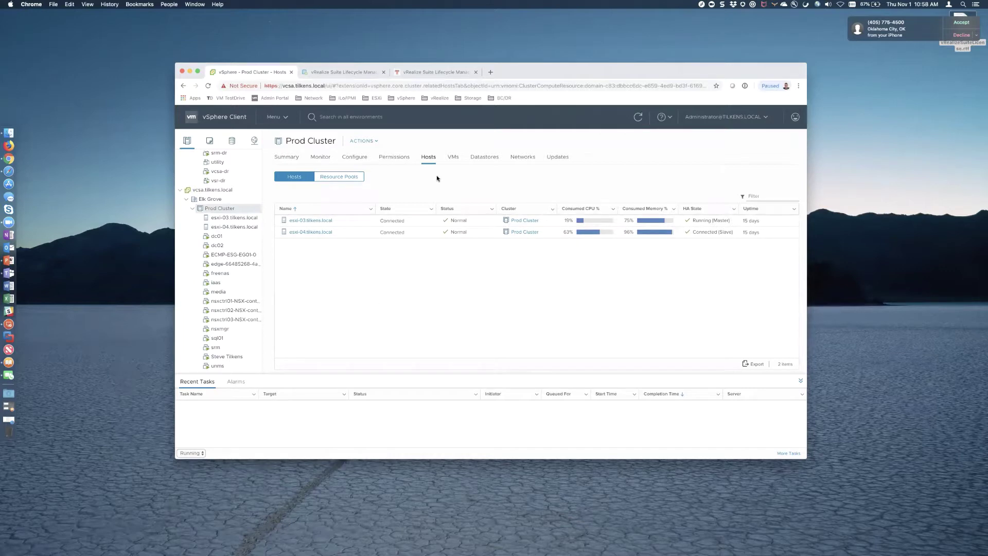
left_click(638, 118)
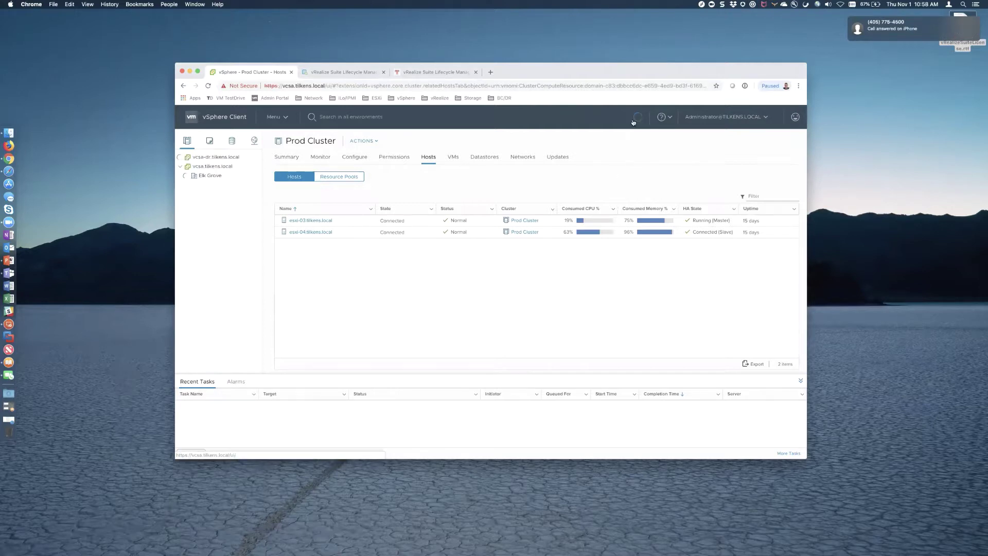
scroll(238, 305, "up", 3)
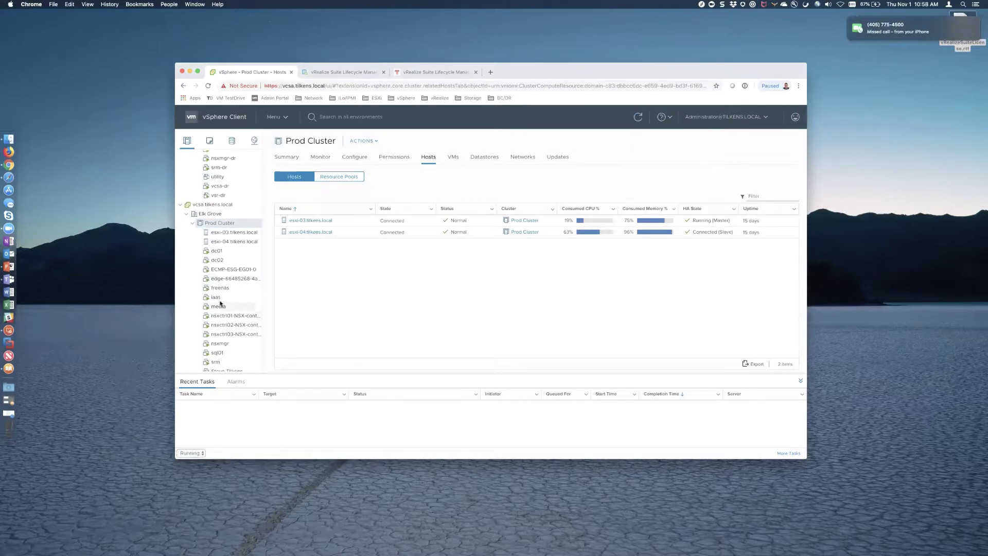
left_click(226, 297)
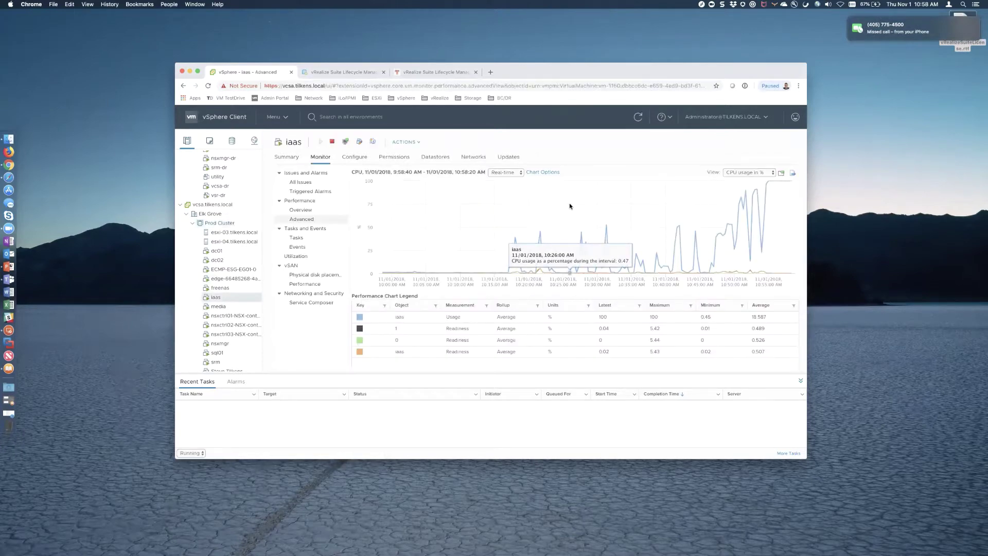
left_click(366, 73)
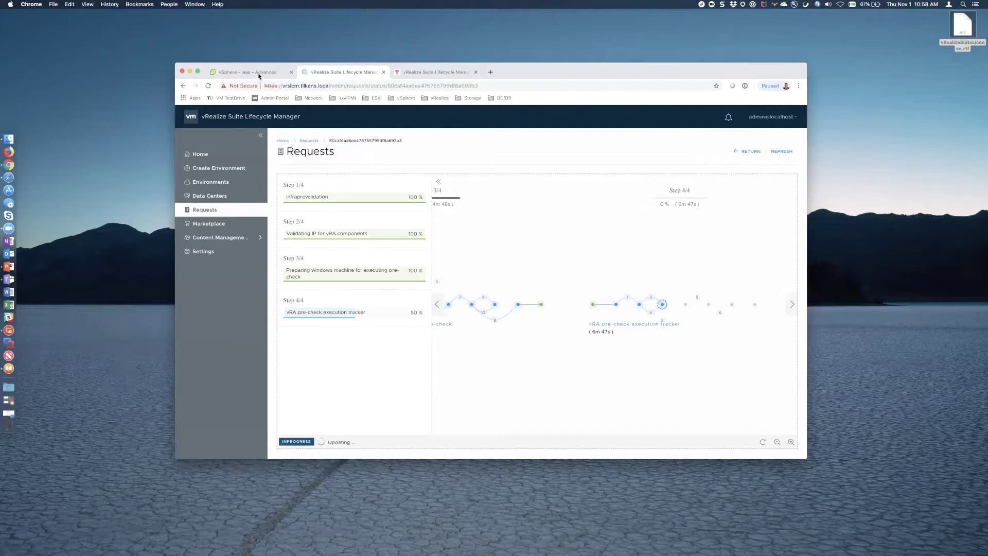
- Chart the iaas VM's memory, check Prod Cluster hosts' memory use, then return to the request status
left_click(259, 76)
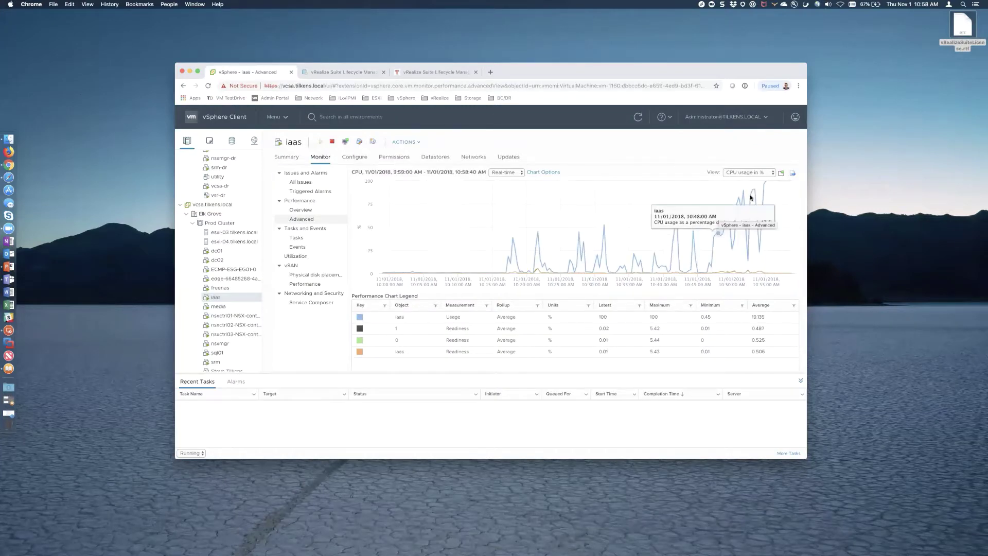
left_click(765, 173)
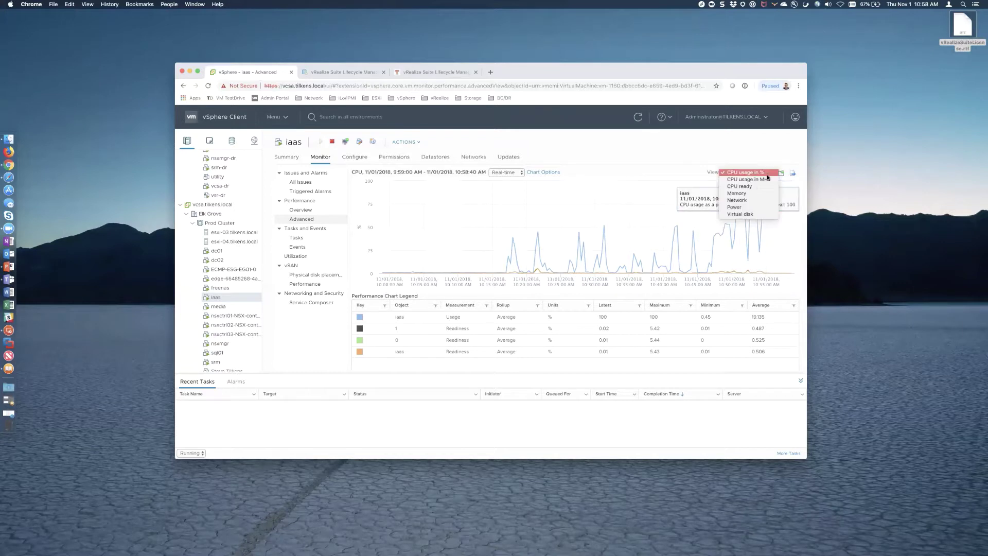
left_click(737, 194)
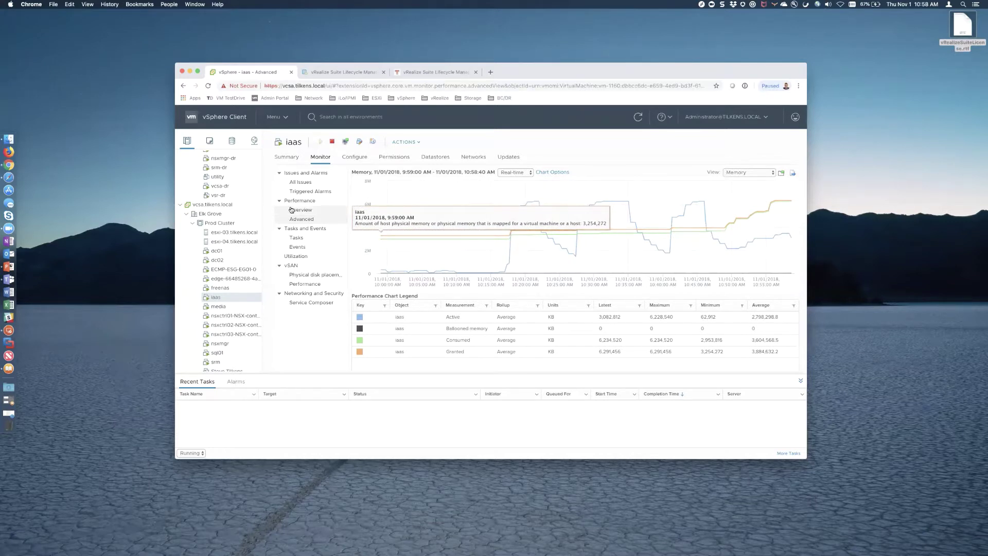
left_click(220, 223)
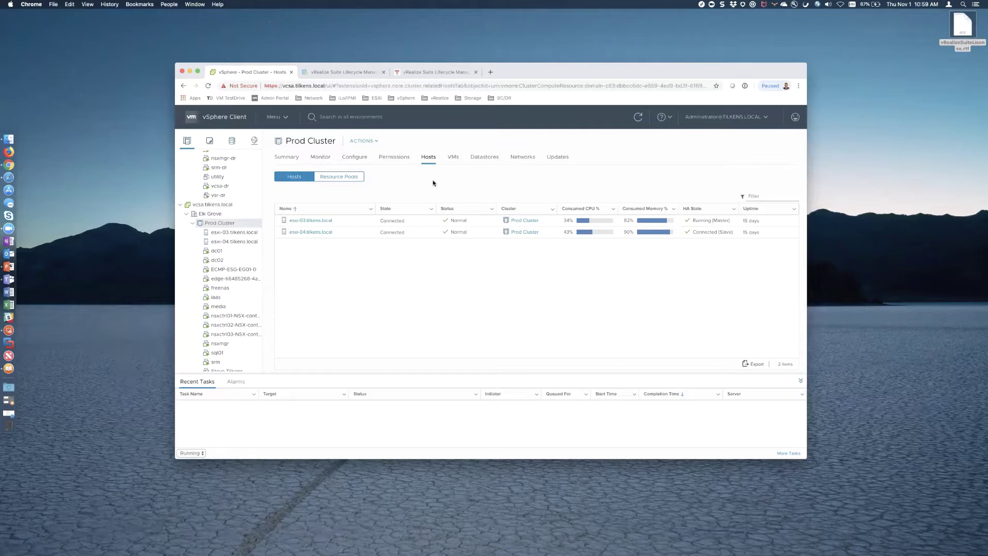
left_click(354, 73)
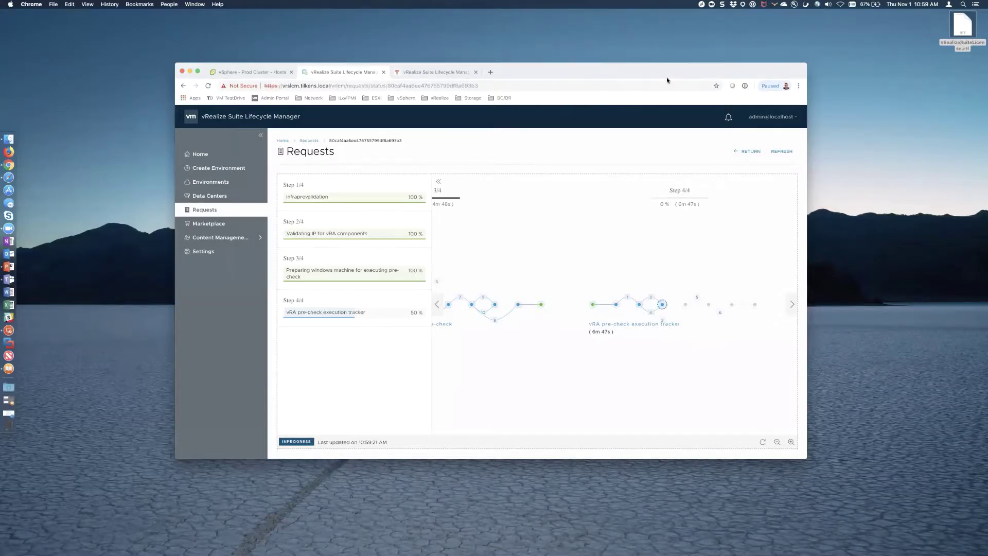
- Open the iaas VM's summary in vSphere, then check the pre-check request's progress
left_click(254, 74)
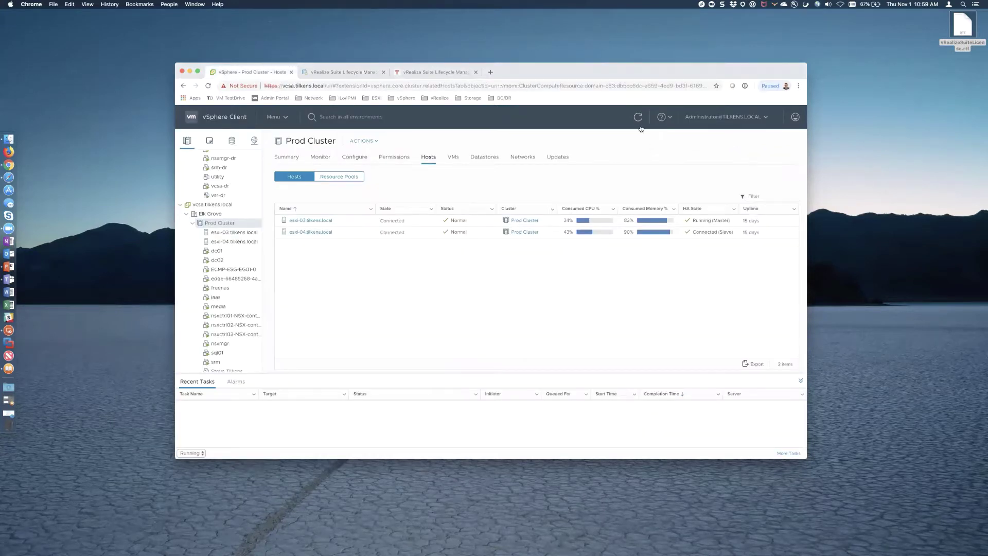
scroll(236, 267, "down", 3)
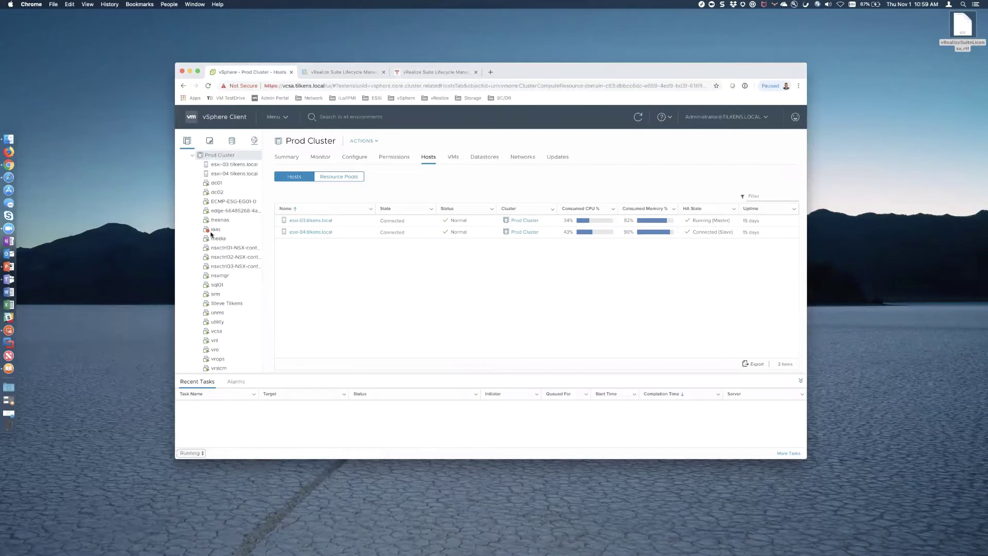
left_click(252, 230)
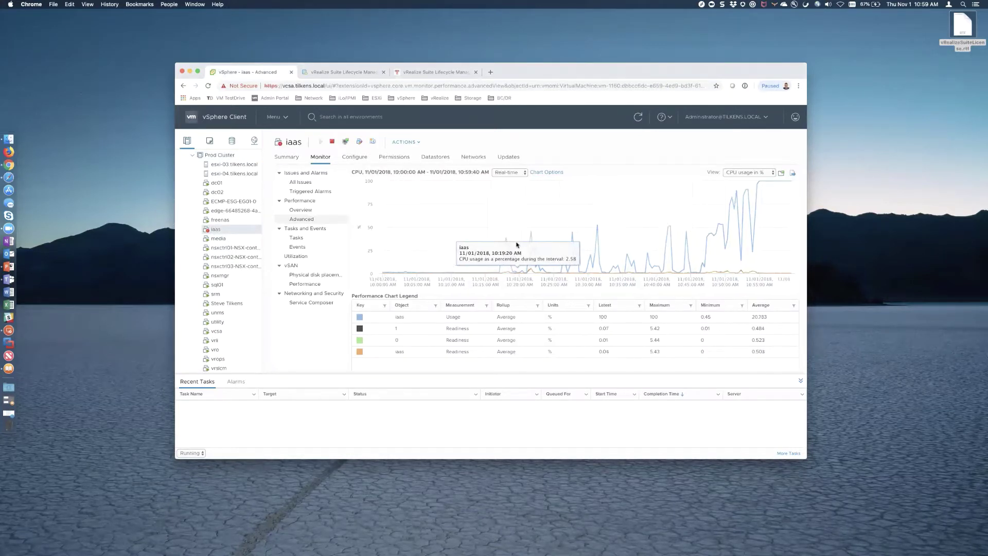
left_click(284, 157)
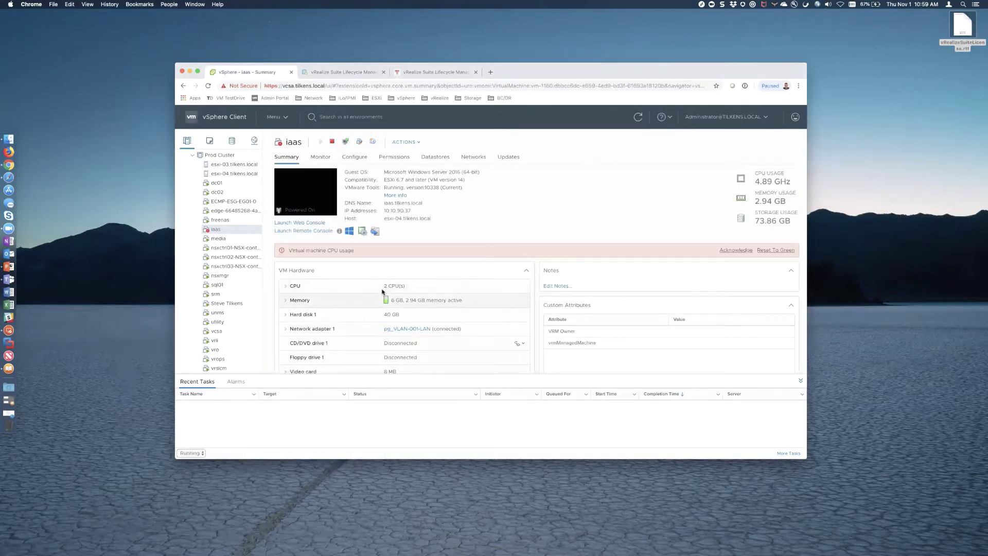
left_click(337, 72)
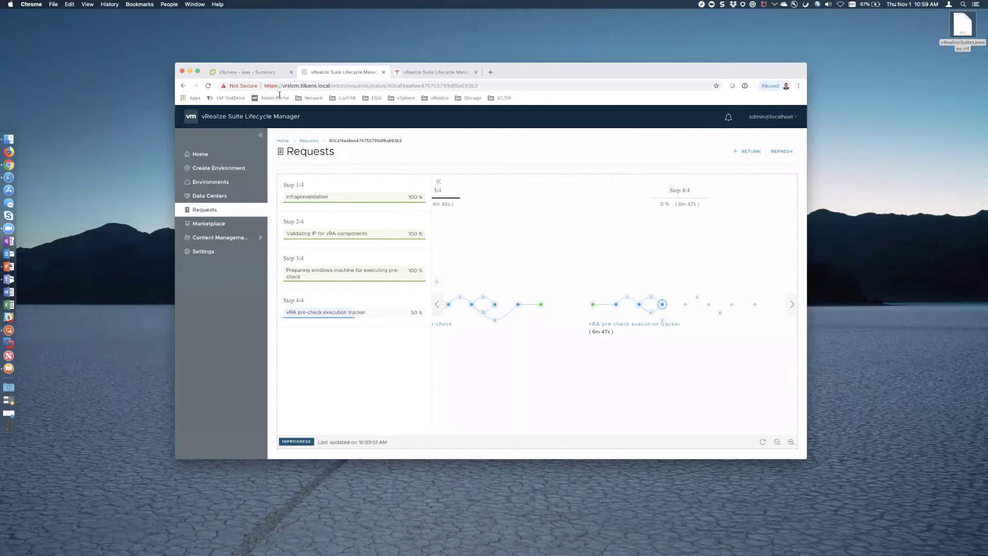
- Review the iaas VM's issues and advanced CPU chart, then recheck the pre-check progress
left_click(257, 72)
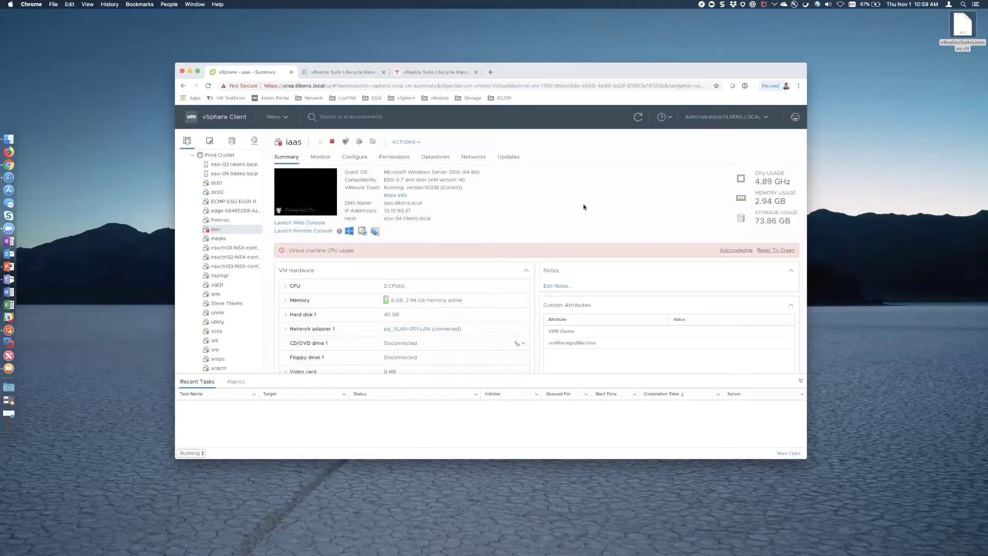
left_click(320, 158)
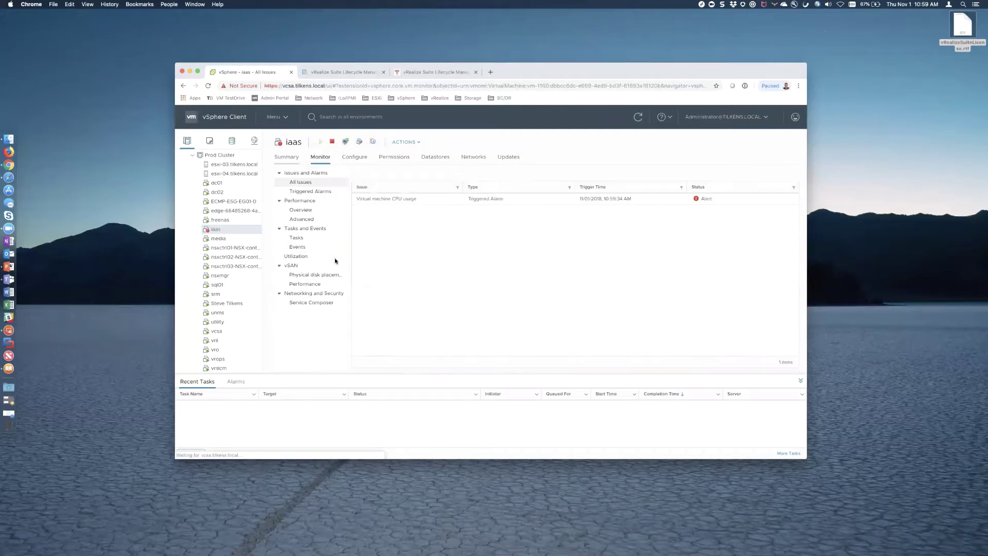
left_click(307, 221)
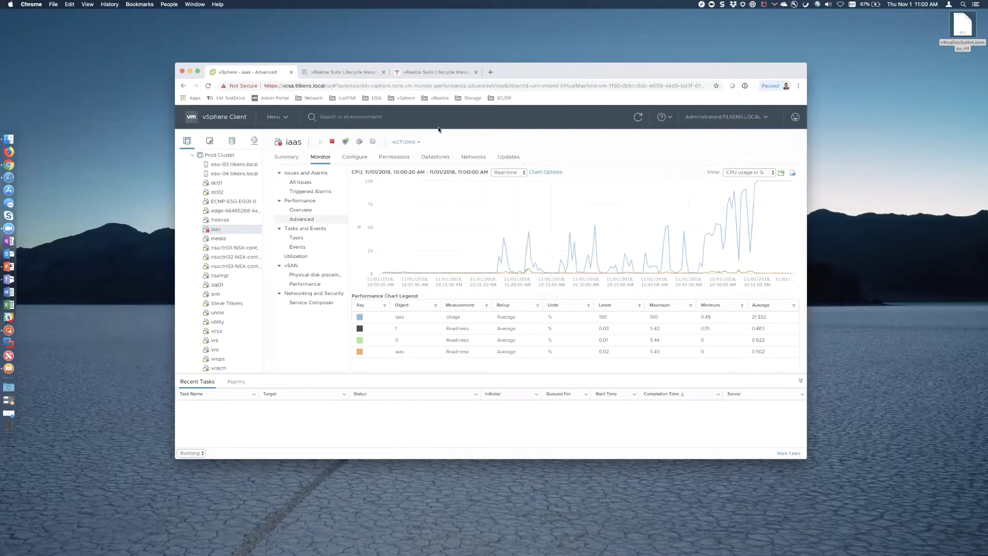
left_click(345, 72)
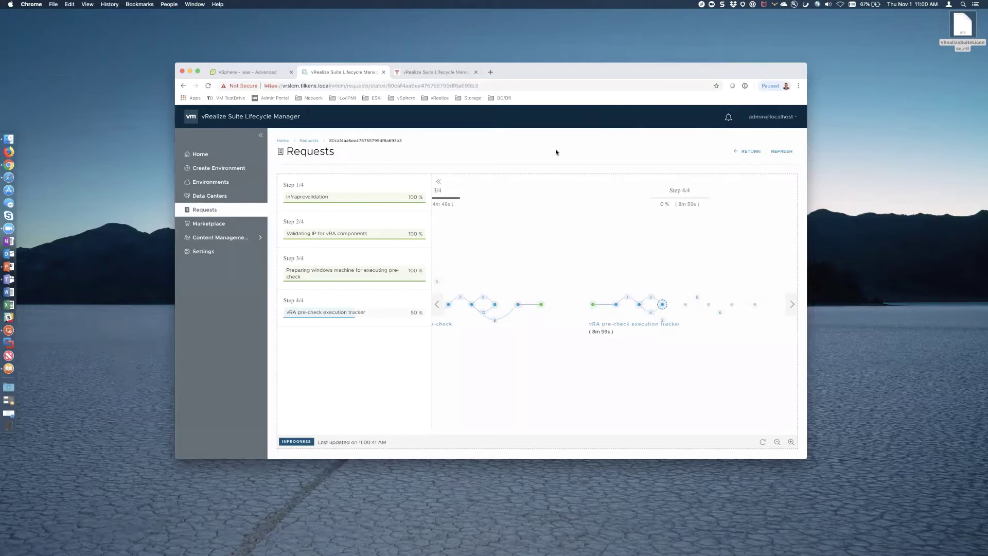
- Glance at the iaas CPU chart, then go to Lifecycle Manager's Environments list
left_click(242, 72)
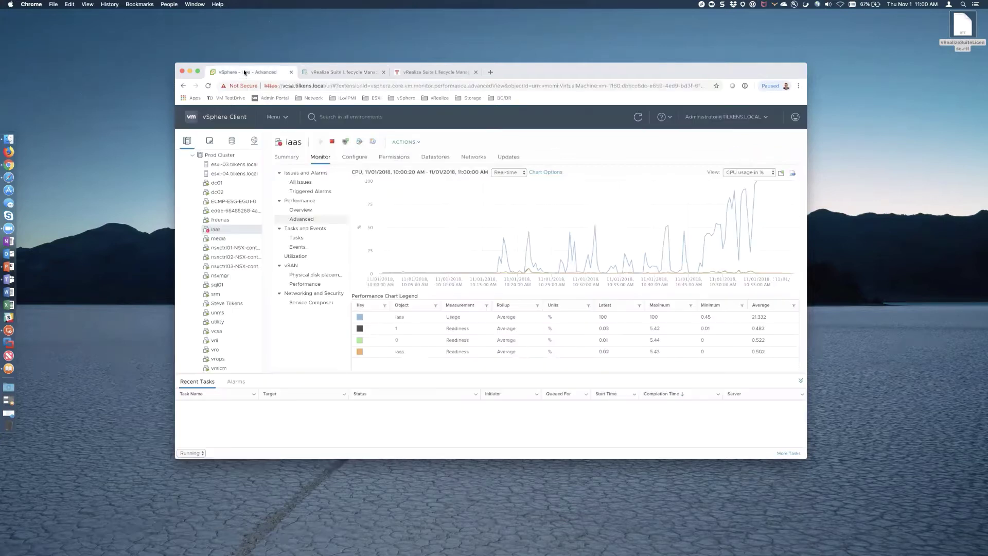
mouse_move(792, 184)
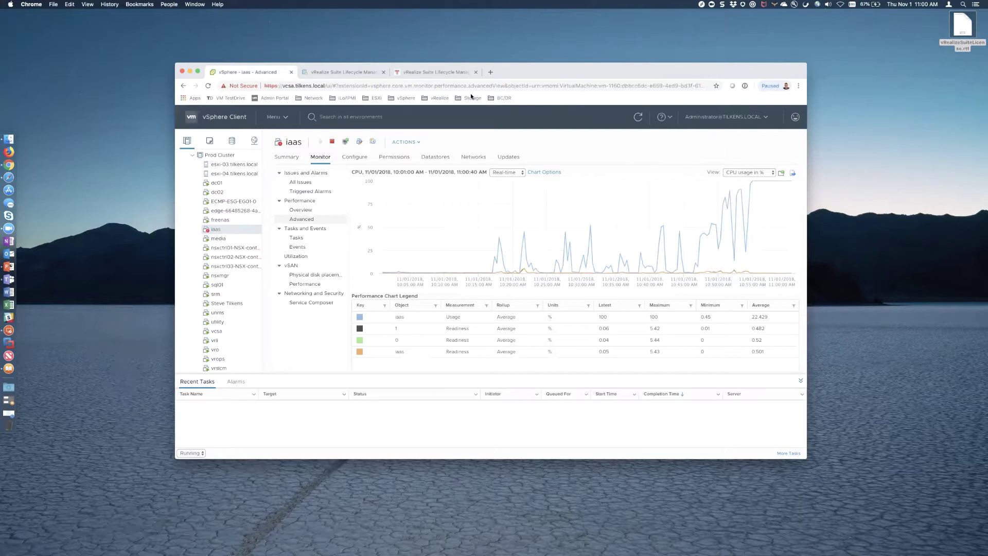
left_click(347, 74)
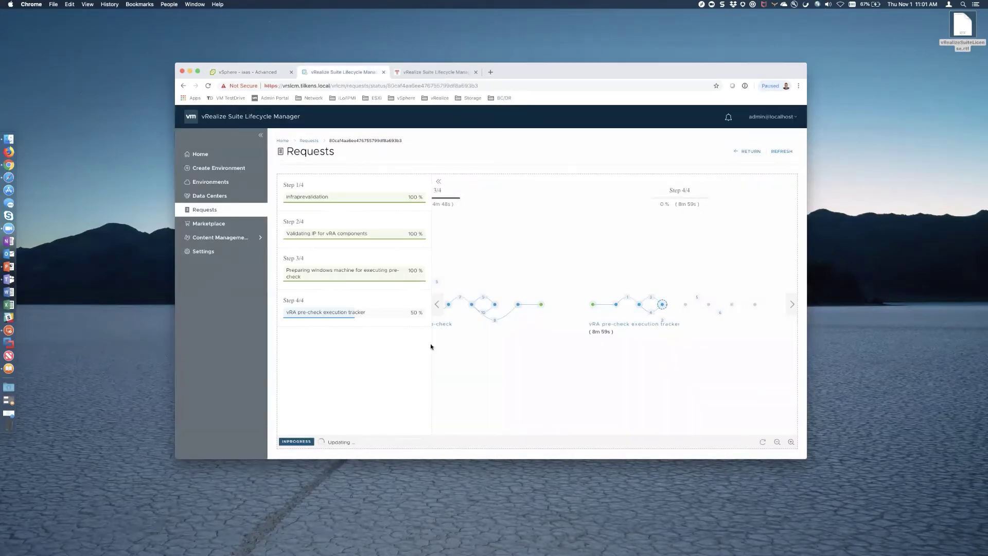
left_click(207, 183)
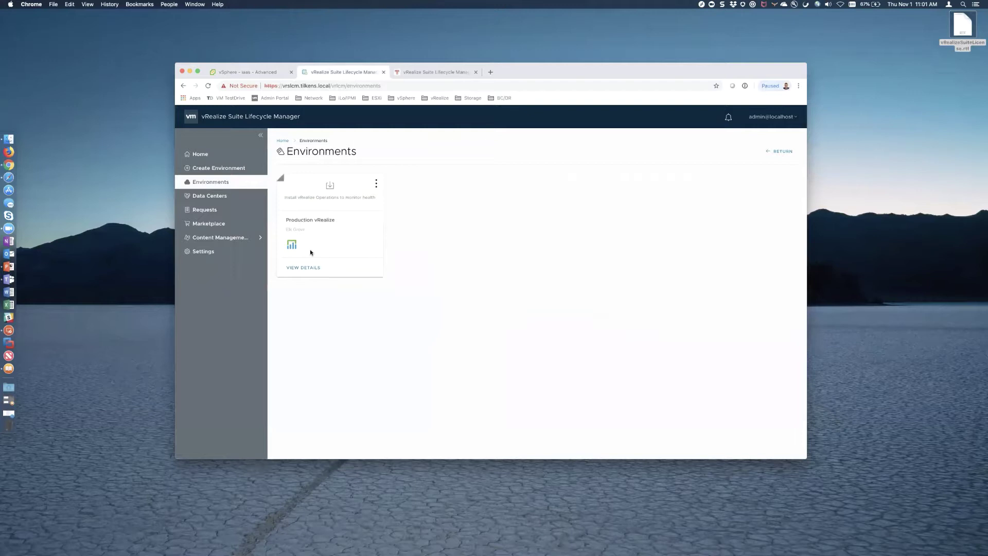
- Add vRealize Operations to Production vRealize as an Import product
left_click(376, 184)
left_click(375, 185)
left_click(376, 185)
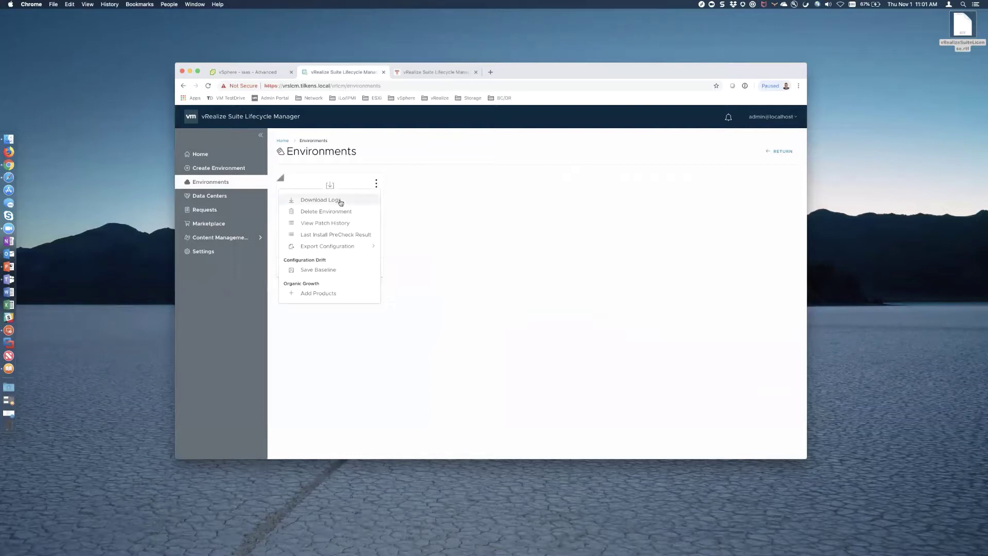
left_click(317, 298)
scroll(533, 330, "down", 5)
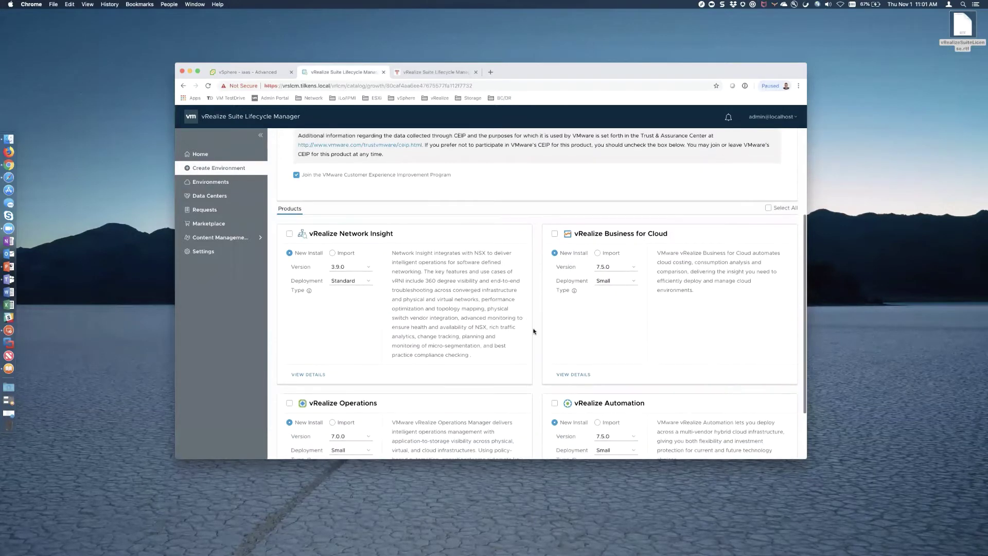
scroll(532, 347, "down", 3)
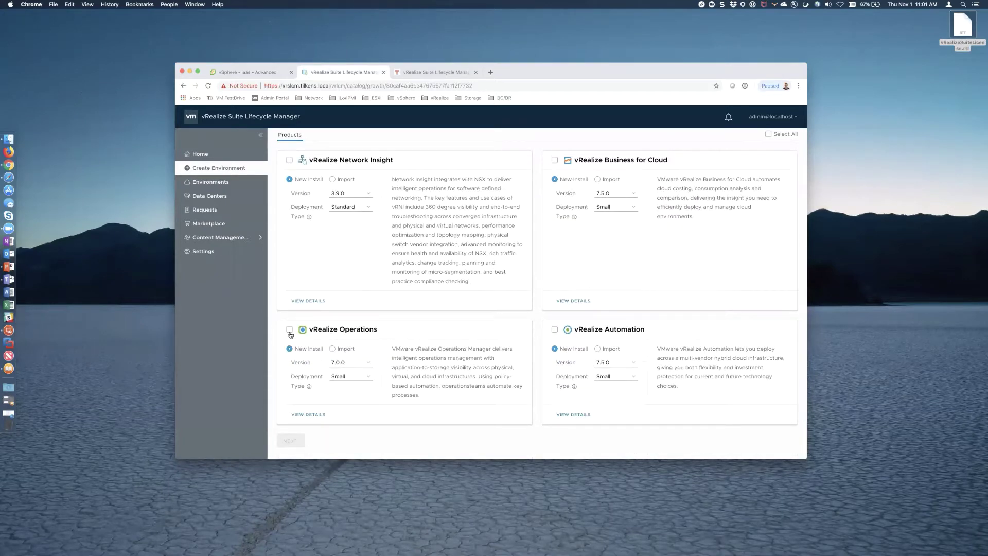
left_click(289, 330)
left_click(331, 348)
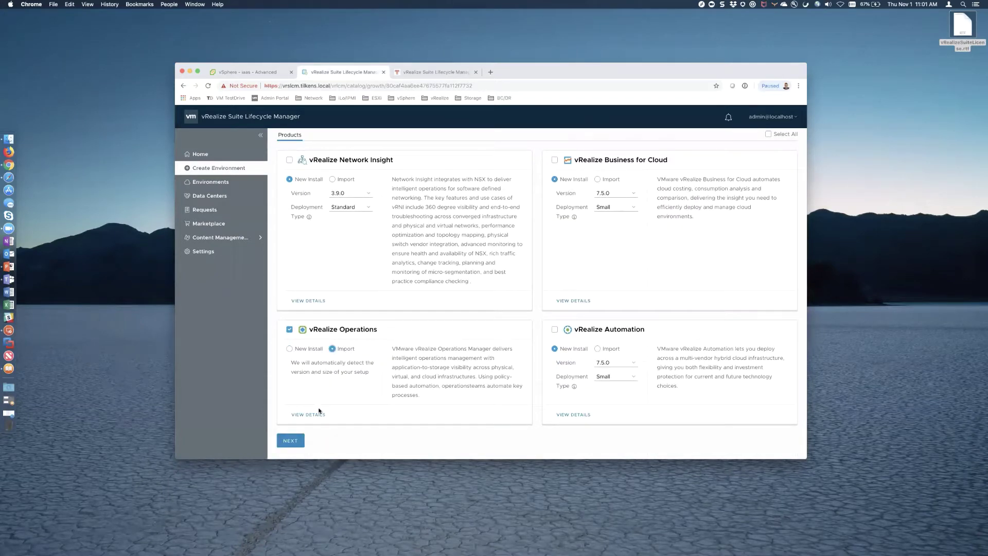
left_click(291, 440)
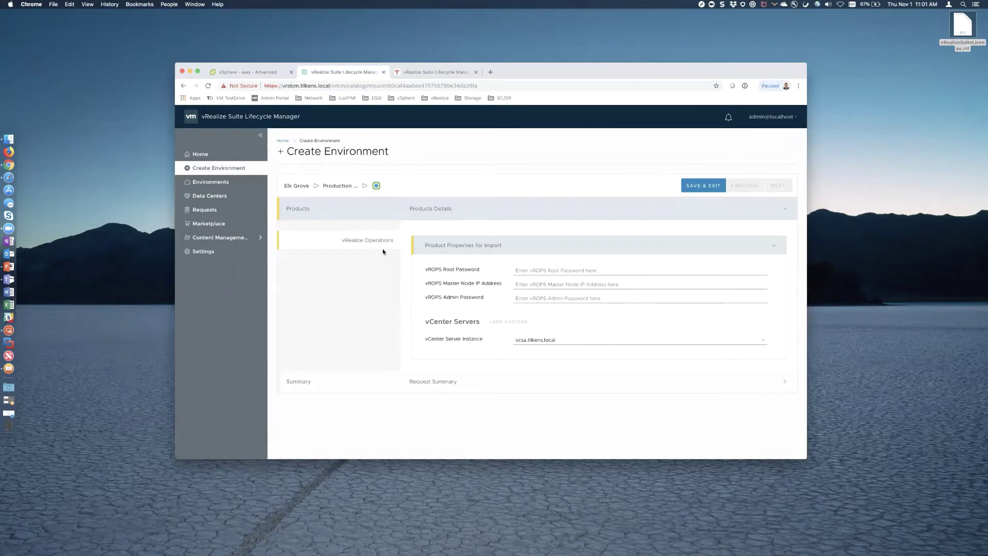
- Enter the vROPS root password and master node IP 10.10.90.33
left_click(570, 268)
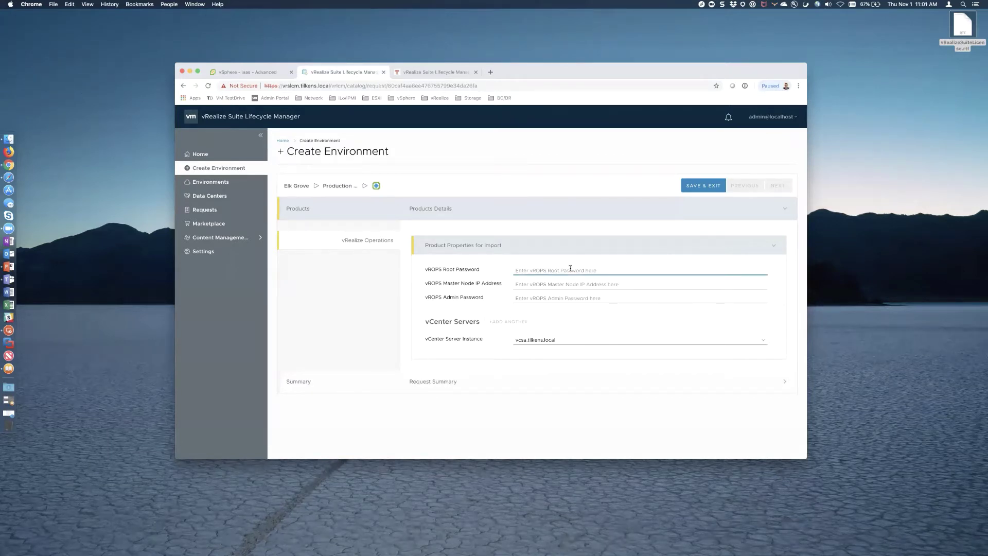
type("VMware1!")
key("Tab")
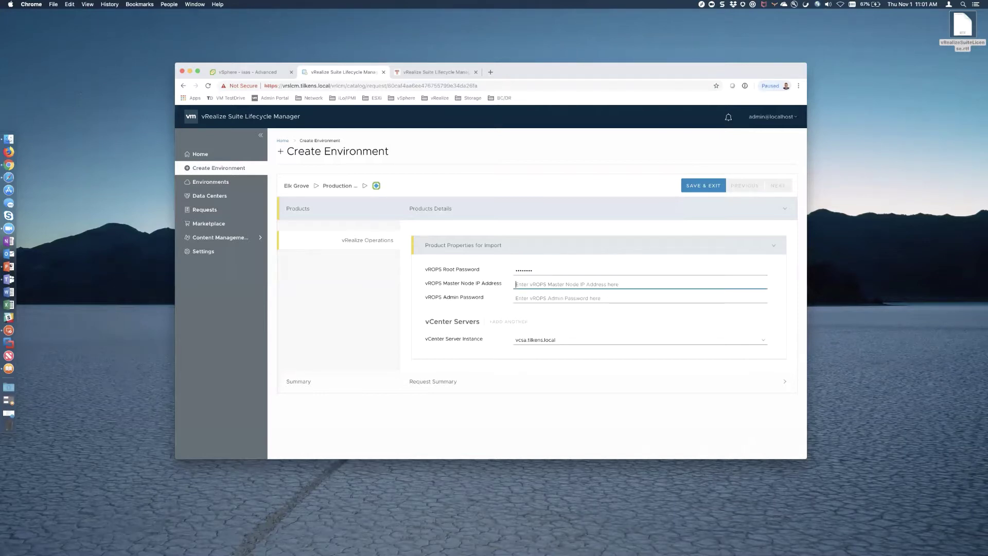
type("10.10.")
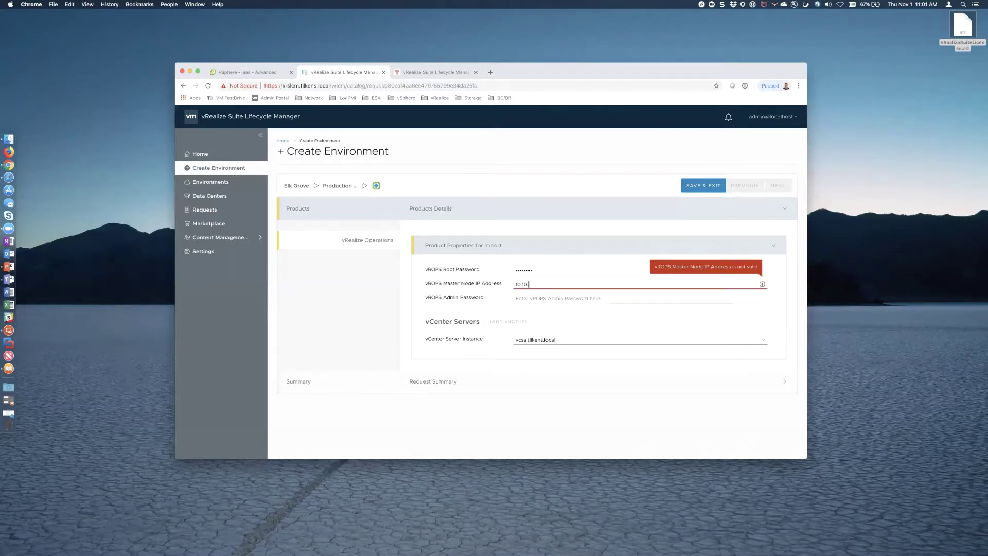
type("90.33")
- Ping vrops.tilkens.local from a terminal to verify its address, then close the terminal
key("super+space")
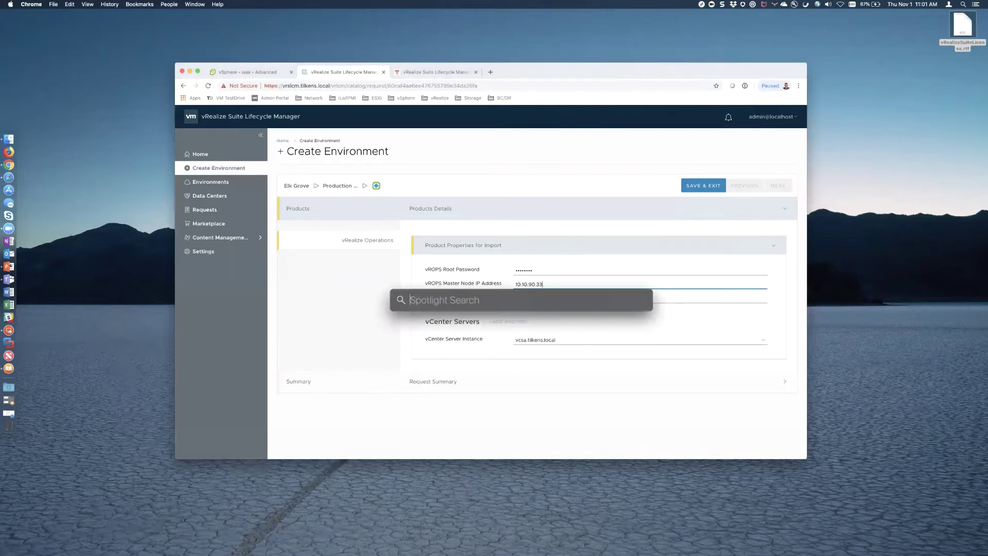
type("term")
key("Return")
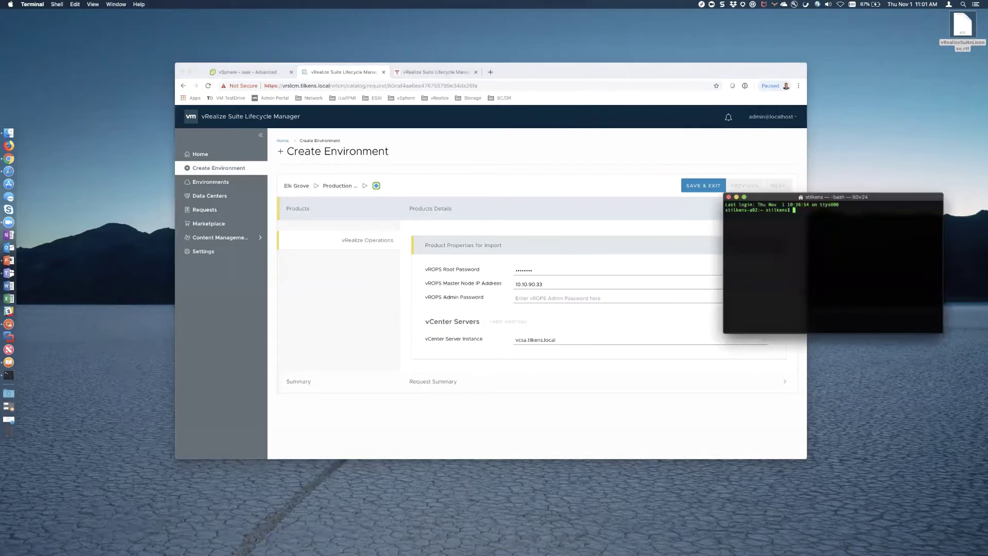
type("ping vrops.tilkens.local")
key("Return")
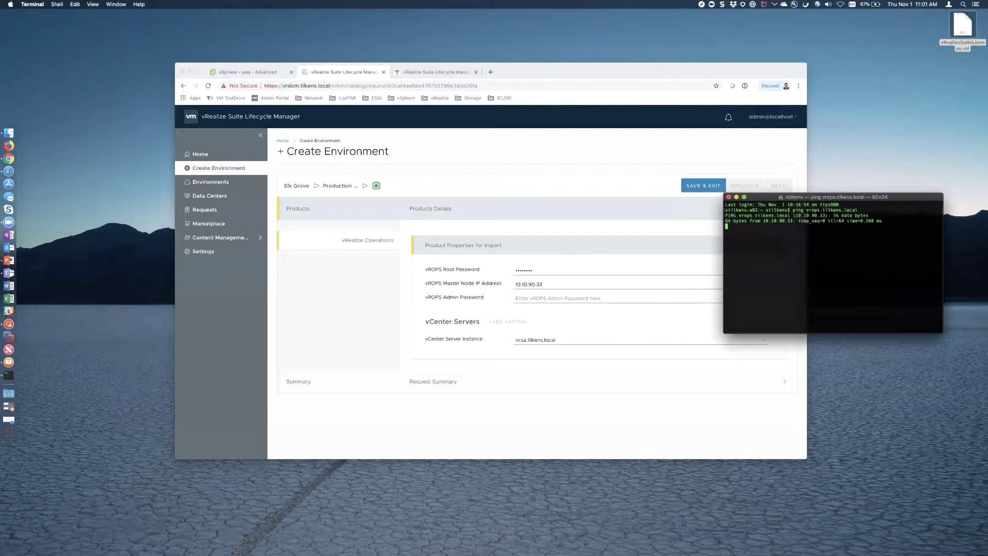
key("ctrl+c")
key("super+q")
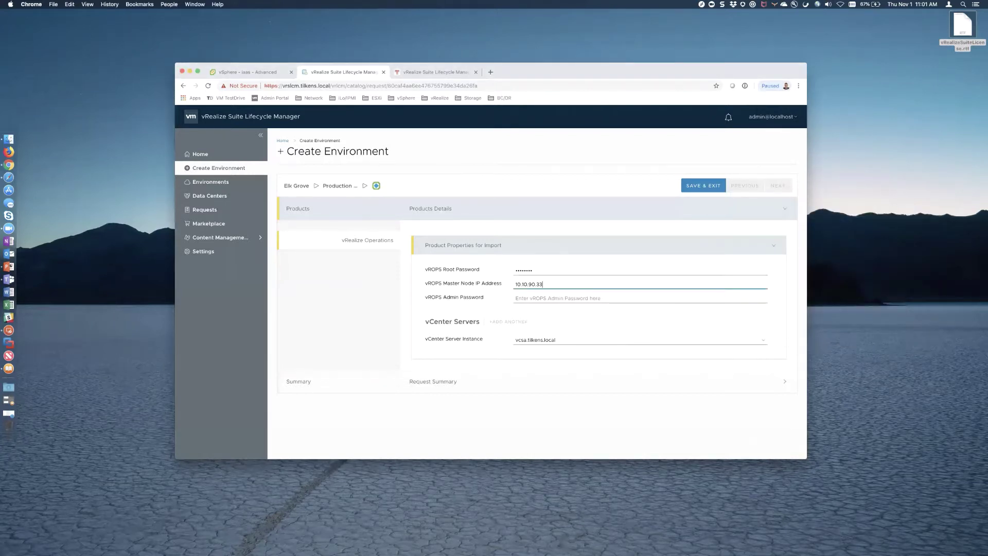
- Enter the vROPS admin password and continue to the request summary
key("Tab")
type("vmware")
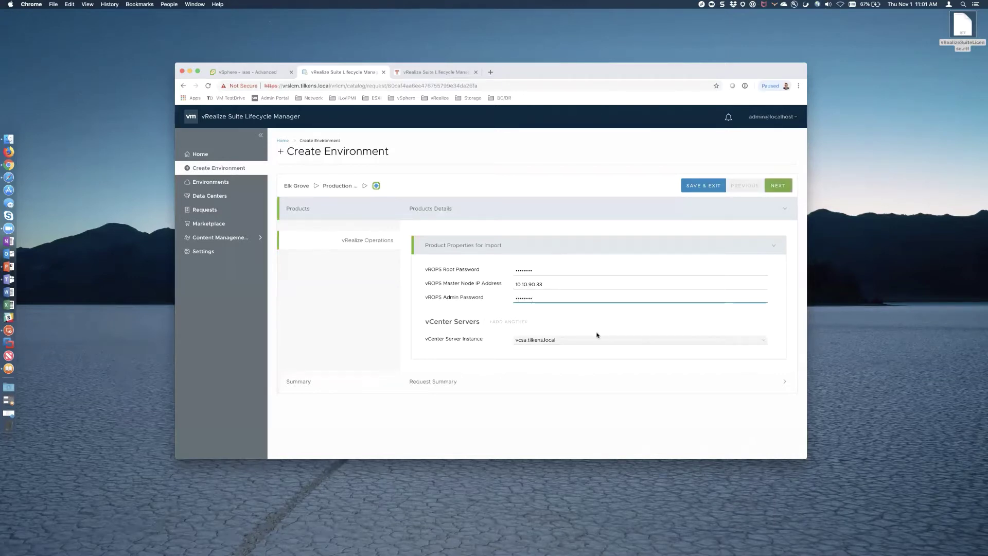
left_click(778, 186)
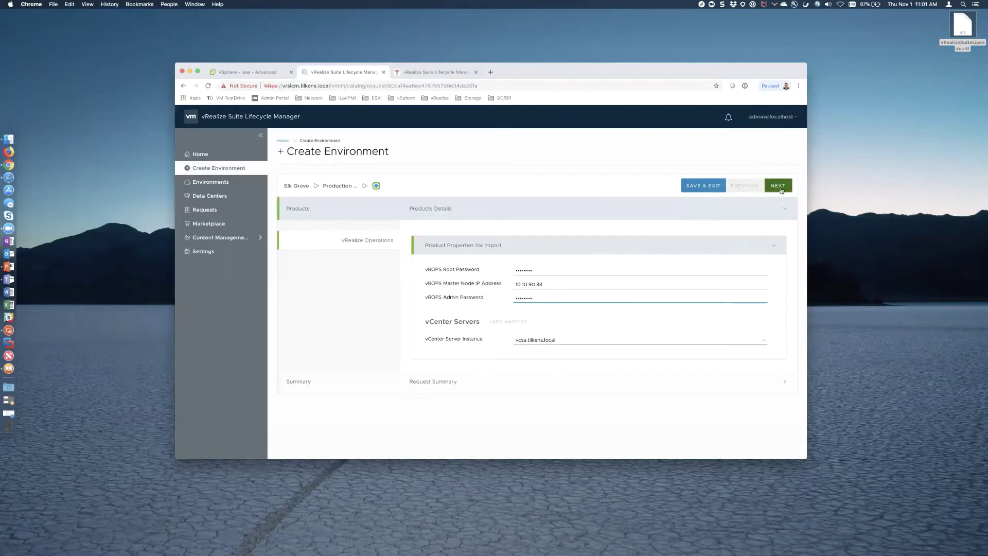
- Scroll through the summary's Infrastructure and Products tables for the vRealize Operations import
scroll(757, 325, "down", 5)
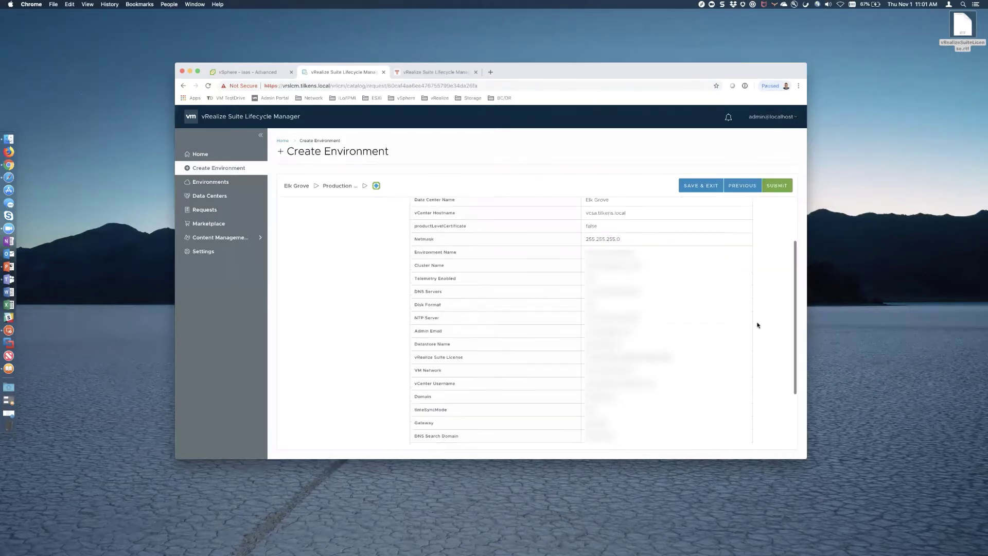
scroll(581, 324, "up", 5)
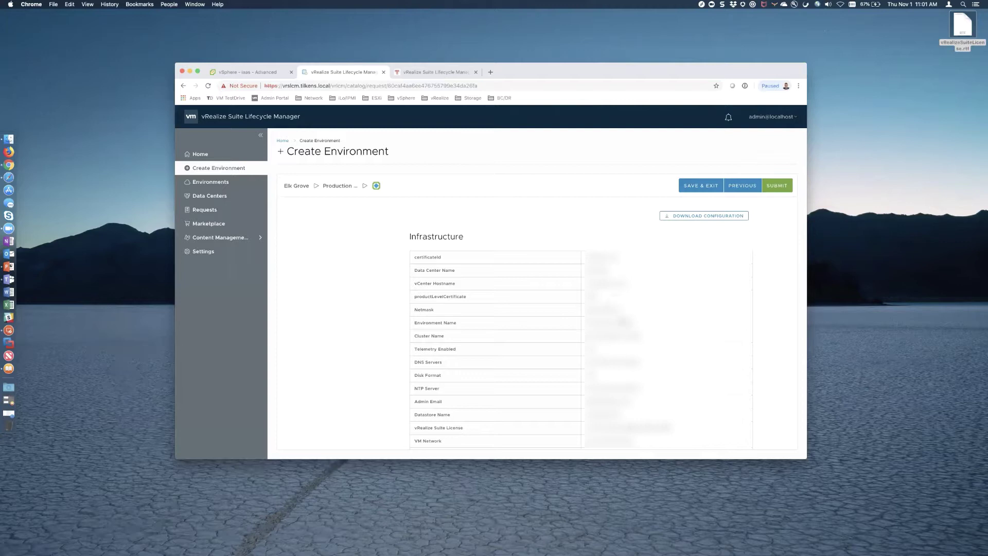
scroll(623, 322, "down", 3)
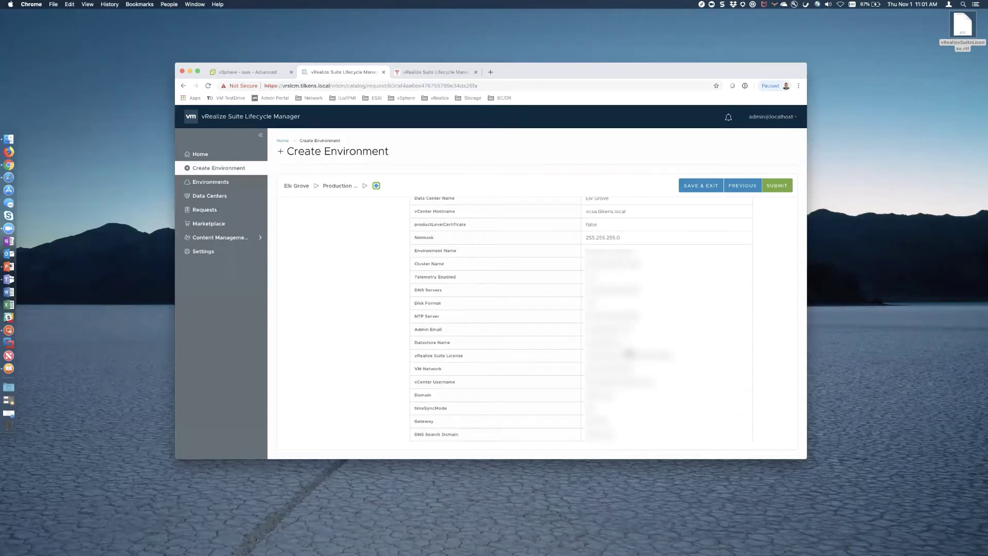
scroll(628, 354, "down", 2)
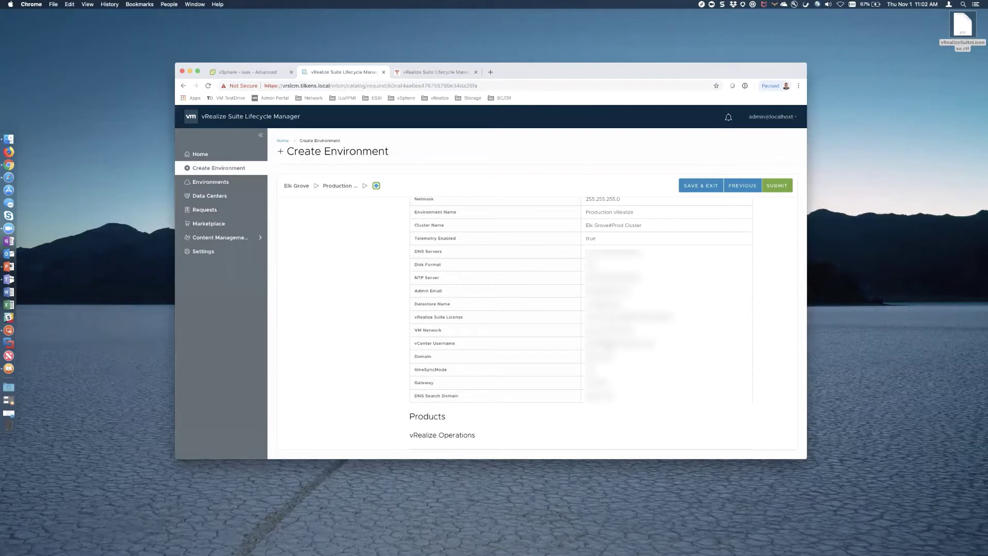
scroll(640, 237, "down", 3)
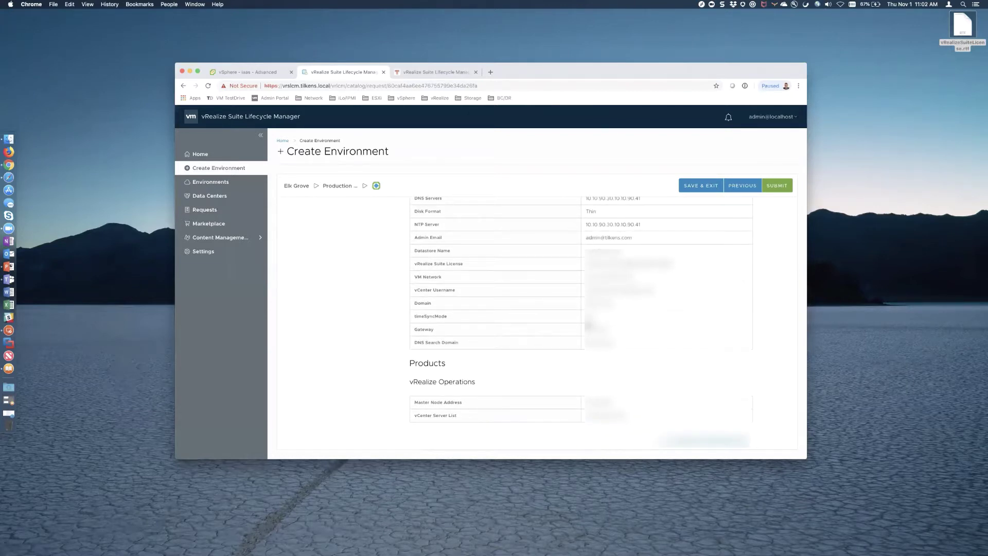
scroll(417, 249, "up", 9)
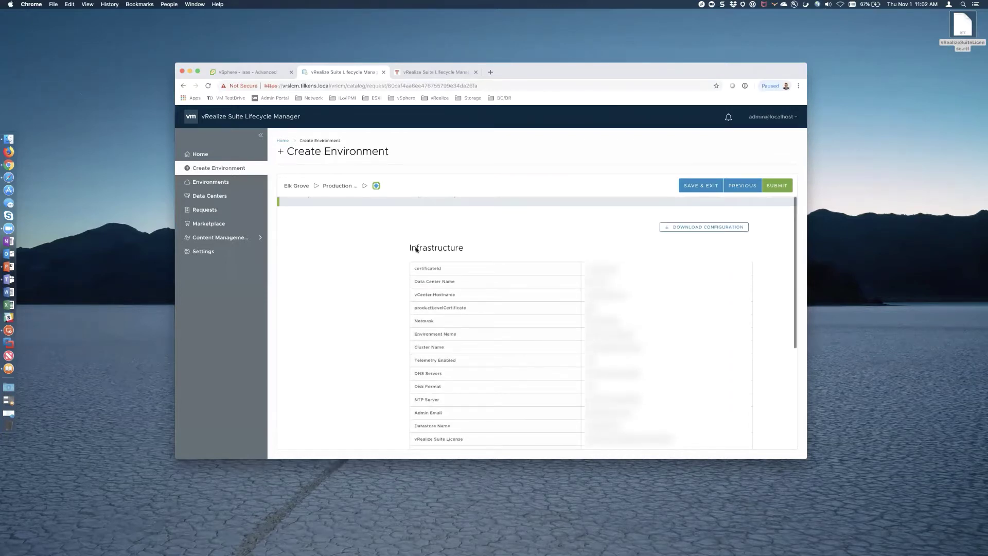
scroll(459, 379, "down", 5)
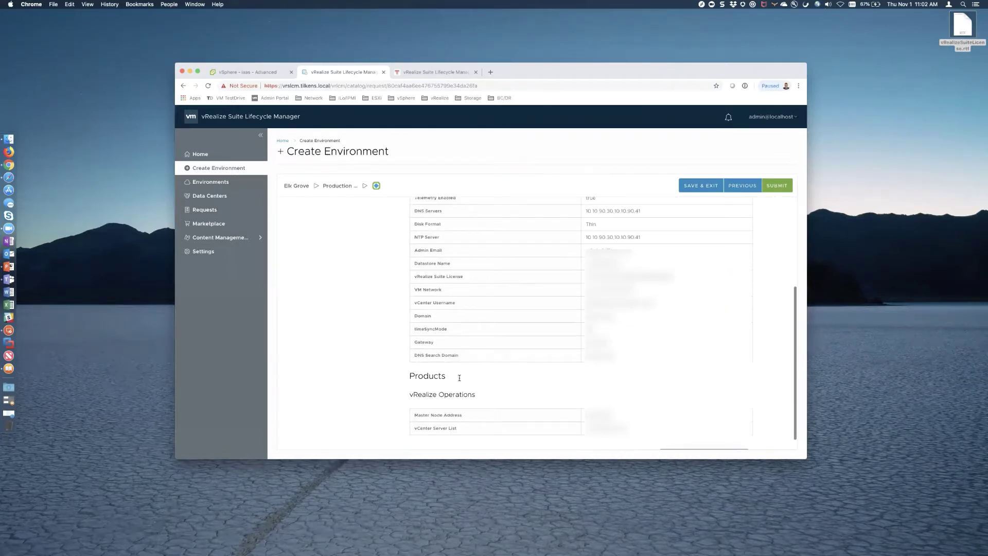
- Save the vRealize Operations import for later and open the in-progress request's step status
left_click(702, 185)
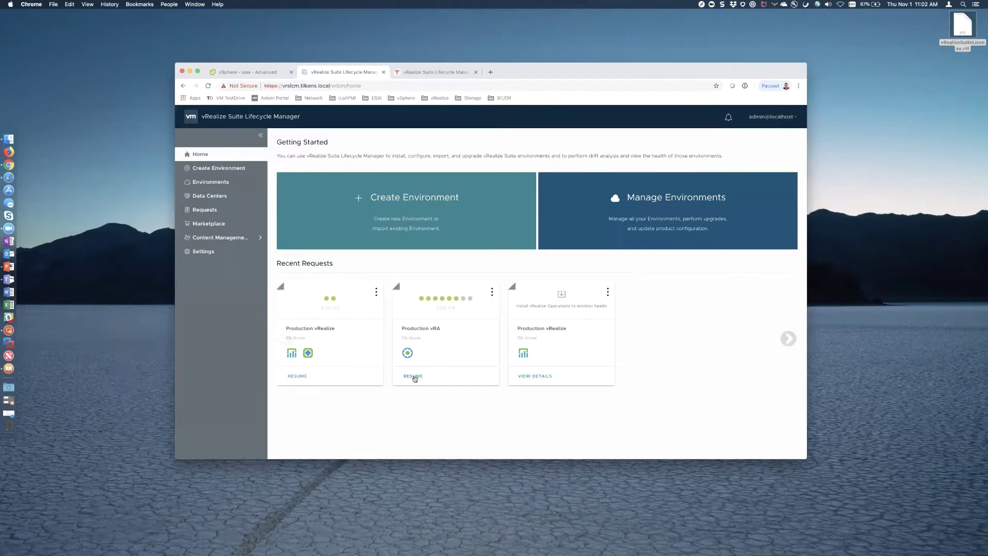
left_click(205, 209)
left_click(510, 211)
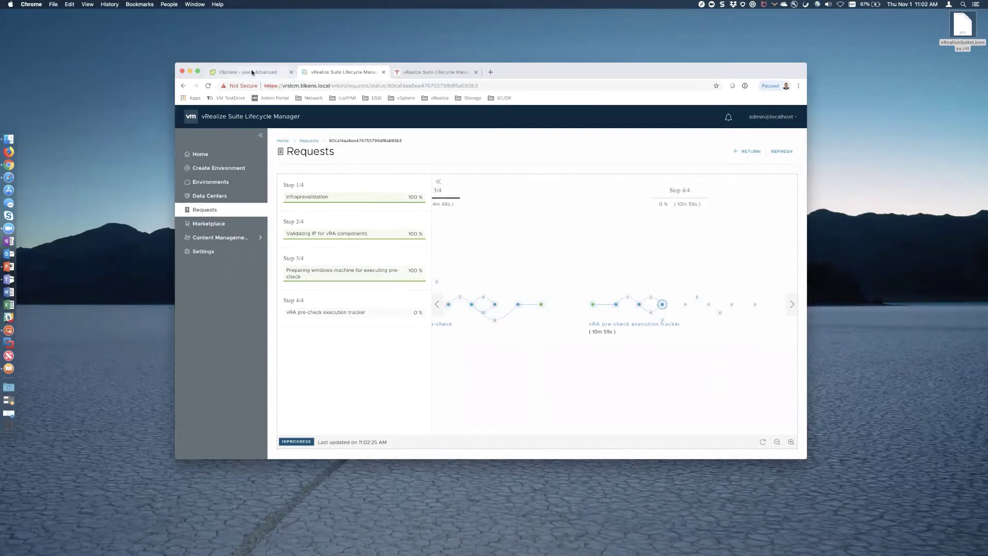
- Compare the vRA pre-check progress with the iaas VM's CPU chart, then return Home
left_click(272, 75)
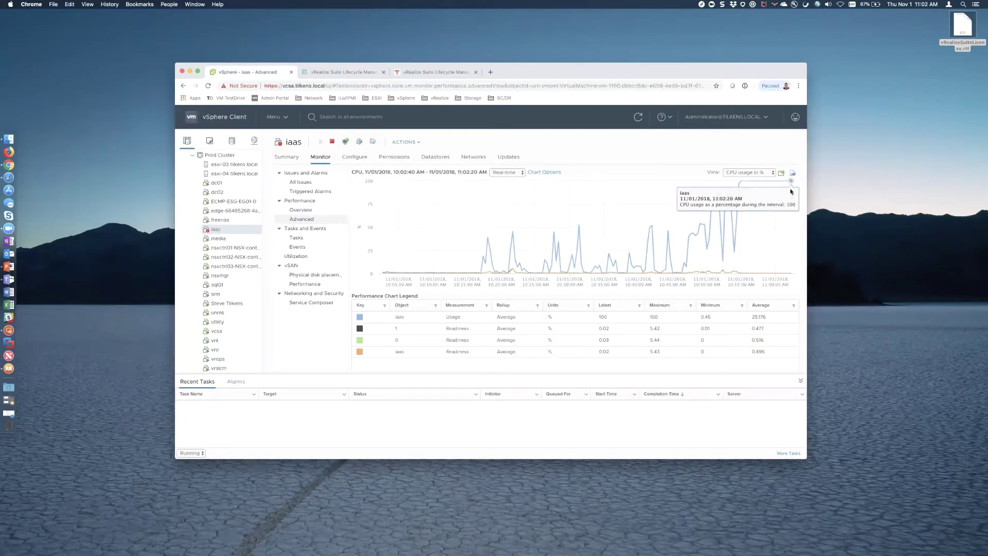
left_click(349, 73)
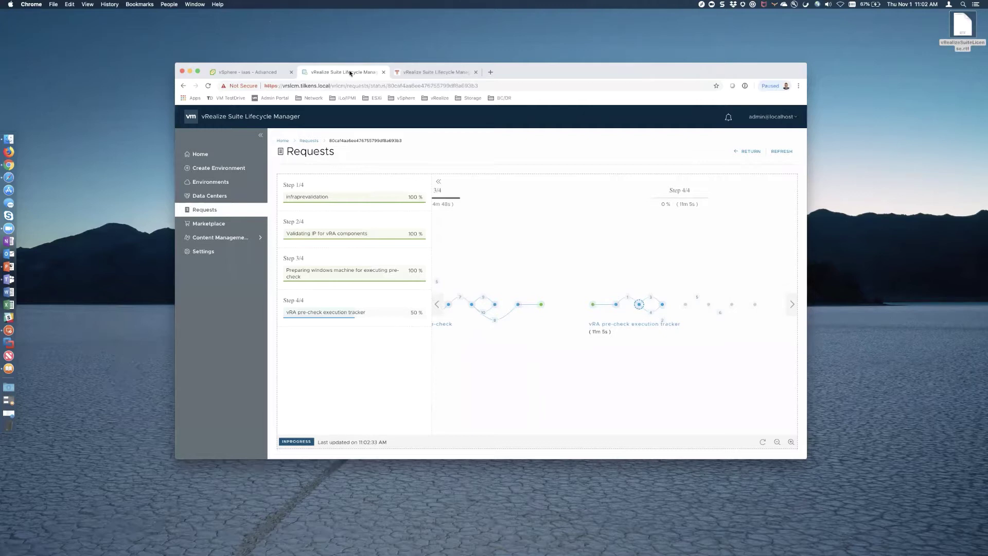
left_click(268, 74)
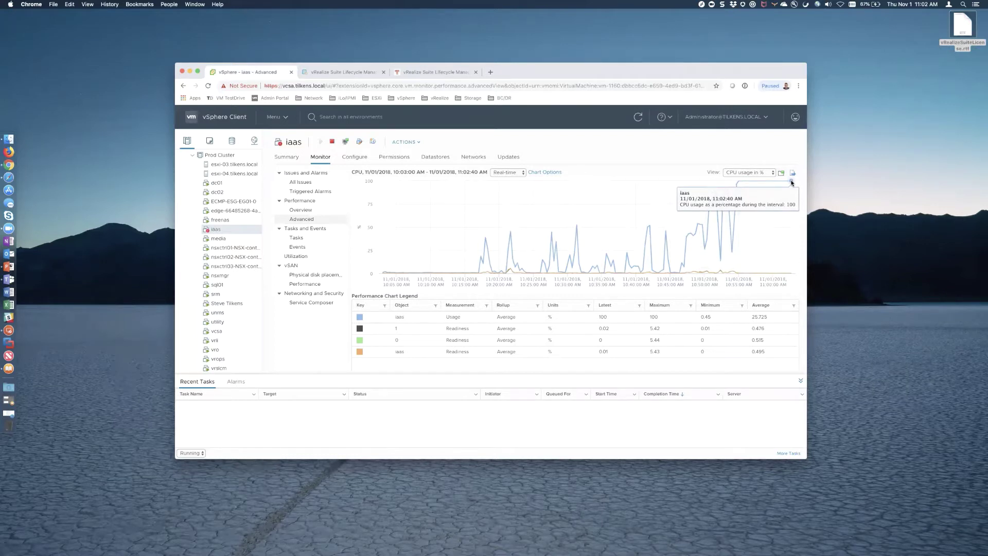
key("ctrl+Tab")
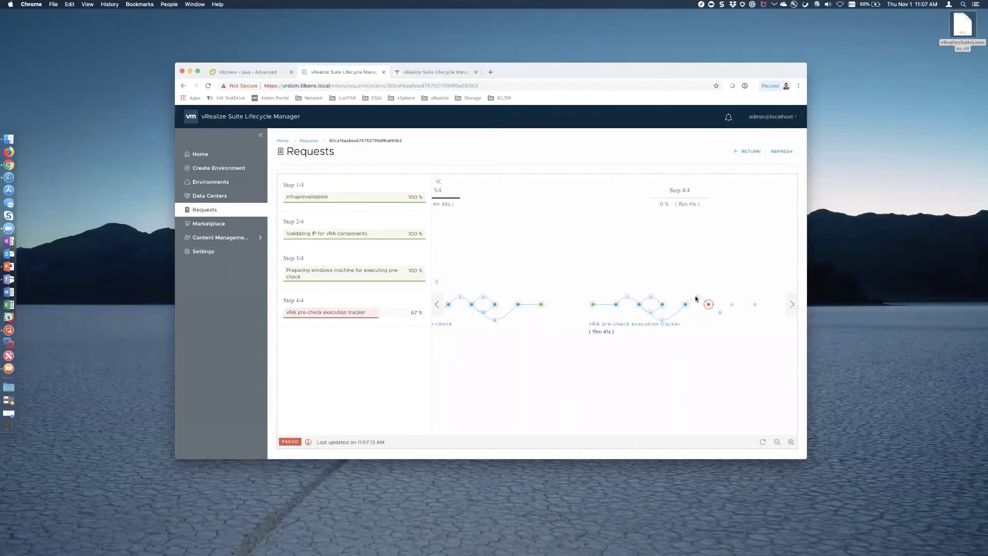
mouse_move(696, 299)
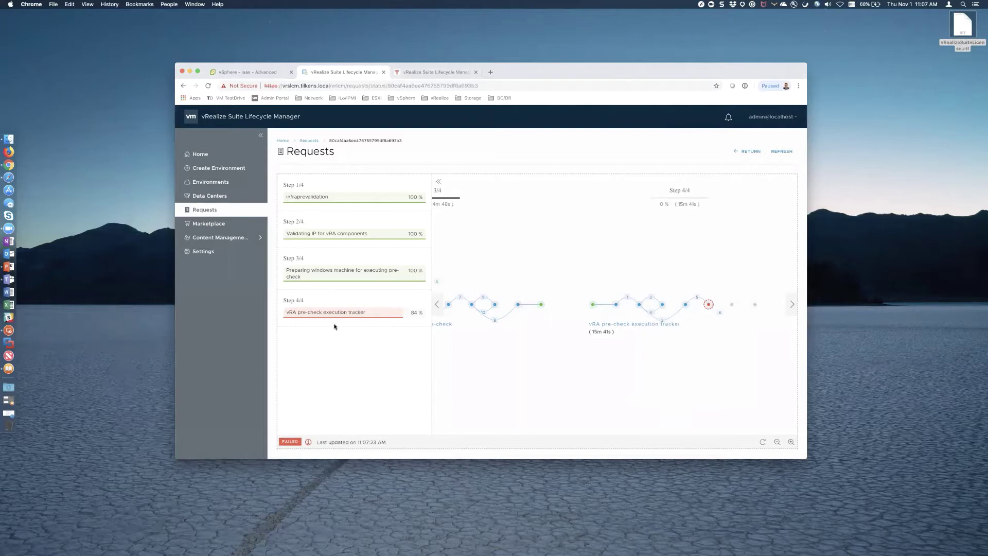
left_click(201, 155)
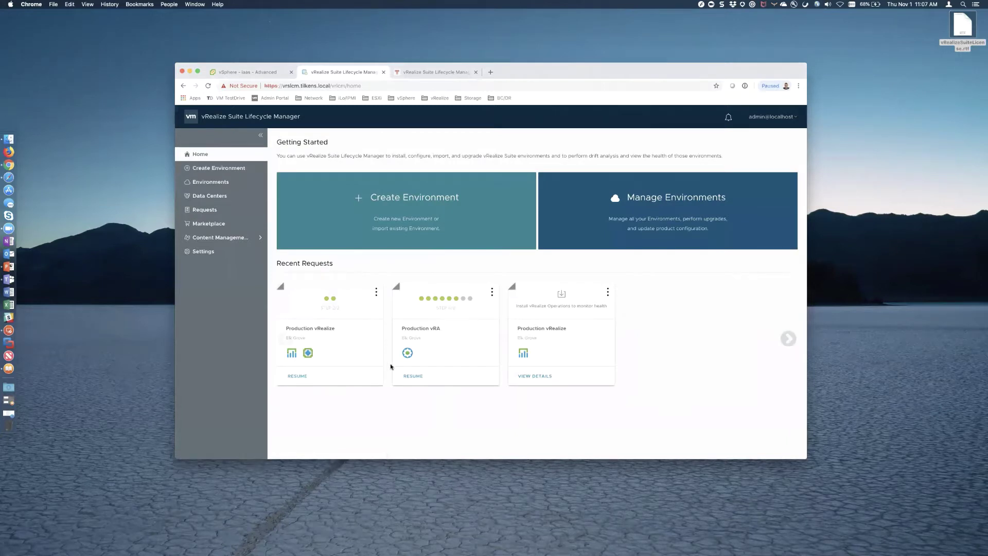
- Resume the Production vRA wizard and expand the failed vRealize Automation Validations
left_click(417, 376)
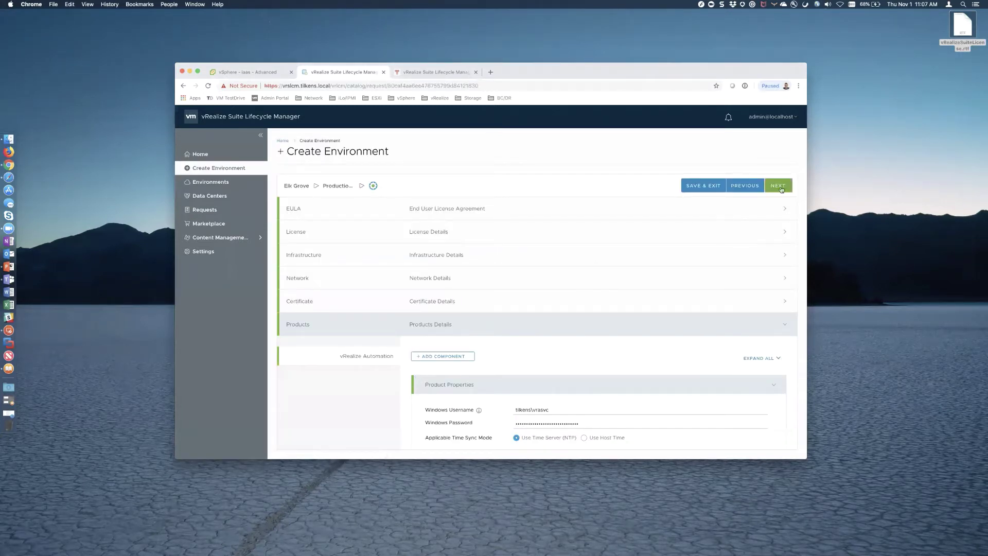
left_click(778, 185)
scroll(751, 320, "down", 1)
scroll(751, 319, "down", 3)
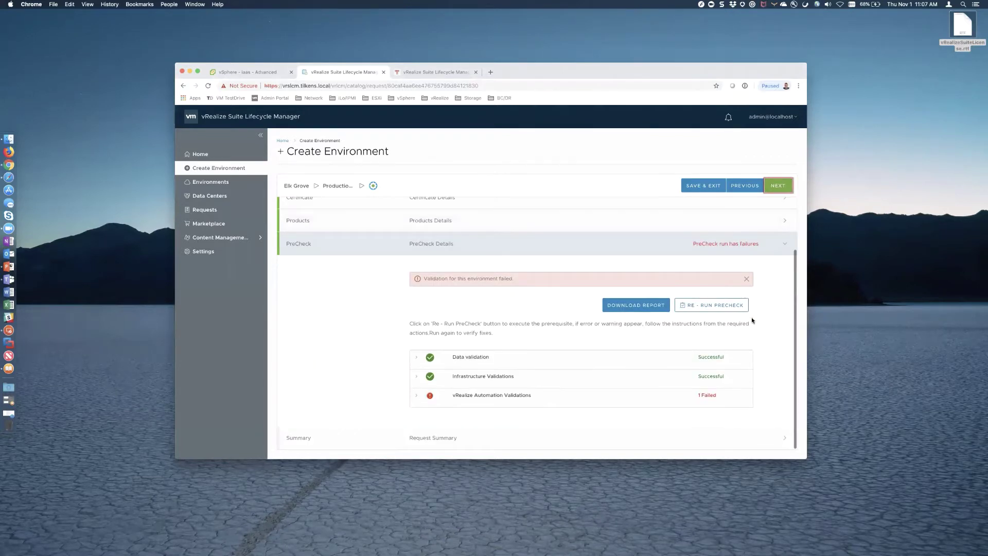
left_click(418, 397)
- Read the MemoryRequirement recommendation that iaas needs at least 8 GB RAM, then go to vSphere
scroll(417, 399, "down", 4)
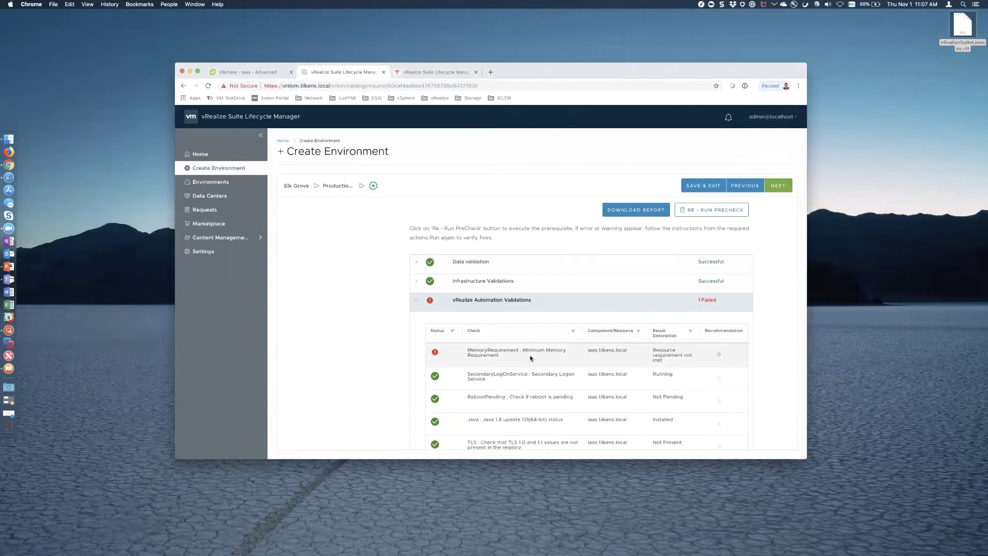
left_click(720, 356)
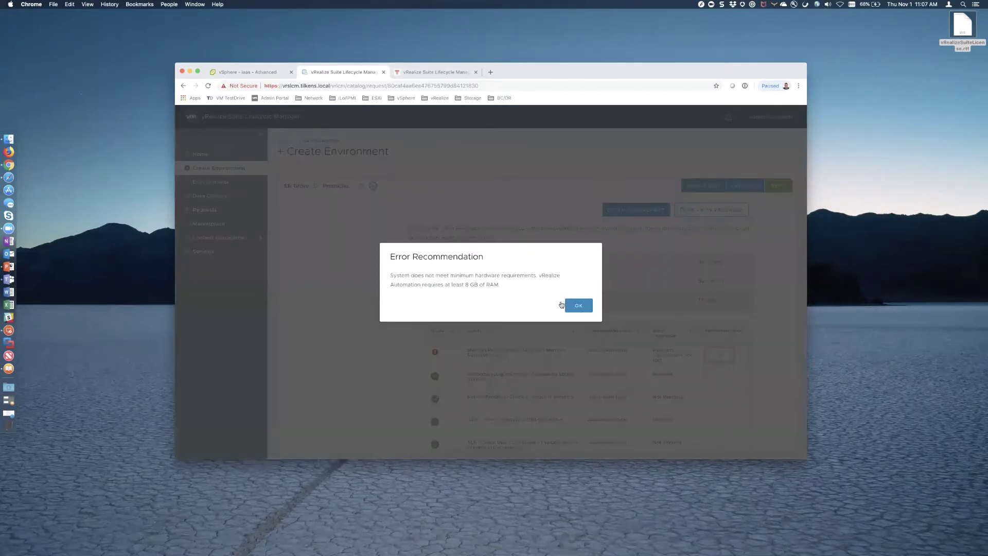
left_click(576, 307)
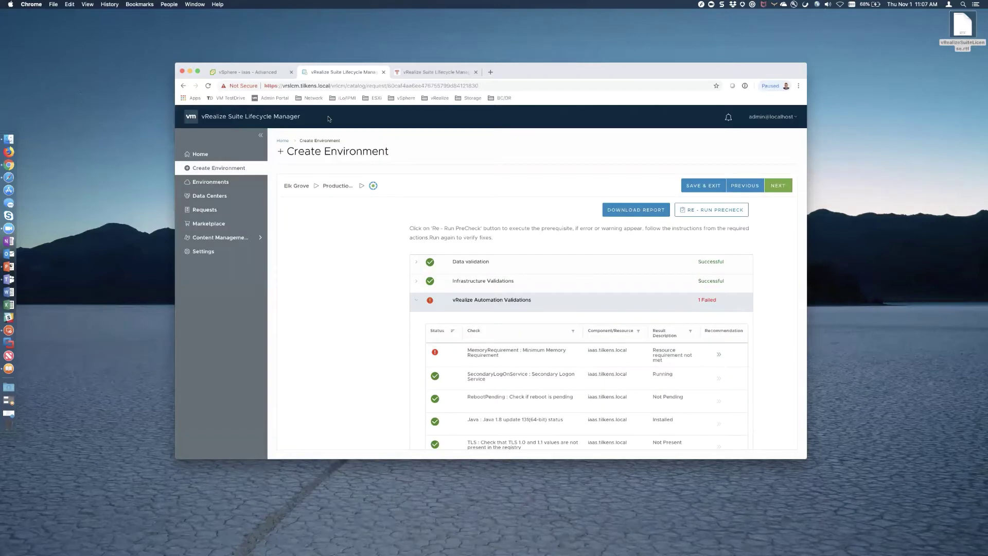
left_click(252, 72)
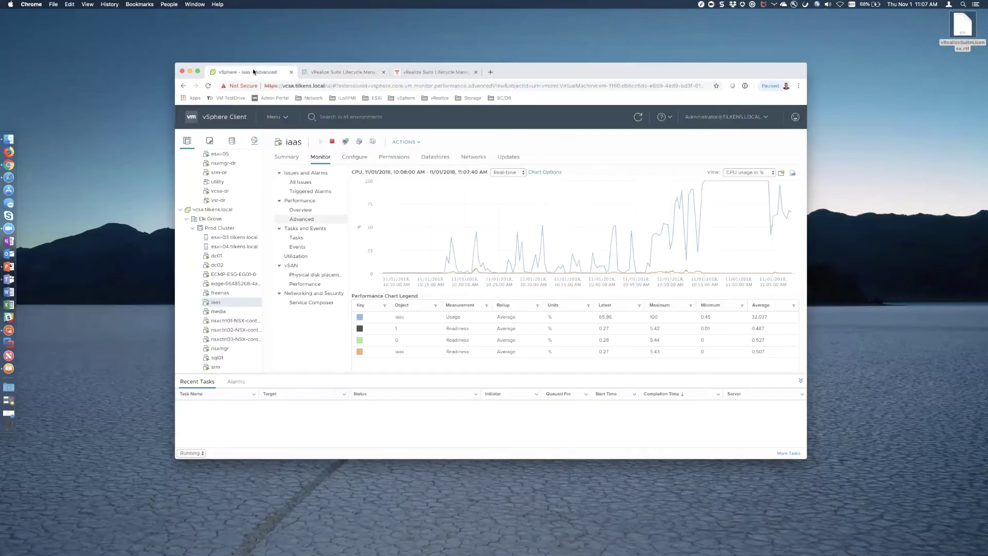
- In the iaas VM's Edit Settings, set CPU to 4 and Memory to 8 GB and apply
right_click(220, 304)
left_click(239, 308)
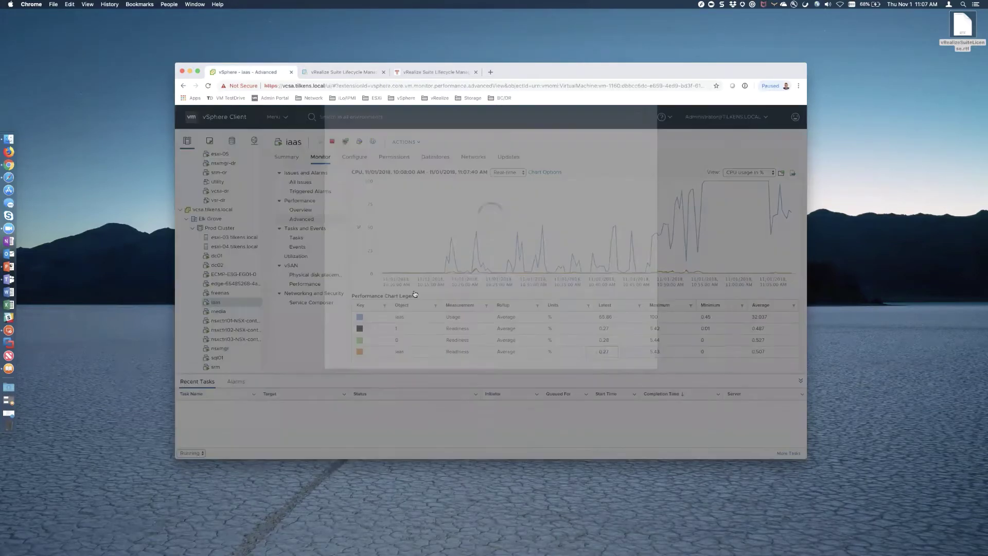
left_click(484, 193)
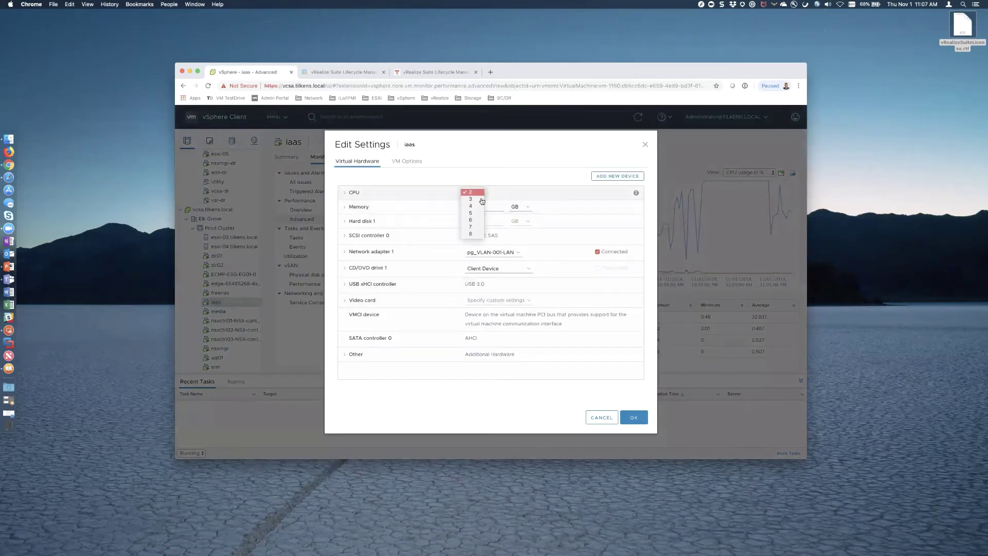
left_click(469, 220)
left_click(478, 206)
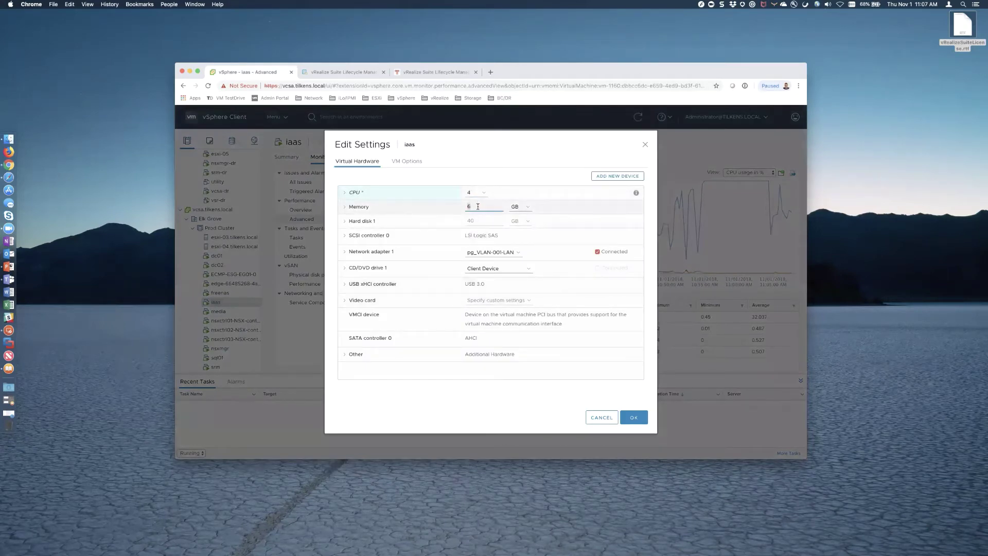
type("8")
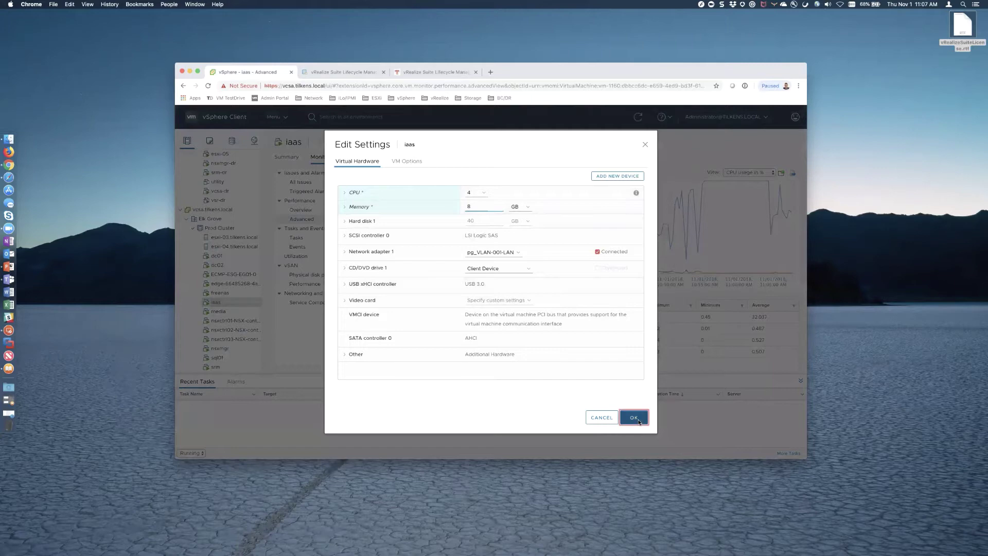
left_click(637, 419)
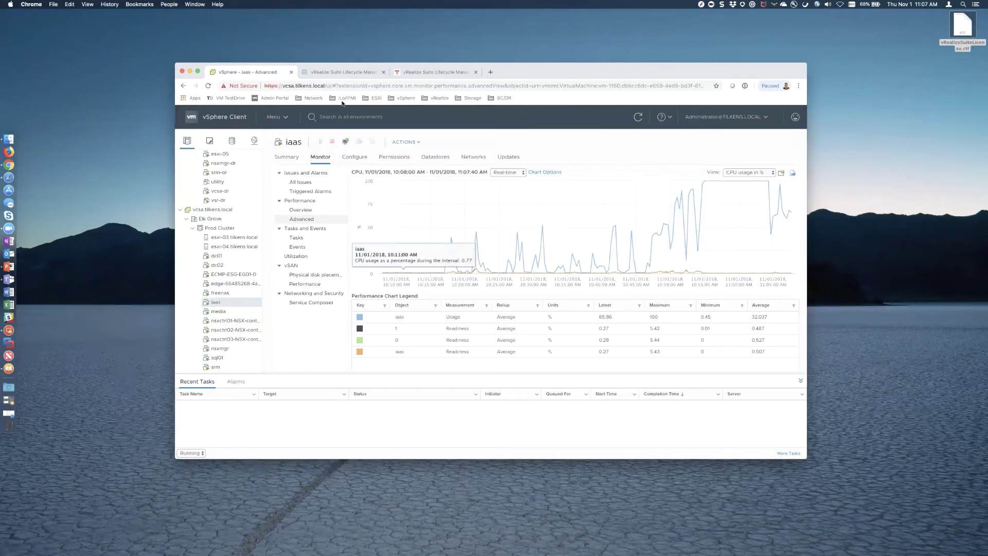
- In Lifecycle Manager's Requests, inspect the failed Production vRA validation's step graph, then return Home
left_click(352, 74)
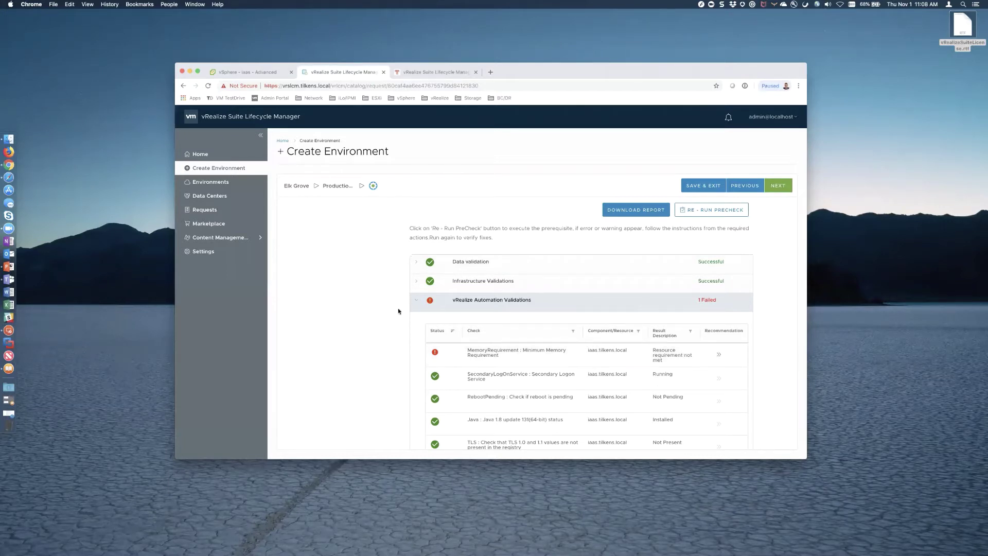
left_click(205, 209)
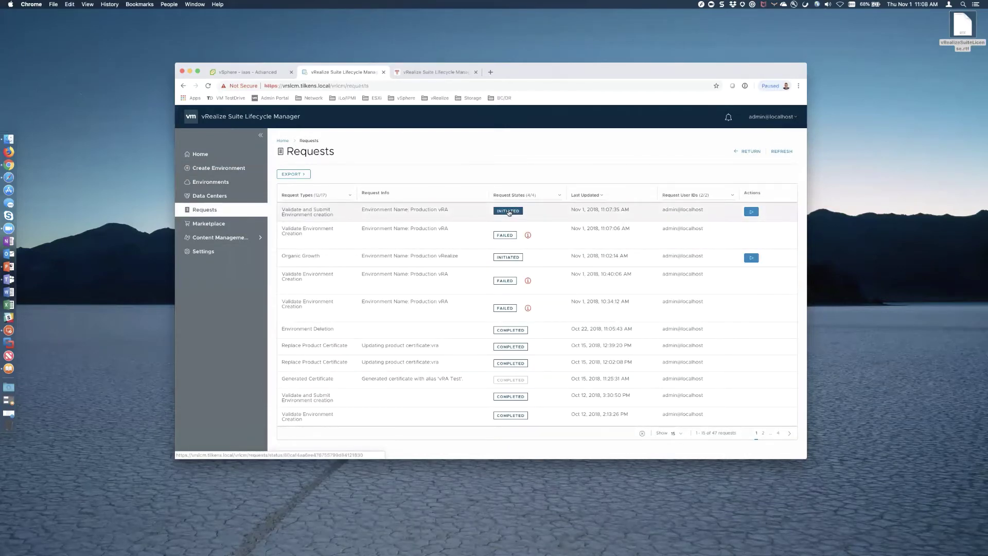
left_click(511, 211)
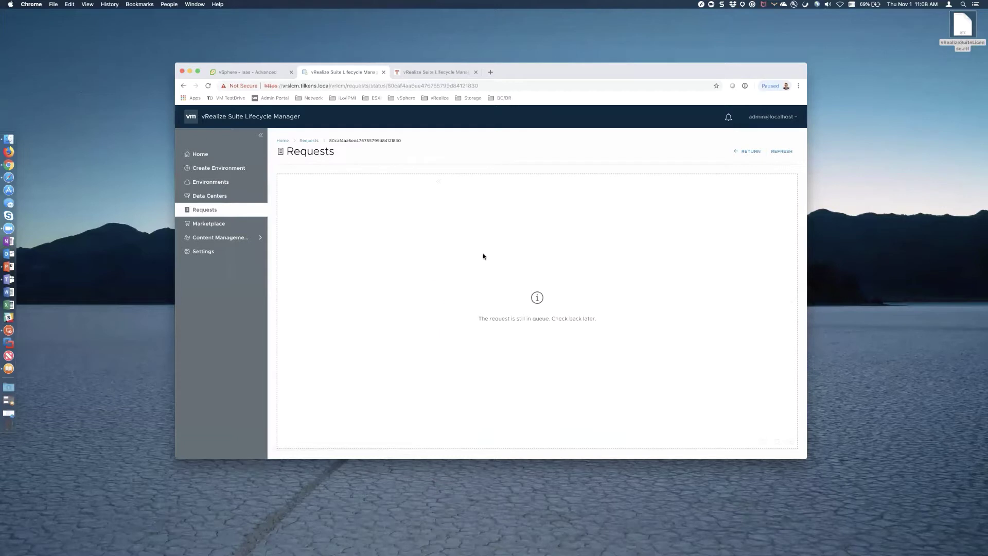
left_click(204, 210)
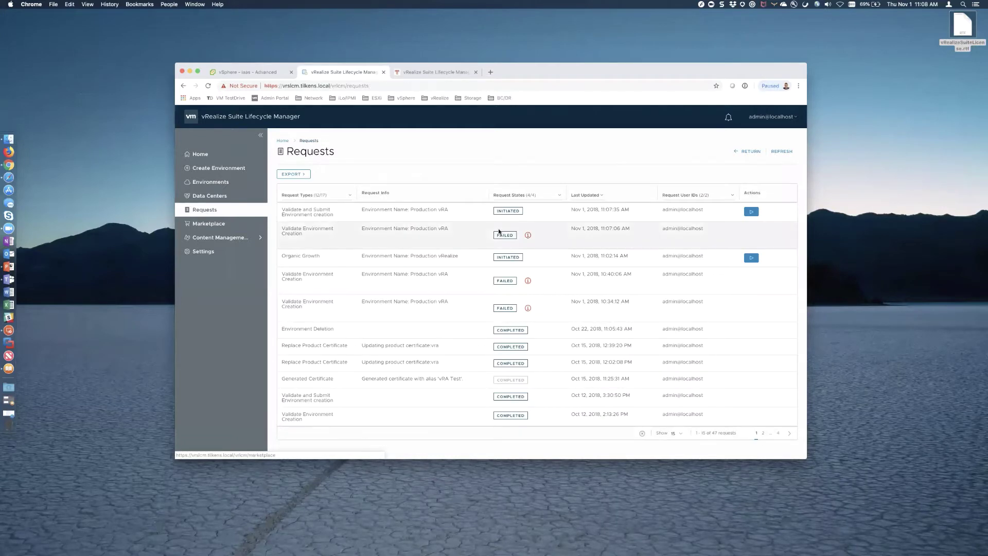
left_click(505, 232)
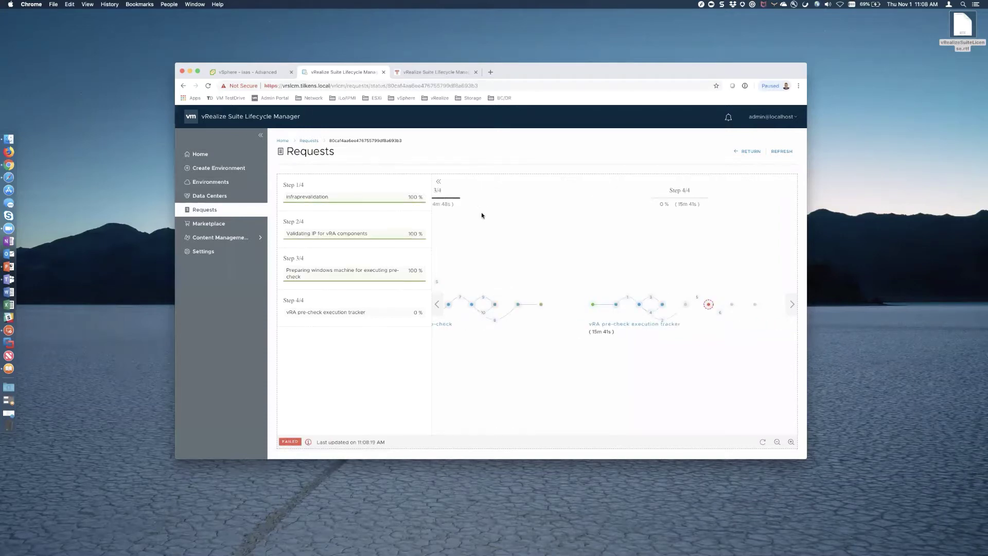
scroll(490, 251, "left", 10)
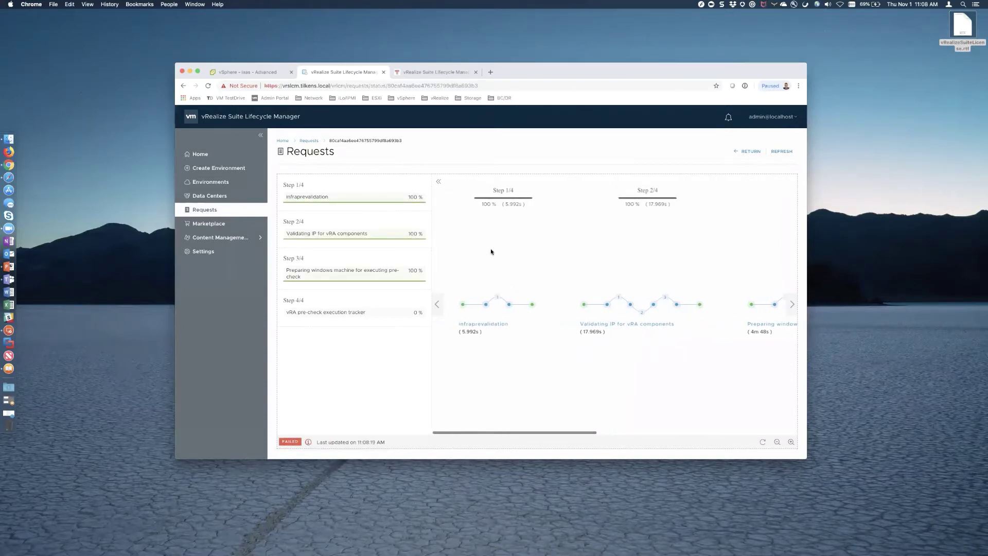
scroll(491, 250, "right", 4)
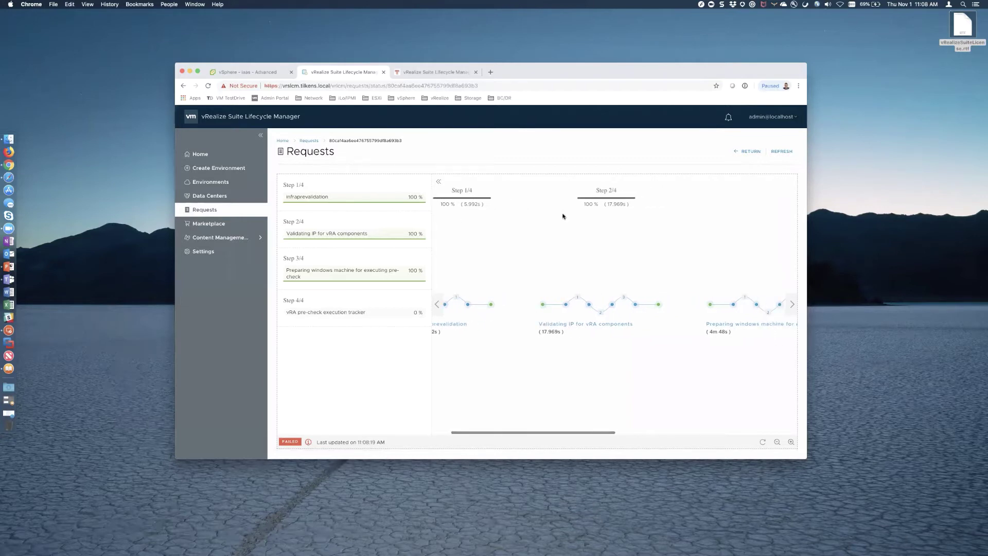
scroll(637, 232, "right", 15)
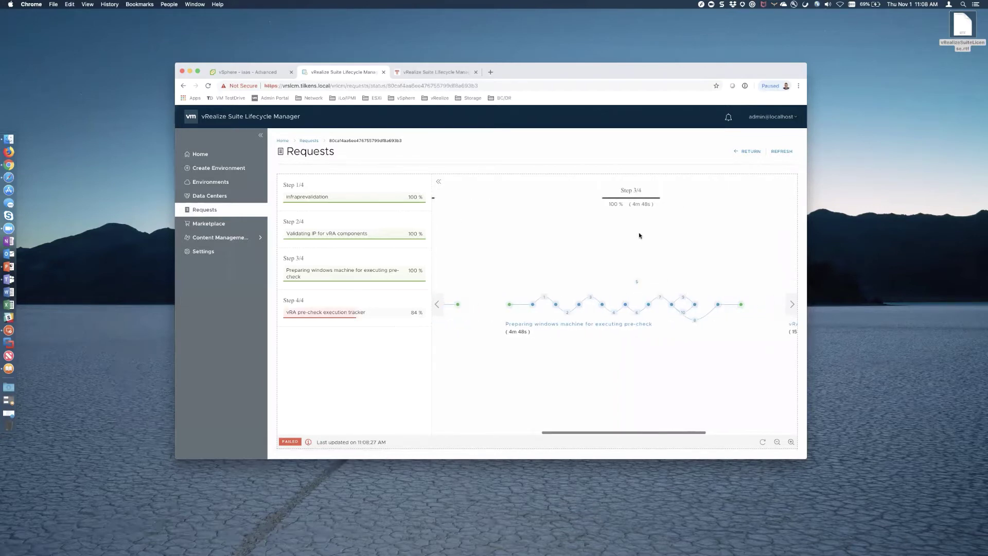
scroll(639, 235, "right", 15)
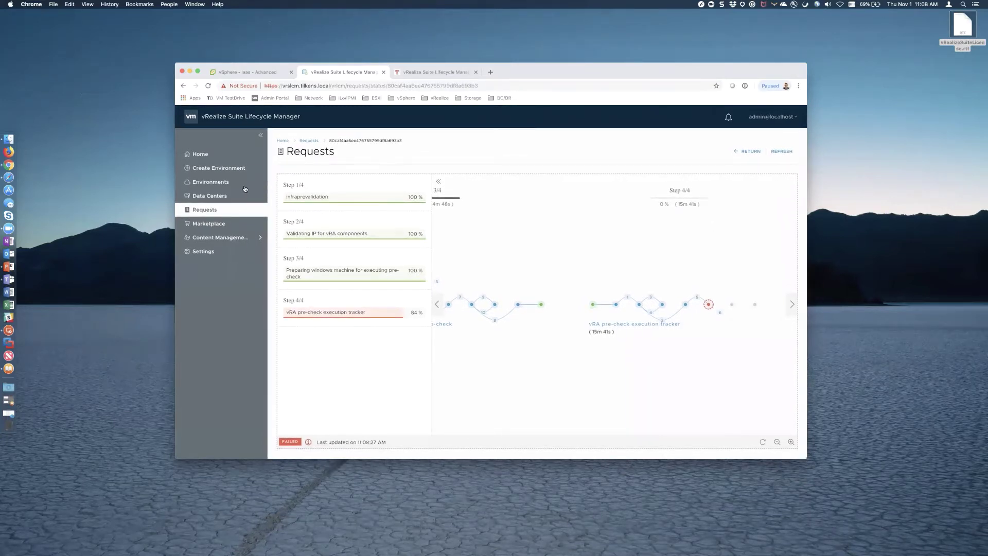
left_click(203, 156)
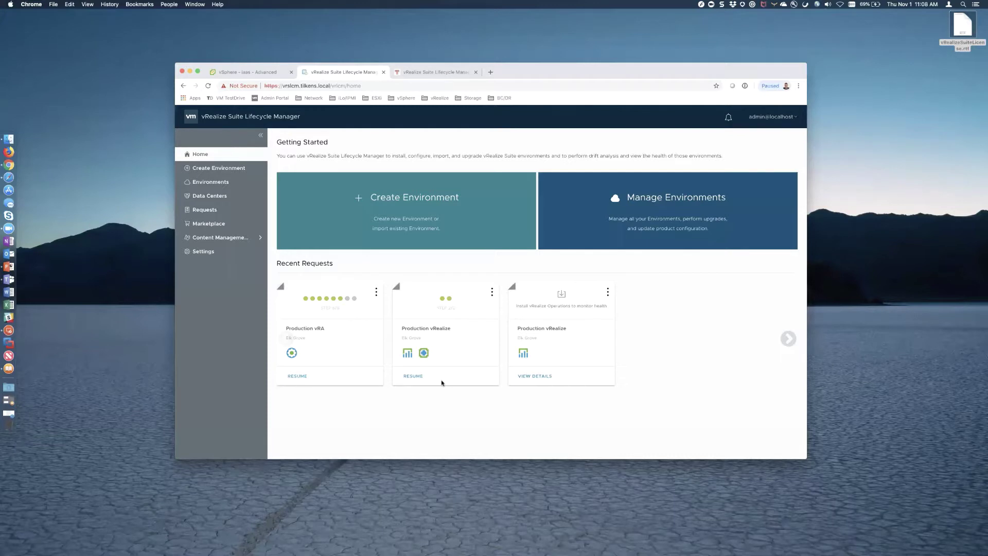
- Resume the Production vRA wizard, re-run and confirm the precheck, then view the Requests list
left_click(298, 376)
left_click(775, 189)
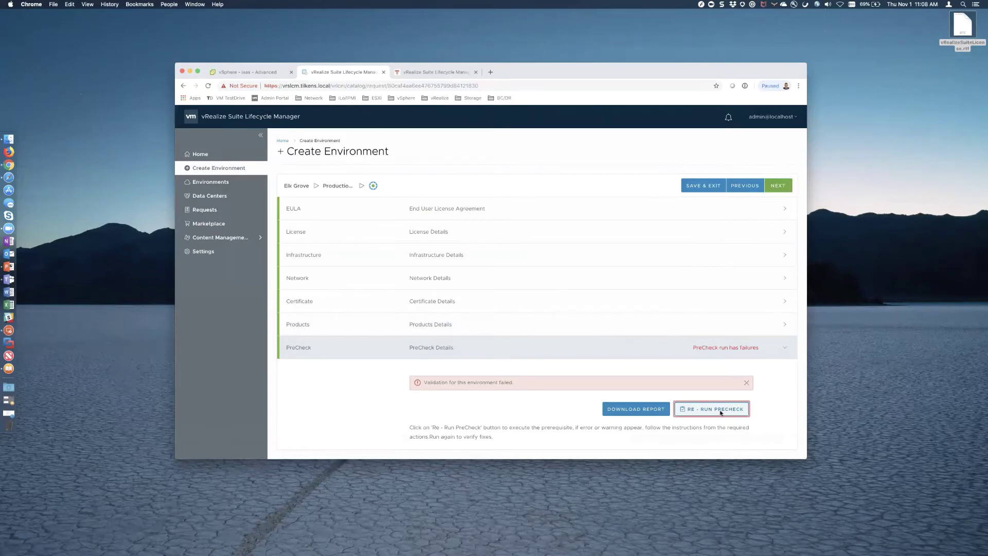
left_click(720, 408)
left_click(688, 420)
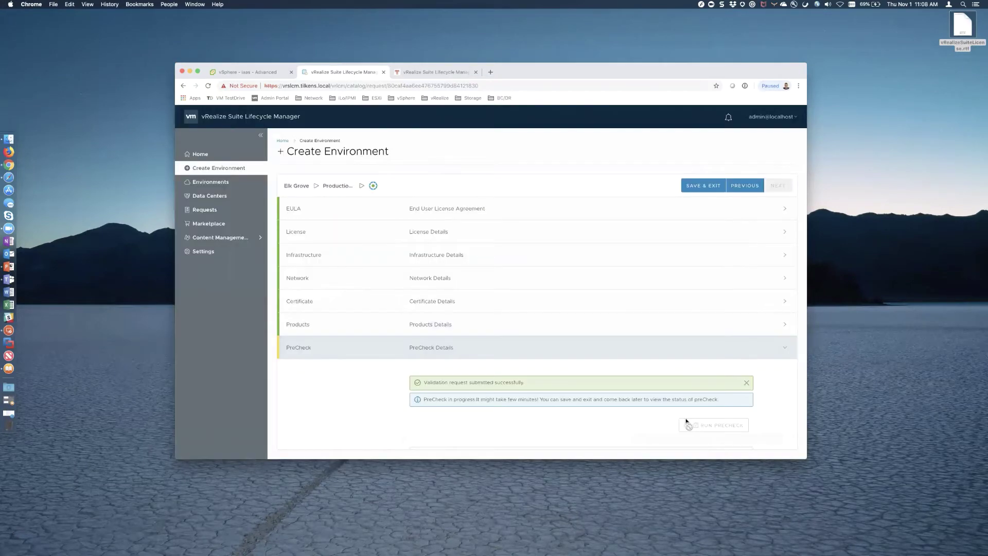
scroll(686, 420, "down", 2)
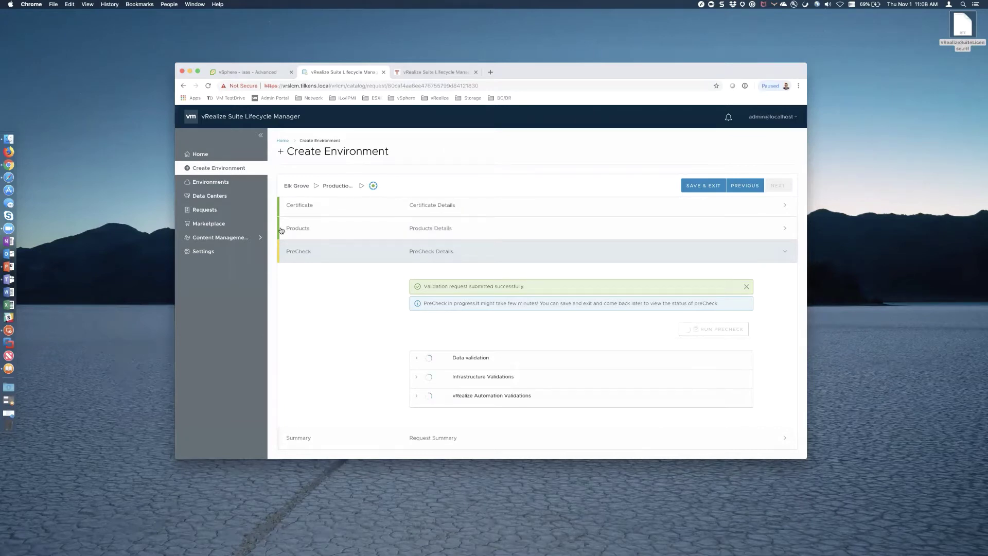
left_click(210, 215)
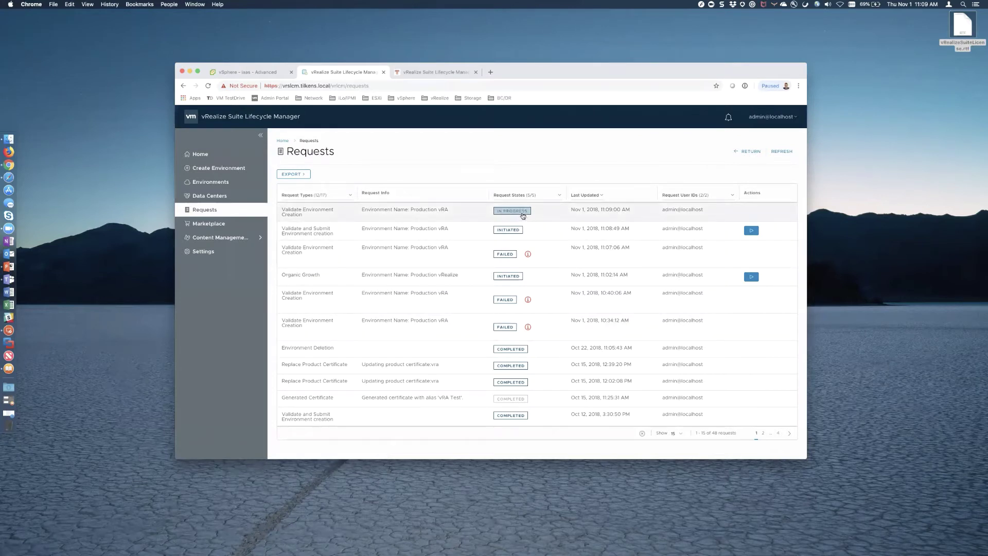
- Open the in-progress vRA validation request, refresh its progress twice, then go back Home
left_click(523, 212)
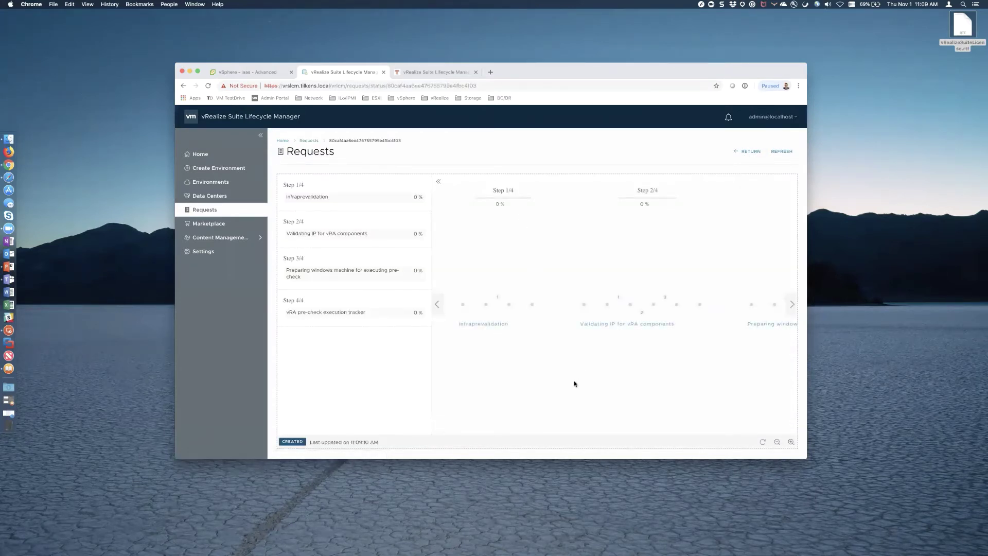
left_click(204, 209)
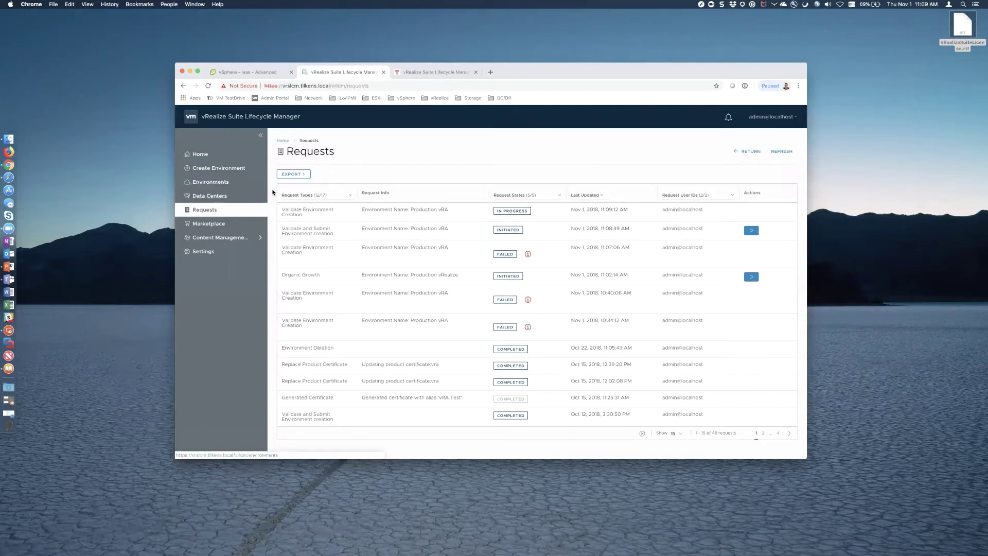
left_click(512, 210)
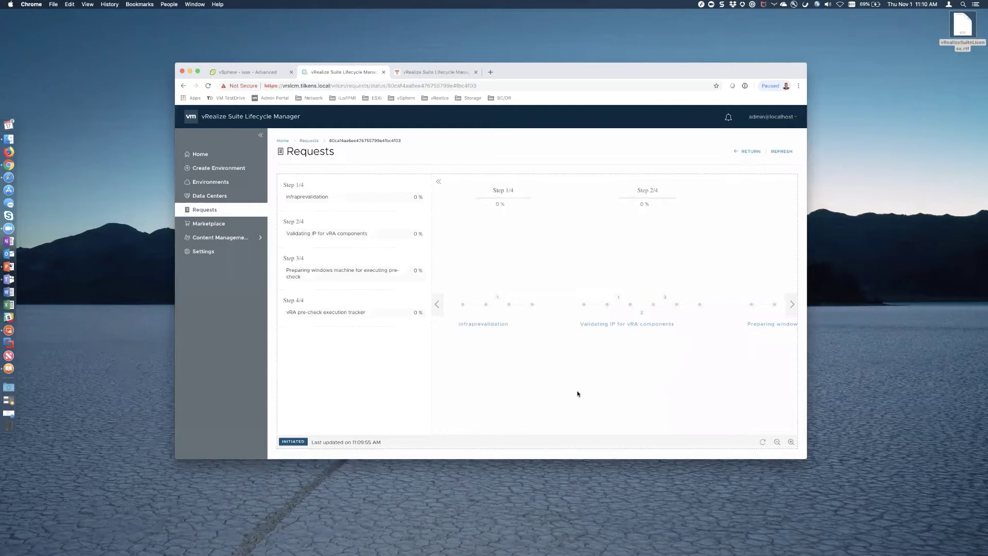
left_click(782, 151)
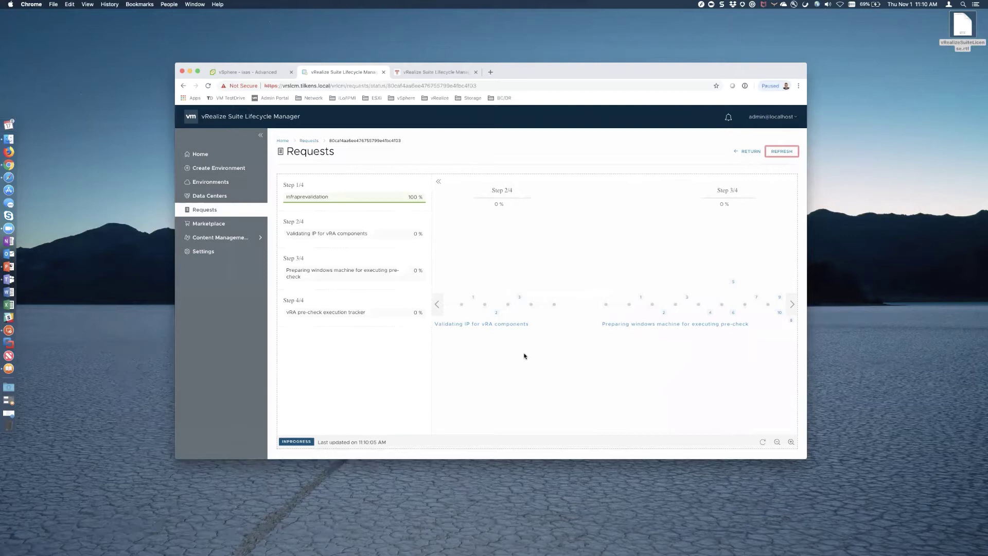
scroll(525, 355, "left", 5)
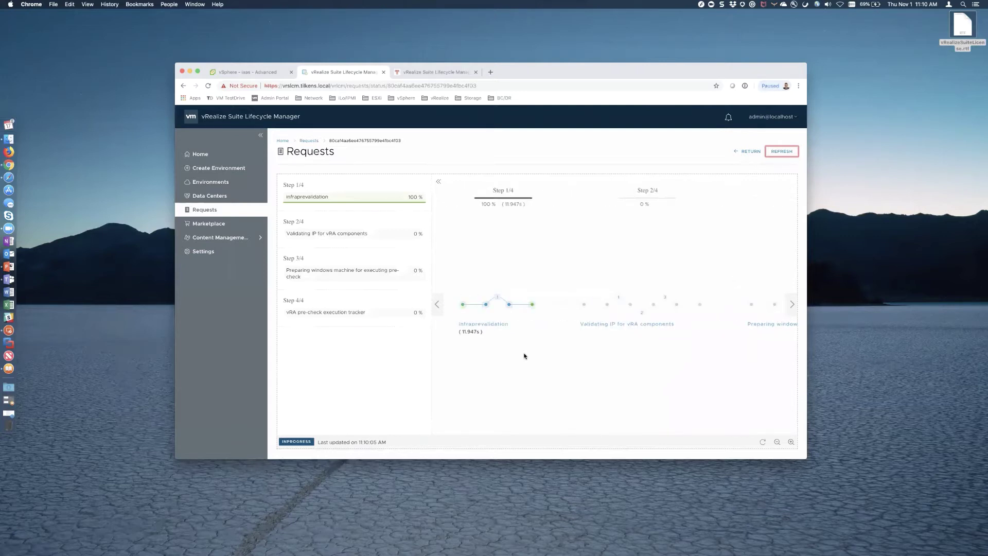
scroll(524, 356, "right", 5)
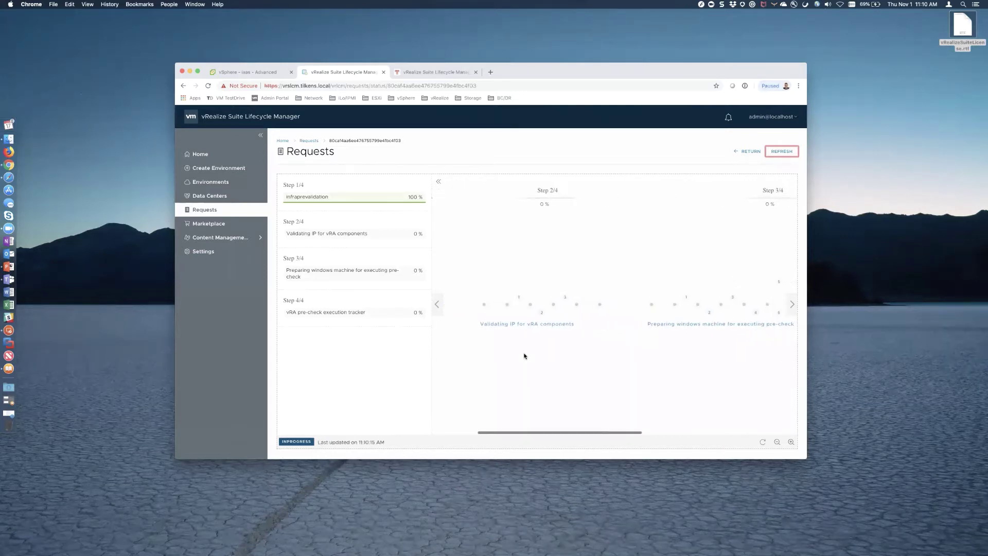
left_click(792, 153)
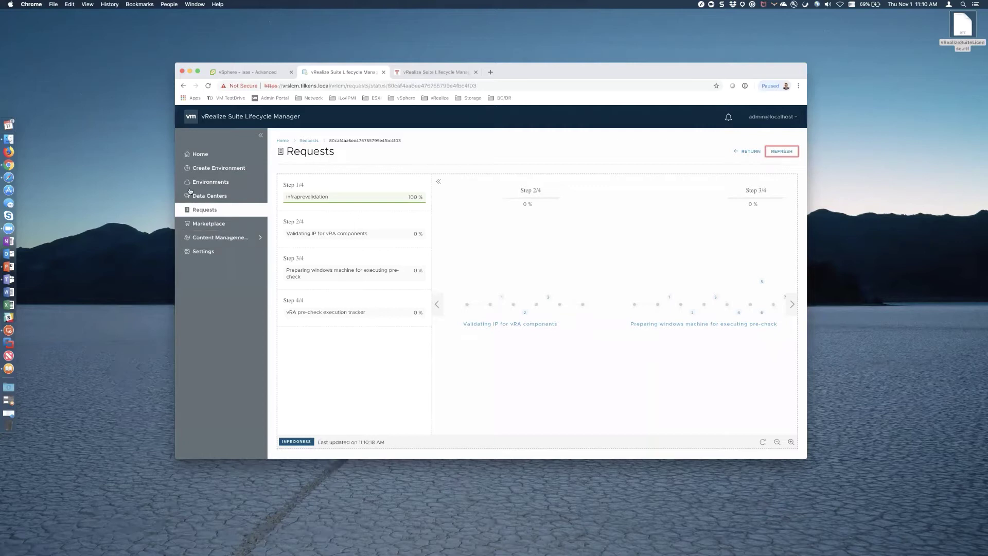
left_click(202, 155)
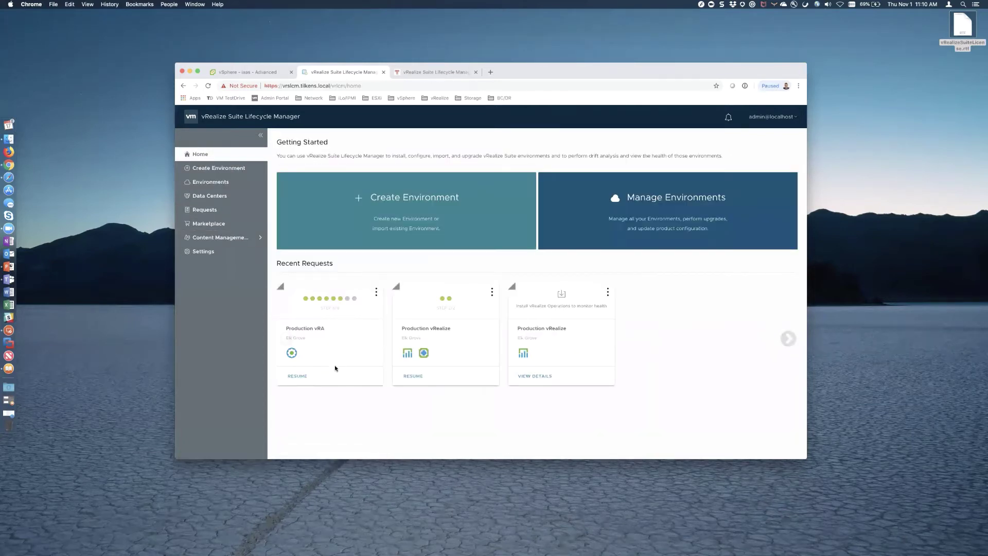
- Resume the Production vRA card, advance to start the pre-check, and open the Requests list
left_click(297, 376)
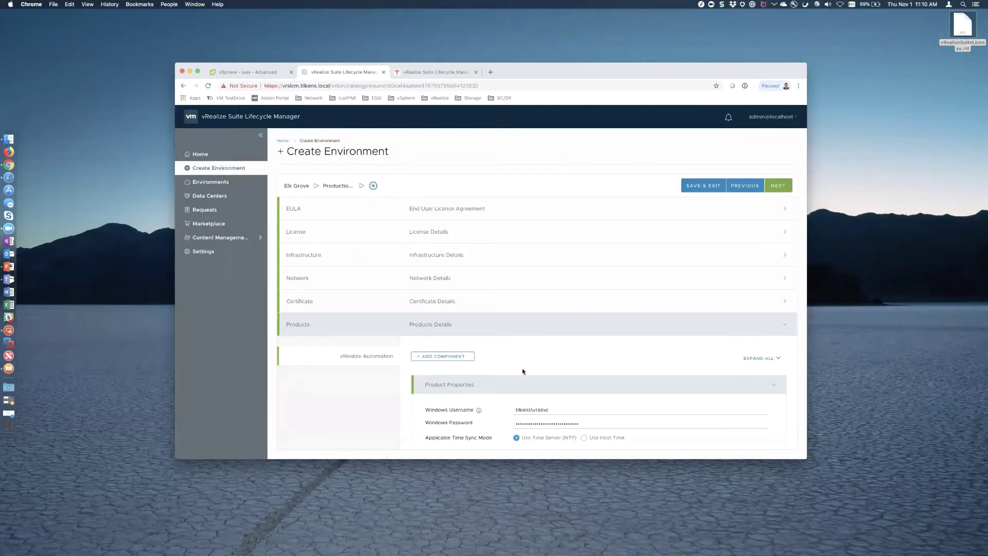
left_click(776, 187)
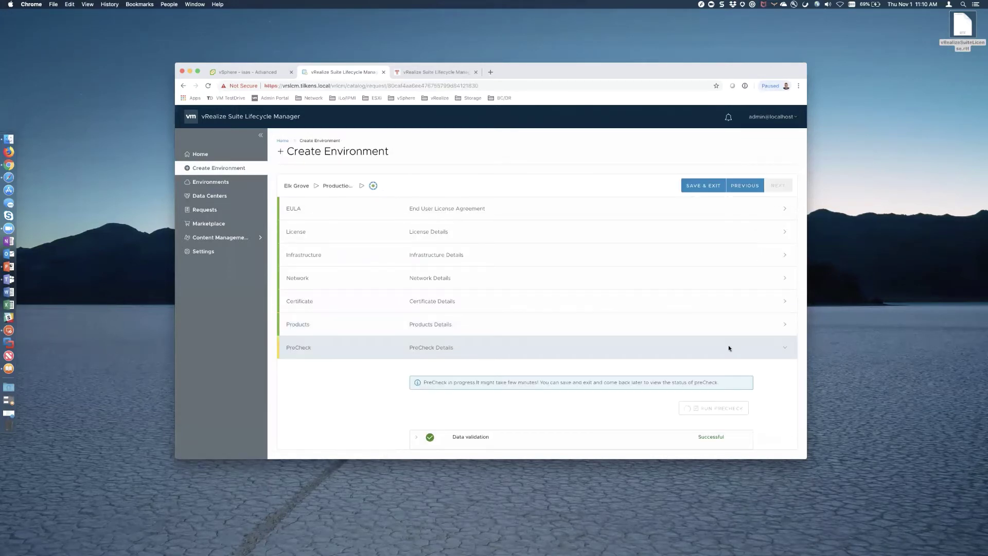
scroll(731, 355, "down", 1)
scroll(733, 363, "down", 2)
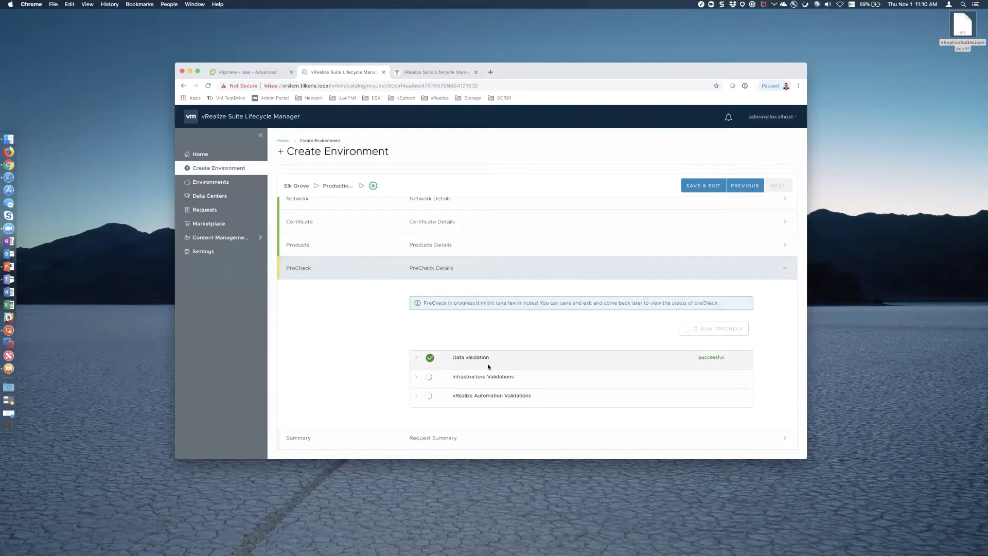
left_click(211, 212)
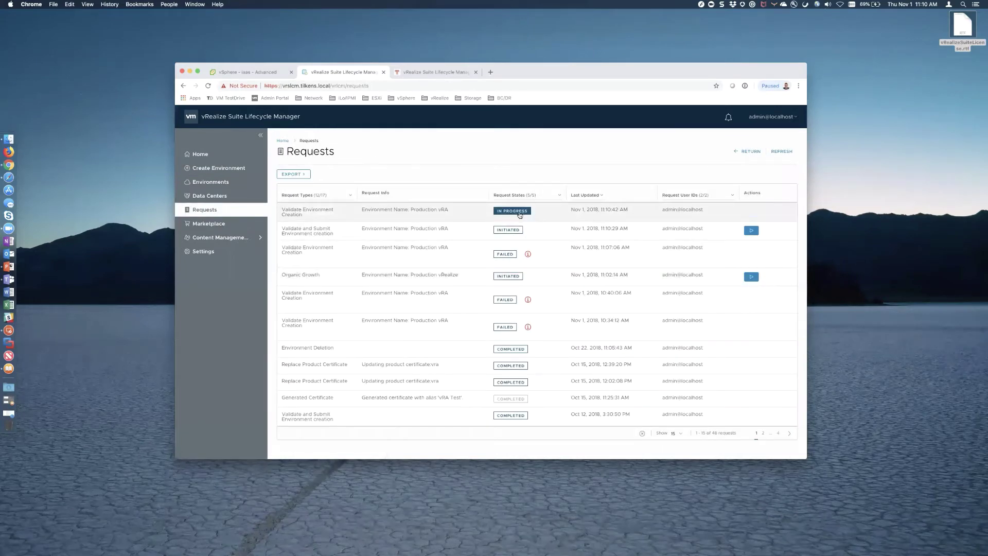
- Open the in-progress validation request, refresh it, and scroll the workflow graph to Step 4/4
left_click(520, 211)
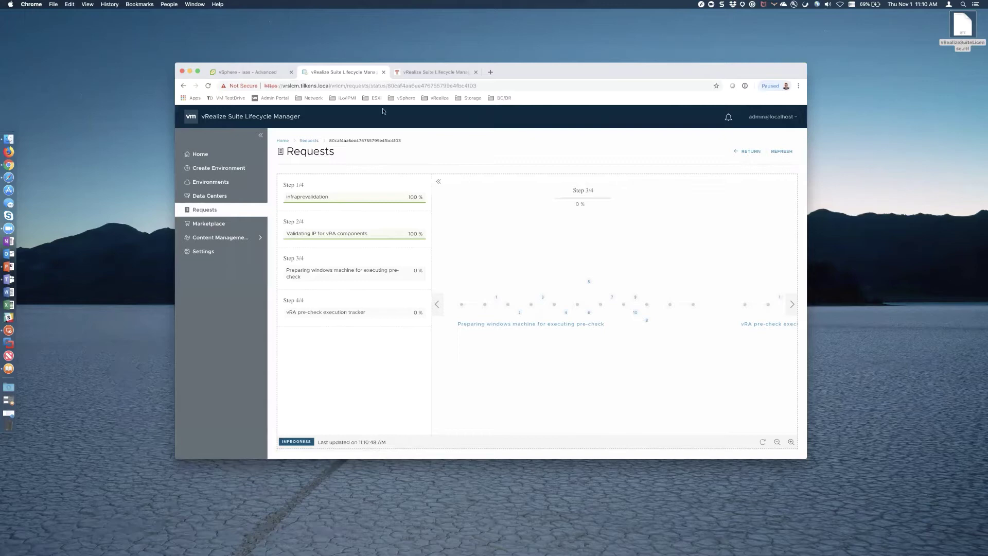
left_click(247, 73)
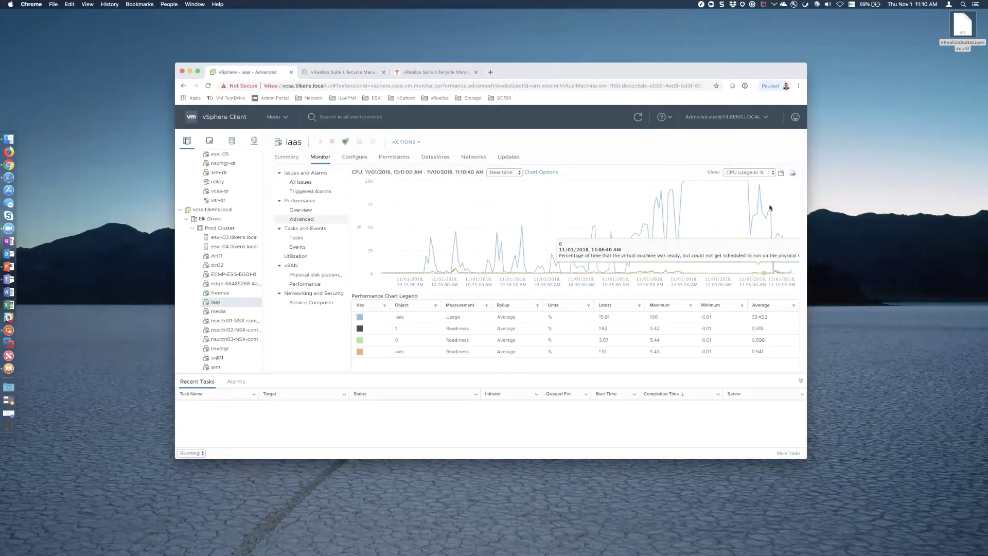
left_click(345, 72)
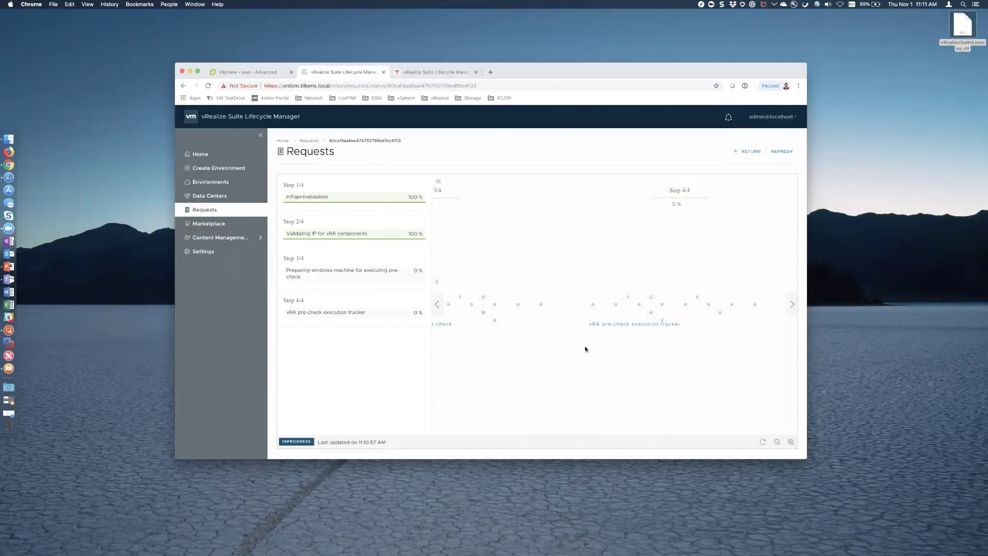
left_click(781, 152)
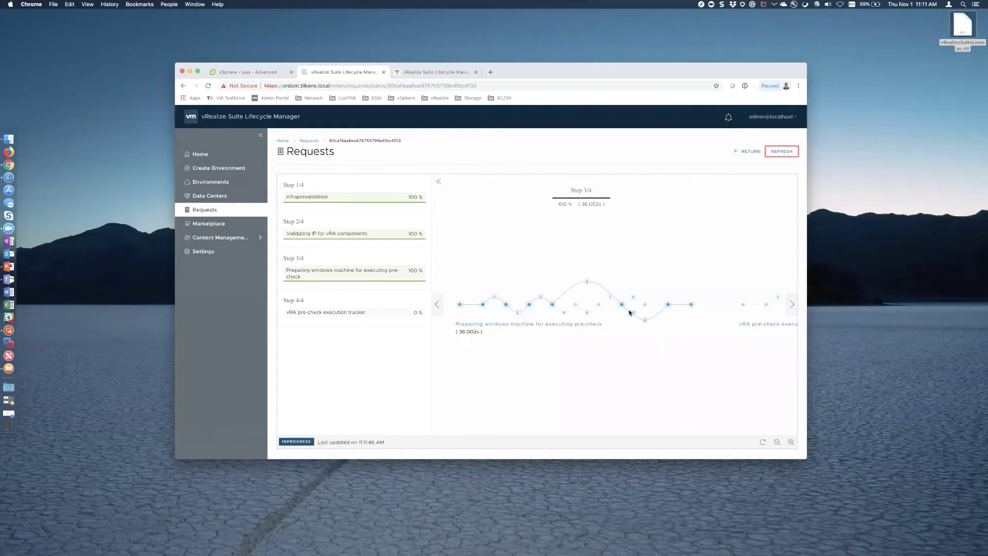
scroll(682, 349, "right", 3)
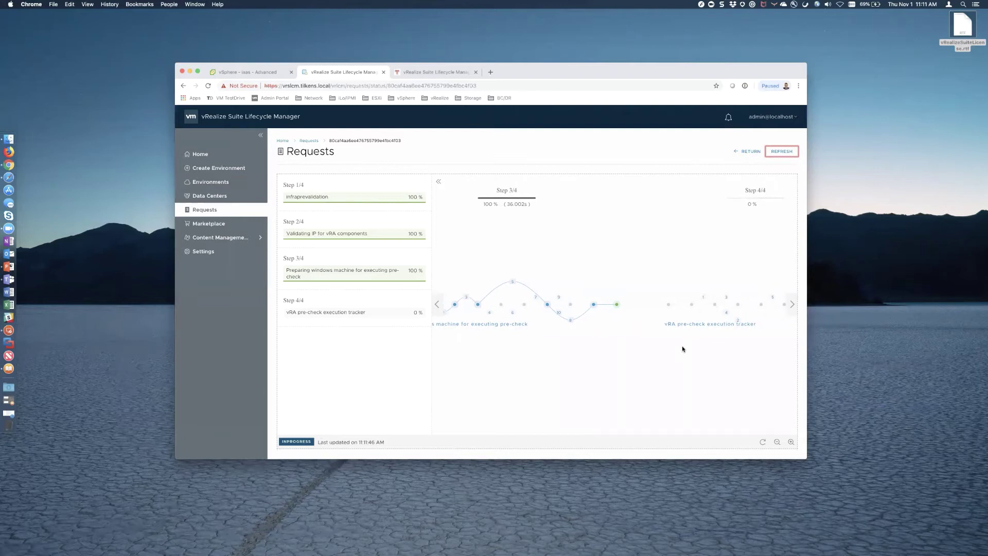
scroll(682, 348, "right", 3)
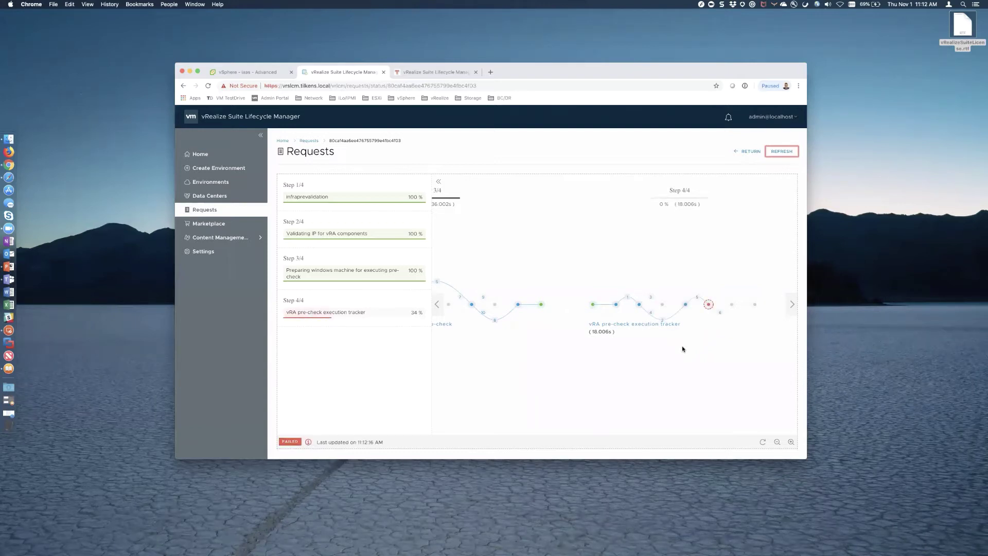
- View the failed pre-check step's details, then go to the Requests list
left_click(709, 305)
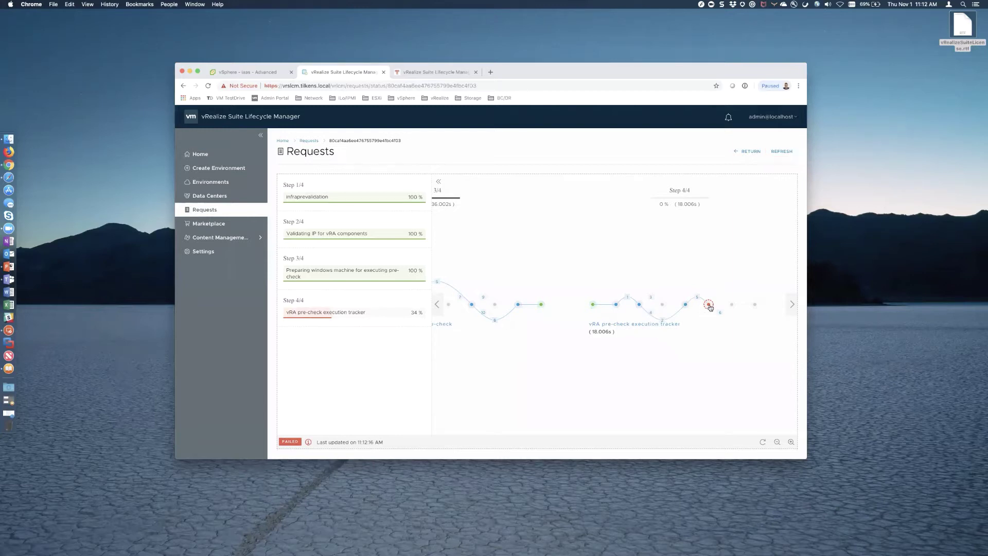
left_click(705, 366)
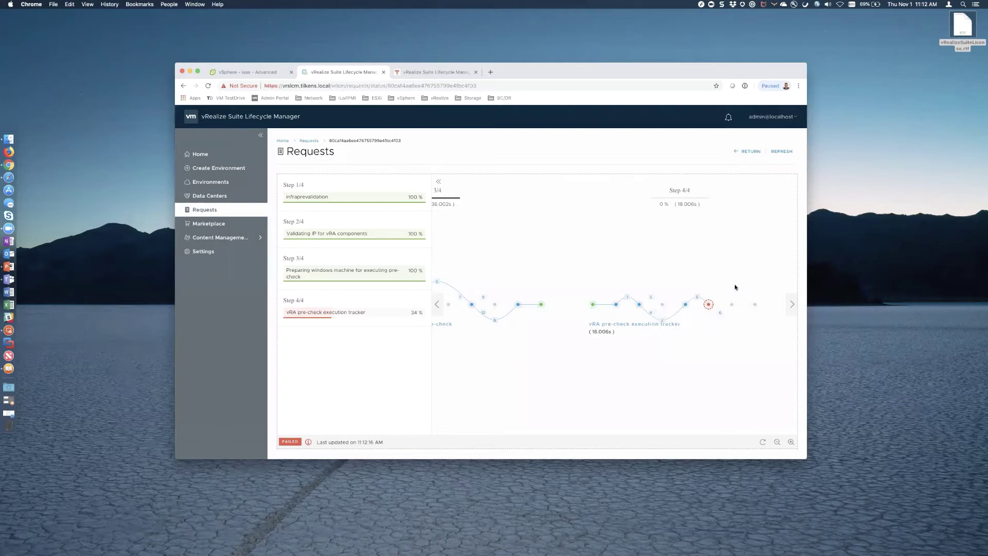
left_click(204, 208)
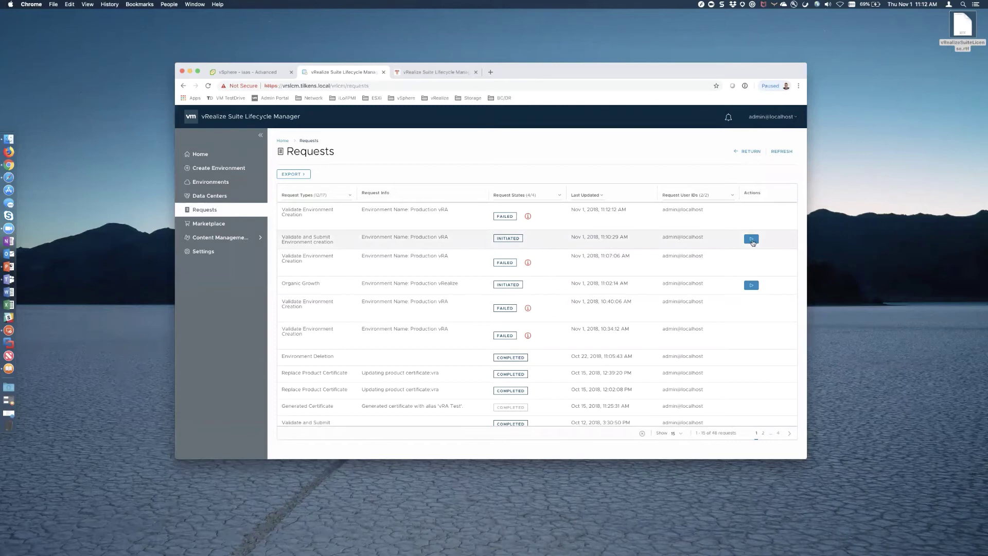
- Resume the initiated Production vRA wizard to find the failed RebootPending check on iaas.tilkens.local
left_click(751, 240)
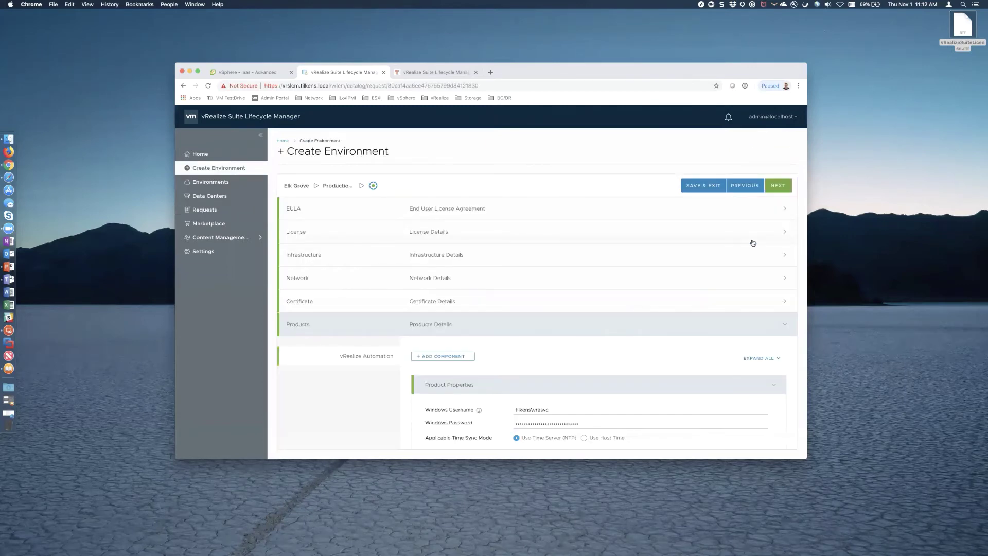
scroll(752, 243, "down", 10)
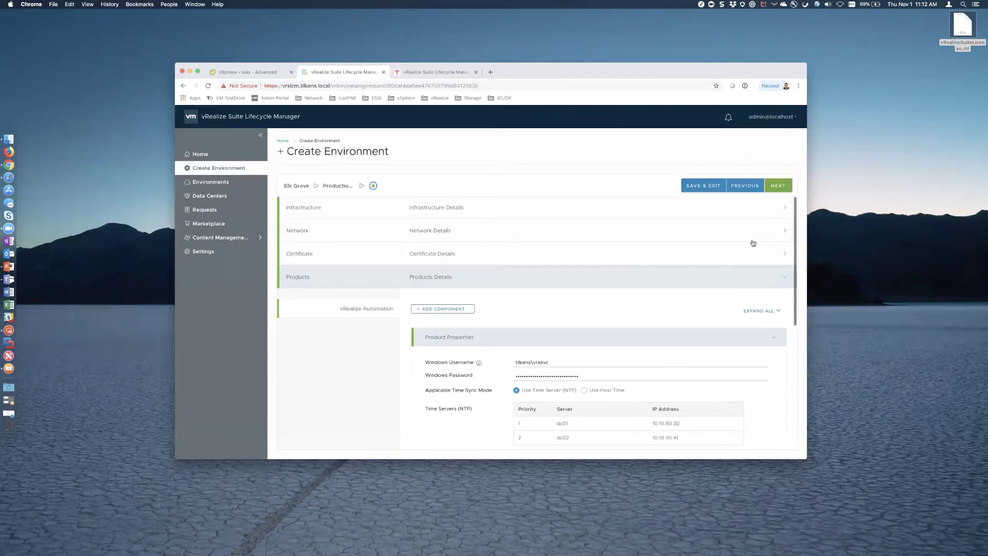
left_click(775, 186)
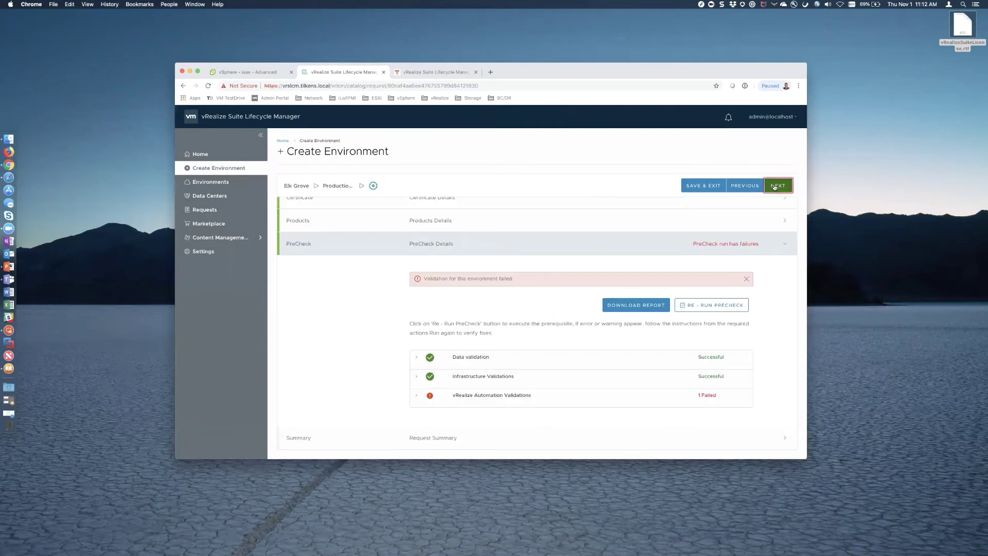
left_click(416, 395)
scroll(463, 380, "down", 3)
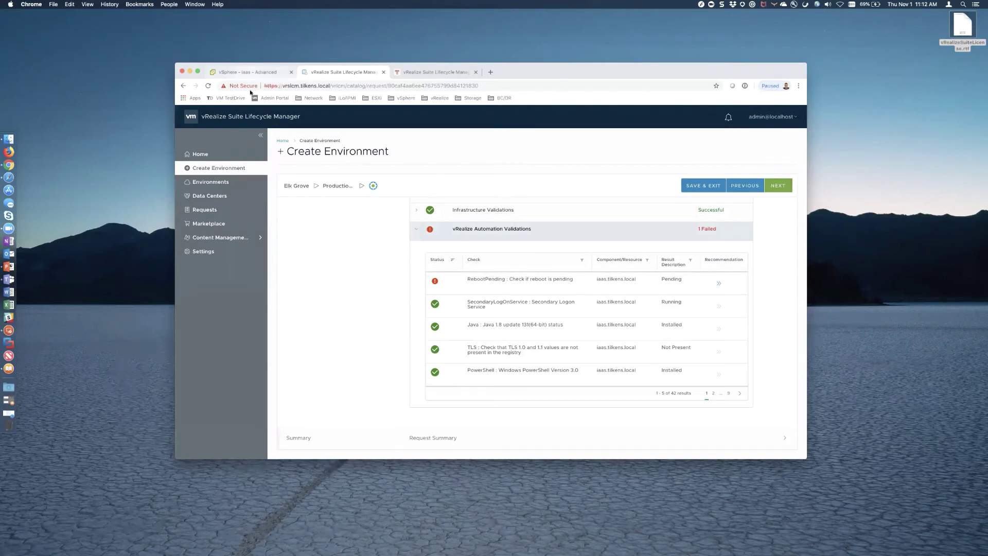
left_click(247, 73)
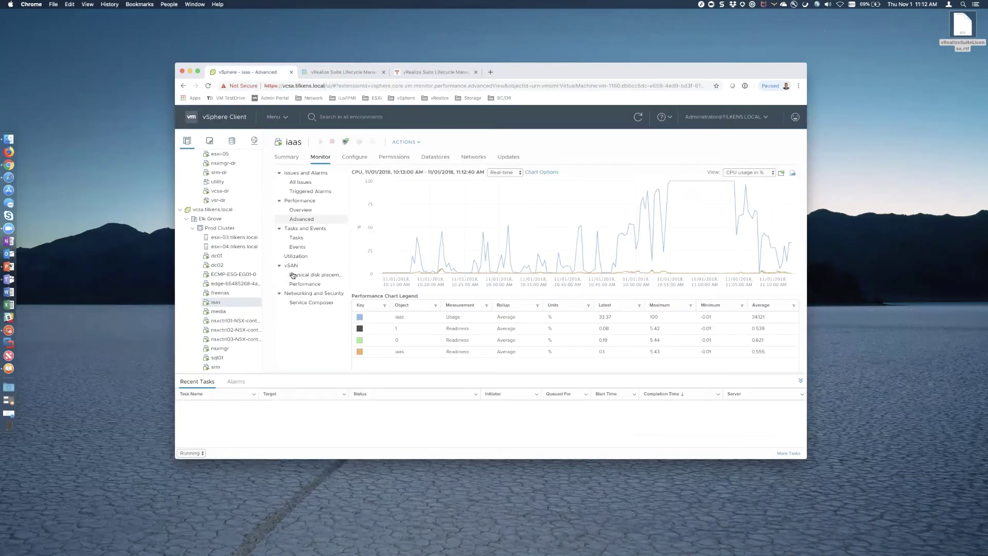
- Restart the iaas VM's guest OS via Power > Restart Guest OS and confirm
right_click(227, 303)
mouse_move(278, 167)
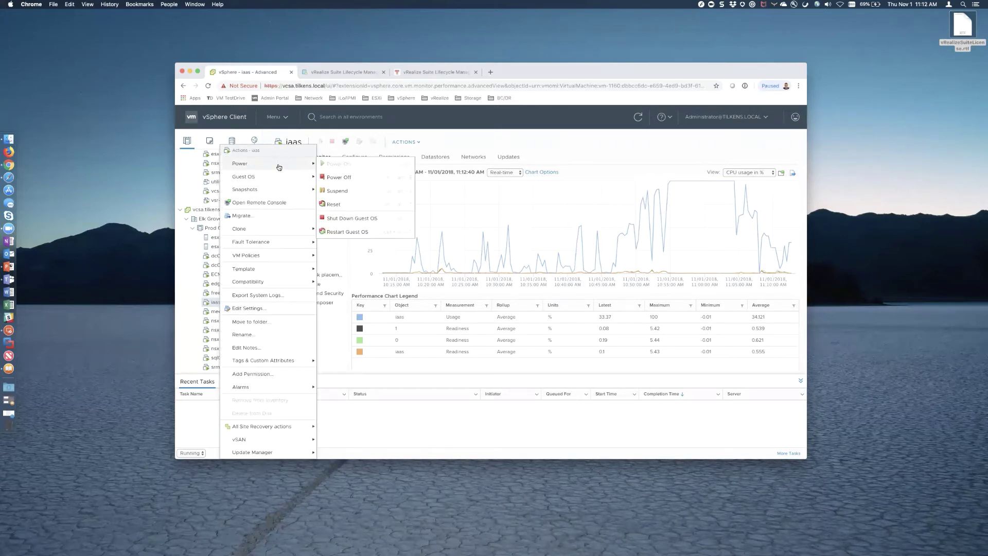
left_click(350, 232)
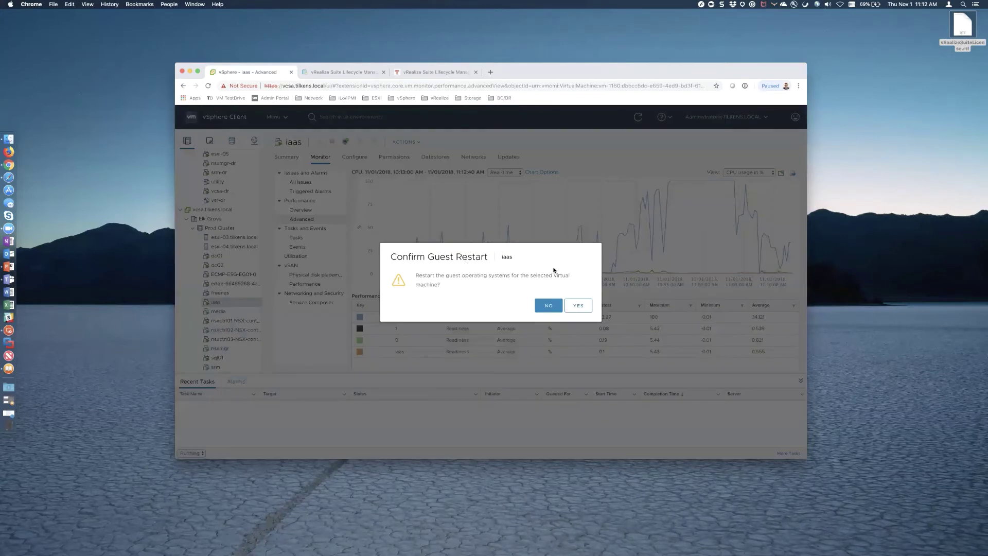
left_click(577, 304)
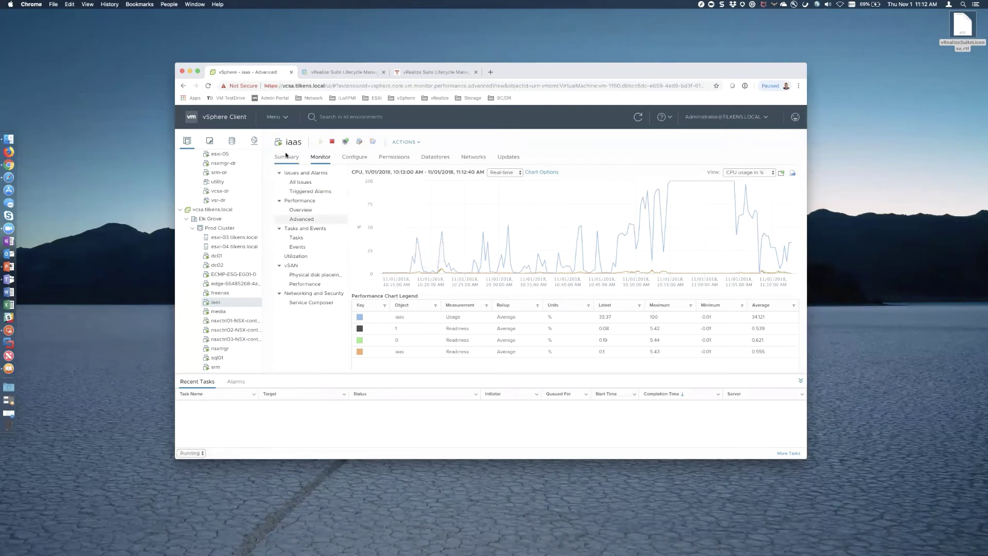
- Check the iaas VM's summary and its web console during the reboot, then close the console
left_click(287, 157)
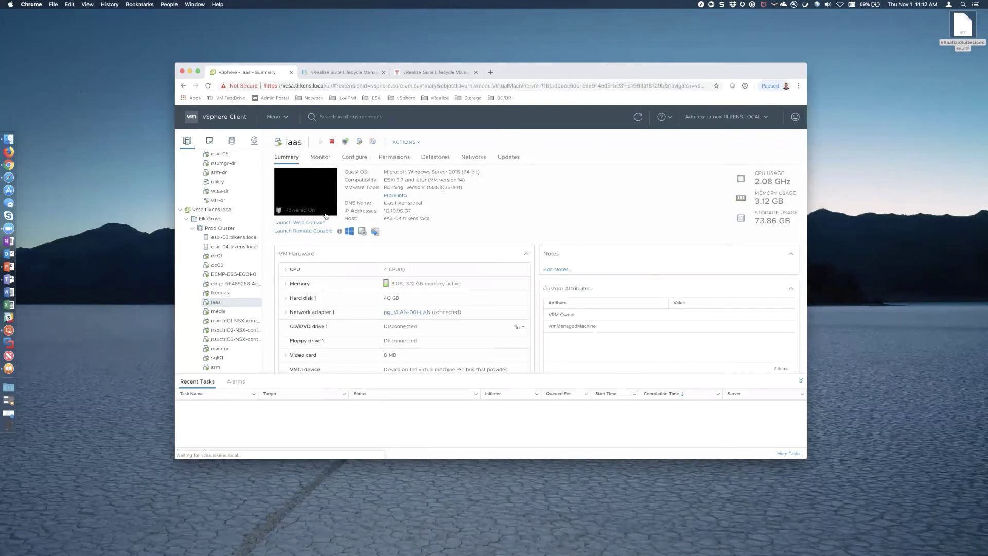
left_click(303, 197)
left_click(578, 320)
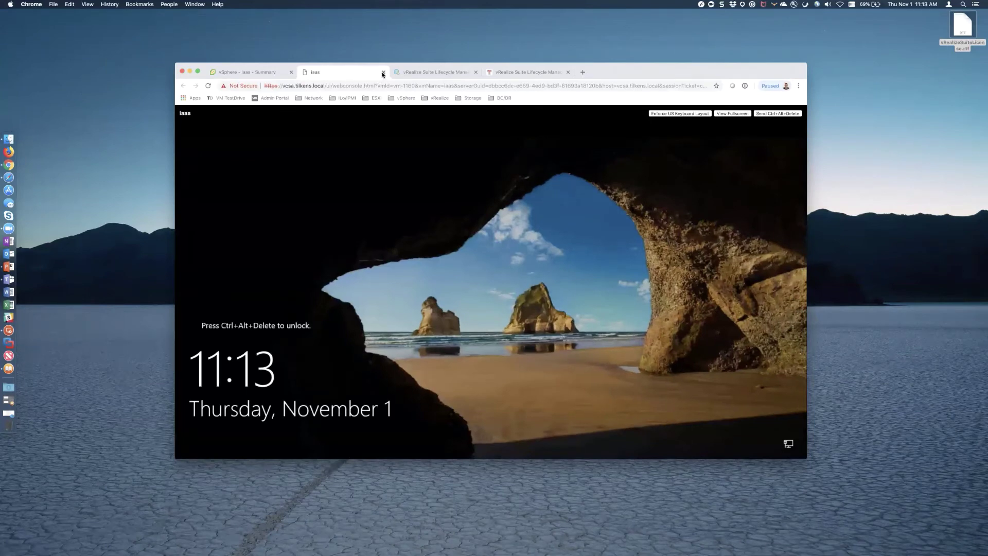
left_click(383, 75)
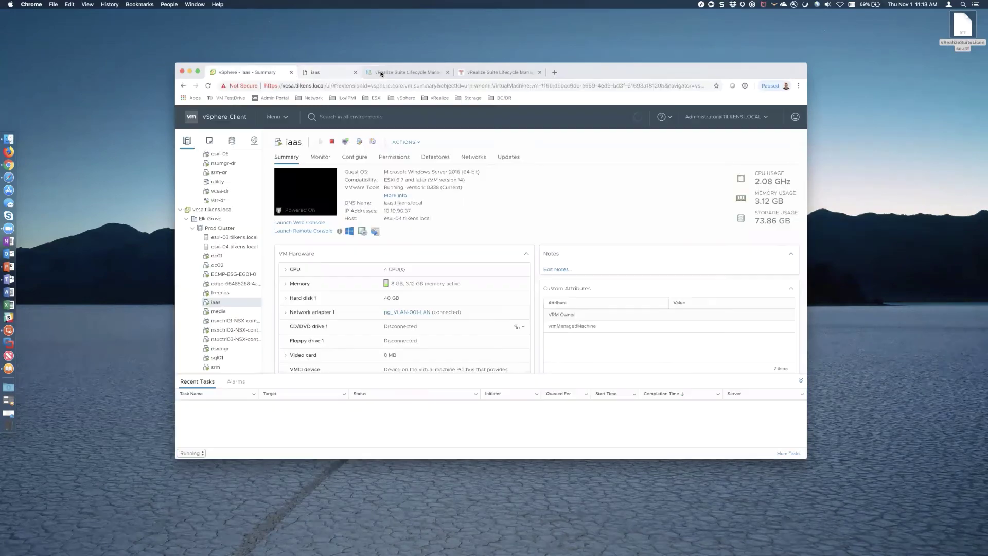
- Leave the iaas console and resume the Production vRA request at its precheck step
key("ctrl+Tab")
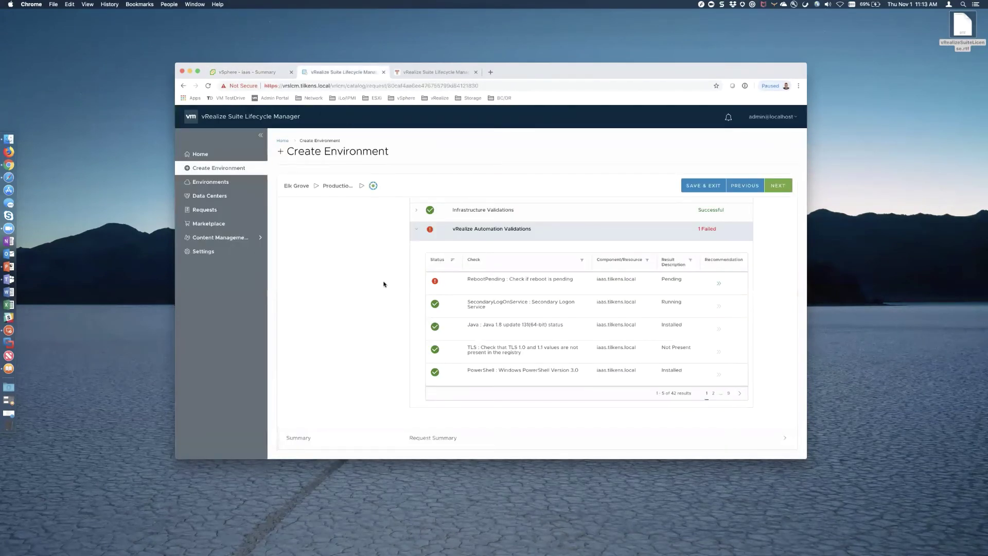
left_click(205, 209)
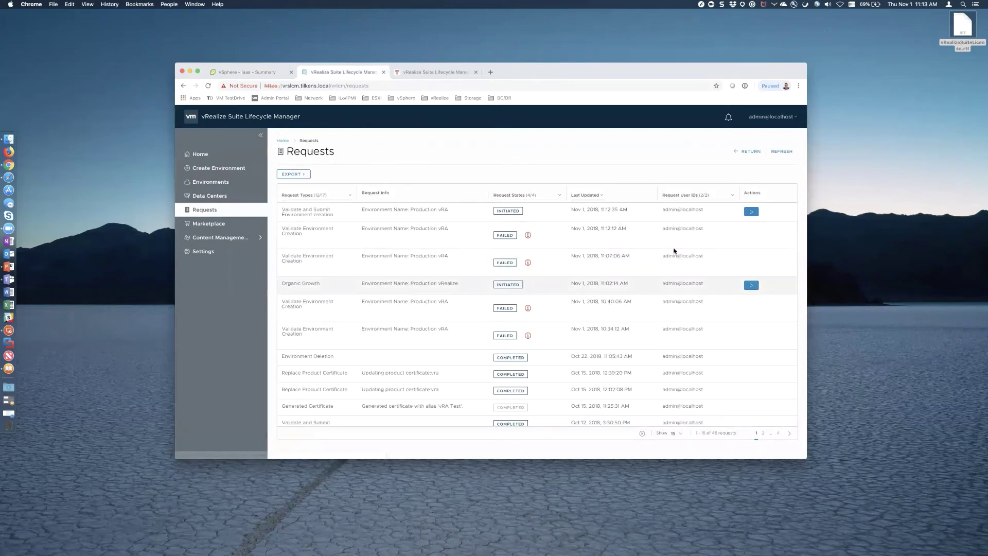
left_click(750, 212)
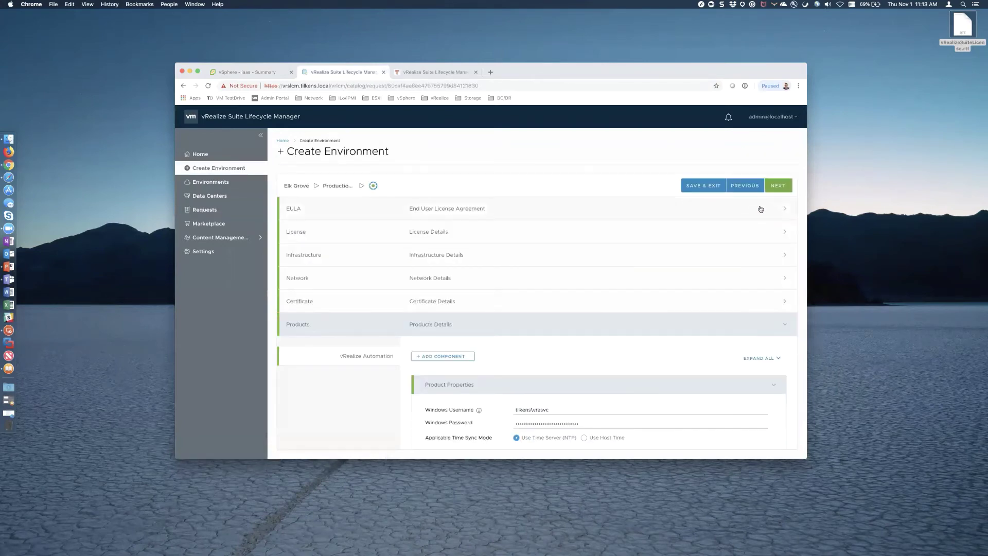
left_click(776, 186)
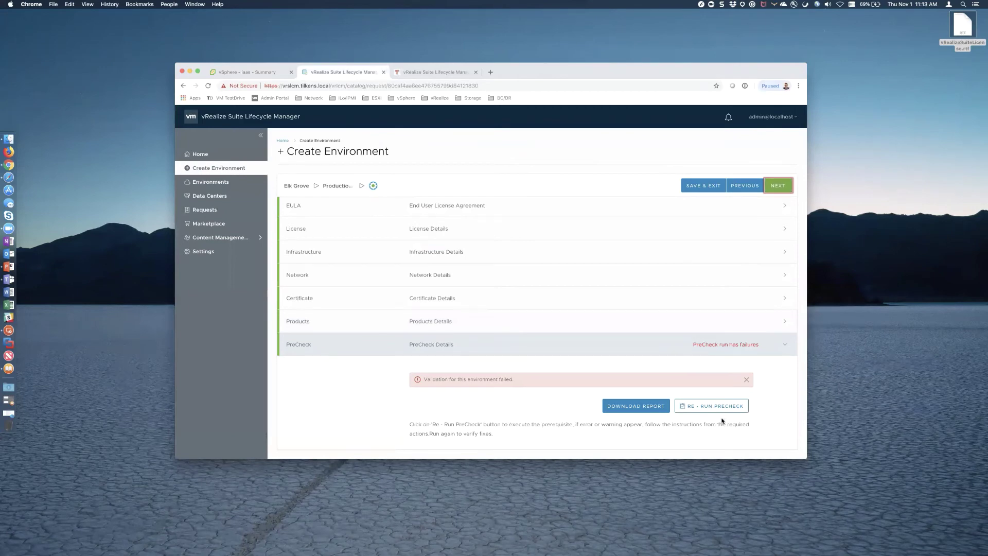
scroll(722, 421, "down", 3)
- Re-run the environment prechecks and go to the Requests list to follow the validation
left_click(718, 305)
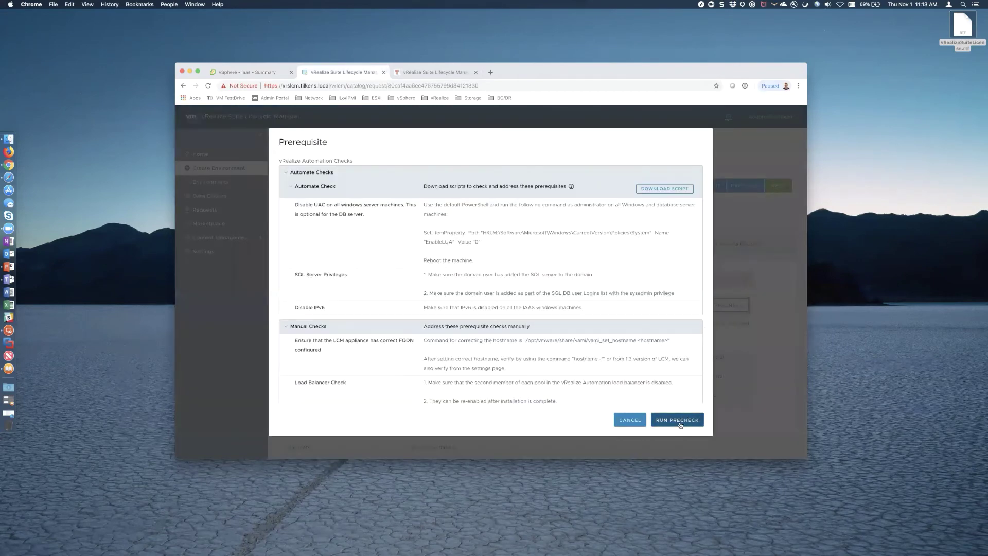
left_click(678, 422)
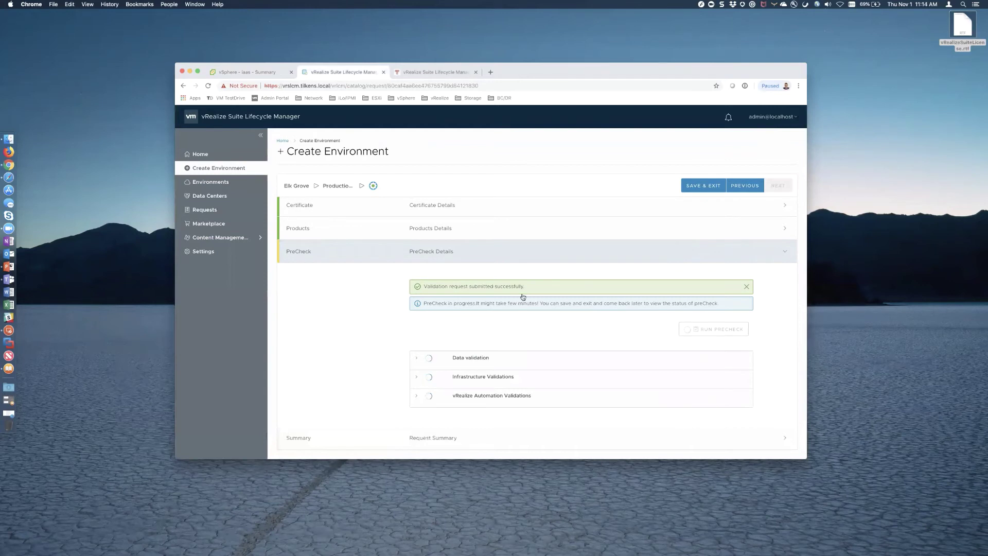
left_click(208, 210)
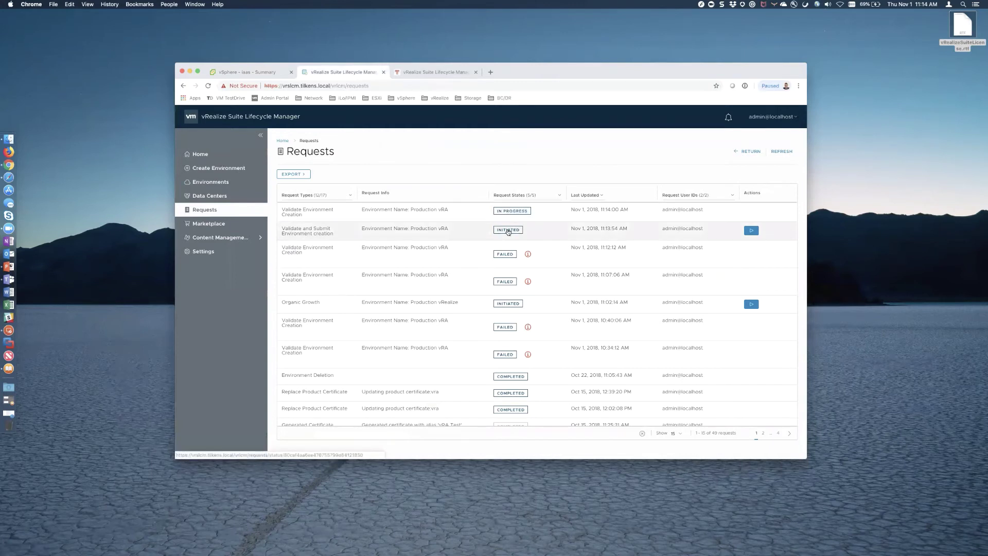
- Refresh the Production vRA validation request until all four steps show 100%, then return Home
left_click(510, 211)
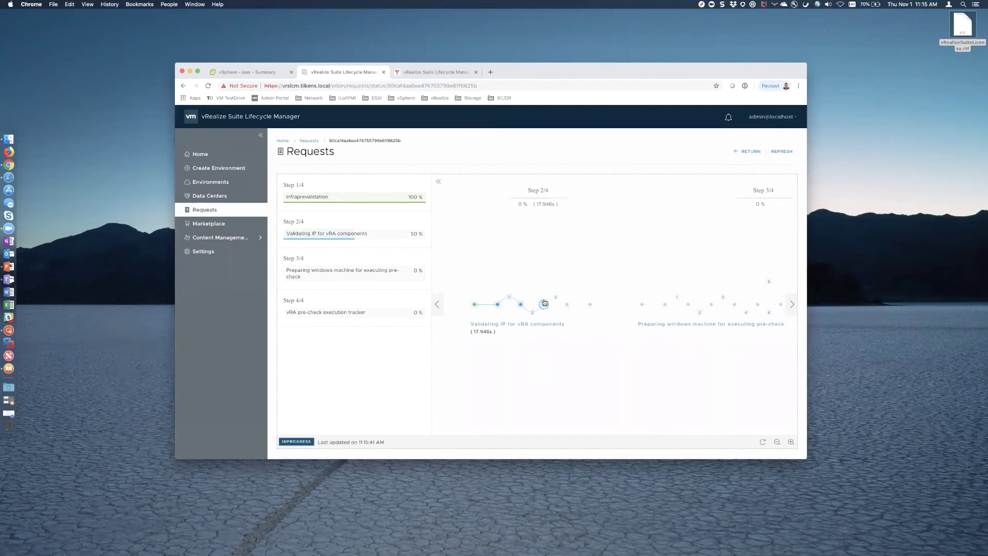
mouse_move(544, 306)
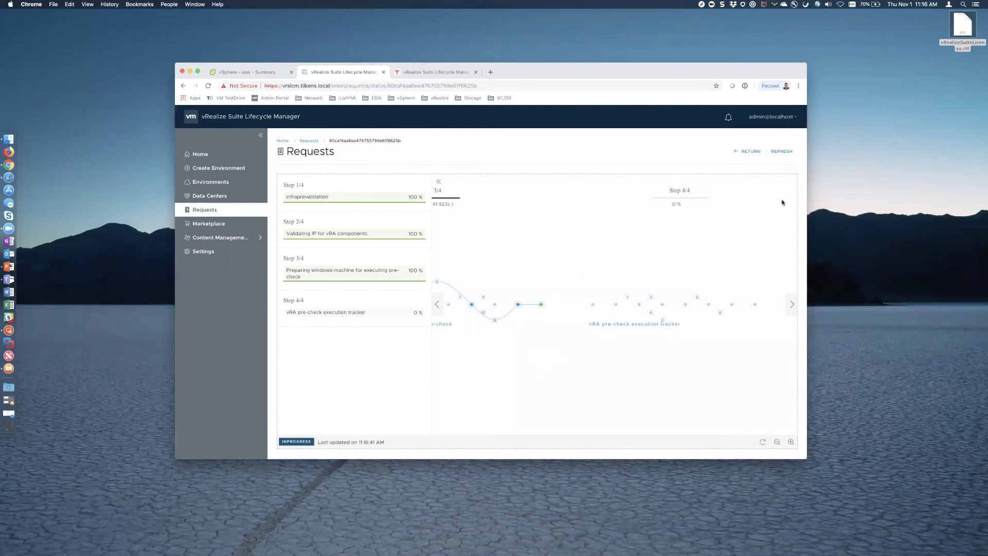
left_click(783, 151)
left_click(781, 152)
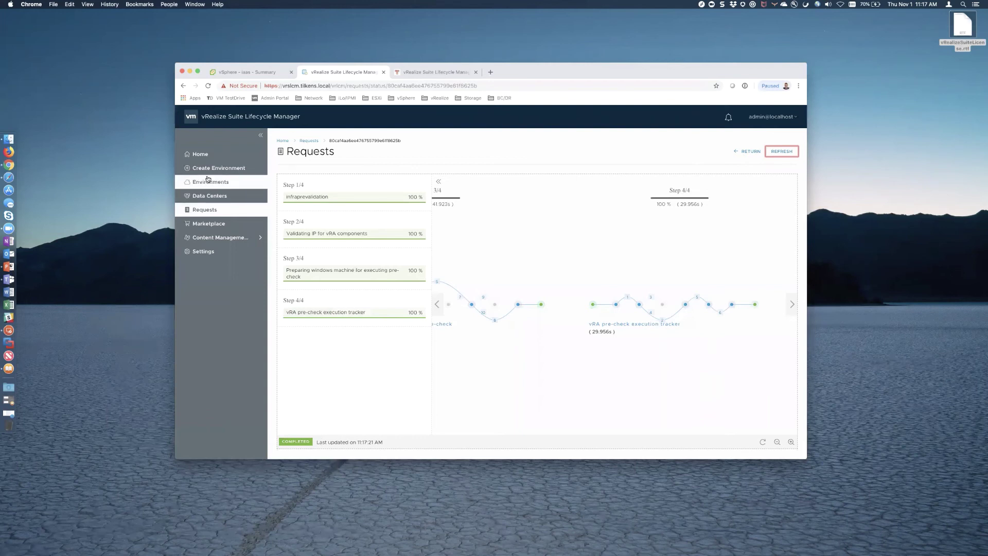
left_click(200, 153)
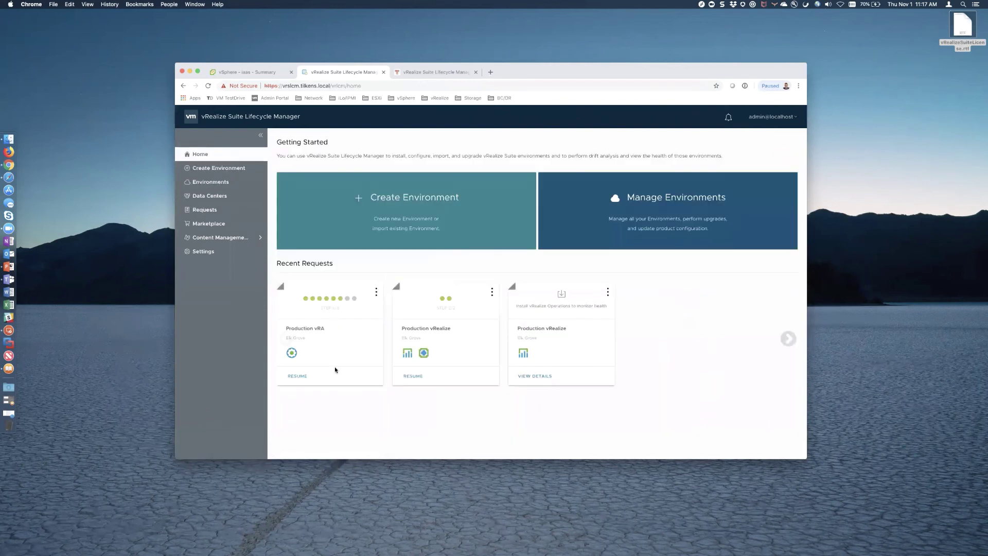
- Resume the Production vRA environment, confirm all prechecks passed, and review the request summary
left_click(298, 376)
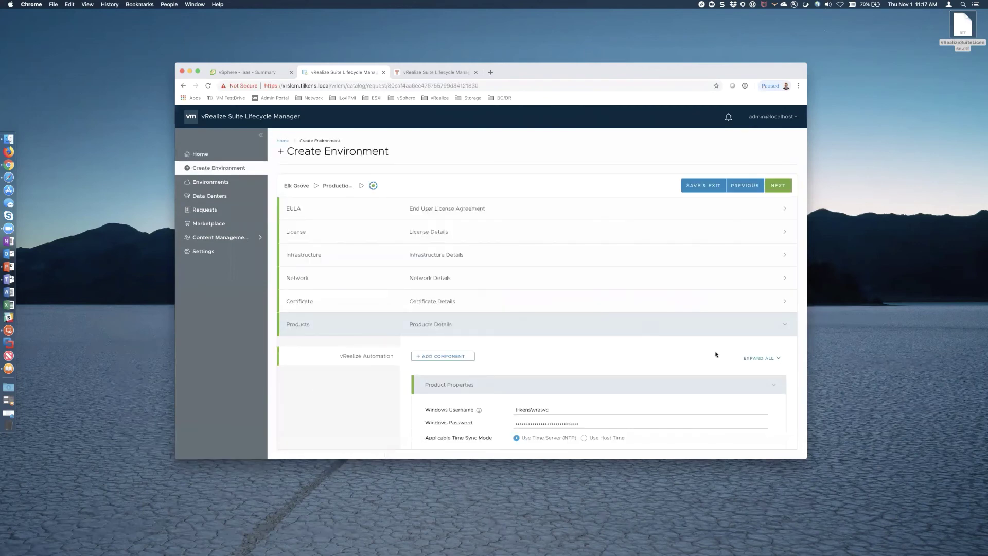
scroll(728, 350, "down", 10)
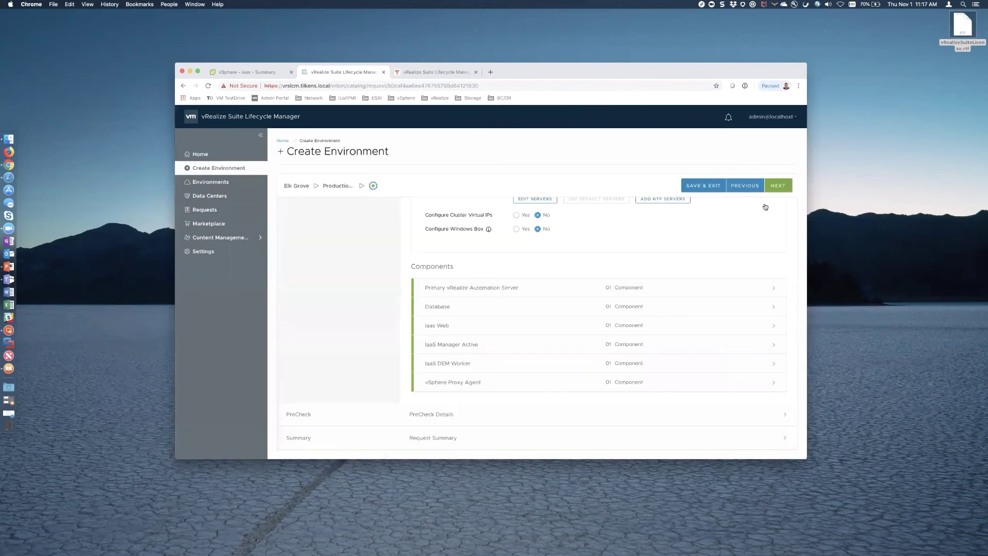
left_click(775, 186)
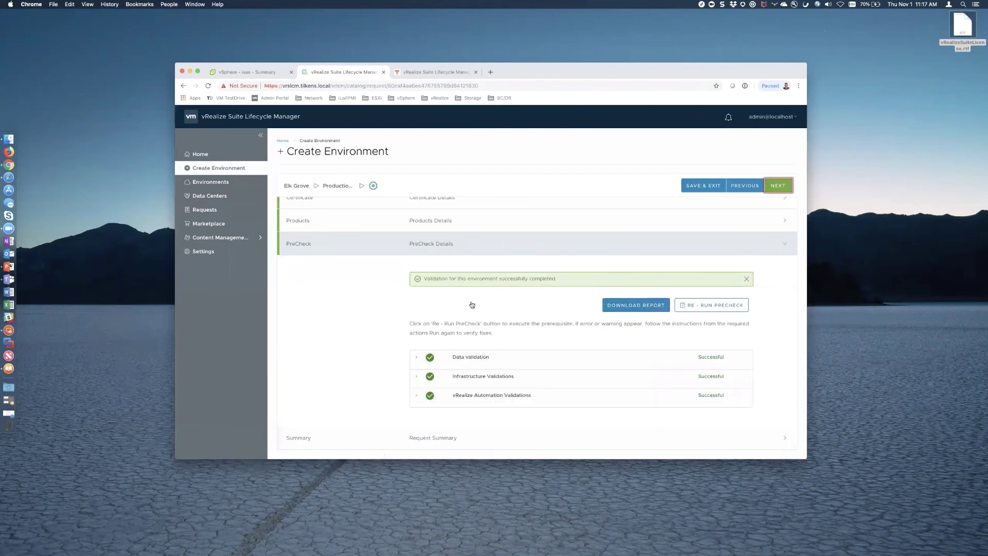
left_click(777, 186)
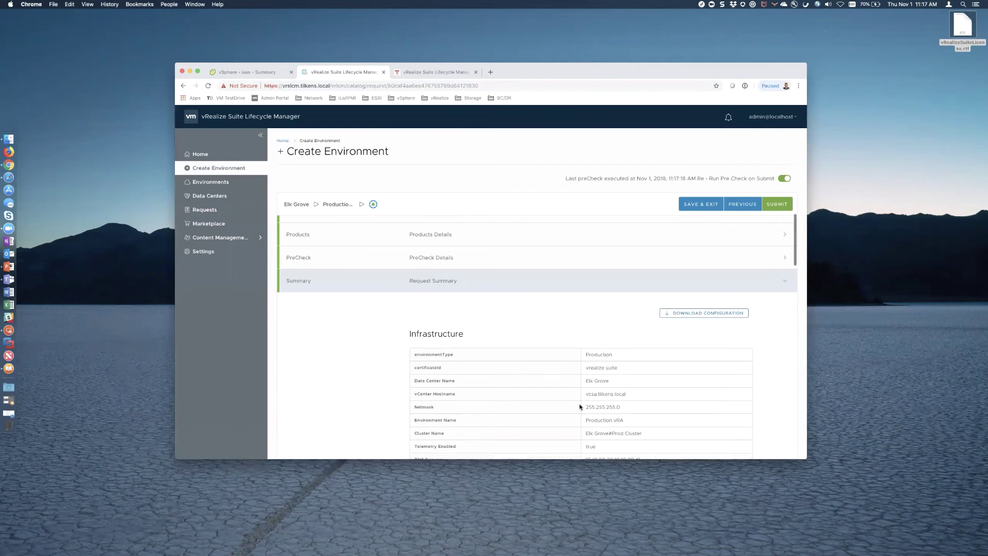
scroll(580, 407, "down", 15)
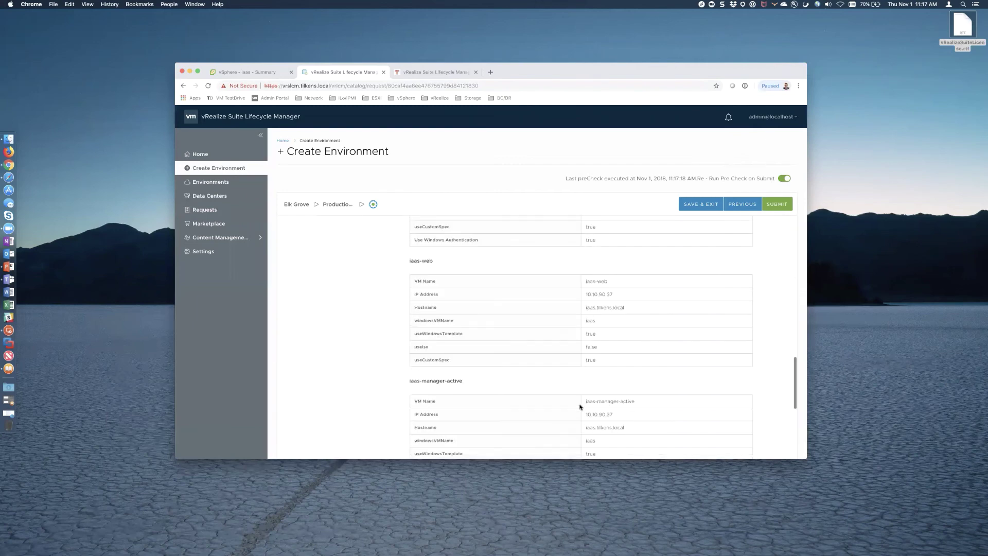
scroll(580, 407, "down", 5)
scroll(580, 406, "up", 15)
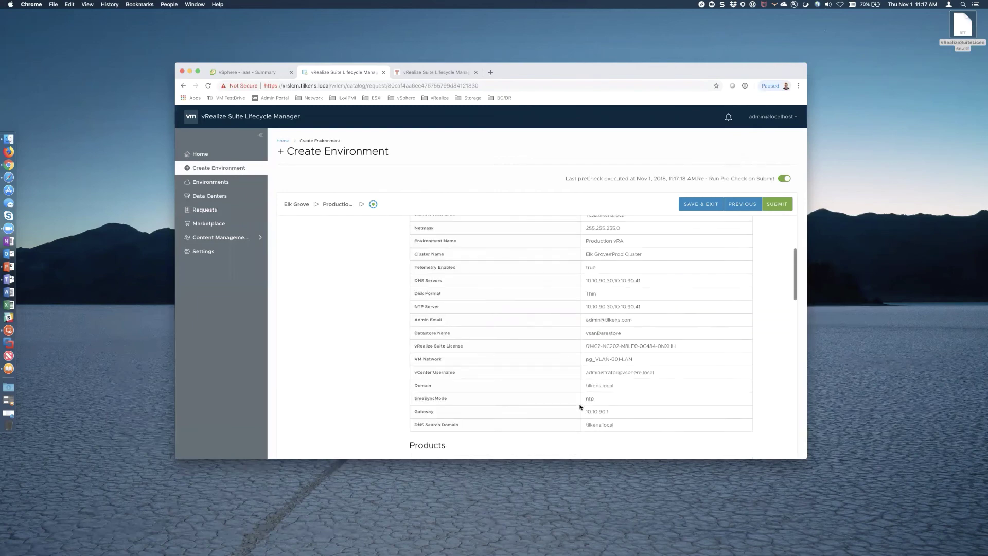
scroll(580, 407, "up", 10)
- Download the configuration as Production-vRA.json and submit the environment for deployment
left_click(716, 406)
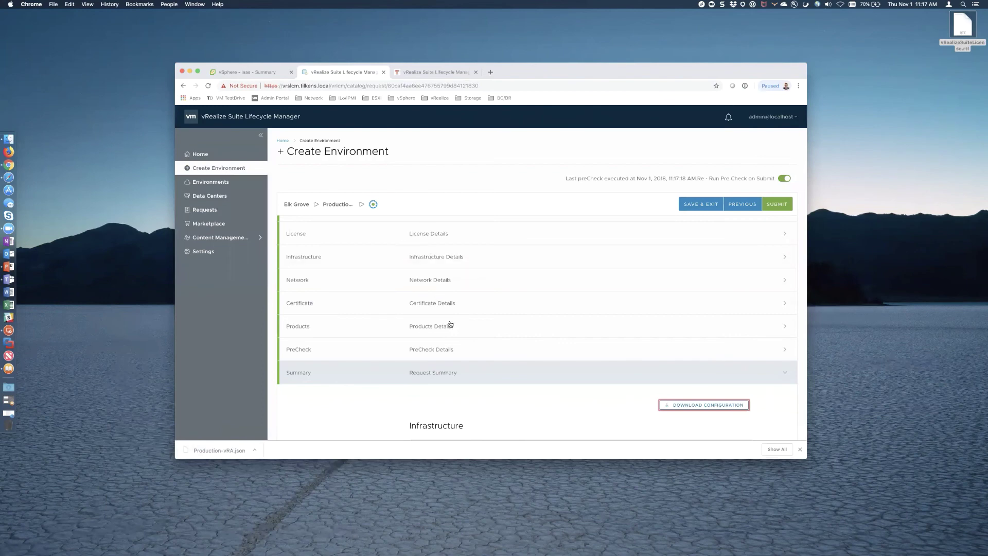
scroll(449, 322, "down", 10)
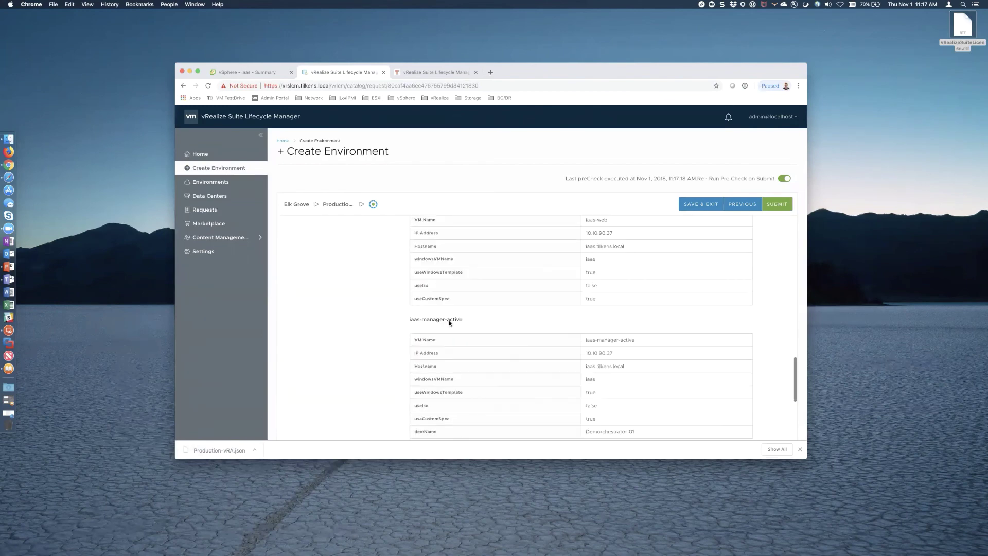
scroll(540, 396, "down", 3)
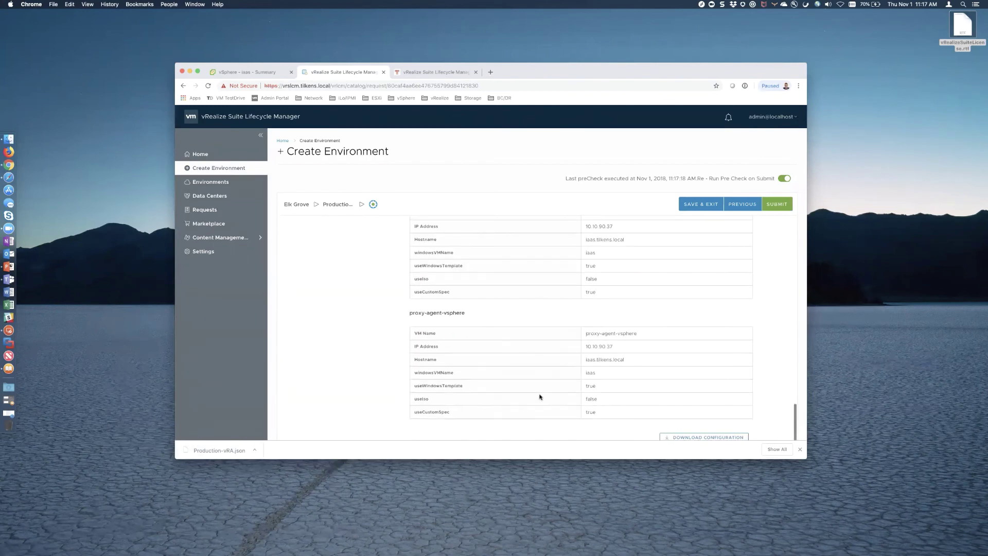
left_click(784, 205)
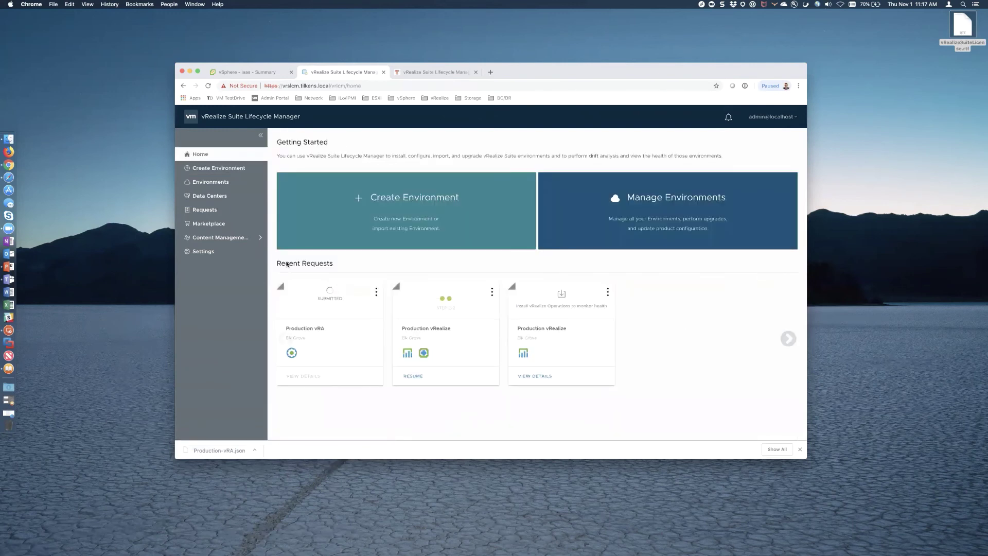
- Refresh the Requests list and open the in-progress Validate and Submit request's 11-step status
left_click(208, 213)
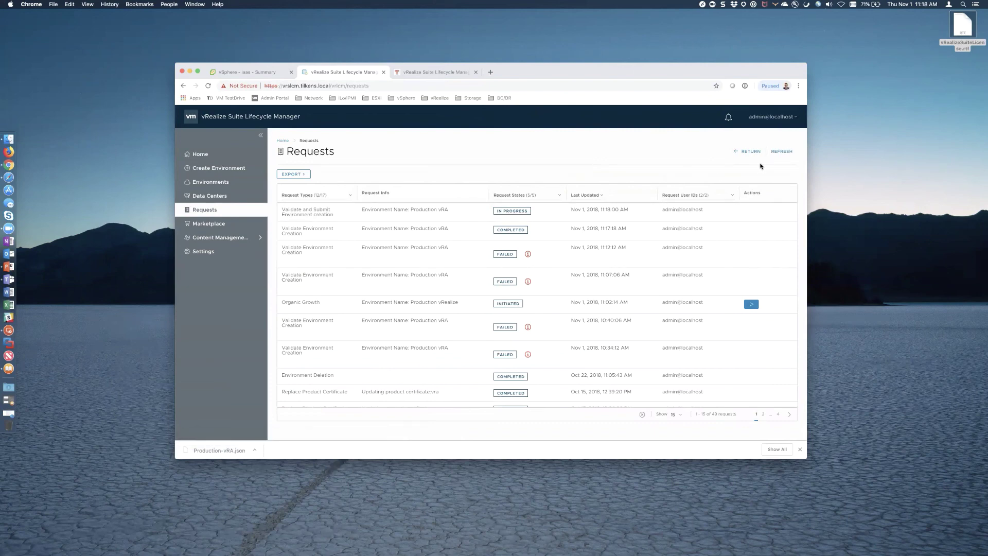
left_click(781, 151)
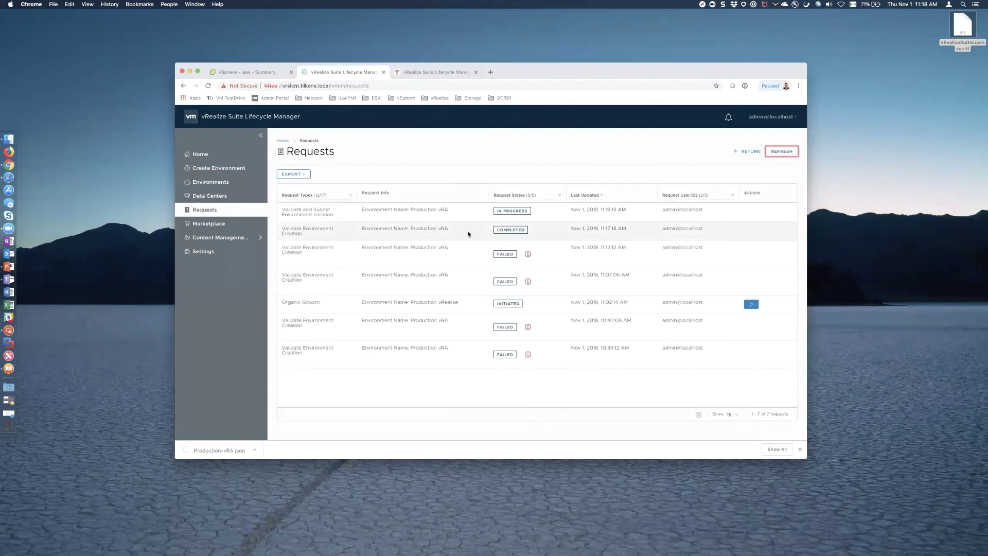
left_click(512, 211)
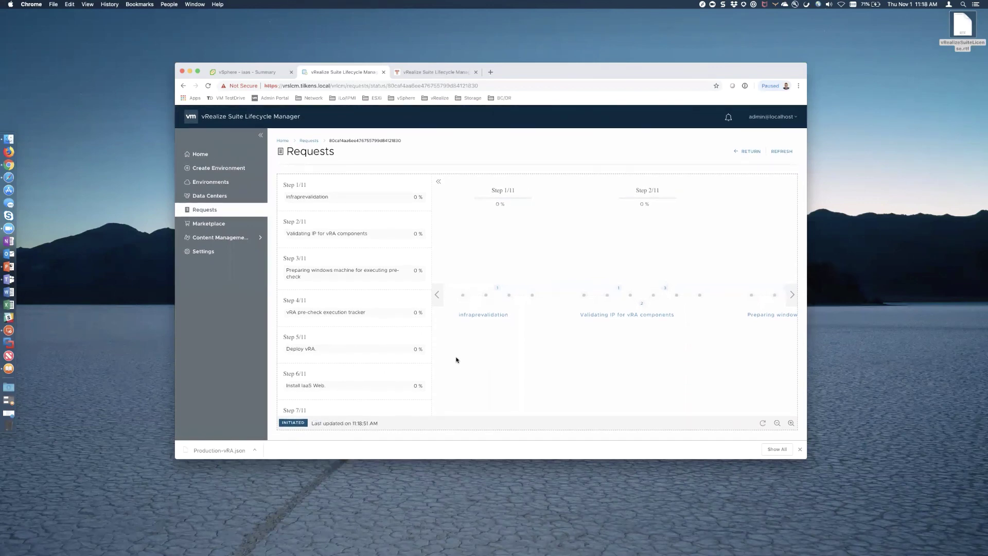
left_click(240, 73)
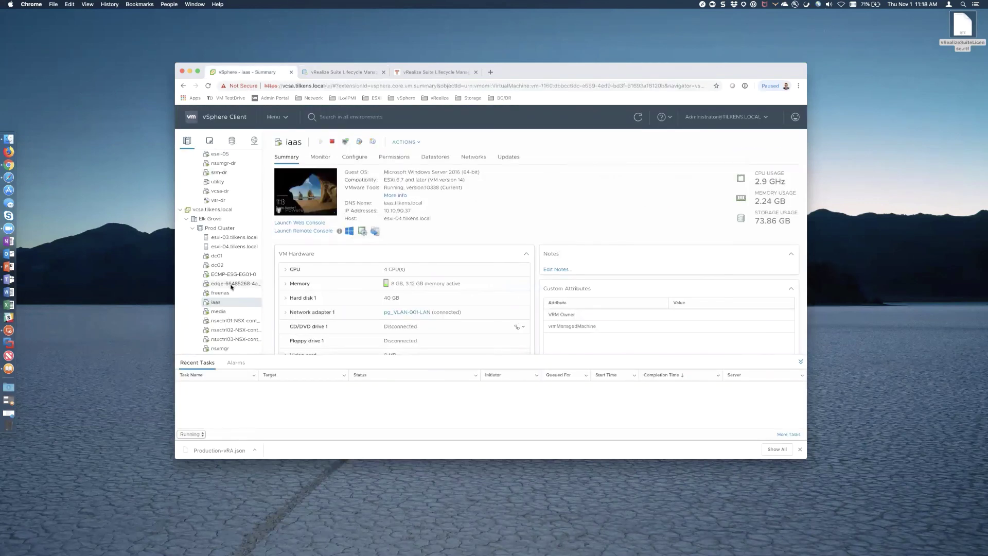
scroll(231, 287, "down", 5)
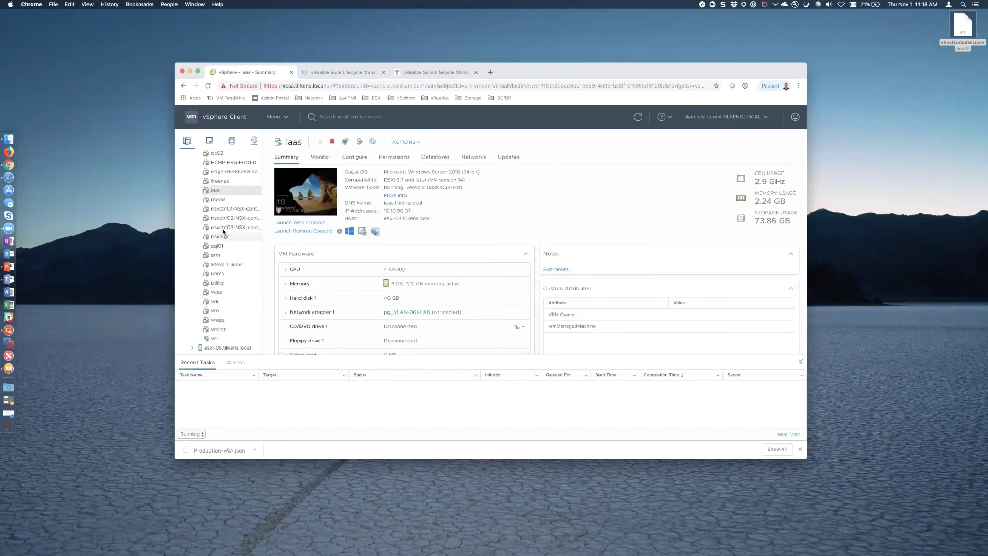
scroll(223, 232, "up", 6)
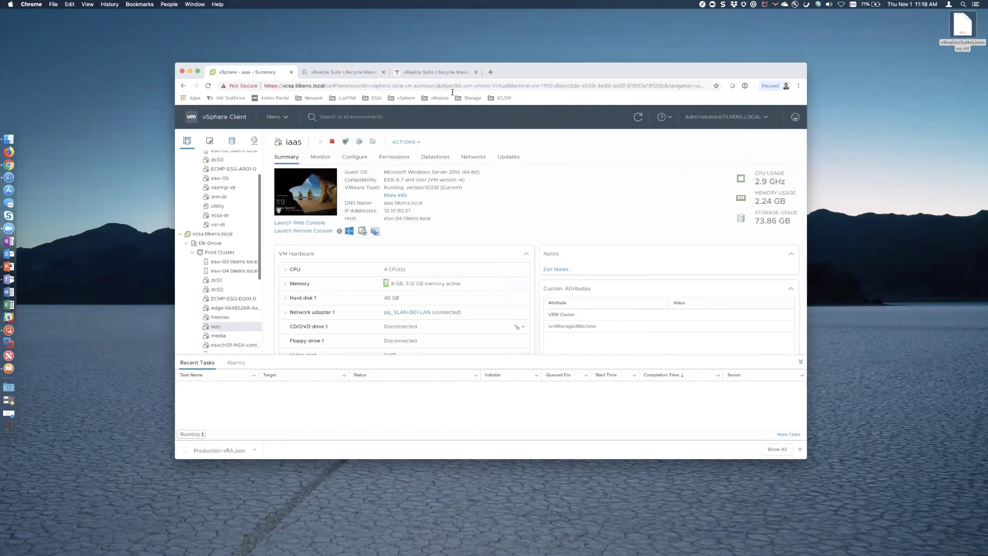
left_click(359, 72)
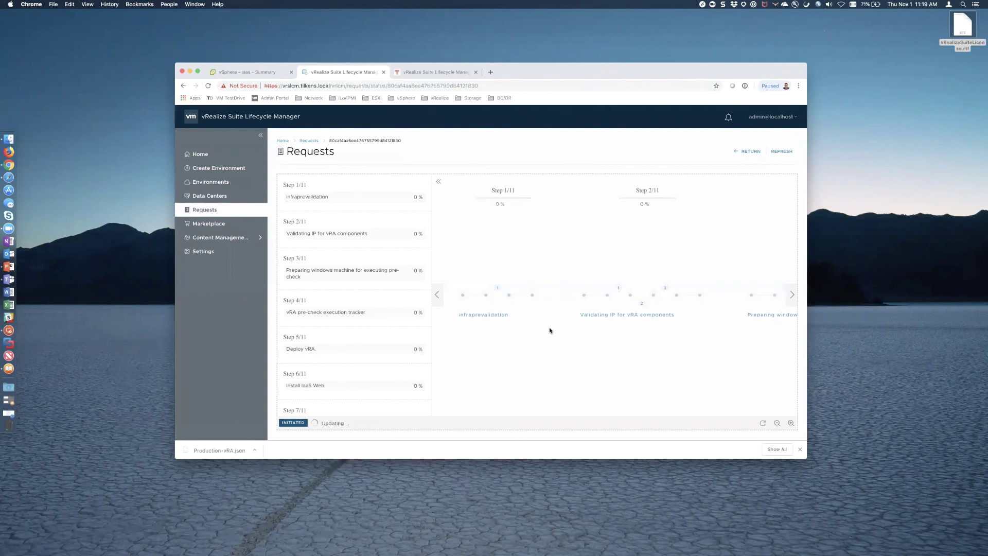